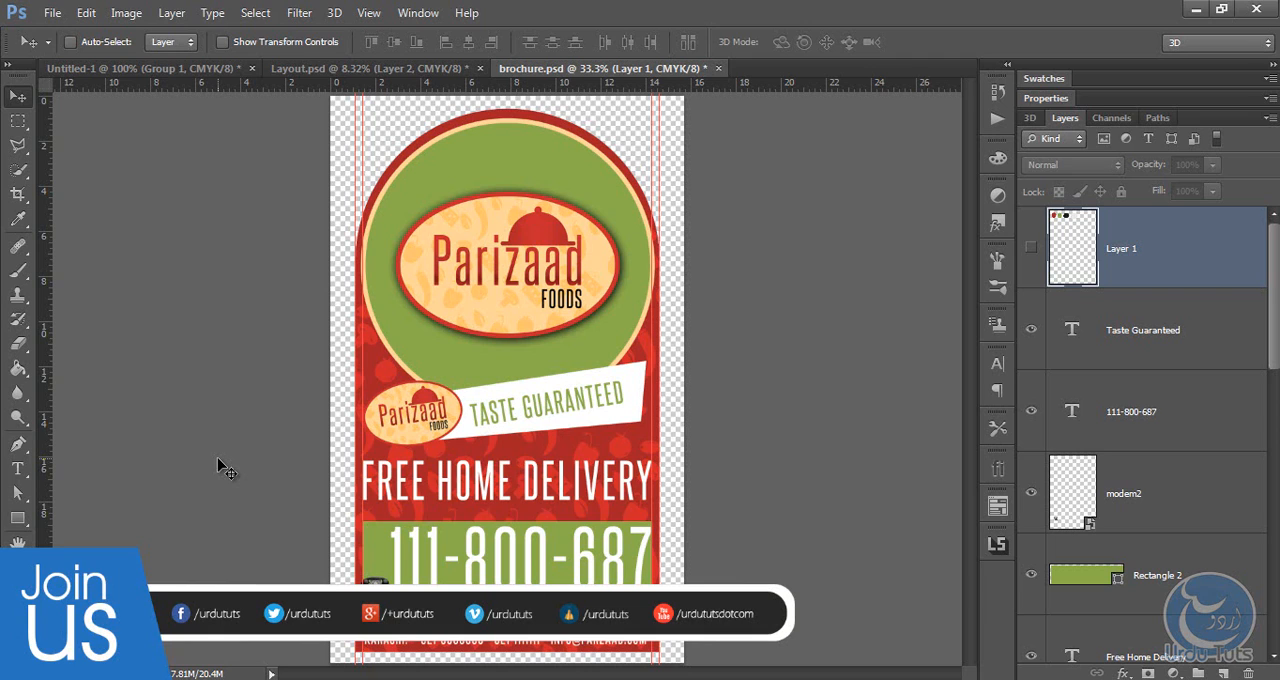
Step: Examine the brochure page design up close, from the rounded upper edge down to the delivery text, phone number band and side margins
{"action": "key", "text": "ctrl+plus"}
{"action": "key", "text": "ctrl+plus"}
{"action": "key", "text": "ctrl+plus"}
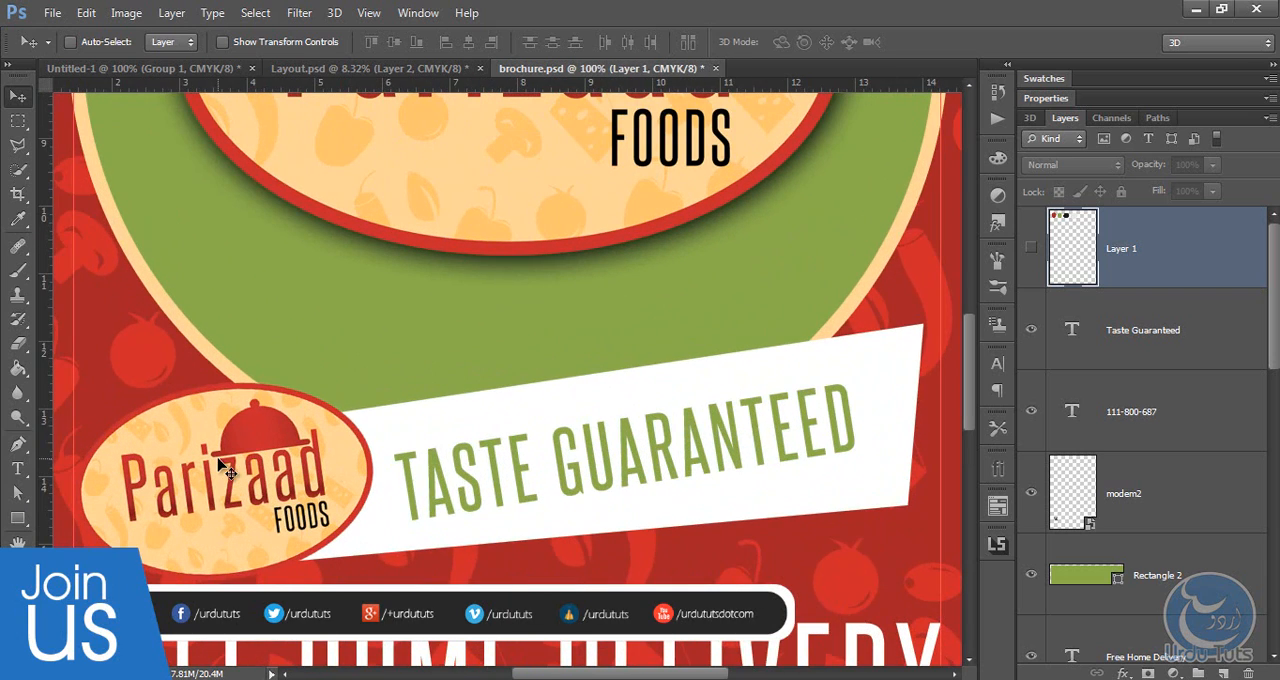
{"action": "left_click_drag", "start_coordinate": [290, 268], "coordinate": [291, 271]}
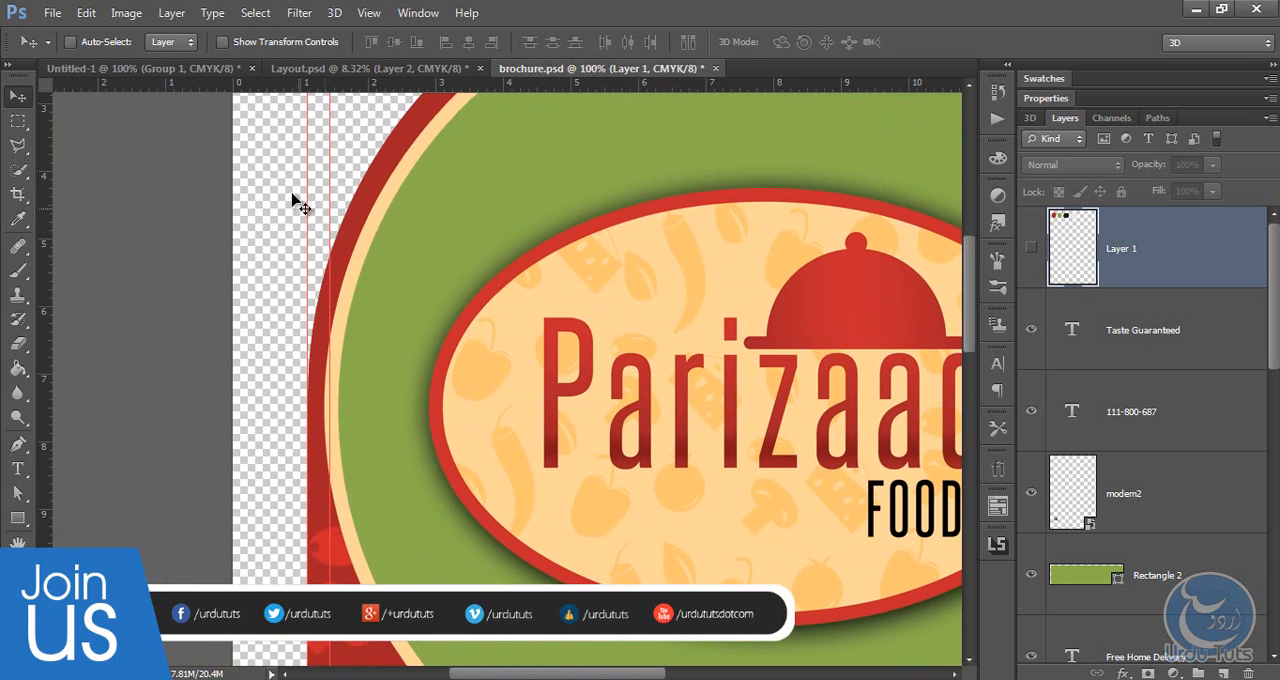
{"action": "left_click_drag", "start_coordinate": [277, 214], "coordinate": [280, 398]}
{"action": "left_click_drag", "start_coordinate": [292, 180], "coordinate": [297, 366]}
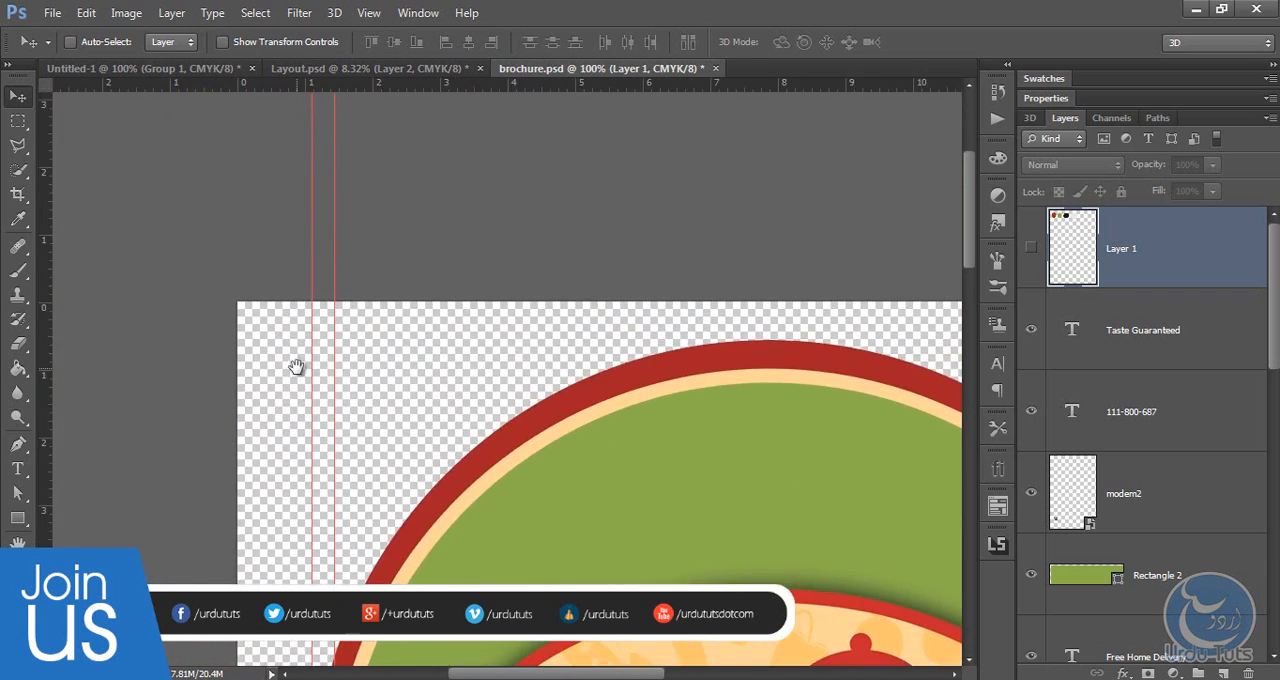
{"action": "left_click_drag", "start_coordinate": [390, 451], "coordinate": [271, 220]}
{"action": "left_click_drag", "start_coordinate": [264, 600], "coordinate": [260, 407]}
{"action": "scroll", "coordinate": [240, 470], "scroll_direction": "down", "scroll_amount": 5}
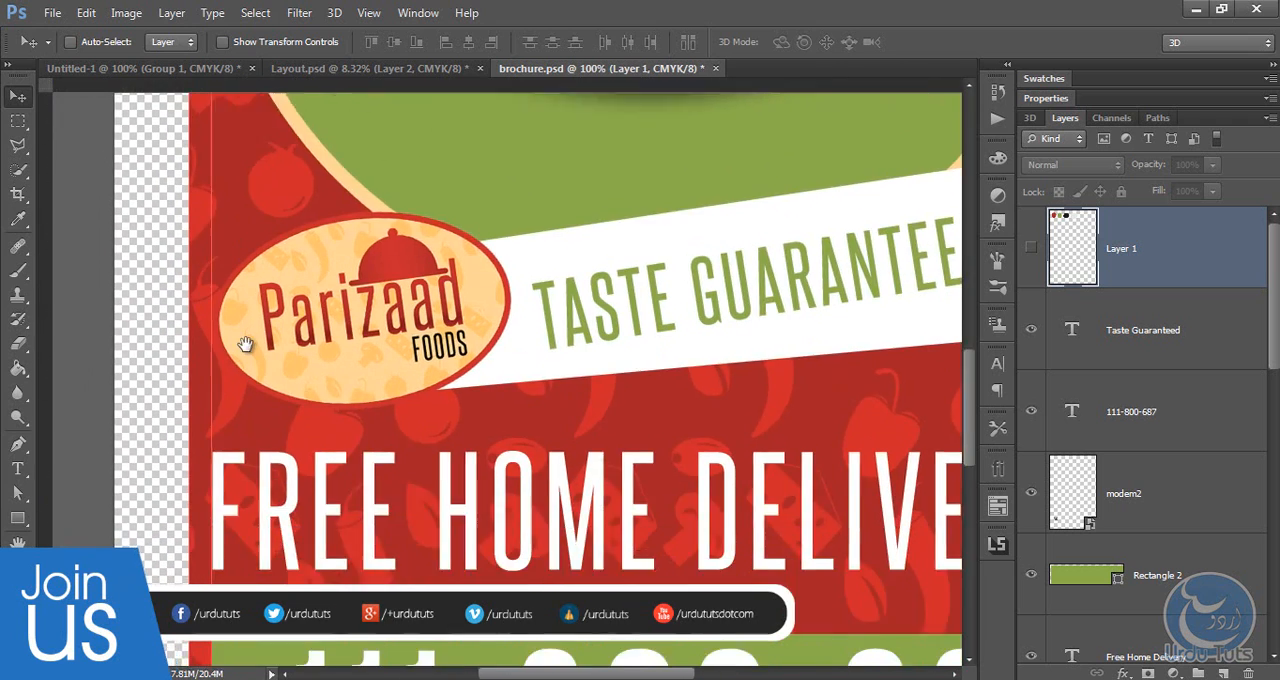
{"action": "scroll", "coordinate": [246, 343], "scroll_direction": "down", "scroll_amount": 2}
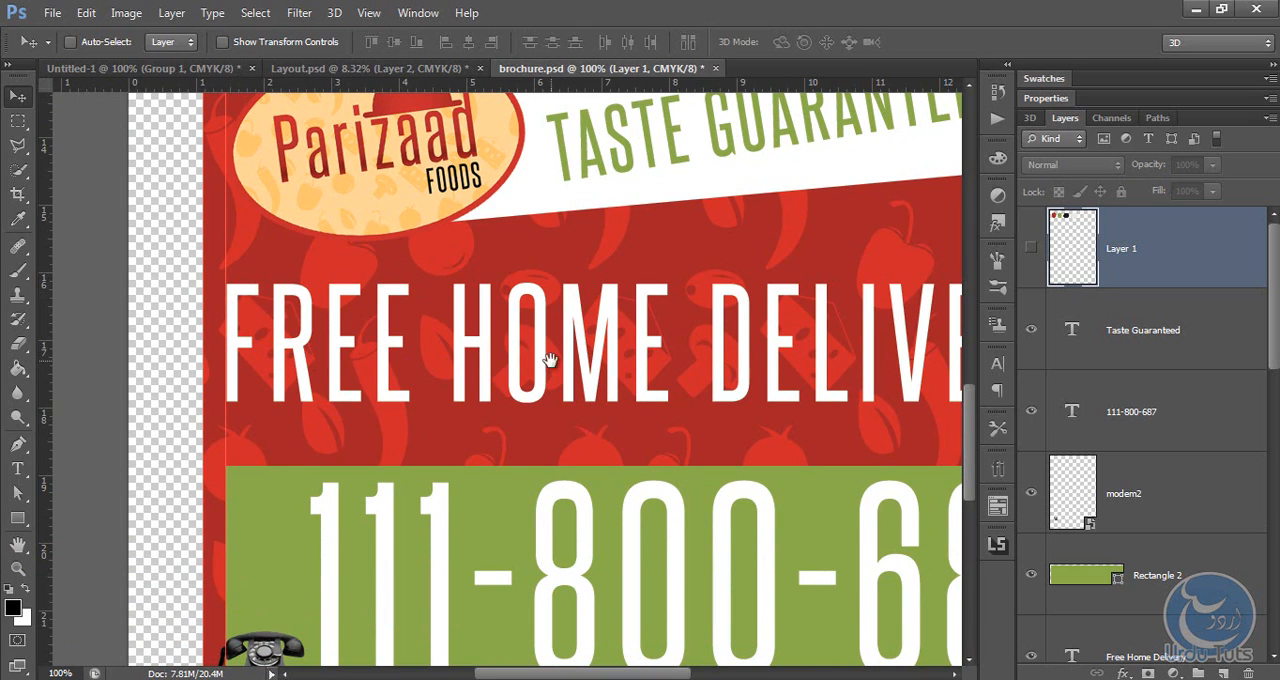
{"action": "left_click_drag", "start_coordinate": [657, 357], "coordinate": [350, 352]}
{"action": "left_click_drag", "start_coordinate": [580, 258], "coordinate": [606, 208]}
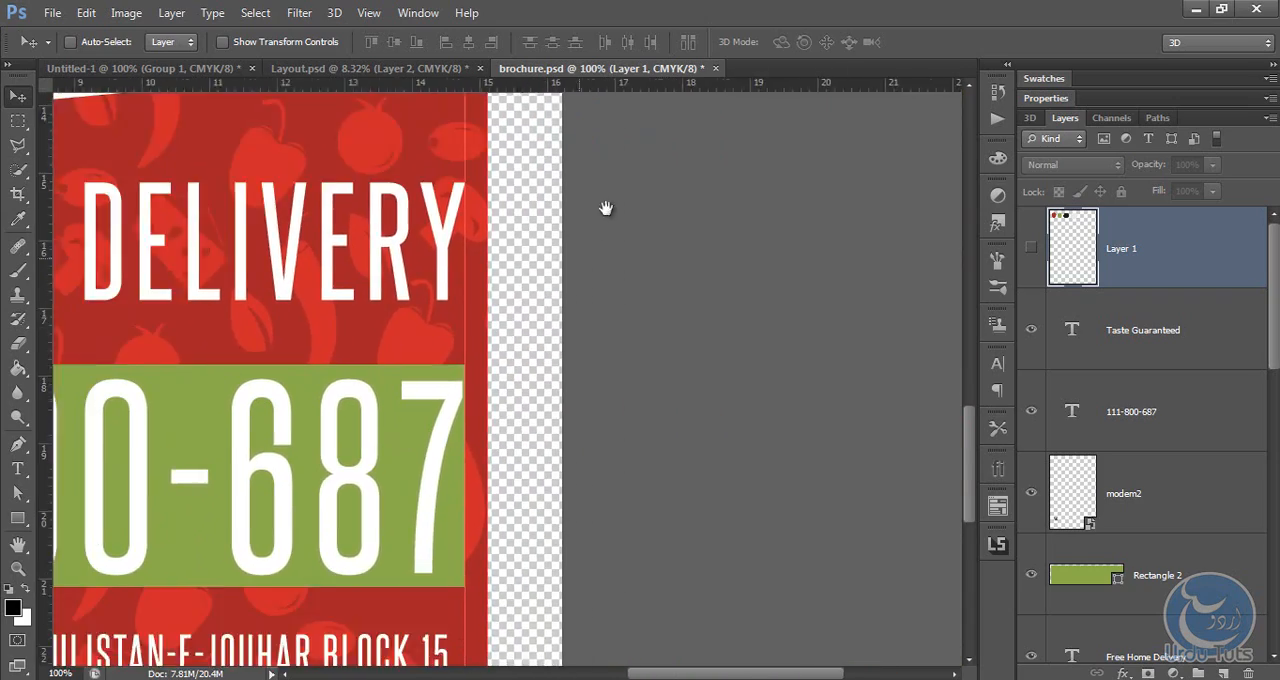
{"action": "left_click_drag", "start_coordinate": [411, 457], "coordinate": [477, 301]}
{"action": "left_click_drag", "start_coordinate": [396, 323], "coordinate": [765, 410]}
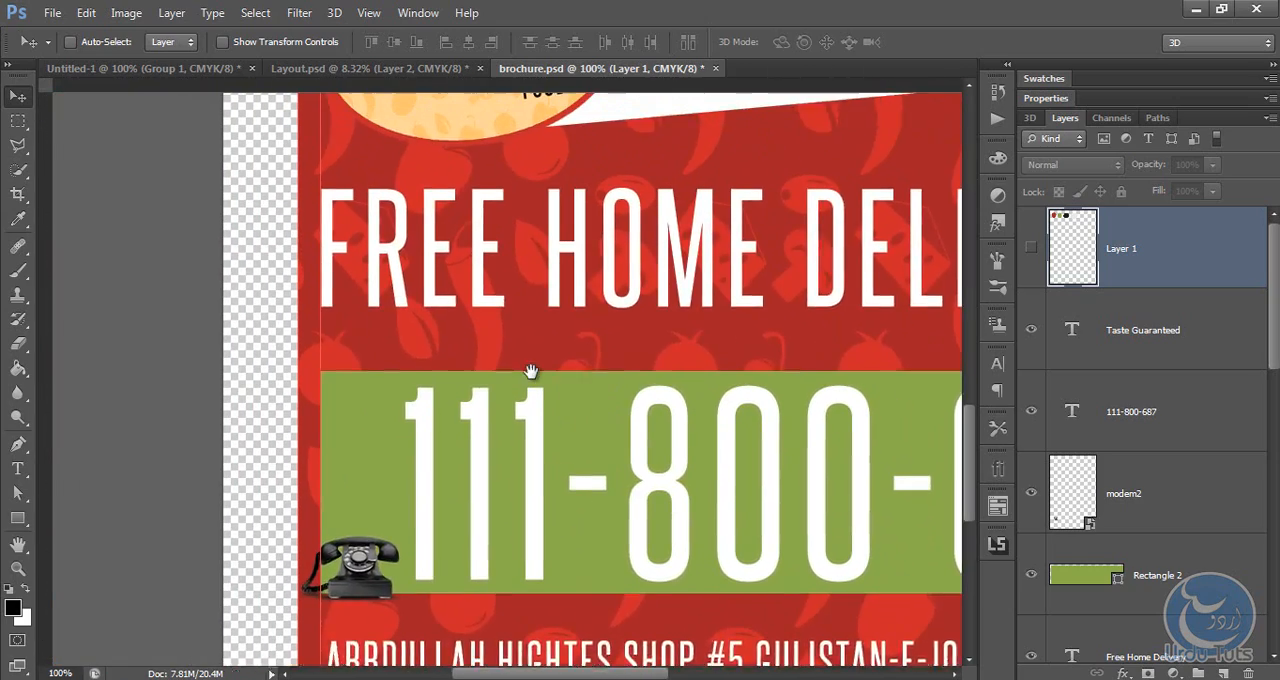
{"action": "left_click_drag", "start_coordinate": [529, 371], "coordinate": [486, 550]}
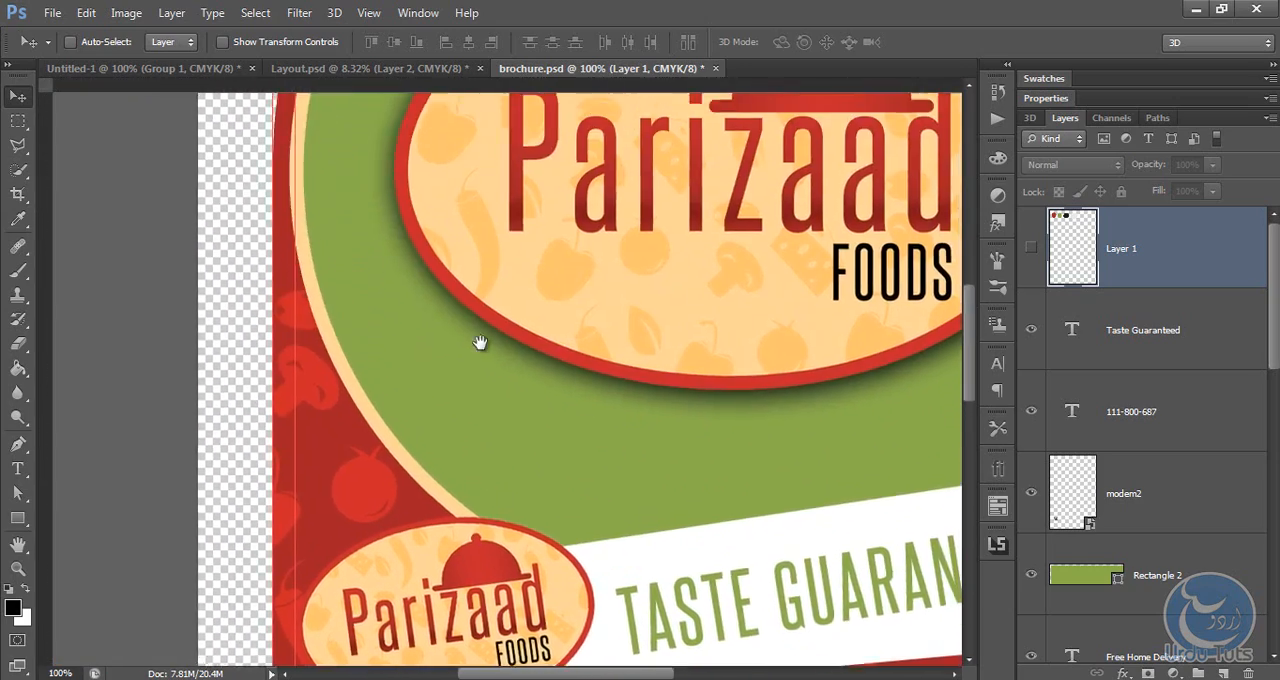
{"action": "left_click_drag", "start_coordinate": [480, 343], "coordinate": [474, 437]}
{"action": "key", "text": "ctrl+0"}
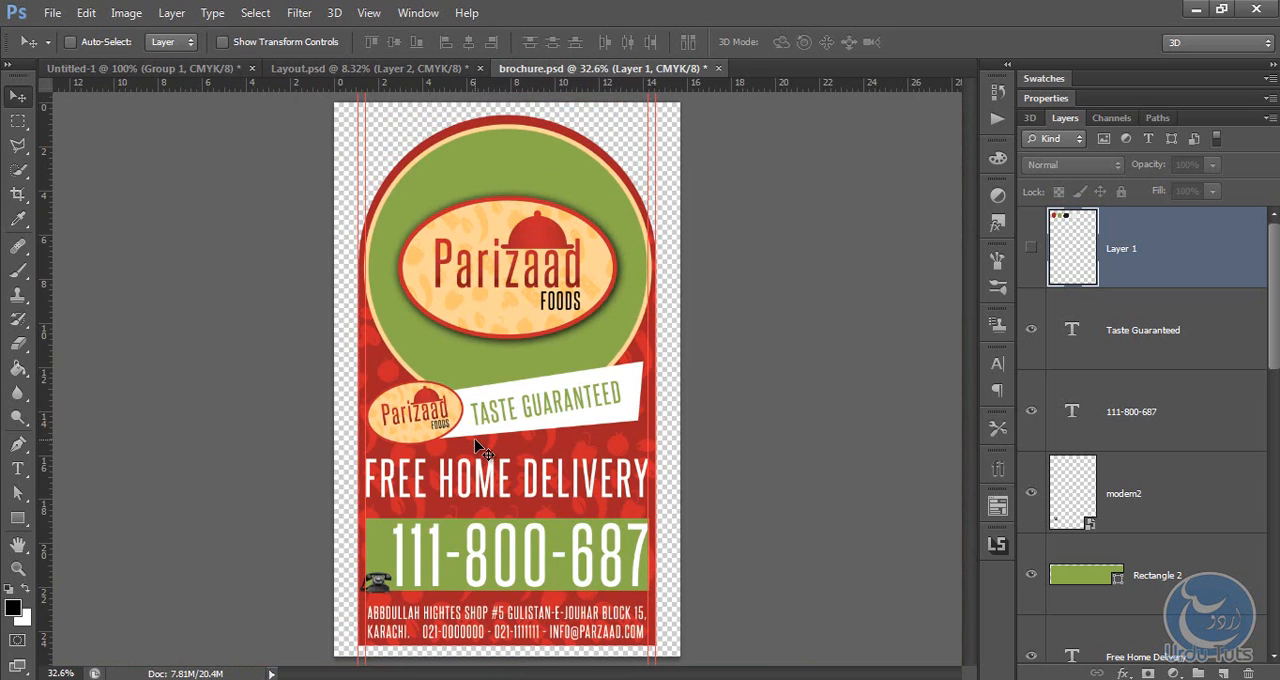
Step: Lower the opacity of the food pattern layer Shape 1 copy 14 to 22%
{"action": "key", "text": "ctrl+plus"}
{"action": "key", "text": "ctrl+plus"}
{"action": "key", "text": "ctrl+plus"}
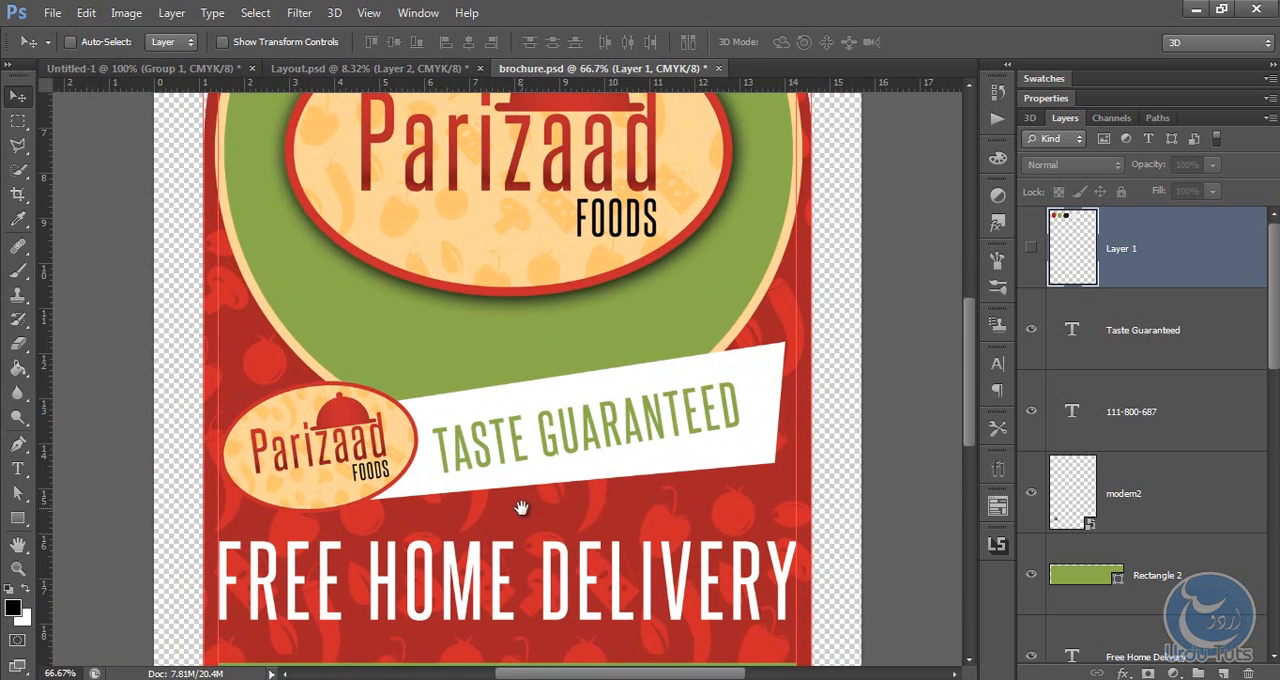
{"action": "left_click_drag", "start_coordinate": [521, 508], "coordinate": [503, 354]}
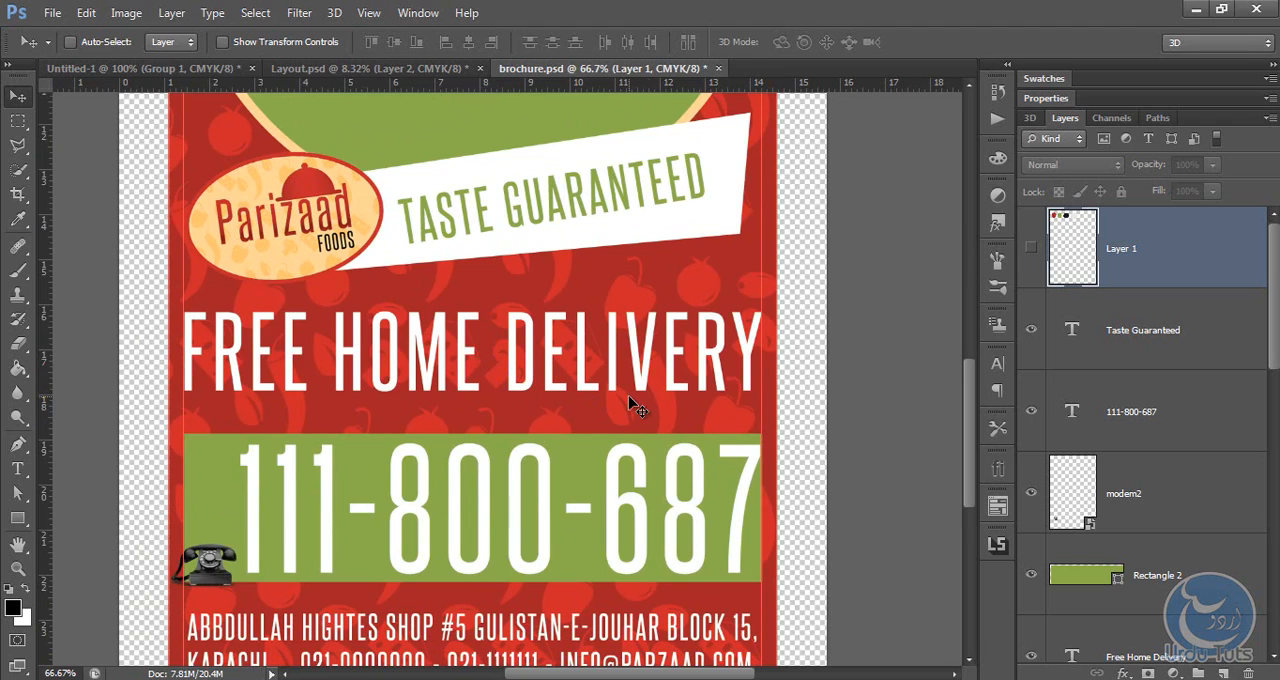
{"action": "scroll", "coordinate": [1155, 458], "scroll_direction": "down", "scroll_amount": 8}
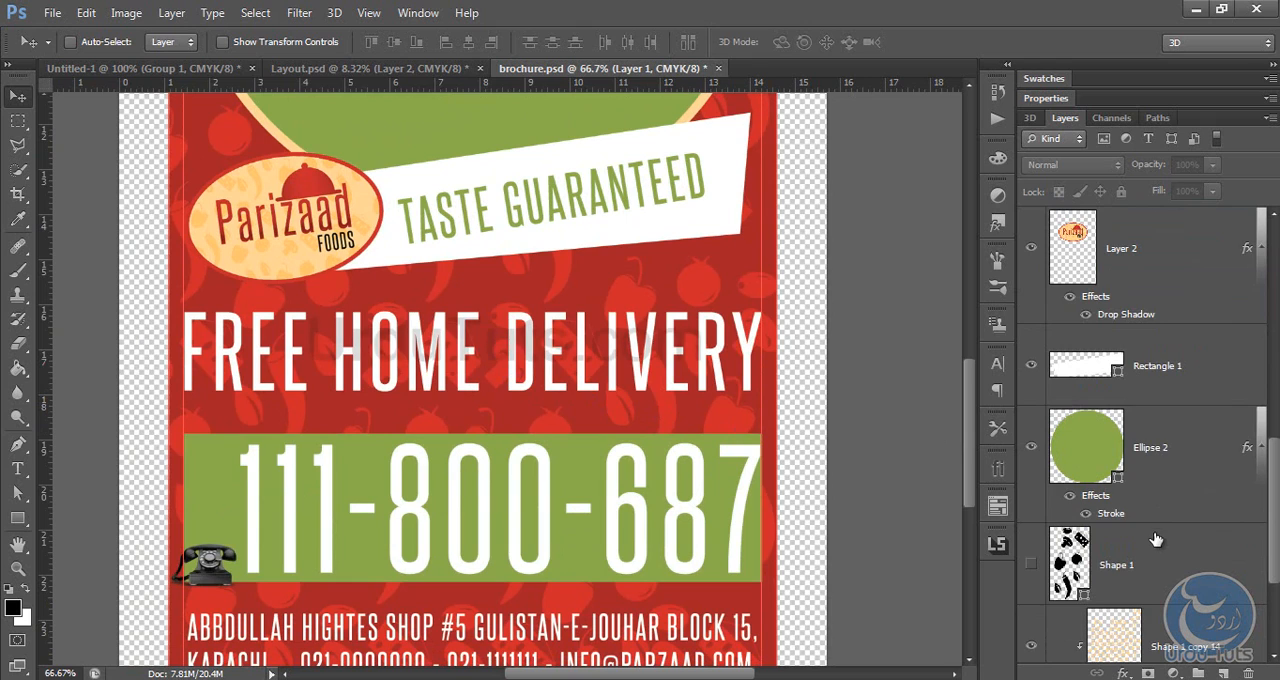
{"action": "scroll", "coordinate": [1160, 470], "scroll_direction": "down", "scroll_amount": 4}
{"action": "left_click", "coordinate": [1185, 470]}
{"action": "left_click_drag", "start_coordinate": [1148, 168], "coordinate": [1113, 168]}
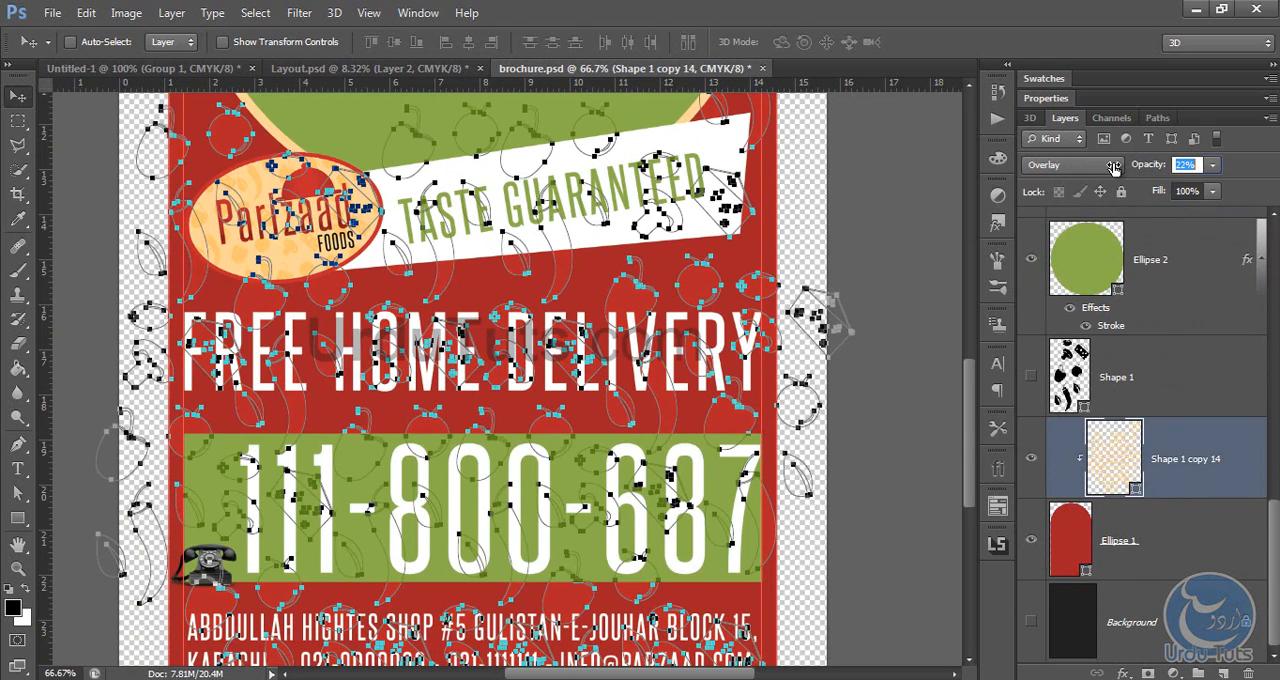
{"action": "left_click", "coordinate": [1168, 228]}
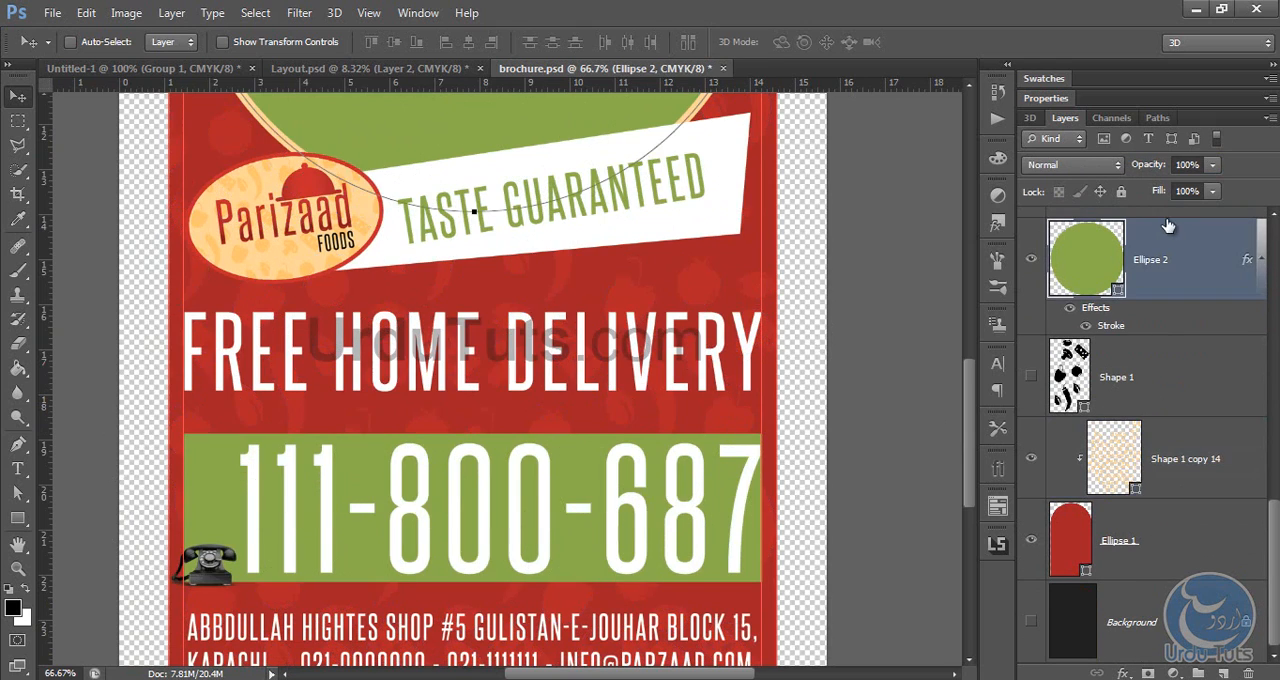
Step: Set the opacity of the food pattern layer Shape 1 copy 14 to 60%
{"action": "left_click", "coordinate": [1214, 410]}
{"action": "left_click", "coordinate": [1212, 426]}
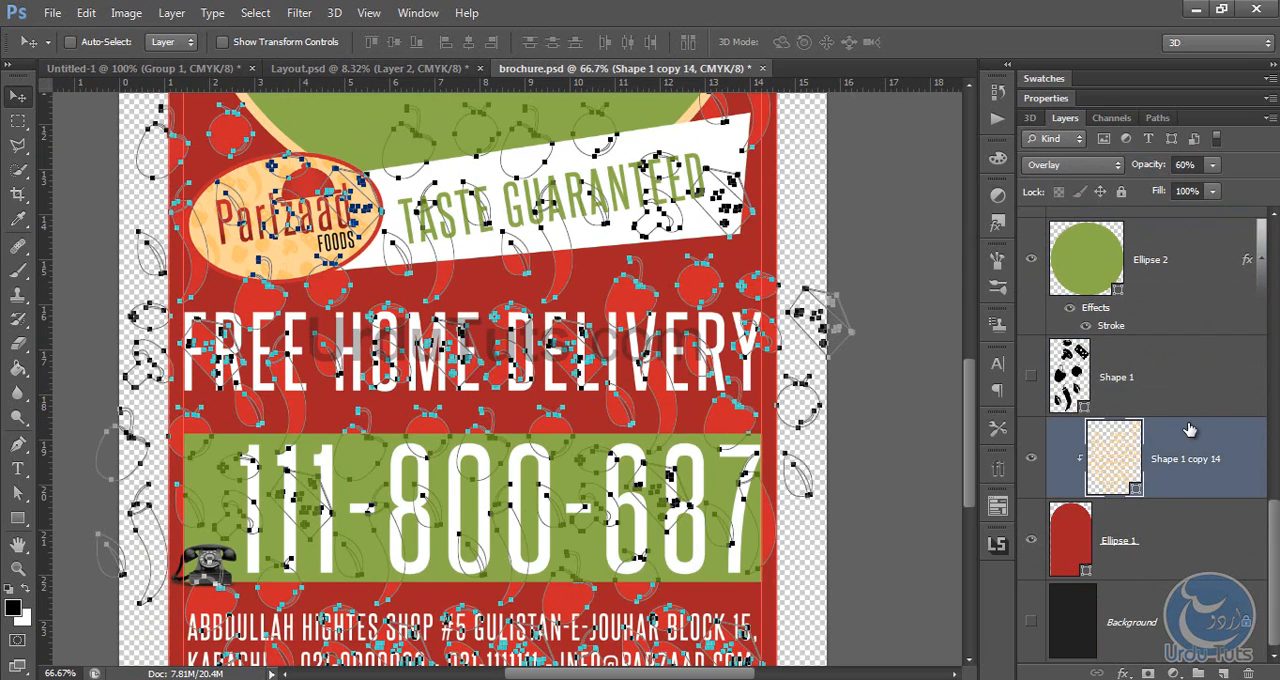
{"action": "left_click", "coordinate": [1177, 283]}
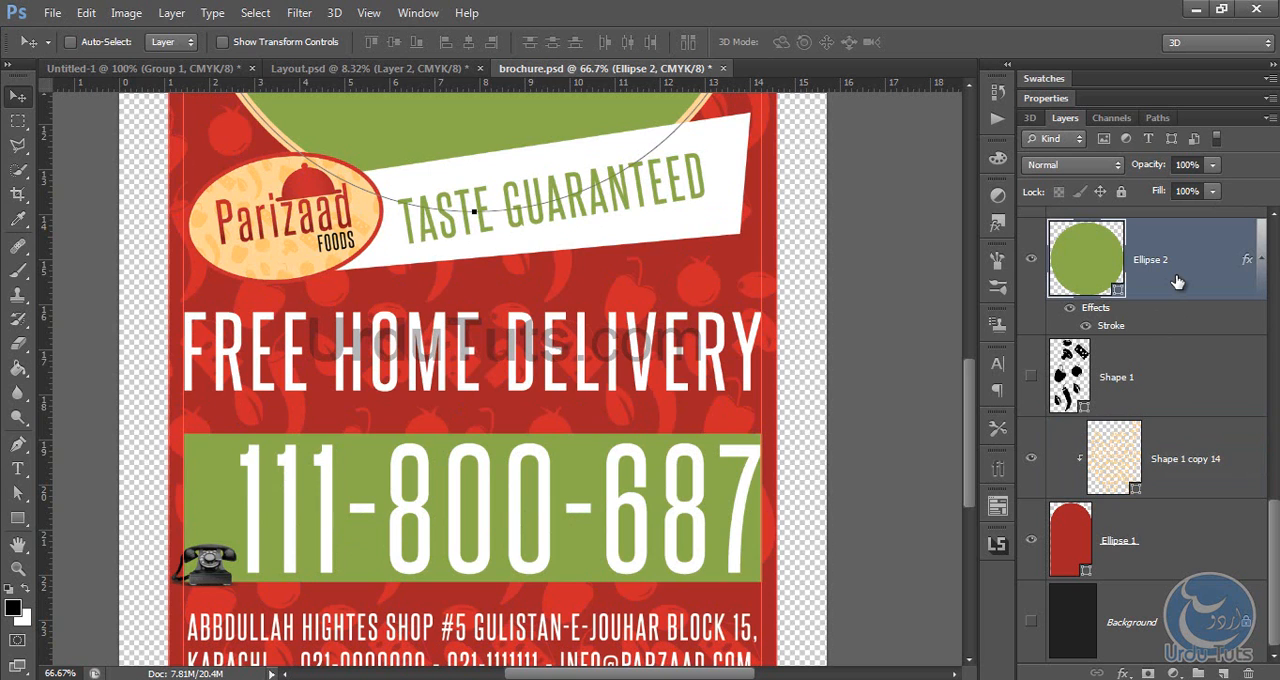
{"action": "key", "text": "ctrl+0"}
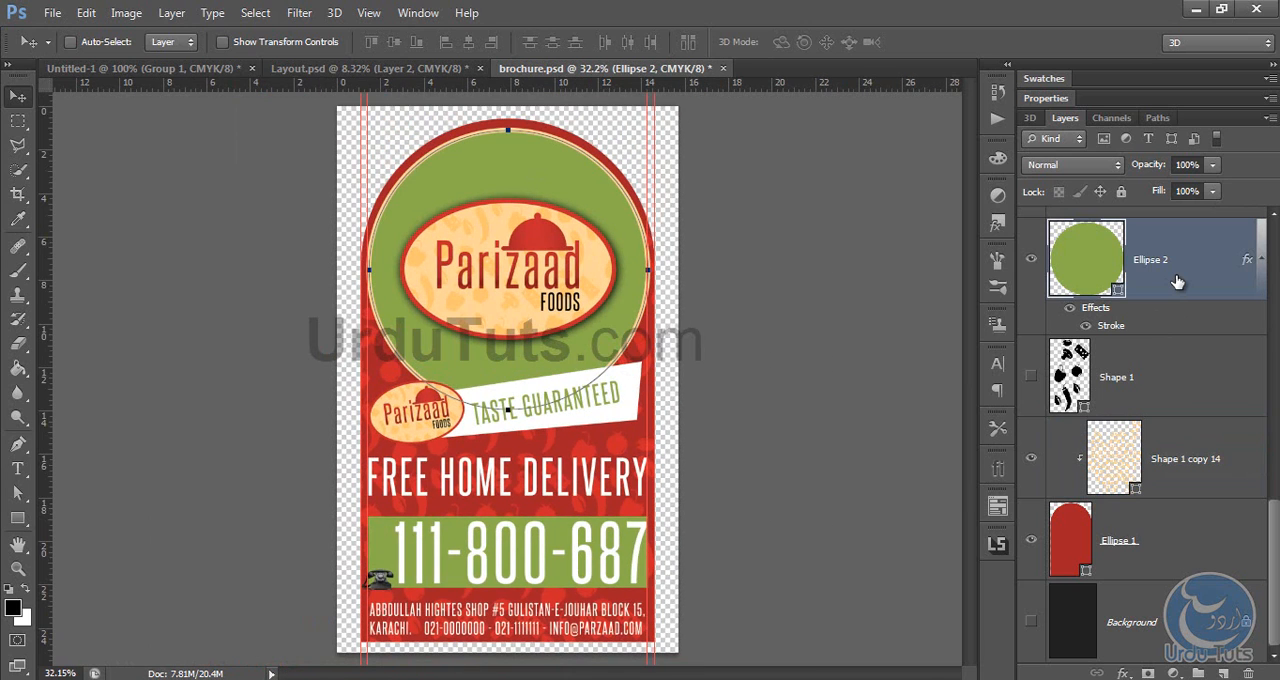
{"action": "left_click", "coordinate": [1140, 366]}
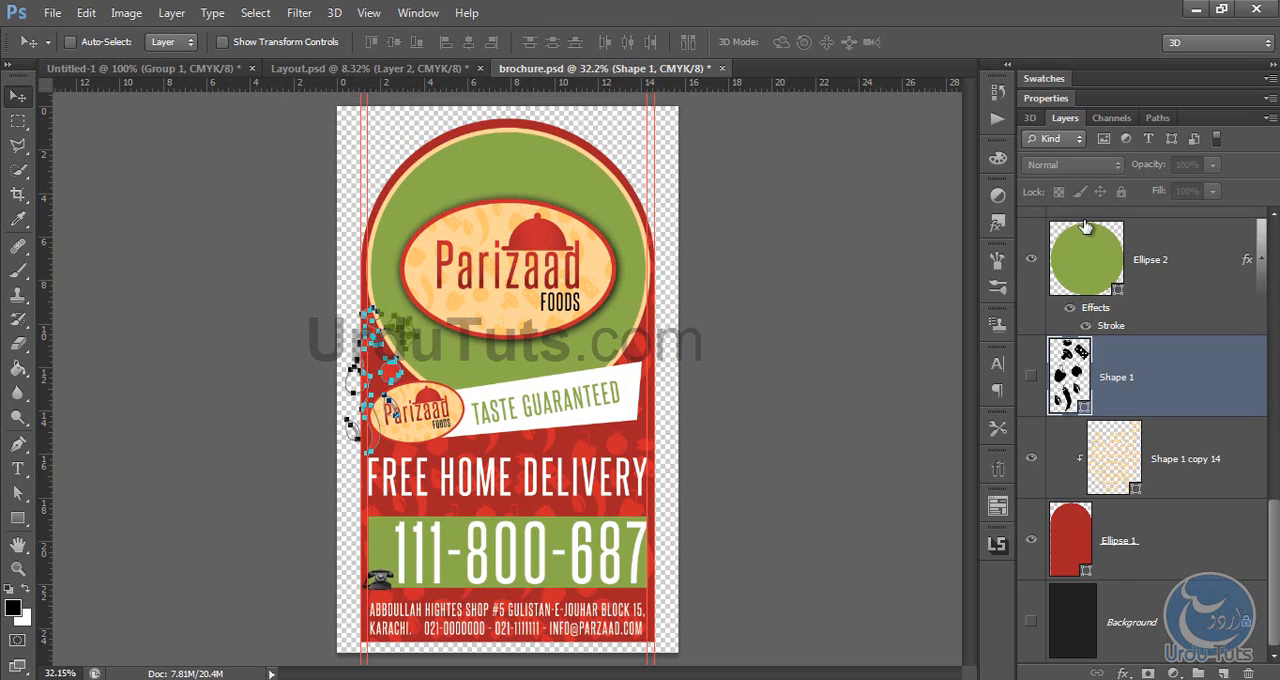
{"action": "scroll", "coordinate": [1176, 305], "scroll_direction": "up", "scroll_amount": 6}
{"action": "left_click", "coordinate": [1148, 232]}
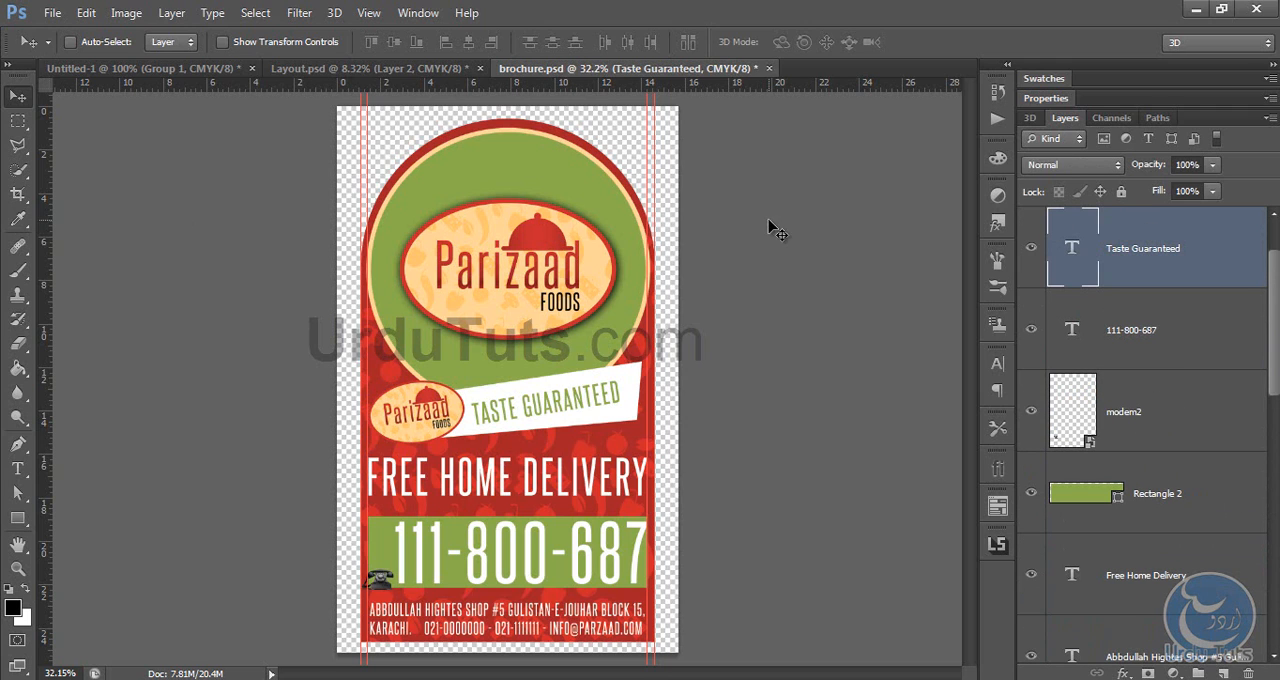
Step: Close the Untitled-1 folded brochure document without saving its changes
{"action": "left_click", "coordinate": [370, 68]}
{"action": "left_click", "coordinate": [163, 70]}
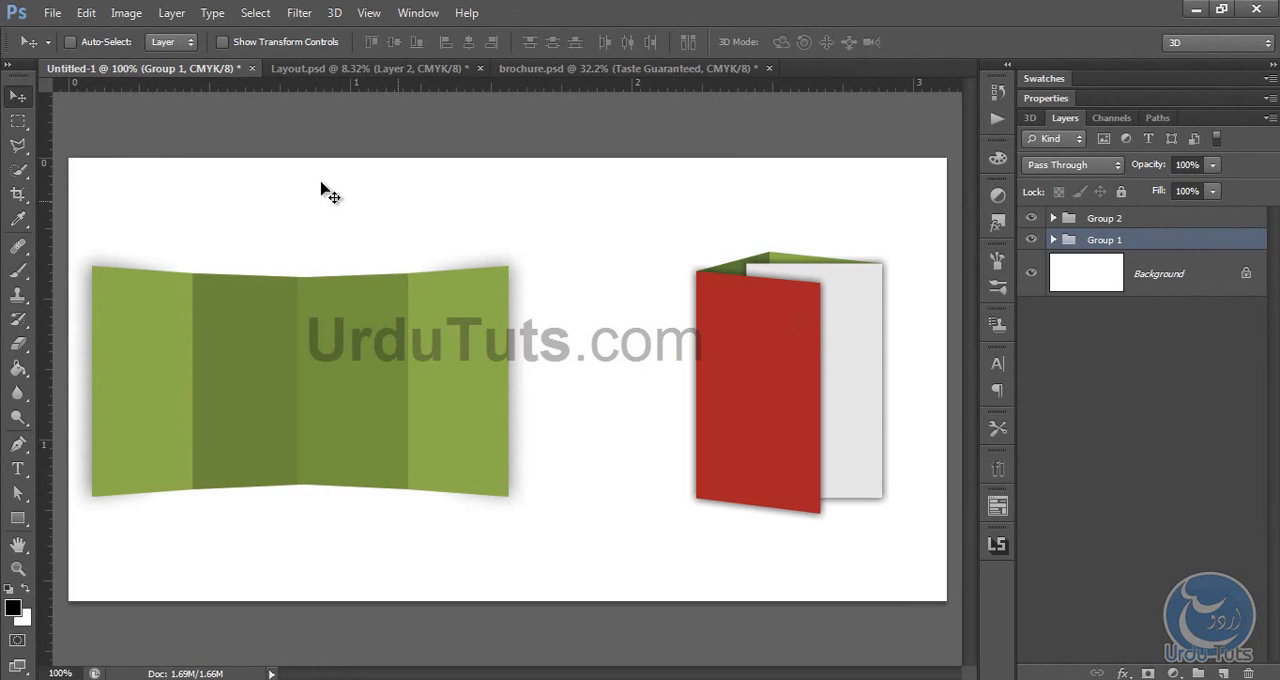
{"action": "left_click", "coordinate": [253, 68]}
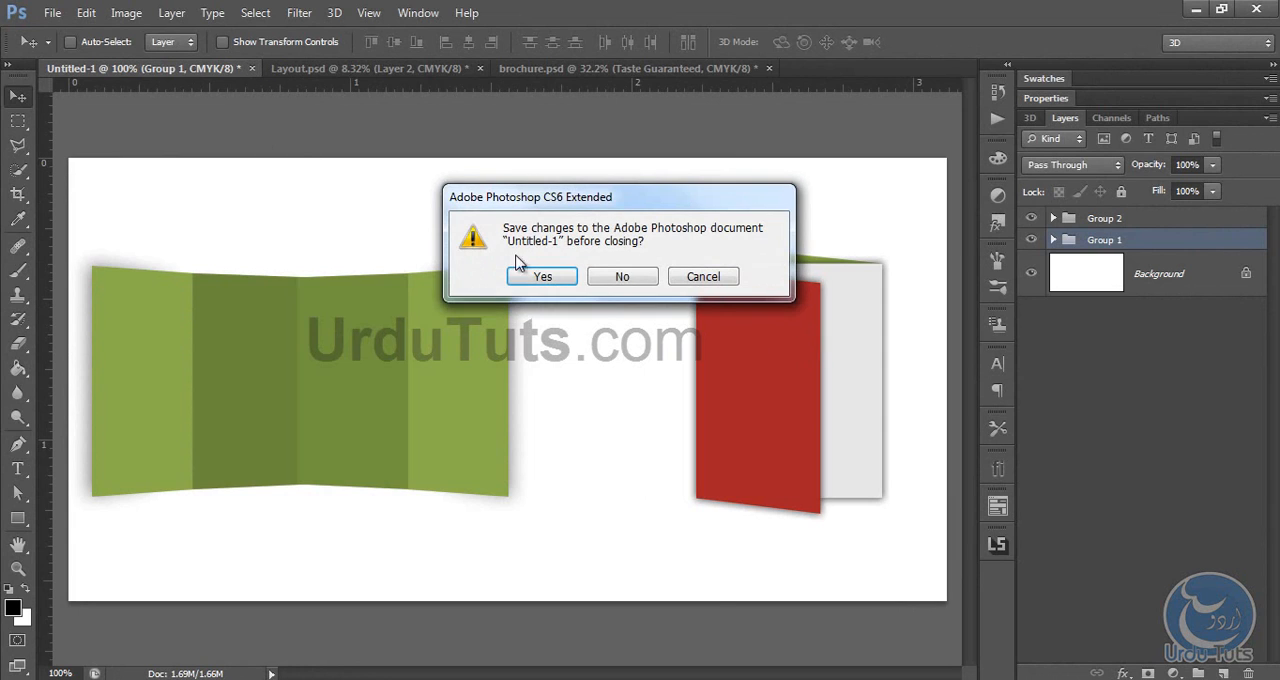
{"action": "left_click", "coordinate": [622, 278]}
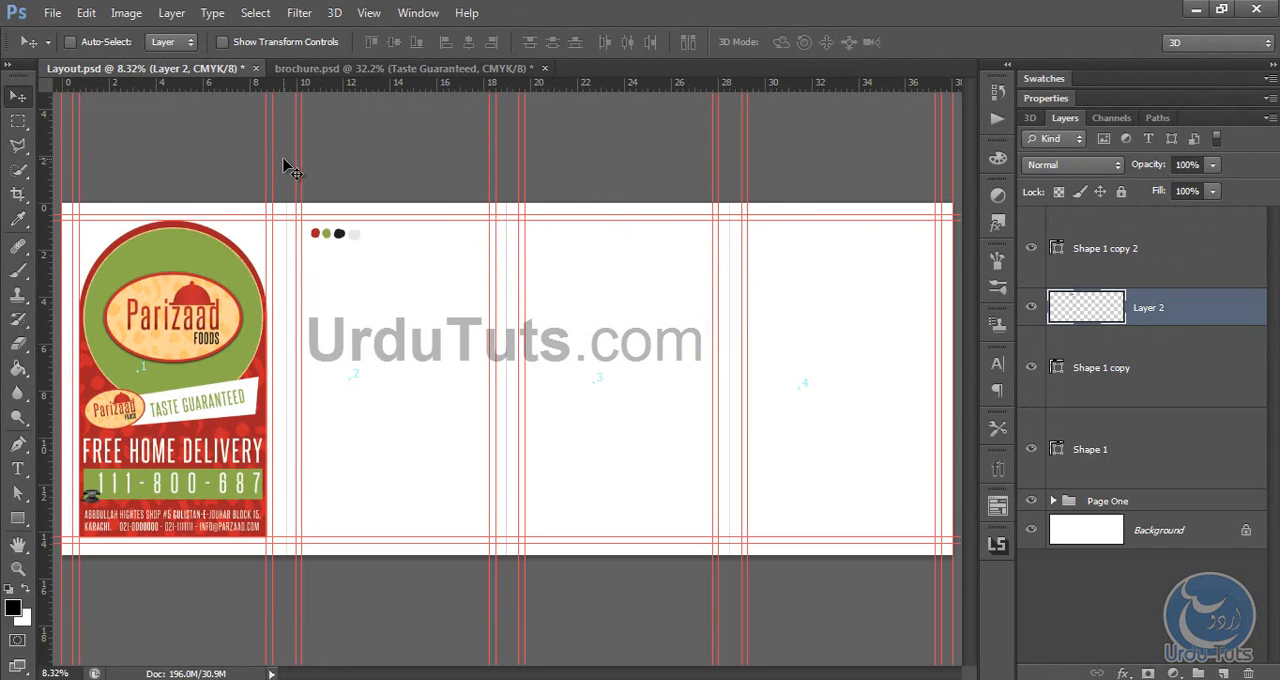
Step: Create a new CMYK document 8.5 by 14 inches at 300 pixels/inch with a white background
{"action": "key", "text": "ctrl+plus"}
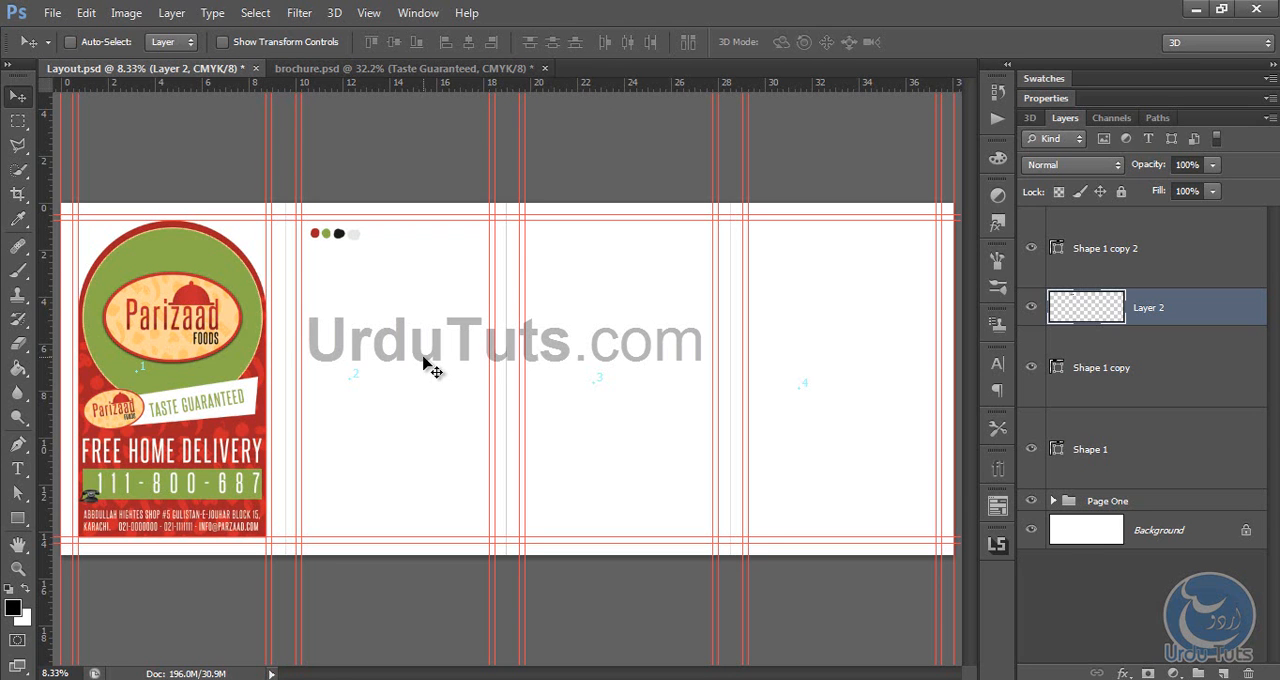
{"action": "key", "text": "ctrl+n"}
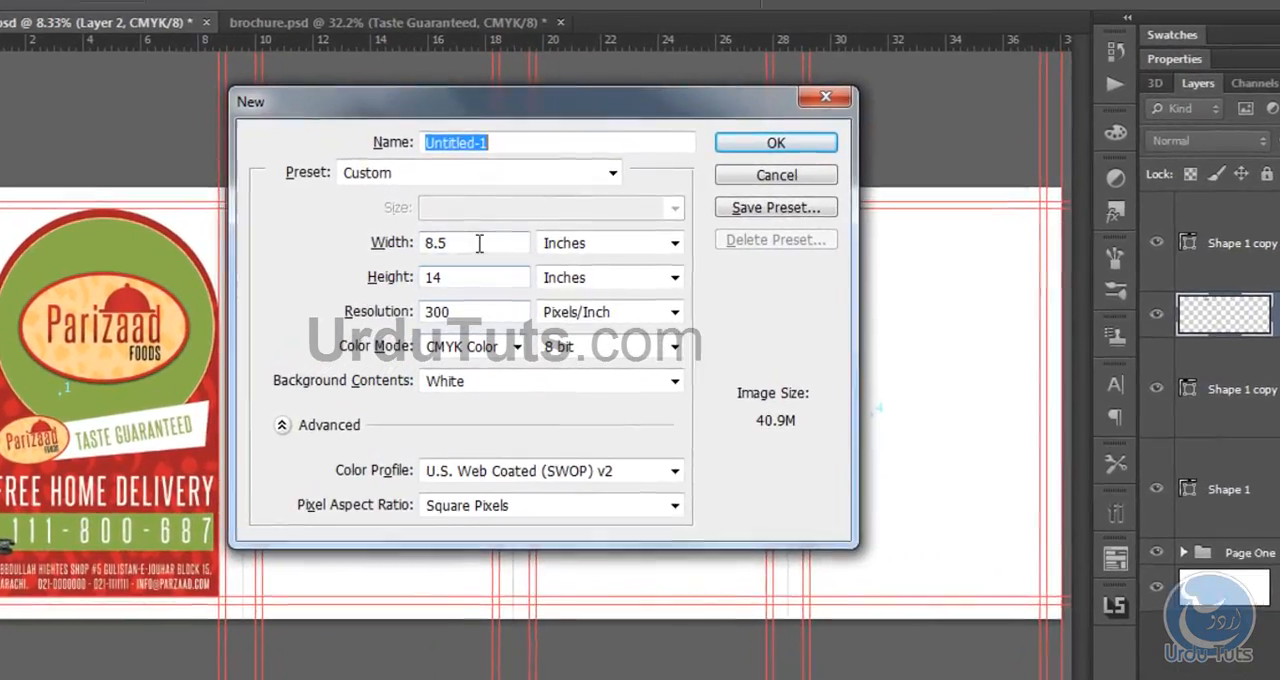
{"action": "left_click", "coordinate": [479, 243]}
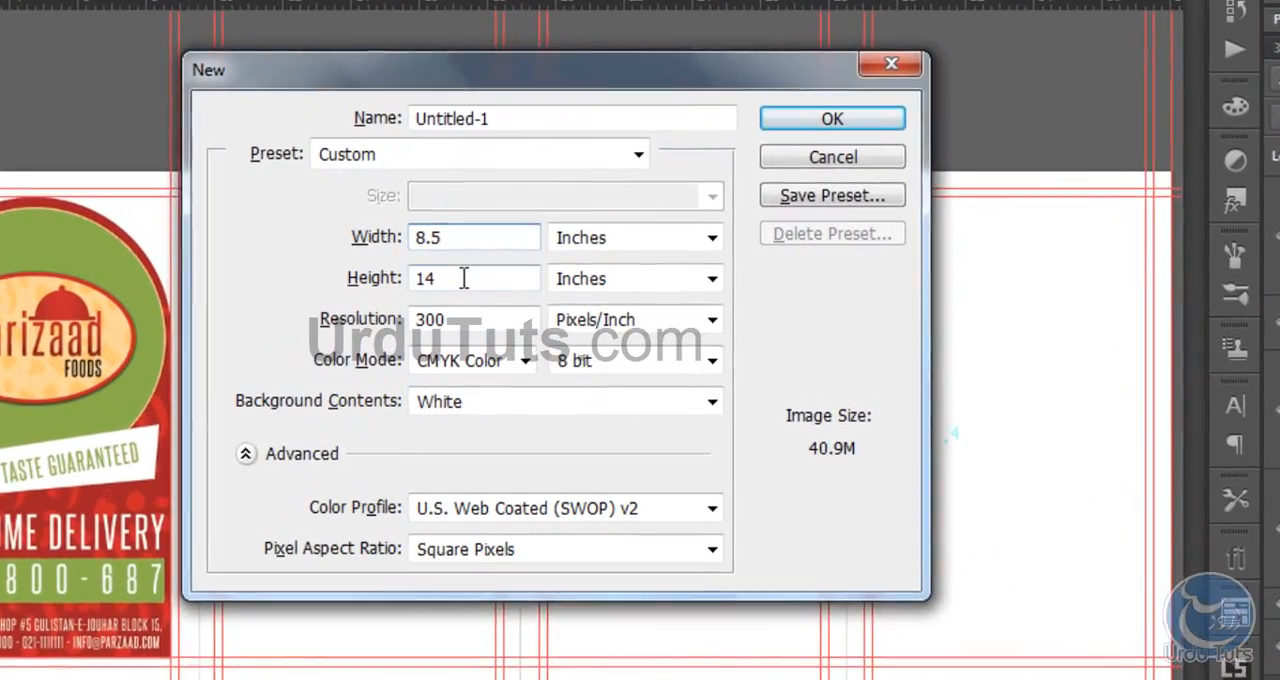
{"action": "left_click", "coordinate": [463, 278]}
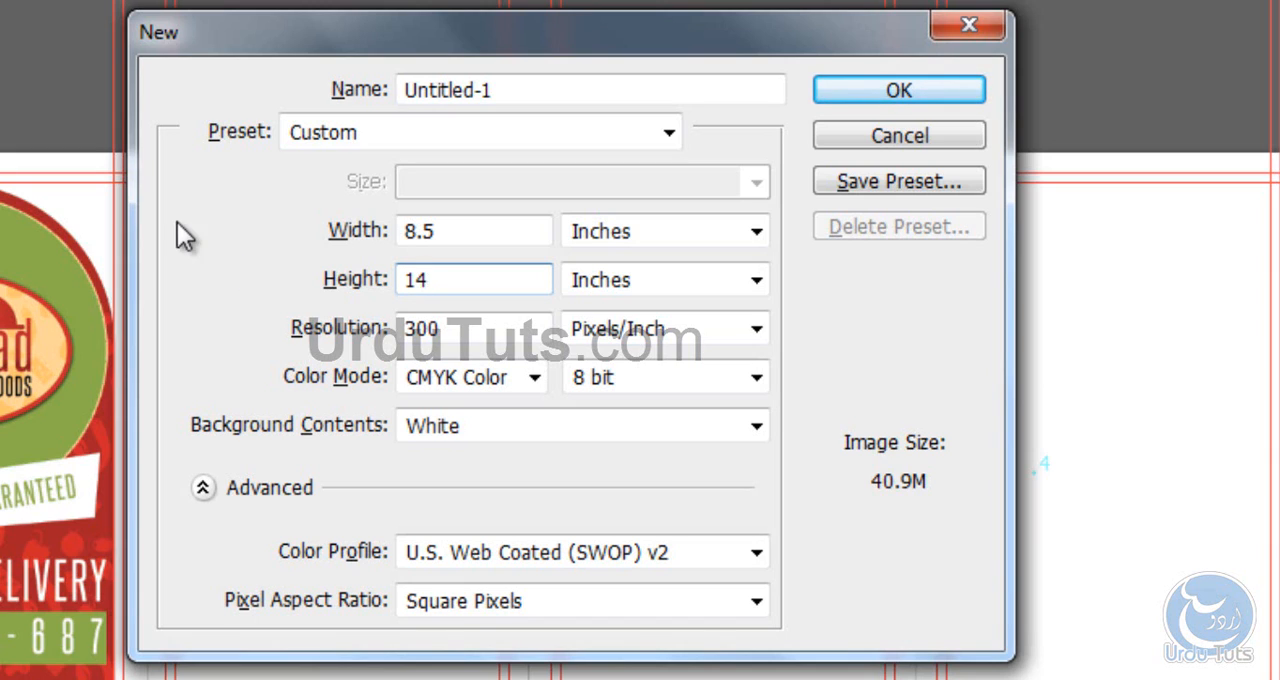
{"action": "left_click", "coordinate": [445, 231]}
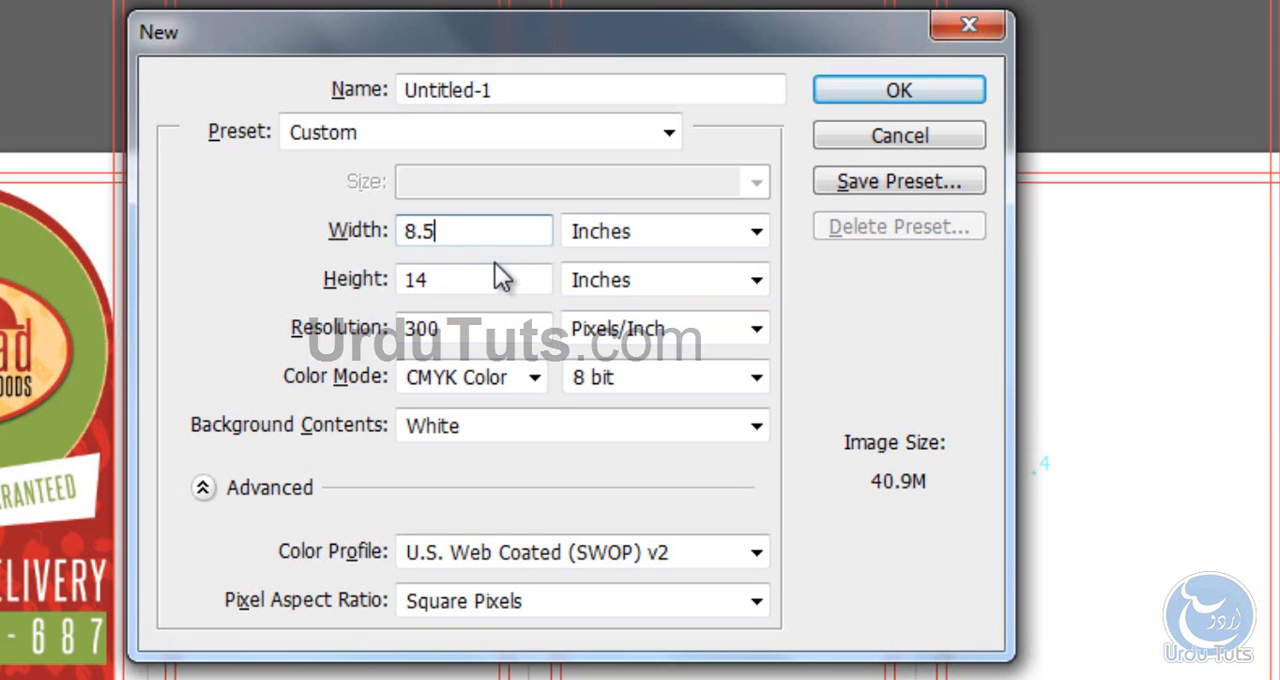
{"action": "left_click", "coordinate": [368, 340]}
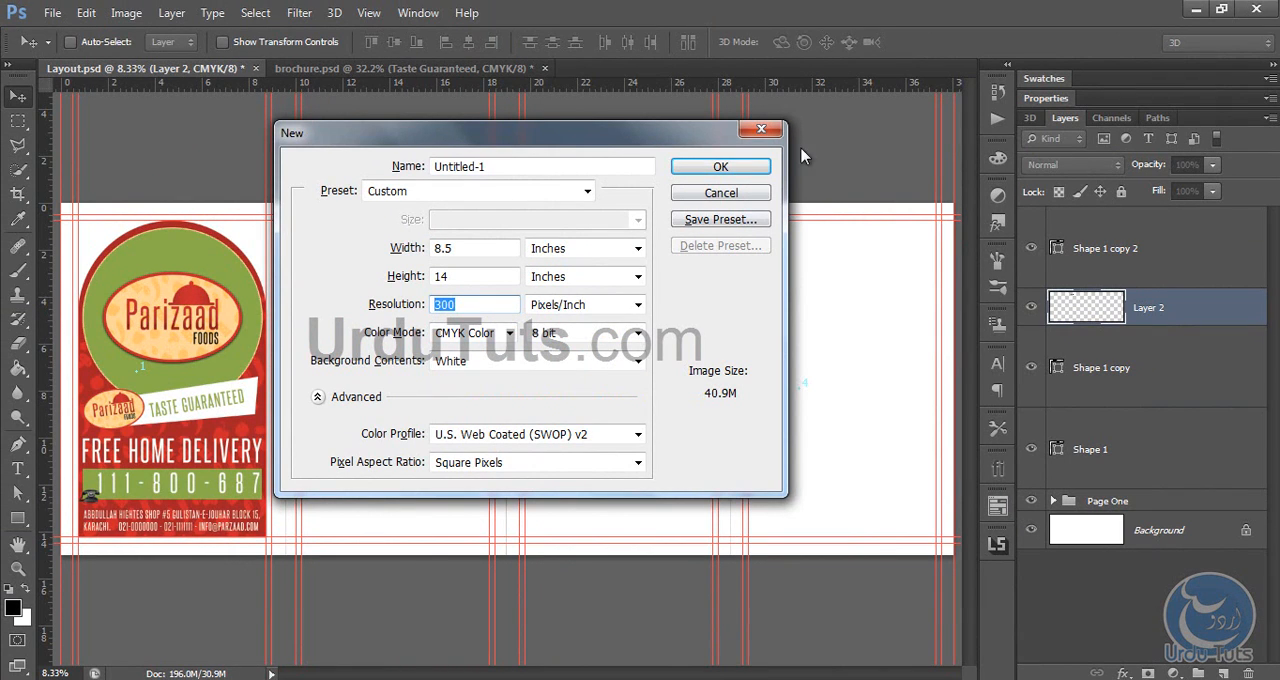
{"action": "left_click", "coordinate": [762, 166]}
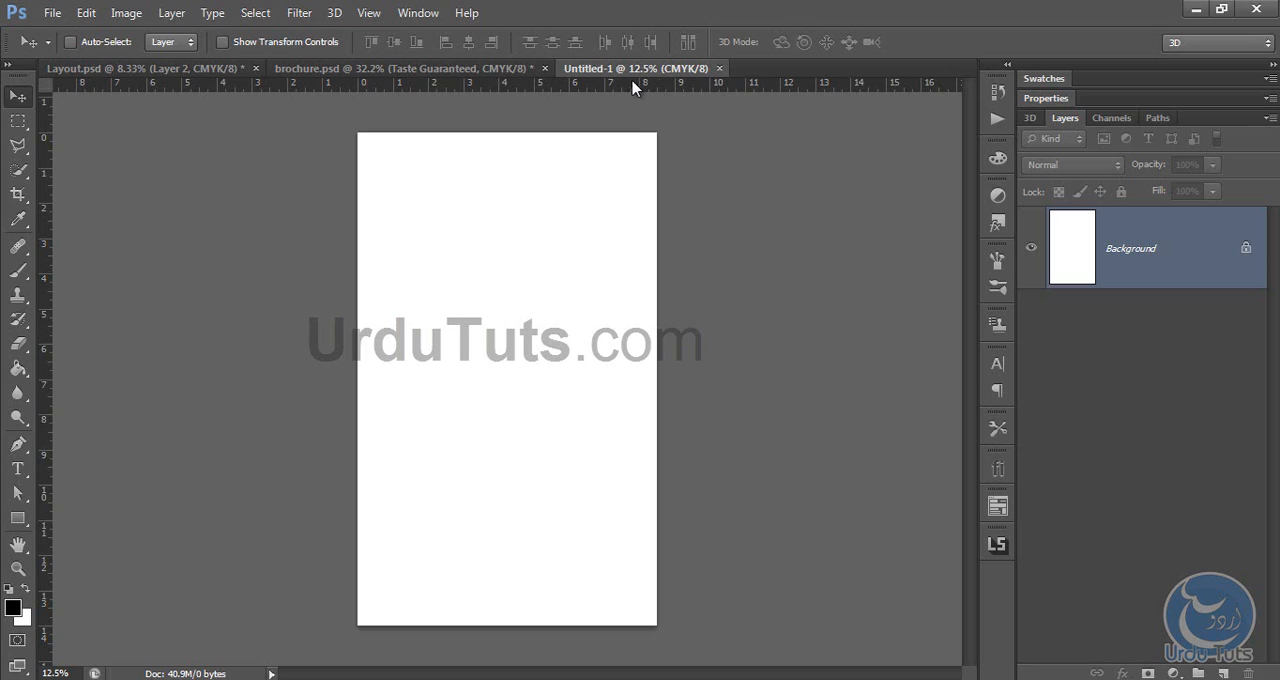
{"action": "left_click", "coordinate": [369, 13]}
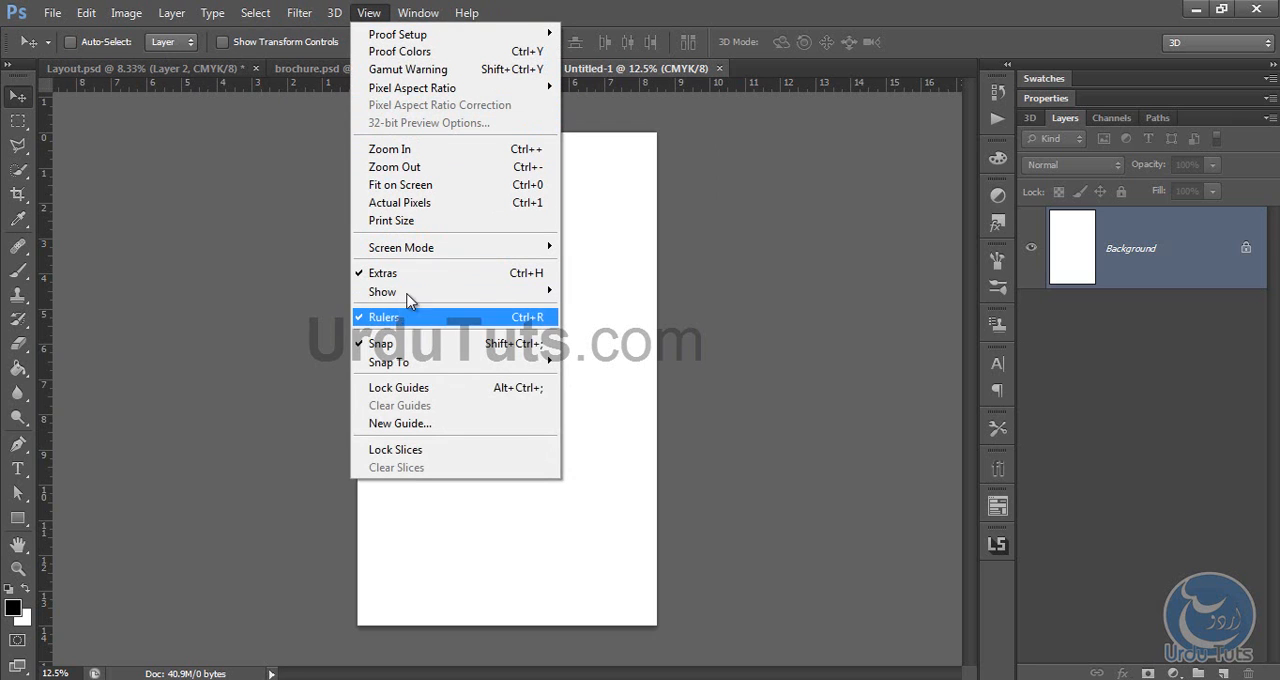
{"action": "mouse_move", "coordinate": [410, 292]}
{"action": "left_click", "coordinate": [271, 312]}
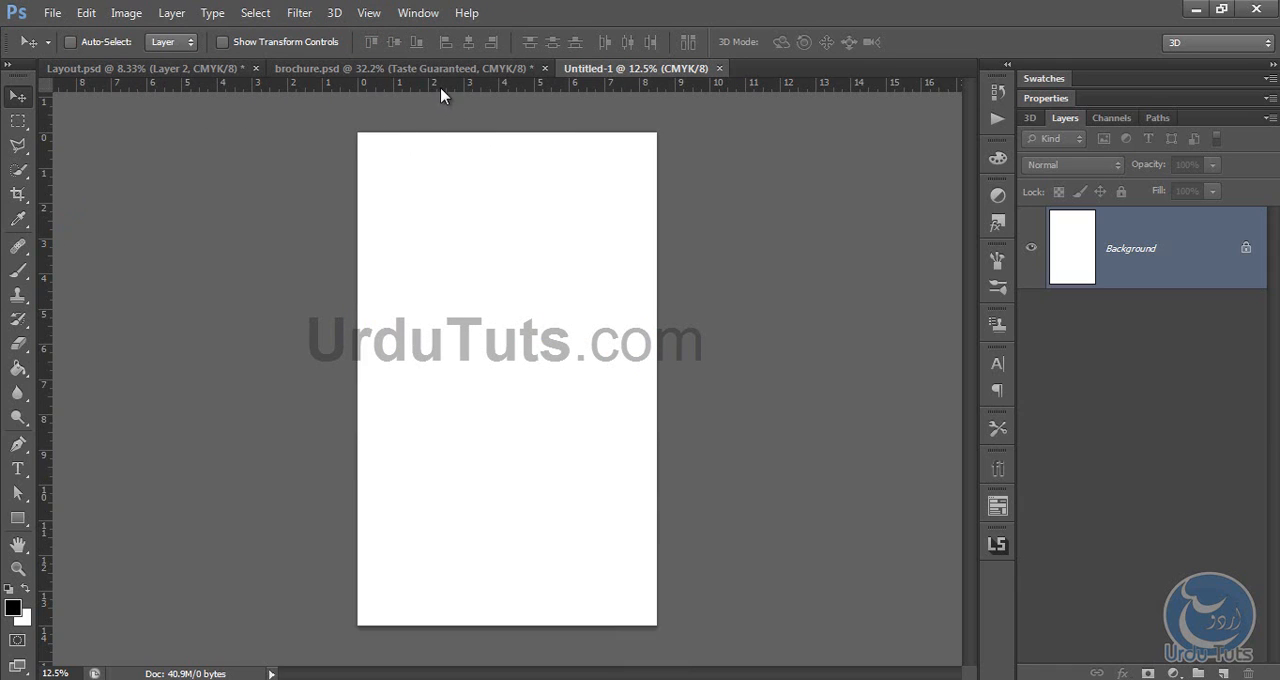
Step: Place ruler guides along all four edges of the blank page
{"action": "left_click_drag", "start_coordinate": [441, 92], "coordinate": [437, 131]}
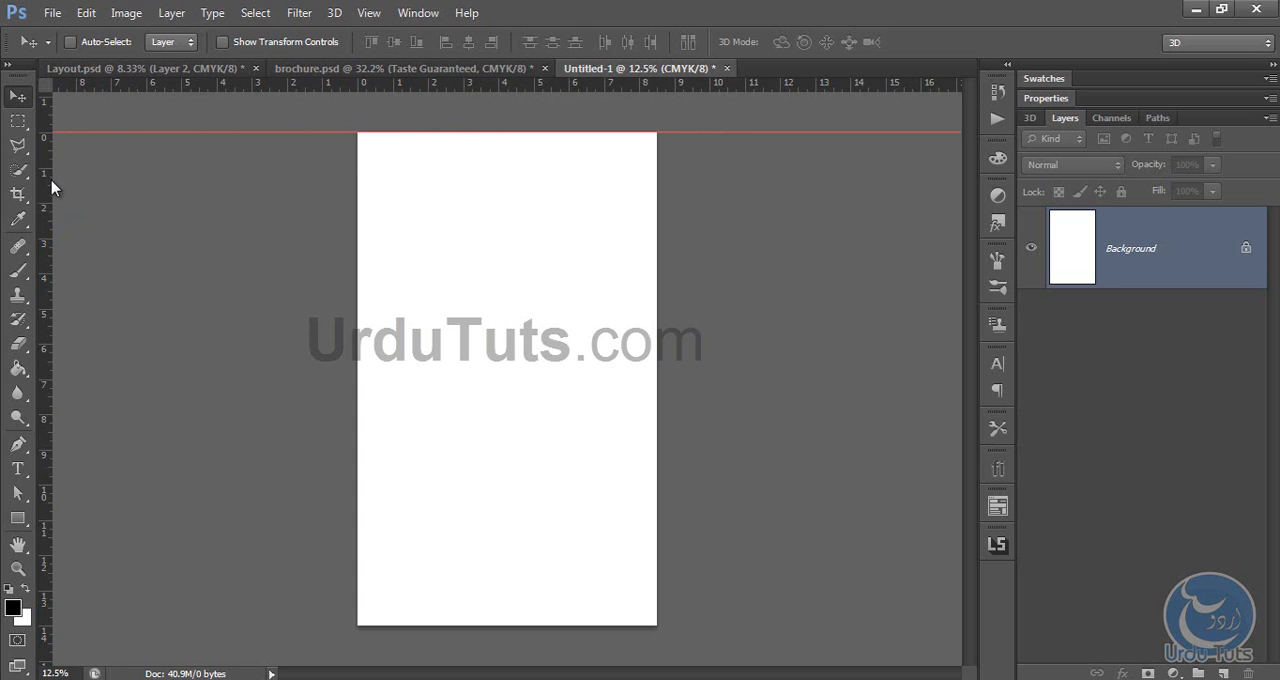
{"action": "left_click_drag", "start_coordinate": [48, 188], "coordinate": [355, 184]}
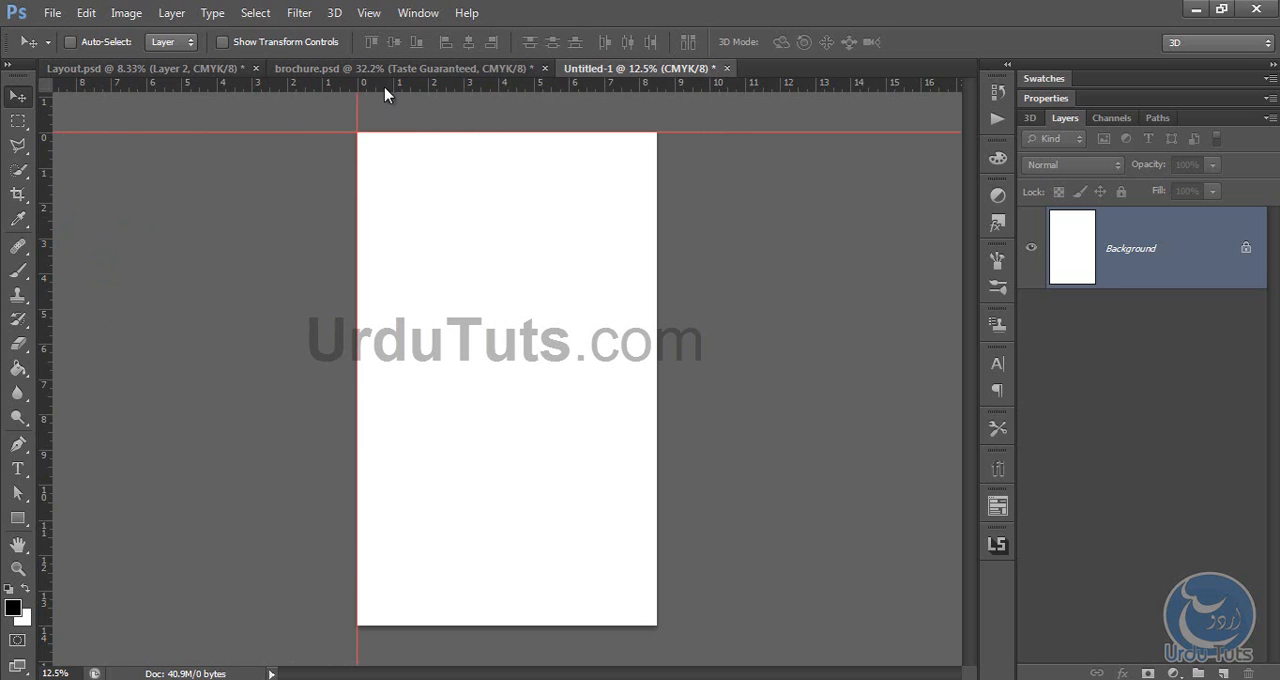
{"action": "left_click_drag", "start_coordinate": [50, 172], "coordinate": [656, 200]}
{"action": "left_click_drag", "start_coordinate": [520, 90], "coordinate": [535, 625]}
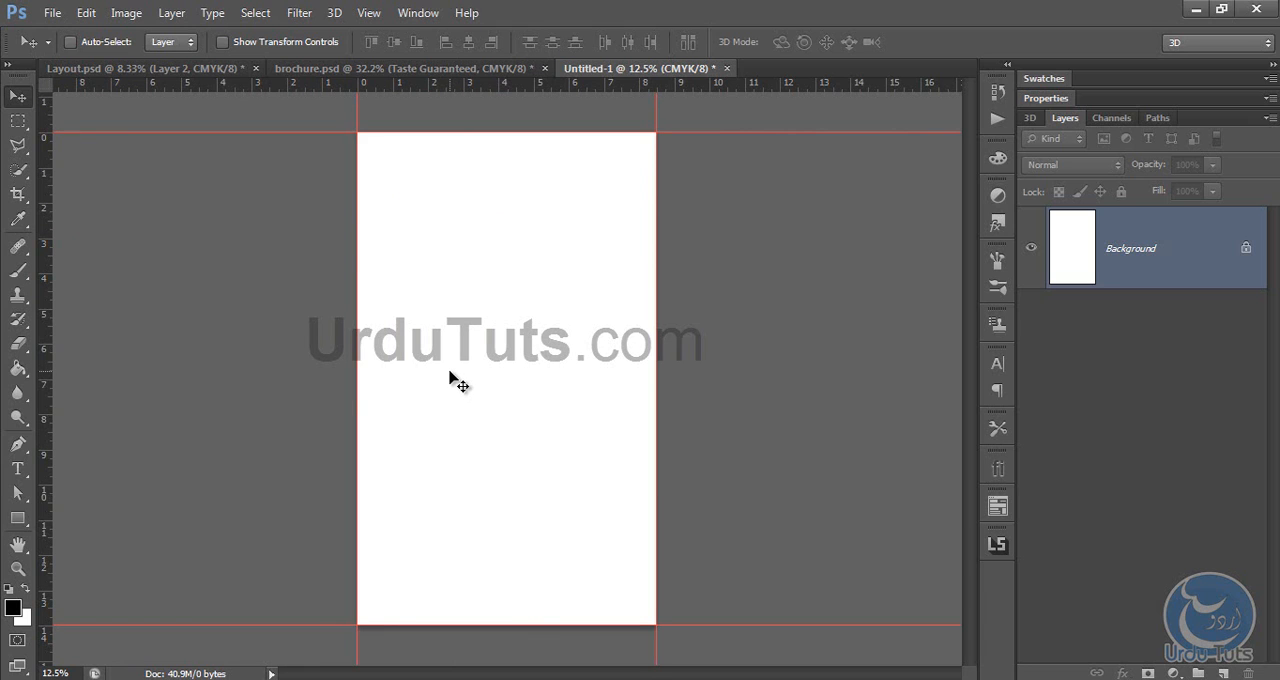
Step: Enlarge the blank page's canvas to 9.5 by 15 inches, keeping the centre anchor
{"action": "left_click", "coordinate": [122, 14]}
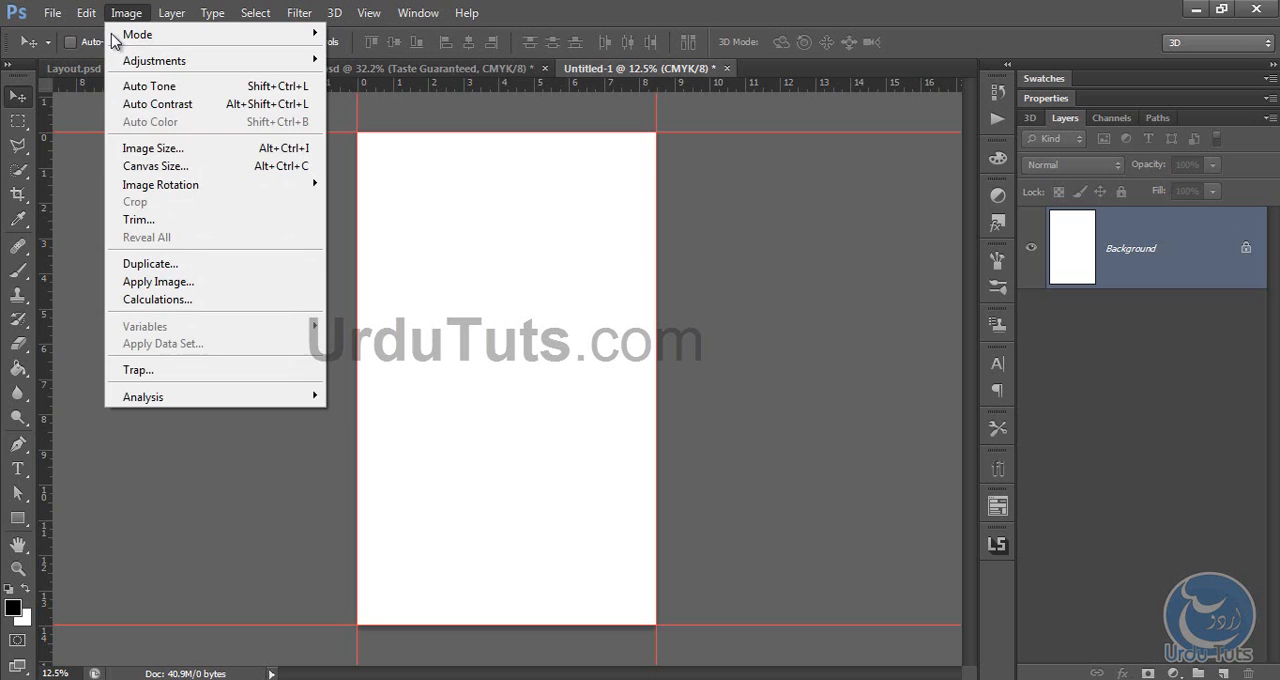
{"action": "left_click", "coordinate": [140, 166]}
{"action": "left_click_drag", "start_coordinate": [557, 160], "coordinate": [728, 163]}
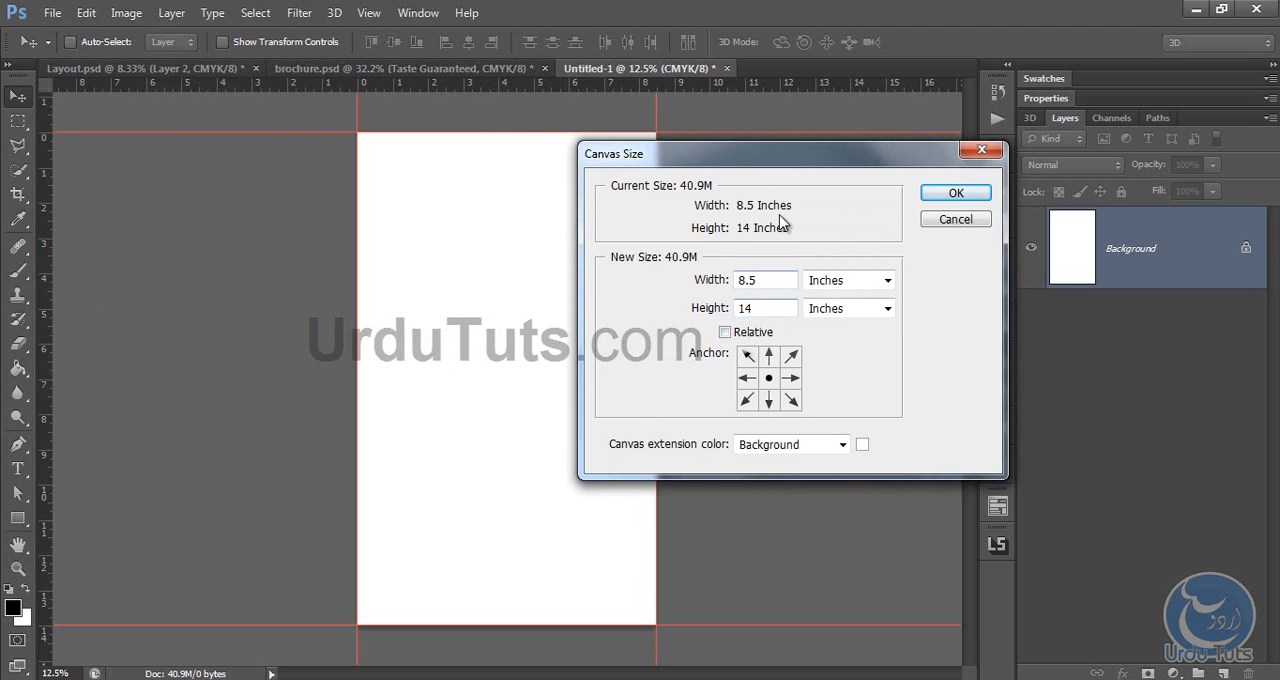
{"action": "left_click_drag", "start_coordinate": [737, 163], "coordinate": [825, 222]}
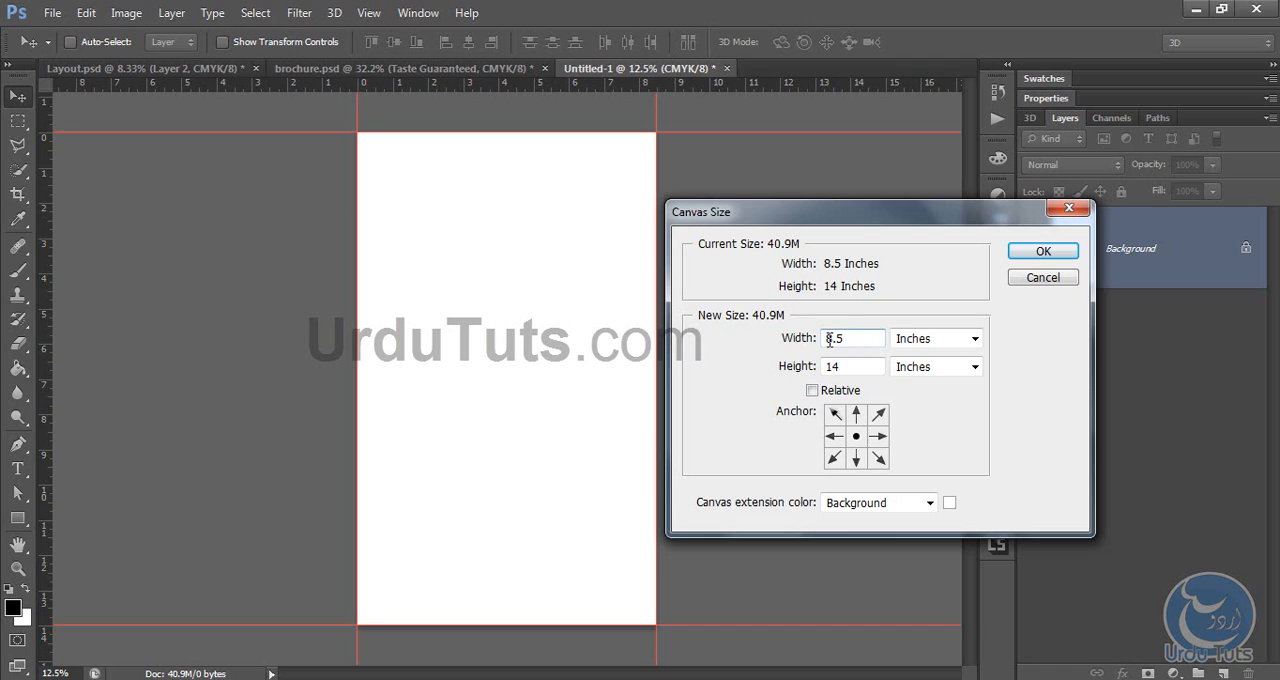
{"action": "left_click_drag", "start_coordinate": [838, 338], "coordinate": [826, 338]}
{"action": "type", "text": "9"}
{"action": "left_click", "coordinate": [865, 366]}
{"action": "left_click_drag", "start_coordinate": [865, 366], "coordinate": [757, 372]}
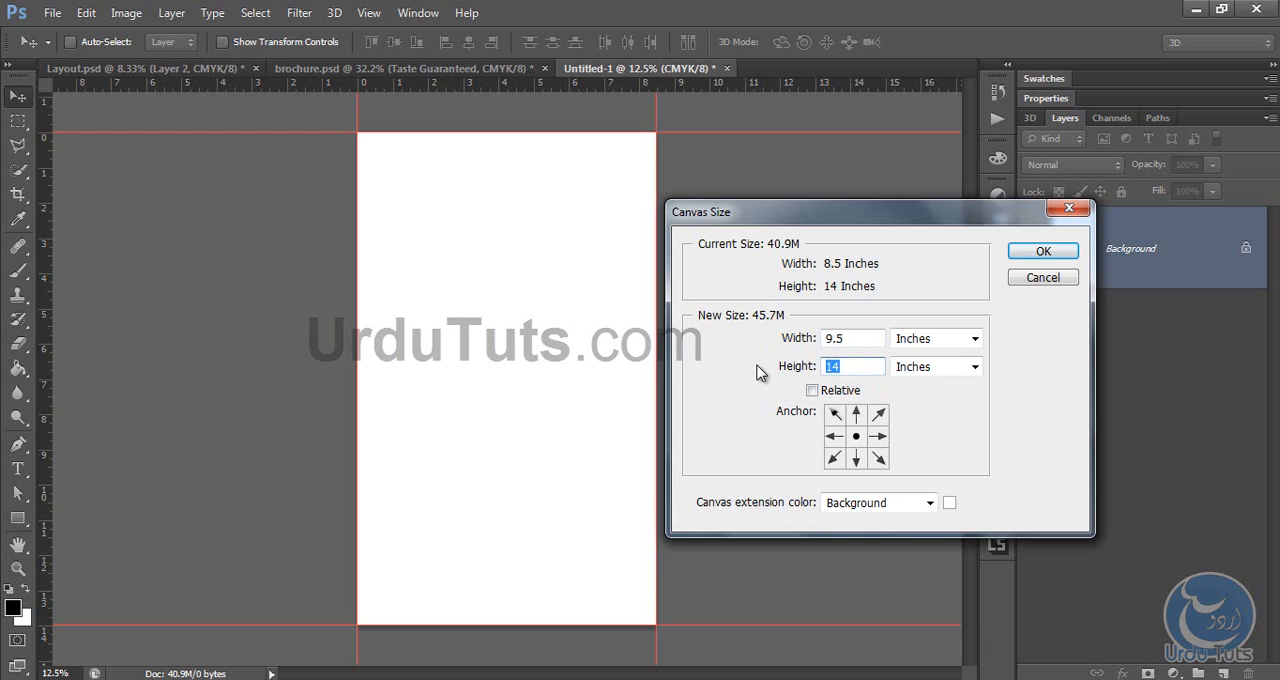
{"action": "type", "text": "15"}
{"action": "left_click", "coordinate": [1040, 251]}
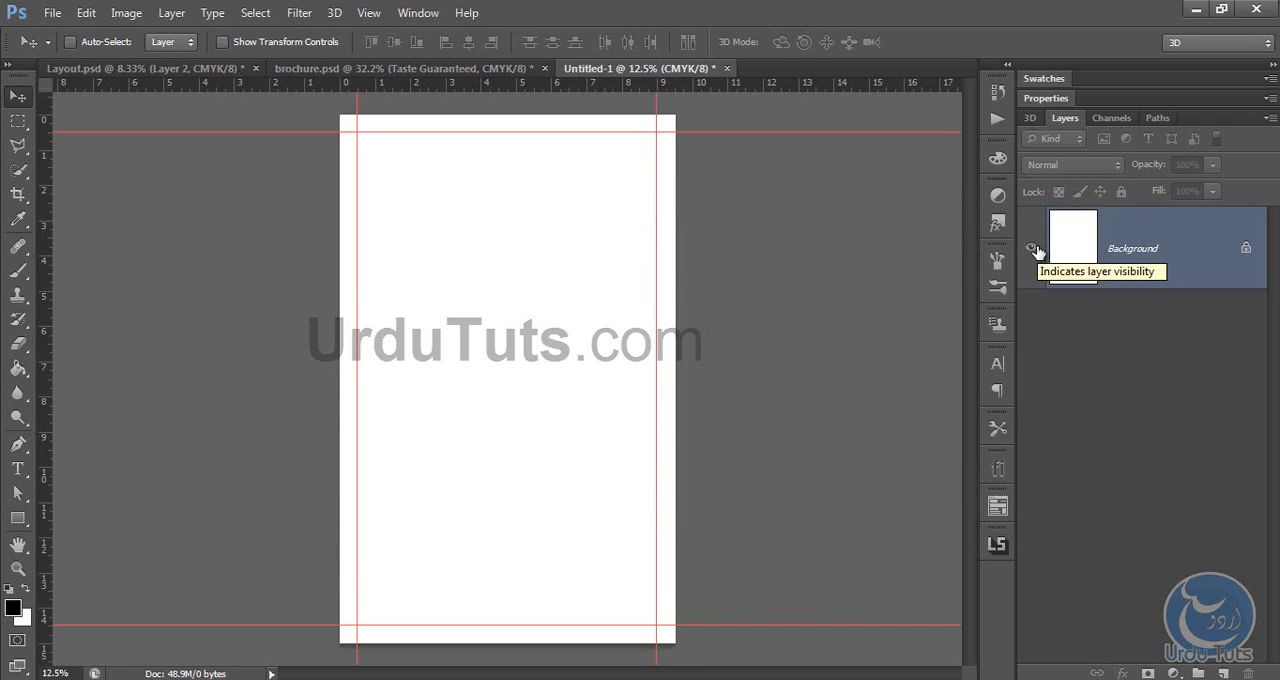
Step: Add a vertical and a horizontal guide about 0.25 inch inside the left and top trim guides
{"action": "key", "text": "ctrl+plus"}
{"action": "key", "text": "ctrl+plus"}
{"action": "key", "text": "ctrl+plus"}
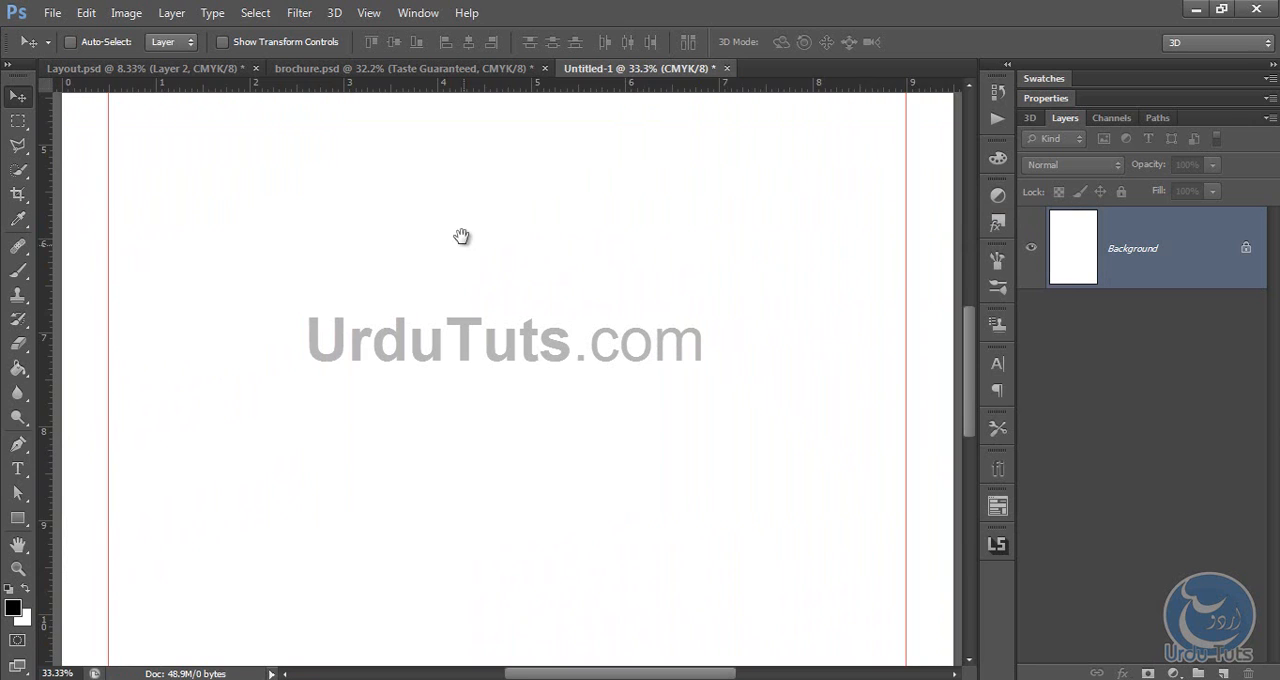
{"action": "left_click_drag", "start_coordinate": [461, 236], "coordinate": [471, 504]}
{"action": "left_click_drag", "start_coordinate": [458, 120], "coordinate": [467, 355]}
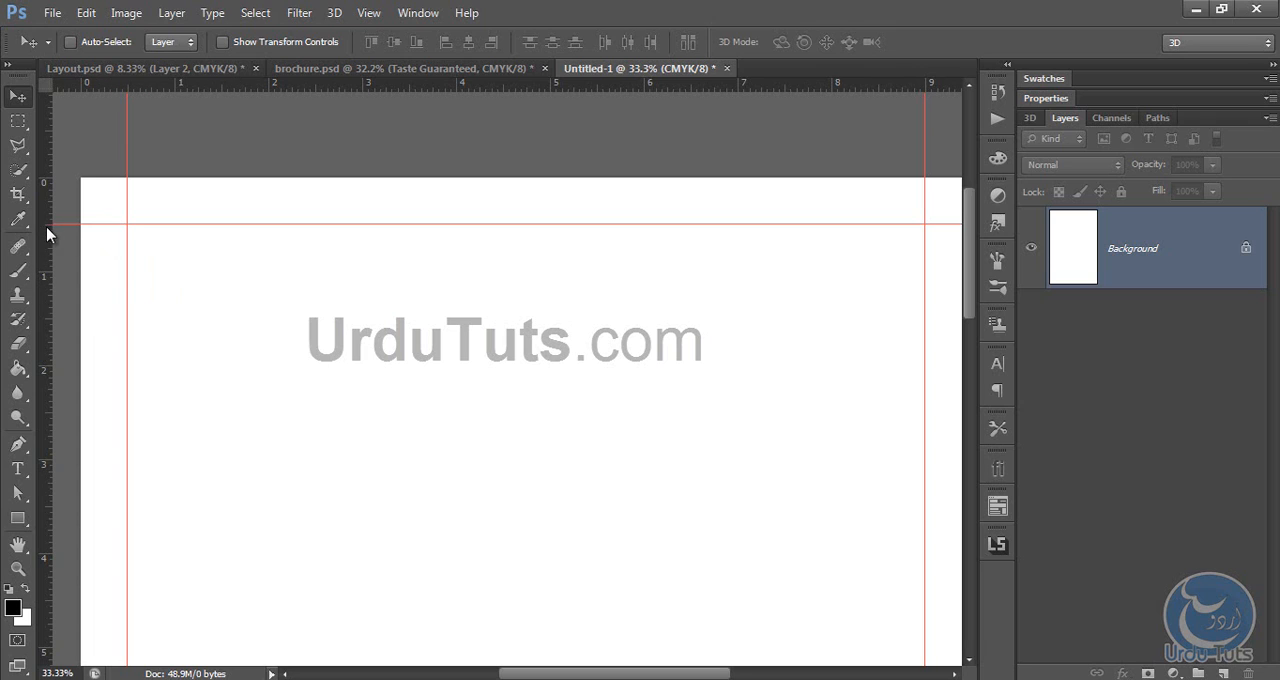
{"action": "left_click_drag", "start_coordinate": [47, 233], "coordinate": [151, 242]}
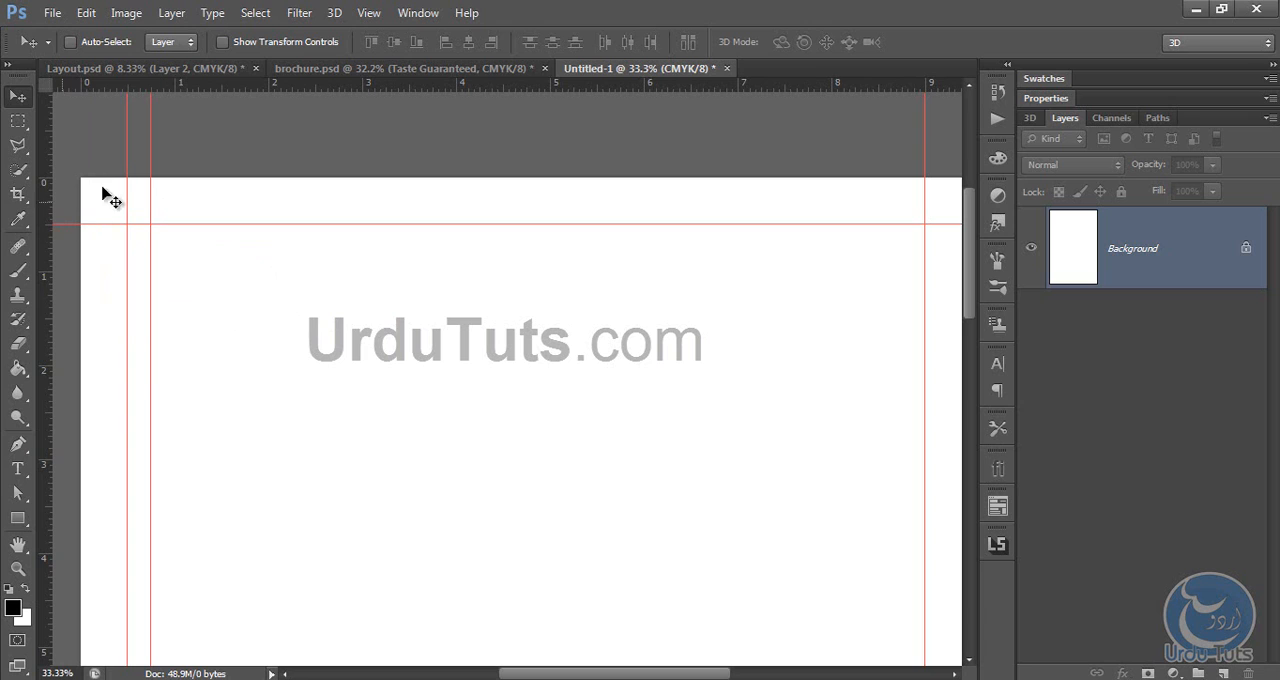
{"action": "key", "text": "ctrl+plus"}
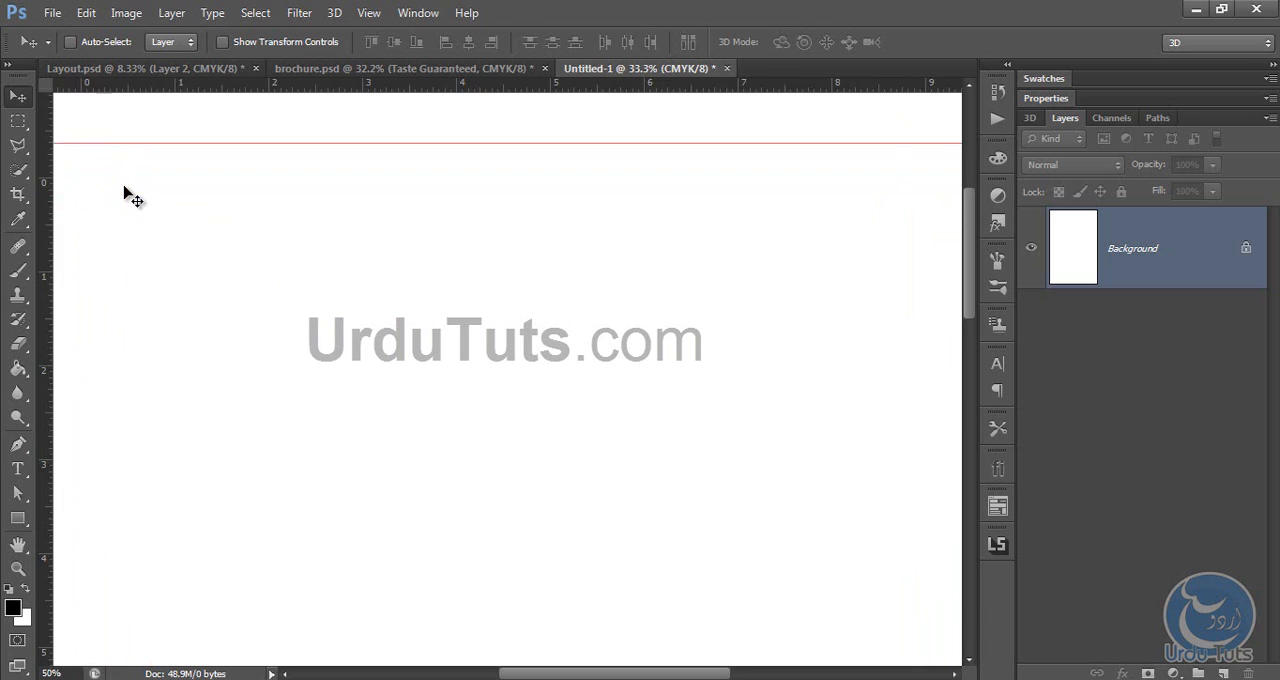
{"action": "left_click_drag", "start_coordinate": [301, 231], "coordinate": [301, 231]}
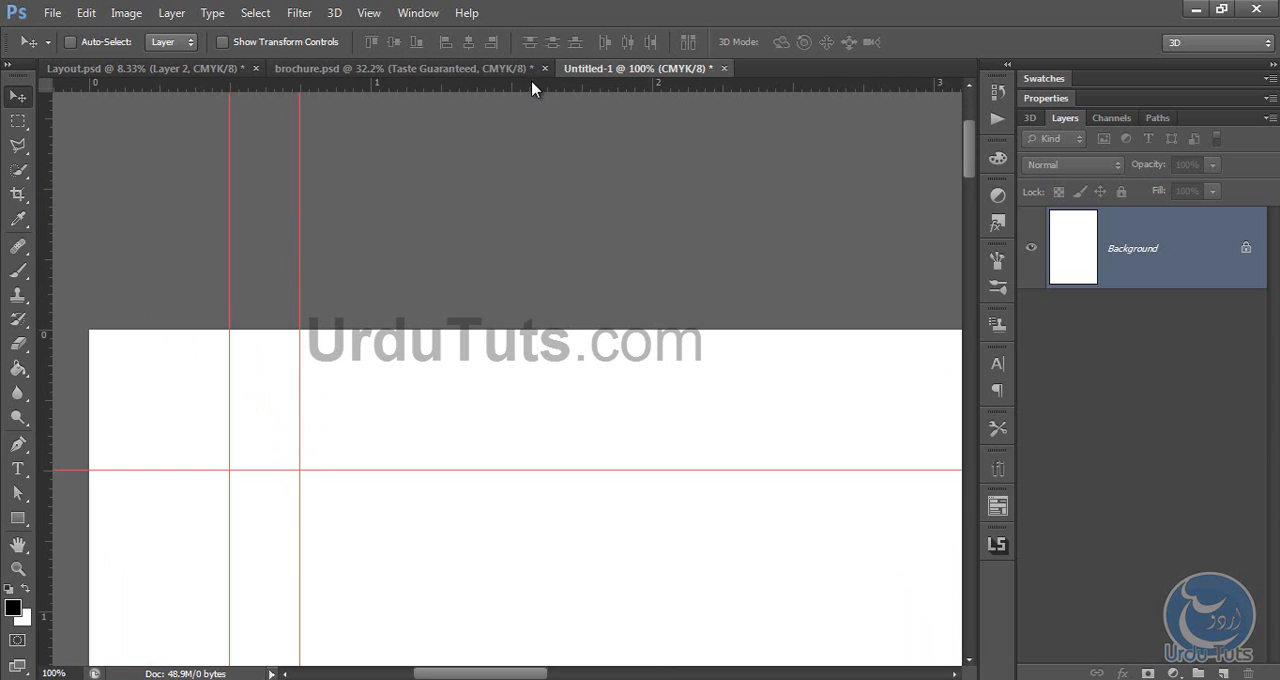
{"action": "left_click_drag", "start_coordinate": [531, 86], "coordinate": [521, 507]}
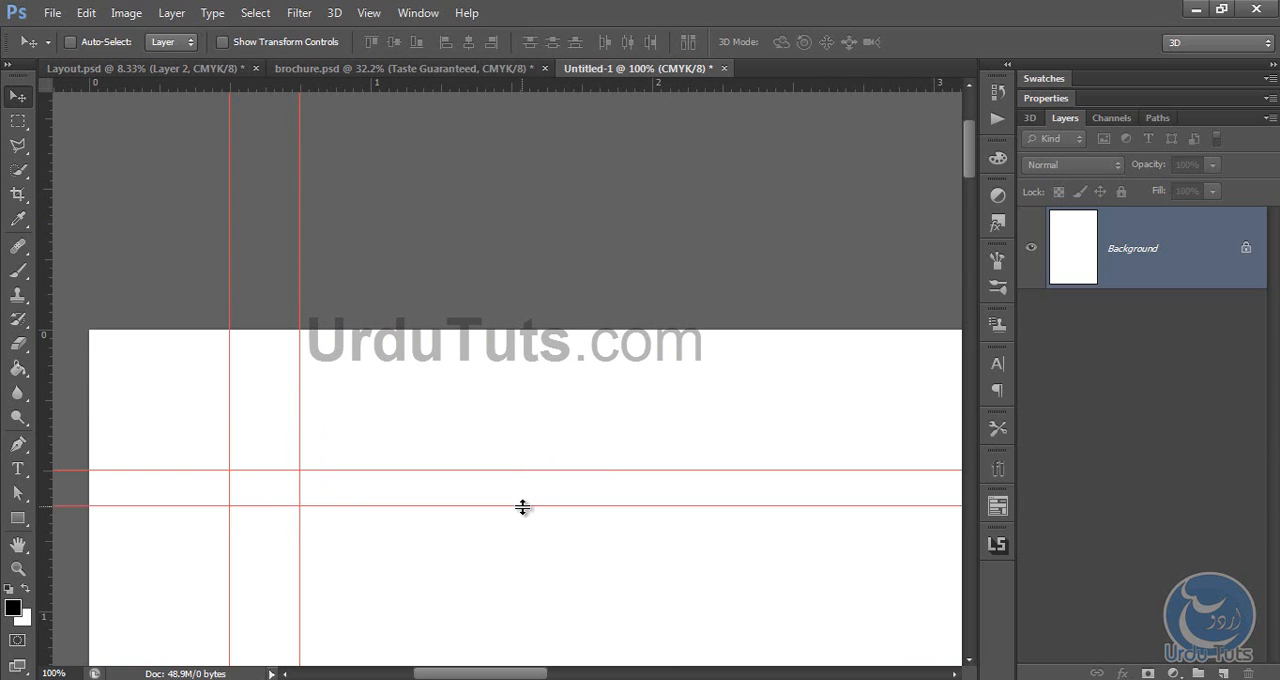
Step: Shift the inner vertical guide near the page's left edge slightly further inward at high magnification
{"action": "scroll", "coordinate": [517, 414], "scroll_direction": "down", "scroll_amount": 5}
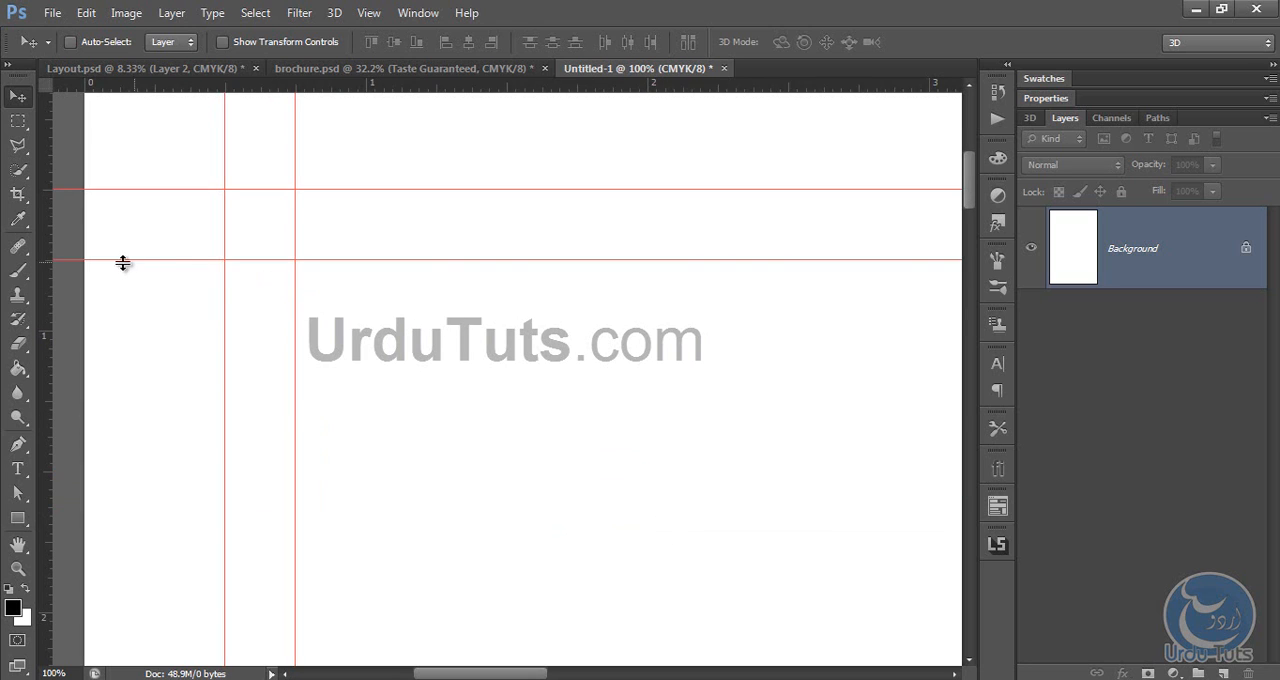
{"action": "scroll", "coordinate": [126, 294], "scroll_direction": "up", "scroll_amount": 4}
{"action": "key", "text": "ctrl+plus"}
{"action": "key", "text": "ctrl+plus"}
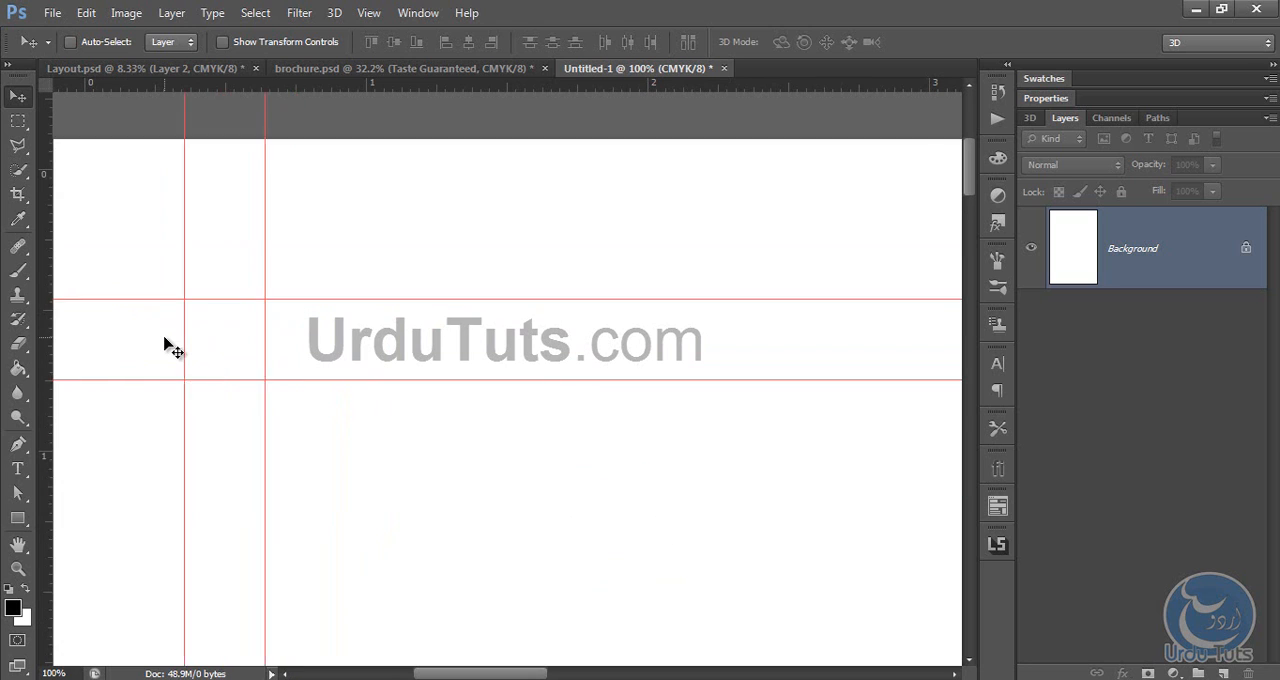
{"action": "left_click_drag", "start_coordinate": [173, 343], "coordinate": [463, 371]}
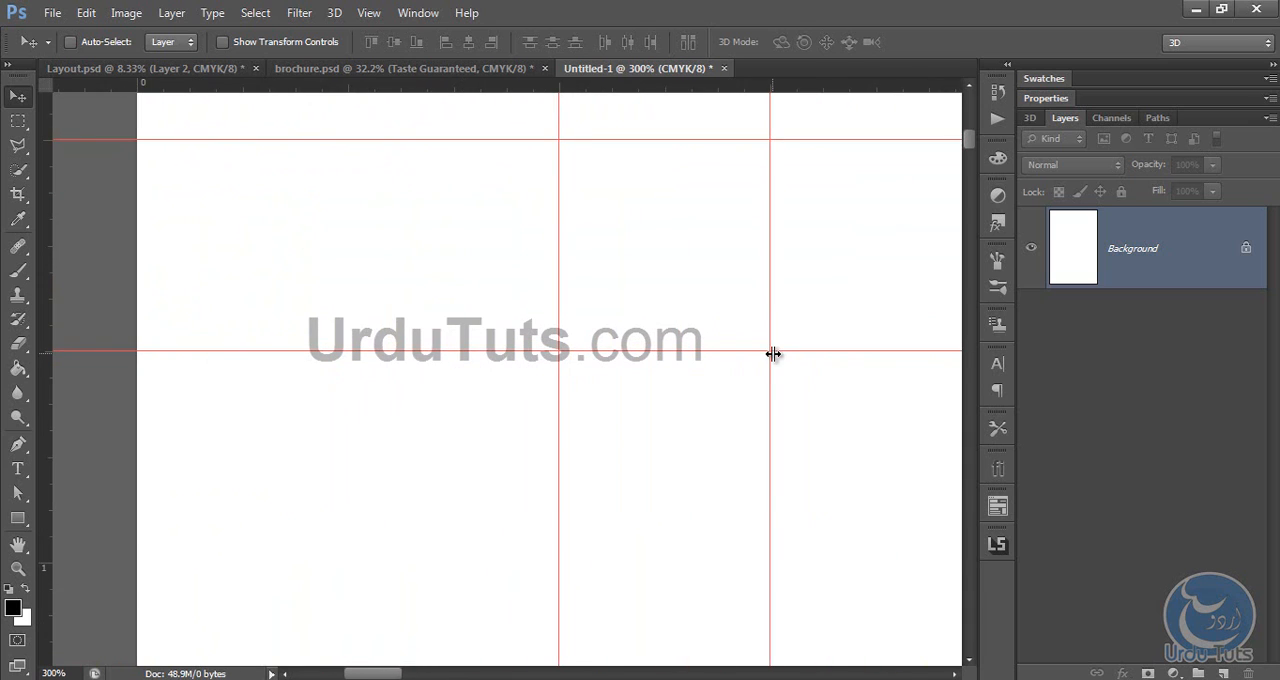
{"action": "mouse_move", "coordinate": [774, 355]}
{"action": "left_mouse_down"}
{"action": "mouse_move", "coordinate": [774, 388]}
{"action": "mouse_move", "coordinate": [787, 352]}
{"action": "left_mouse_up"}
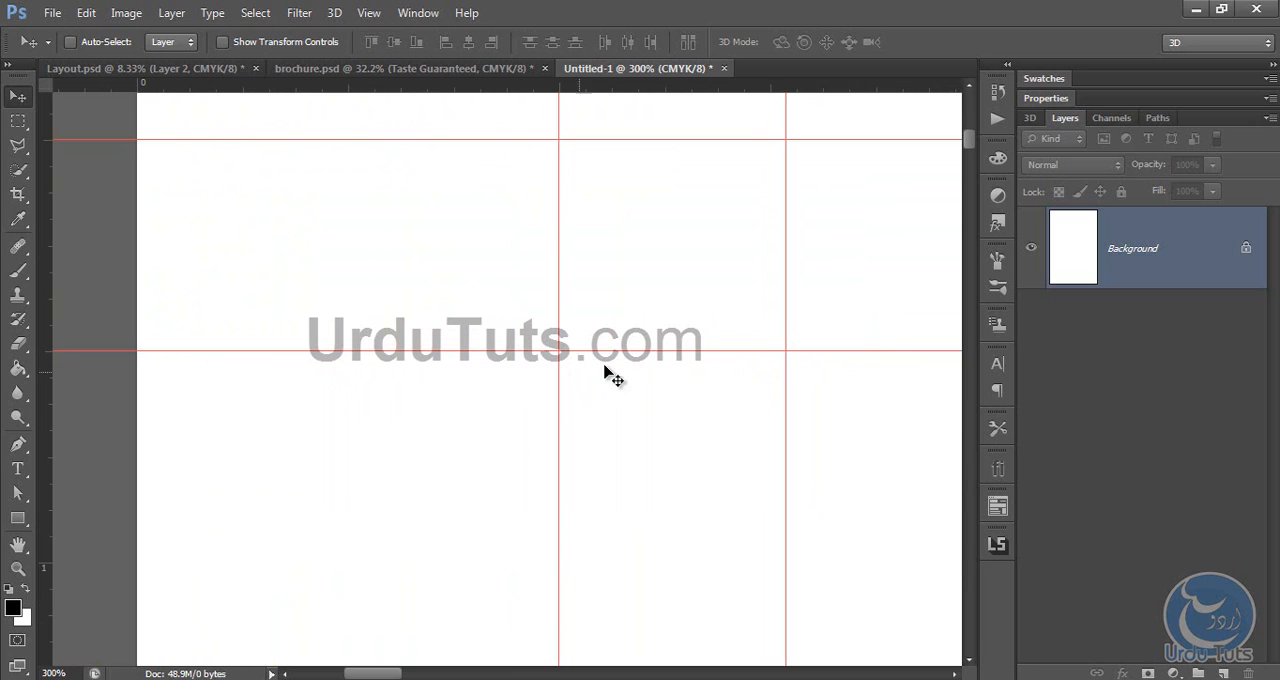
{"action": "left_click_drag", "start_coordinate": [694, 351], "coordinate": [124, 363]}
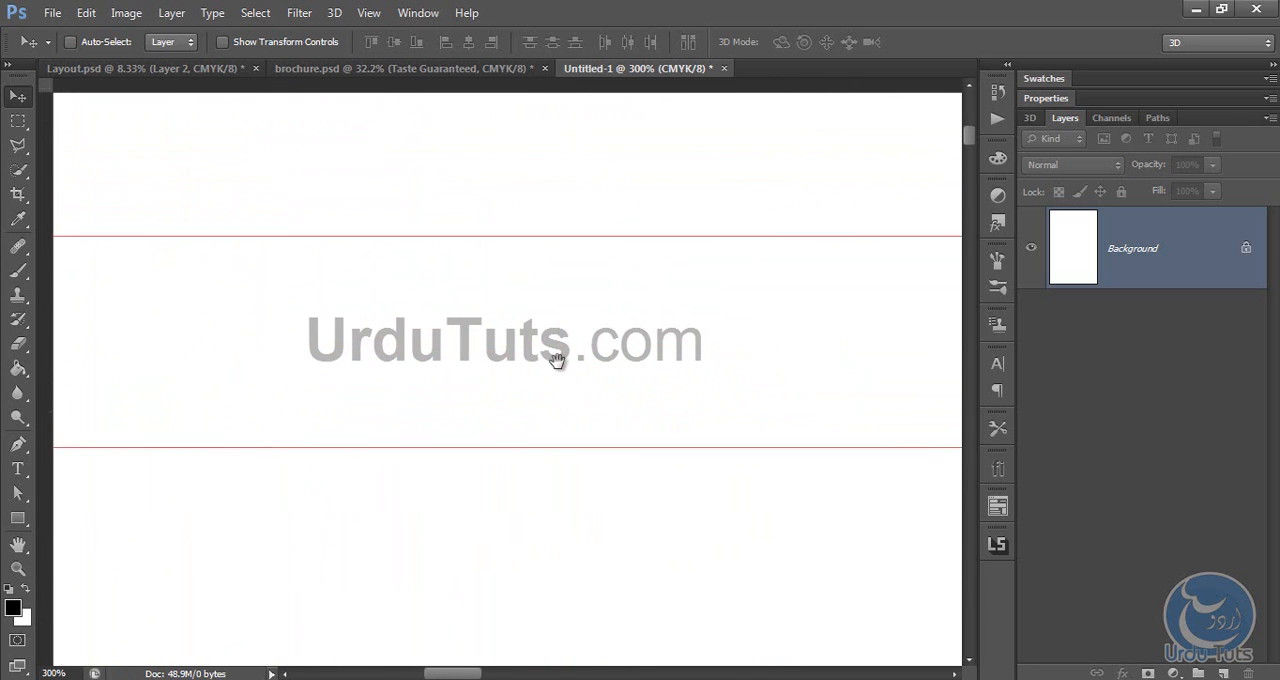
Step: Add inner guides about 0.25 inch inside the page's right and bottom trim guides
{"action": "key", "text": "ctrl+0"}
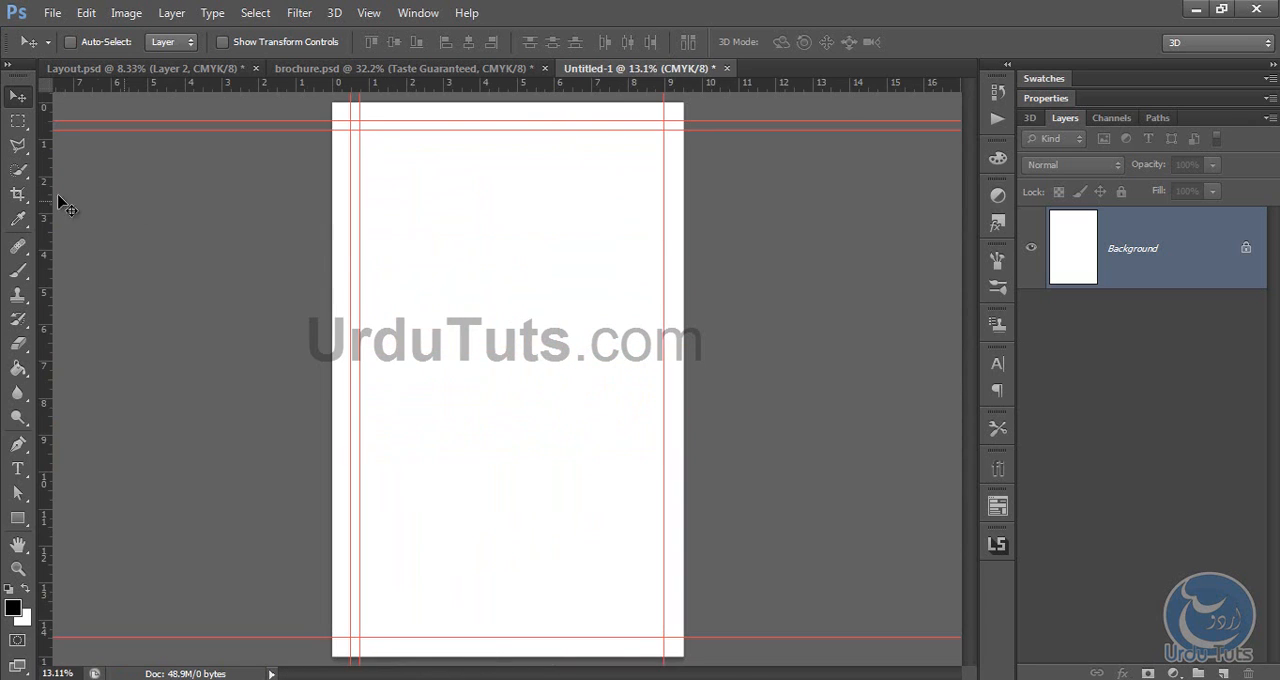
{"action": "left_click_drag", "start_coordinate": [45, 200], "coordinate": [656, 159]}
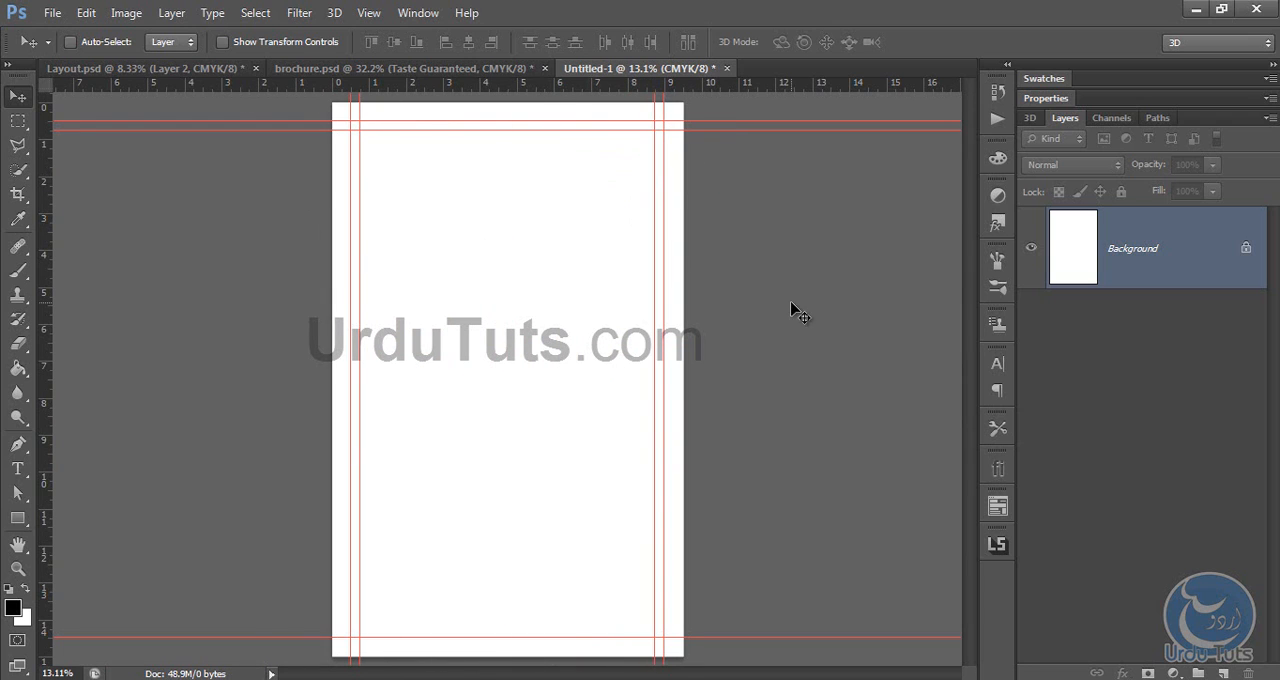
{"action": "left_click_drag", "start_coordinate": [530, 94], "coordinate": [527, 590]}
{"action": "left_click", "coordinate": [612, 277]}
{"action": "left_click_drag", "start_coordinate": [492, 86], "coordinate": [491, 630]}
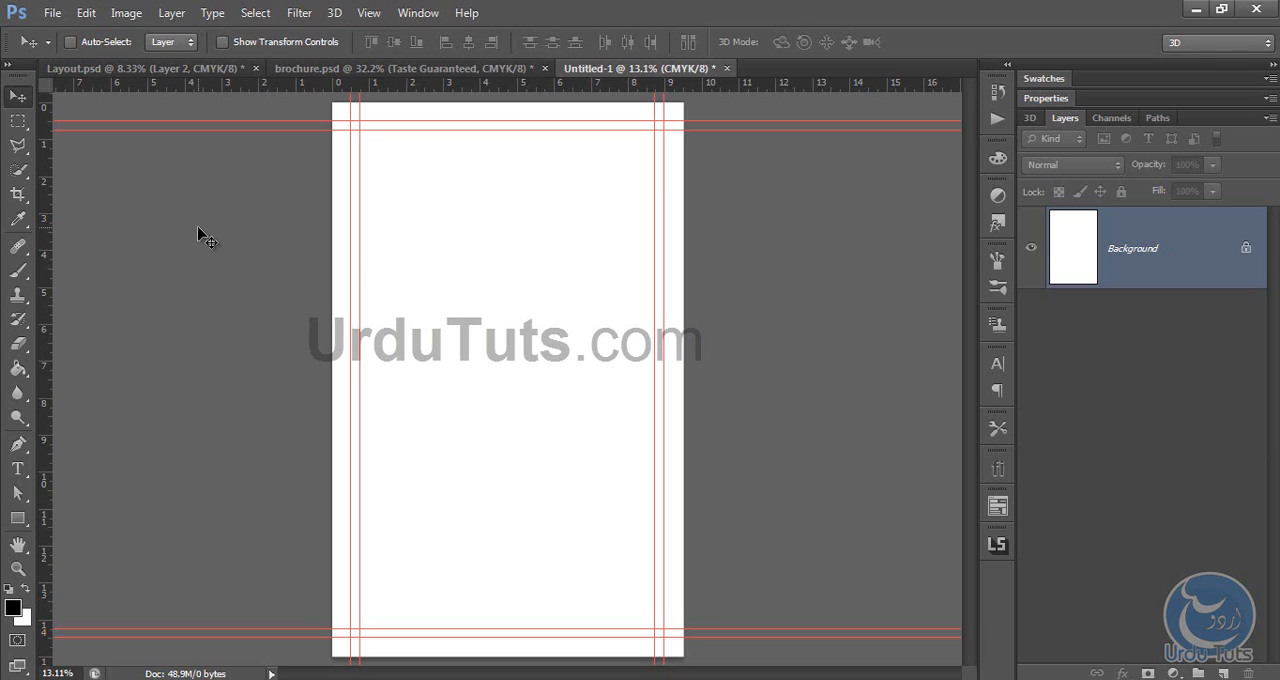
Step: Place a third guide on each of the four sides, about 0.25 inch inside the second guides
{"action": "left_click_drag", "start_coordinate": [47, 214], "coordinate": [370, 228]}
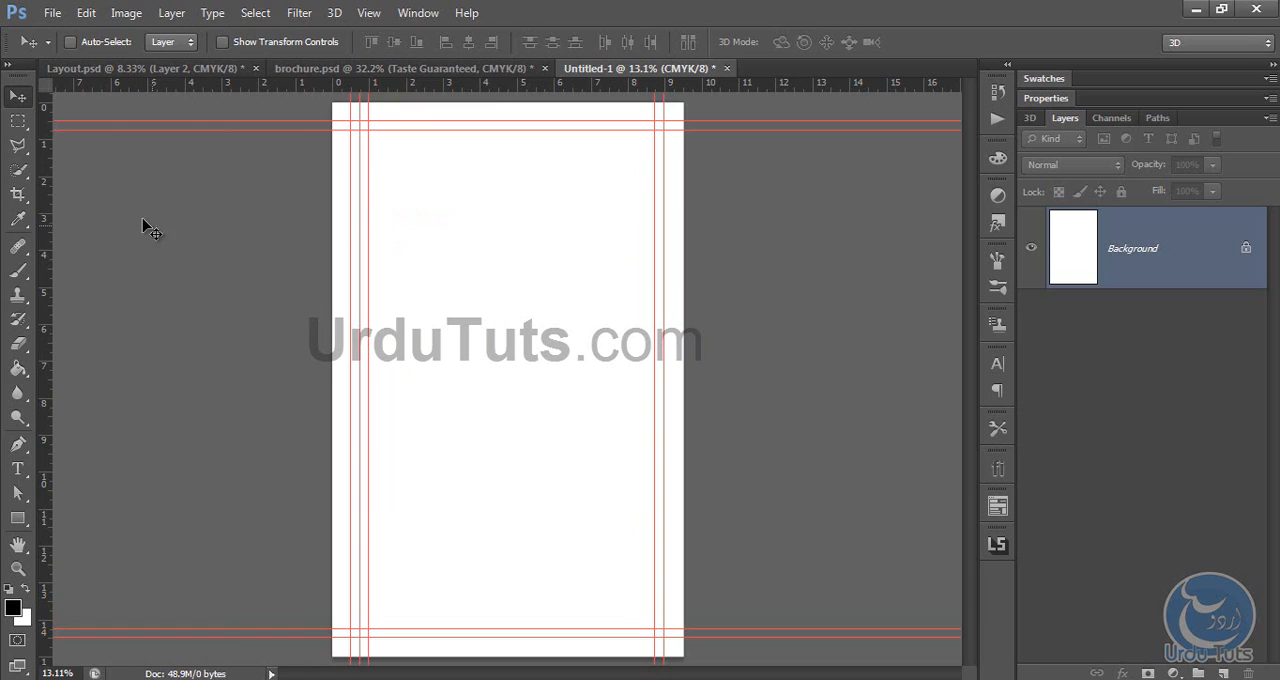
{"action": "left_click_drag", "start_coordinate": [408, 88], "coordinate": [411, 141]}
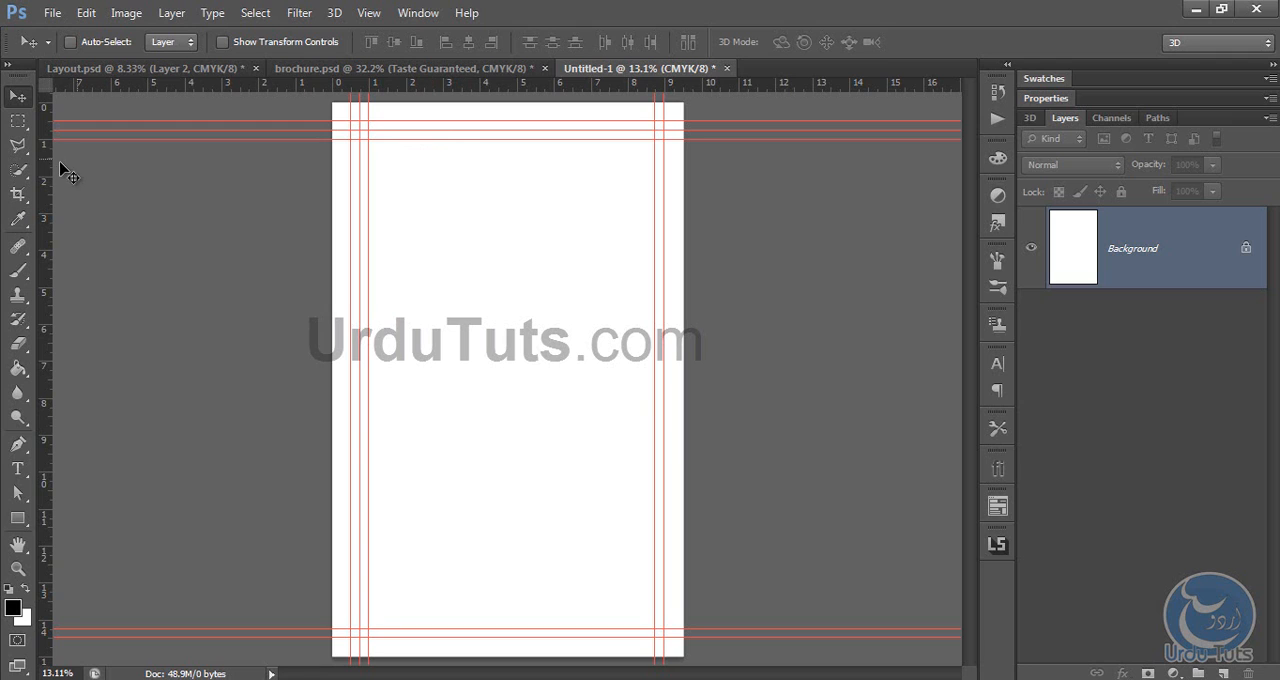
{"action": "left_click_drag", "start_coordinate": [47, 172], "coordinate": [648, 179]}
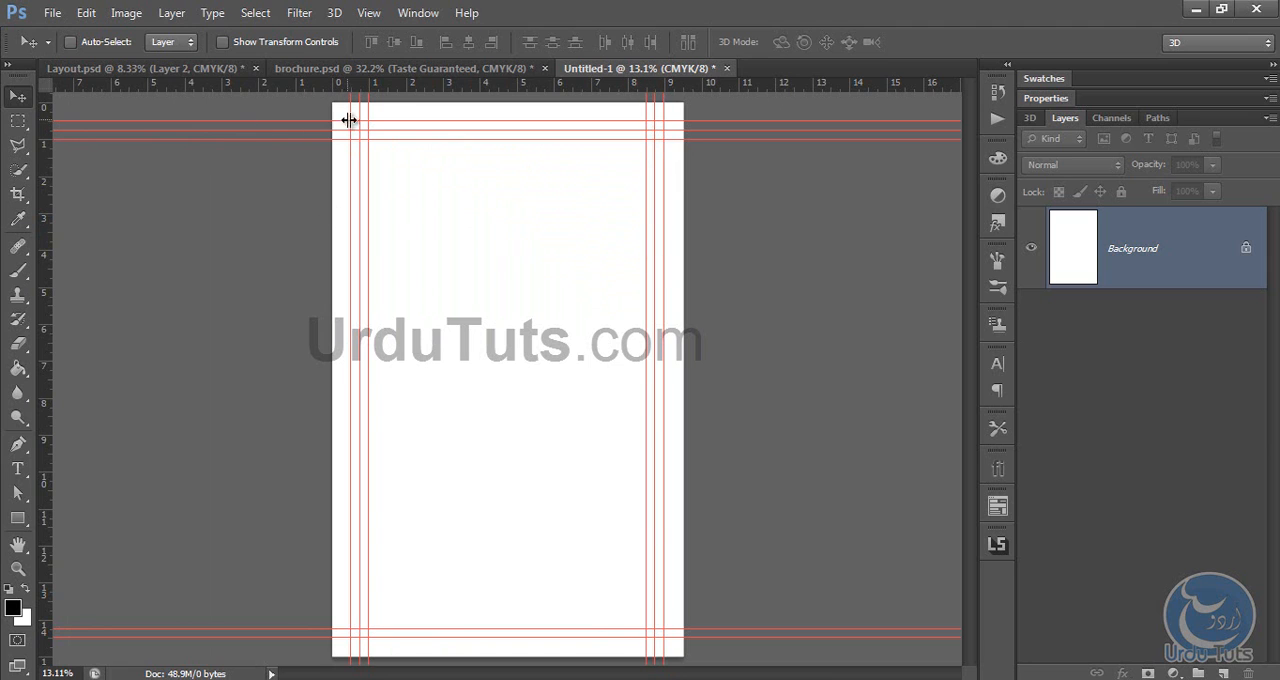
{"action": "left_click_drag", "start_coordinate": [372, 86], "coordinate": [383, 619]}
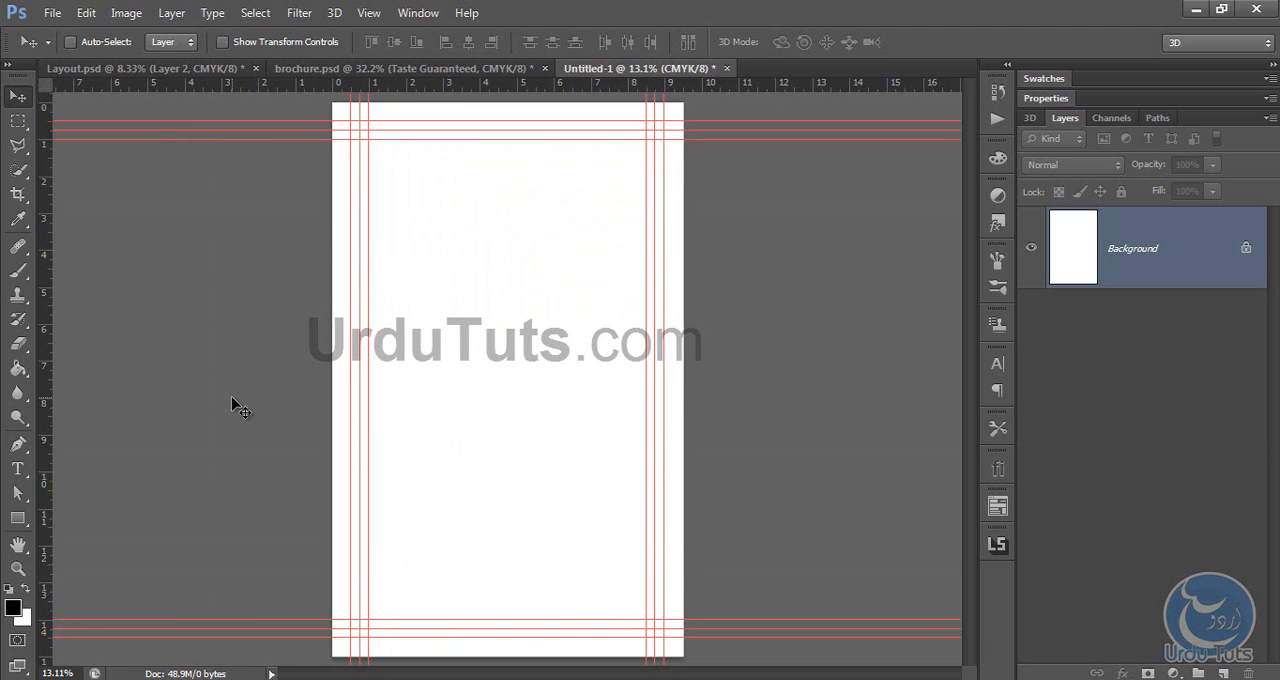
Step: Draw a black rectangle about 2256 by 3898 px filling the area within the innermost guides, and undo it
{"action": "key", "text": "ctrl+plus"}
{"action": "key", "text": "ctrl+minus"}
{"action": "left_click", "coordinate": [18, 518]}
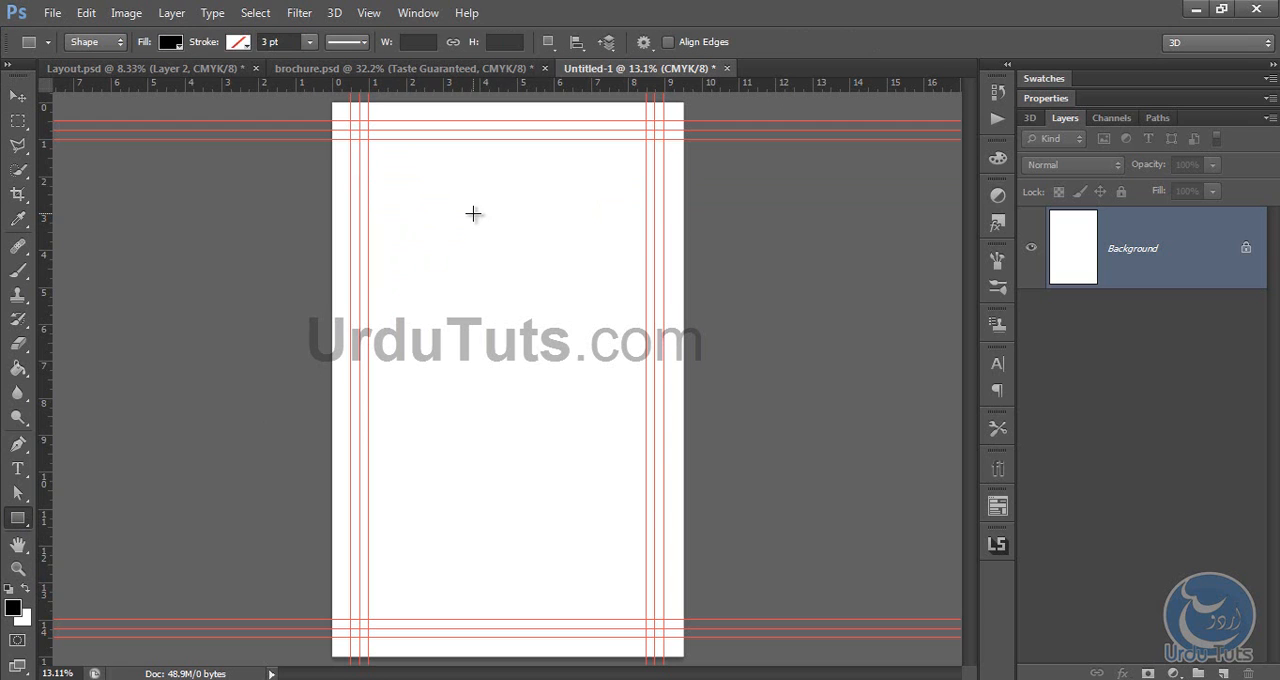
{"action": "mouse_move", "coordinate": [473, 213]}
{"action": "left_mouse_down"}
{"action": "mouse_move", "coordinate": [571, 420]}
{"action": "mouse_move", "coordinate": [480, 363]}
{"action": "mouse_move", "coordinate": [585, 436]}
{"action": "mouse_move", "coordinate": [647, 619]}
{"action": "left_mouse_up"}
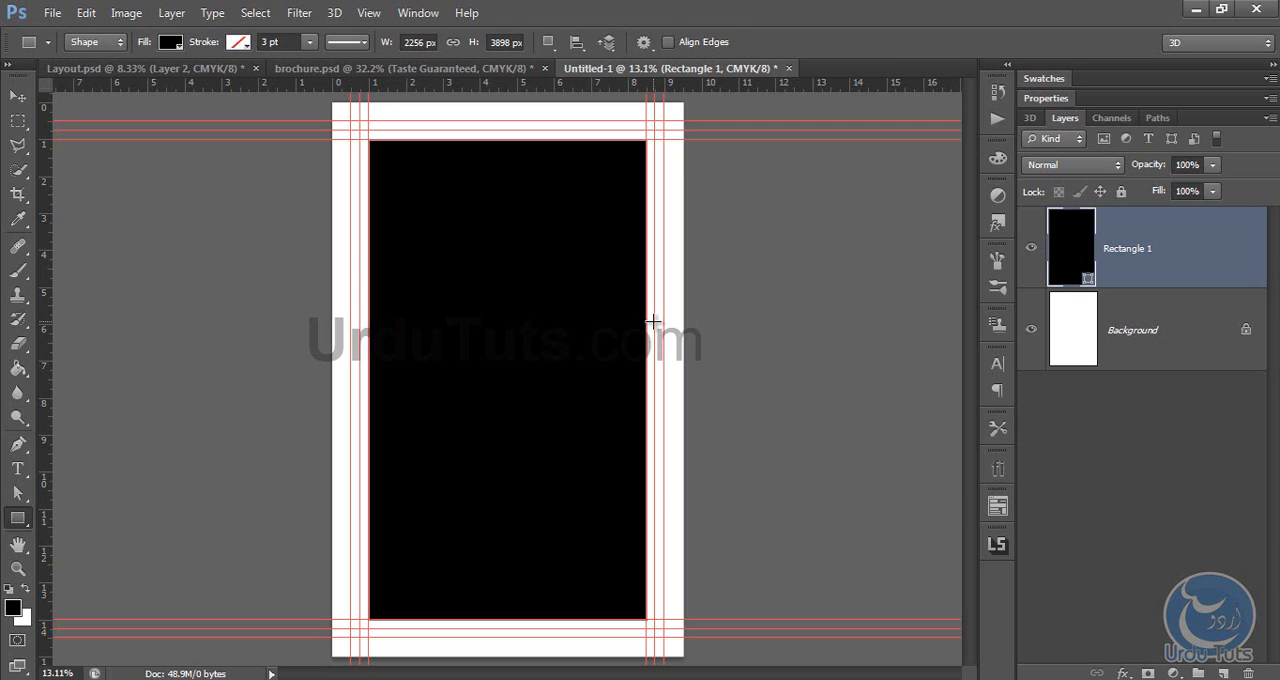
{"action": "key", "text": "ctrl+z"}
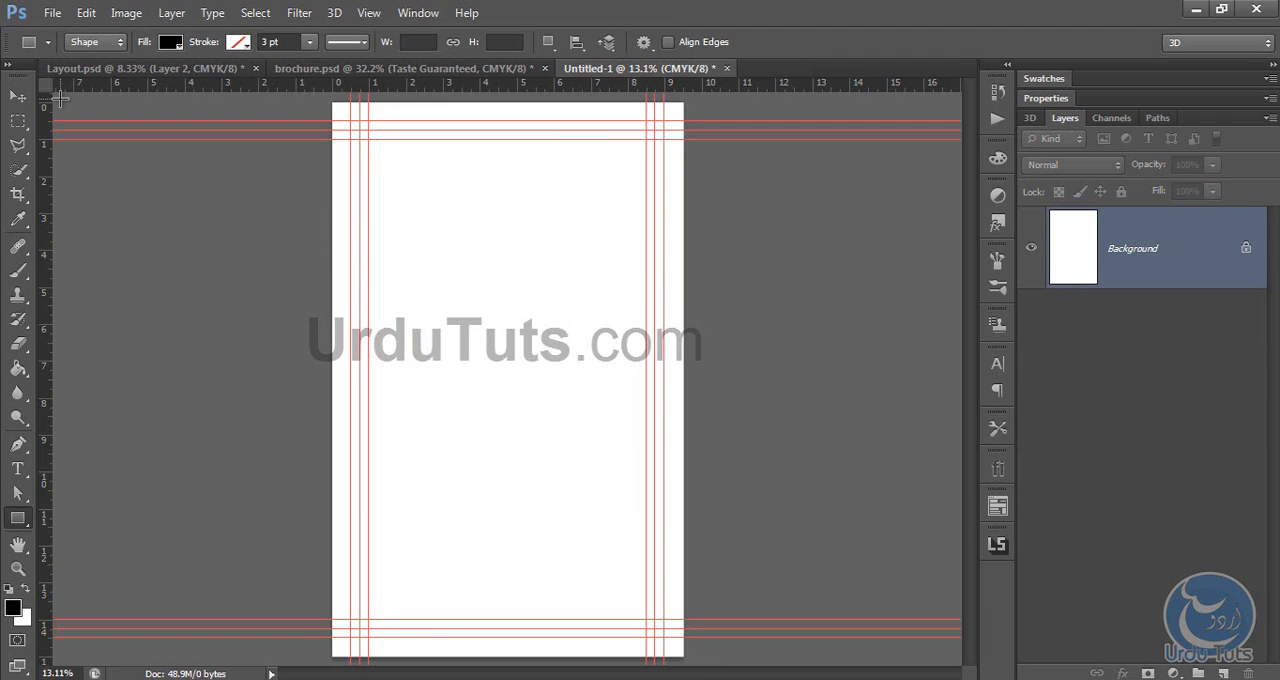
Step: Close the guide-marked Untitled-1 document without saving its changes and return to Layout.psd
{"action": "left_click", "coordinate": [18, 96]}
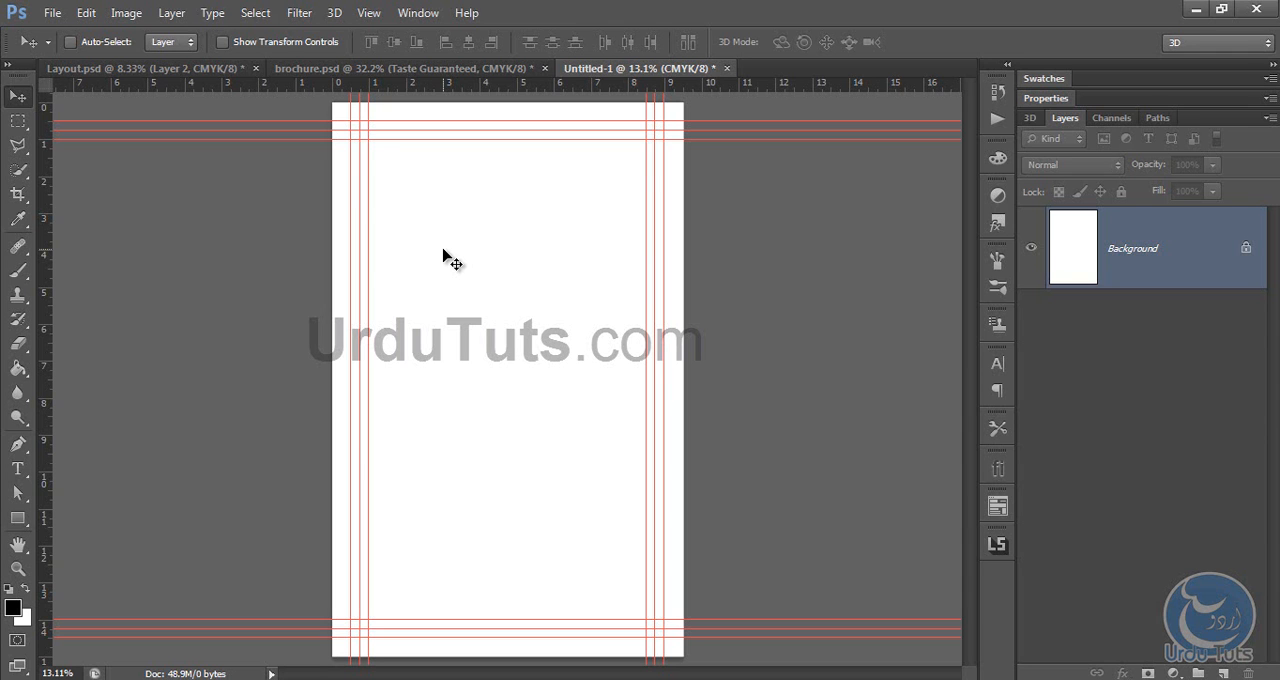
{"action": "left_click", "coordinate": [130, 68]}
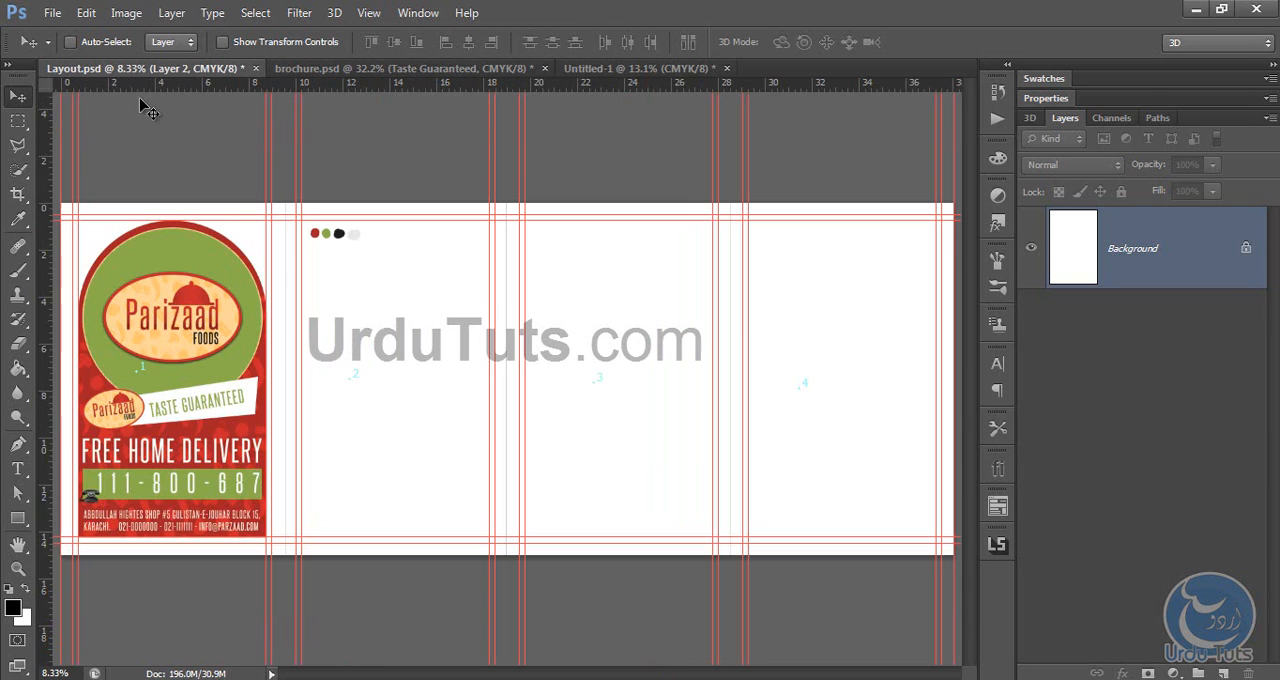
{"action": "left_click", "coordinate": [702, 68]}
{"action": "left_click", "coordinate": [726, 68]}
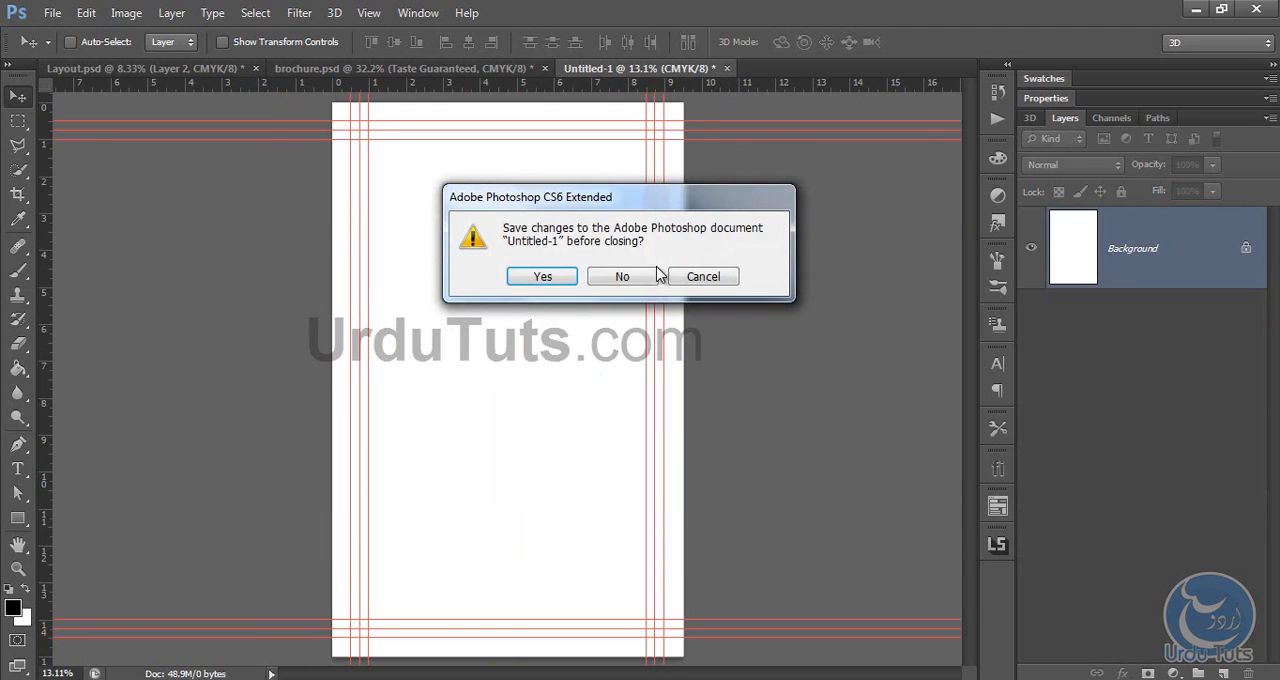
{"action": "left_click", "coordinate": [622, 277]}
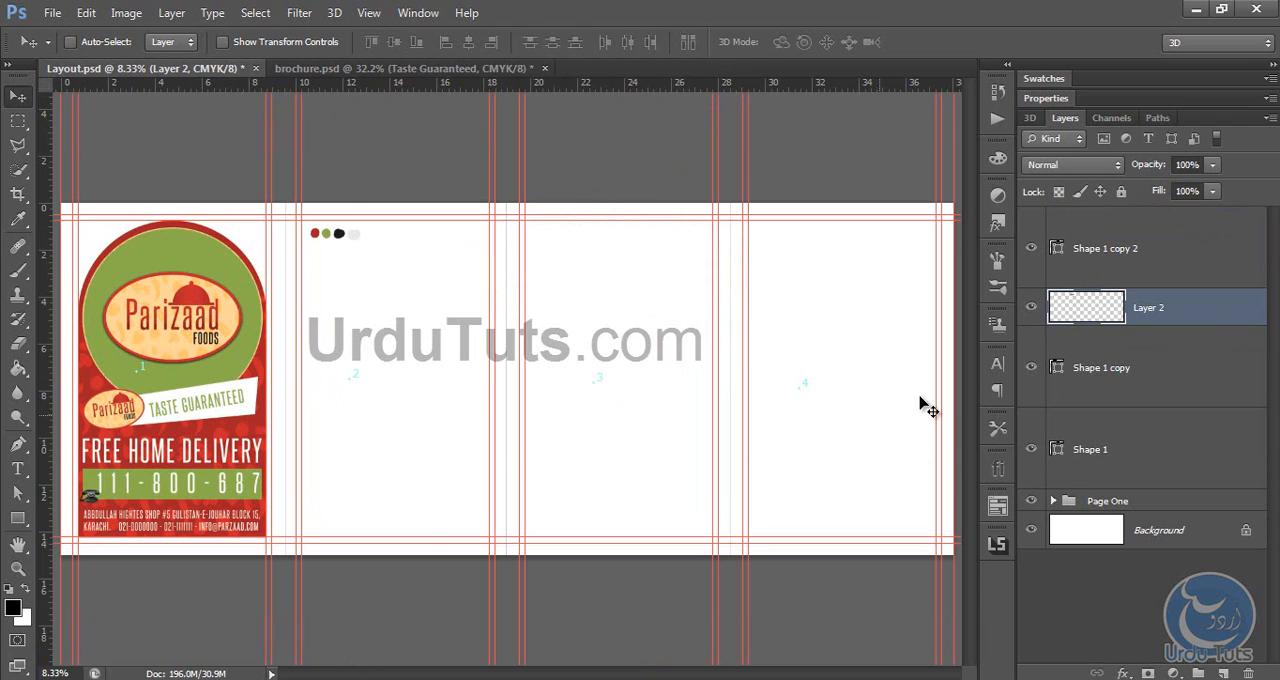
Step: Crop the Layout.psd canvas to the first brochure page, about 9.5 inches wide, removing the three empty pages
{"action": "left_click", "coordinate": [18, 194]}
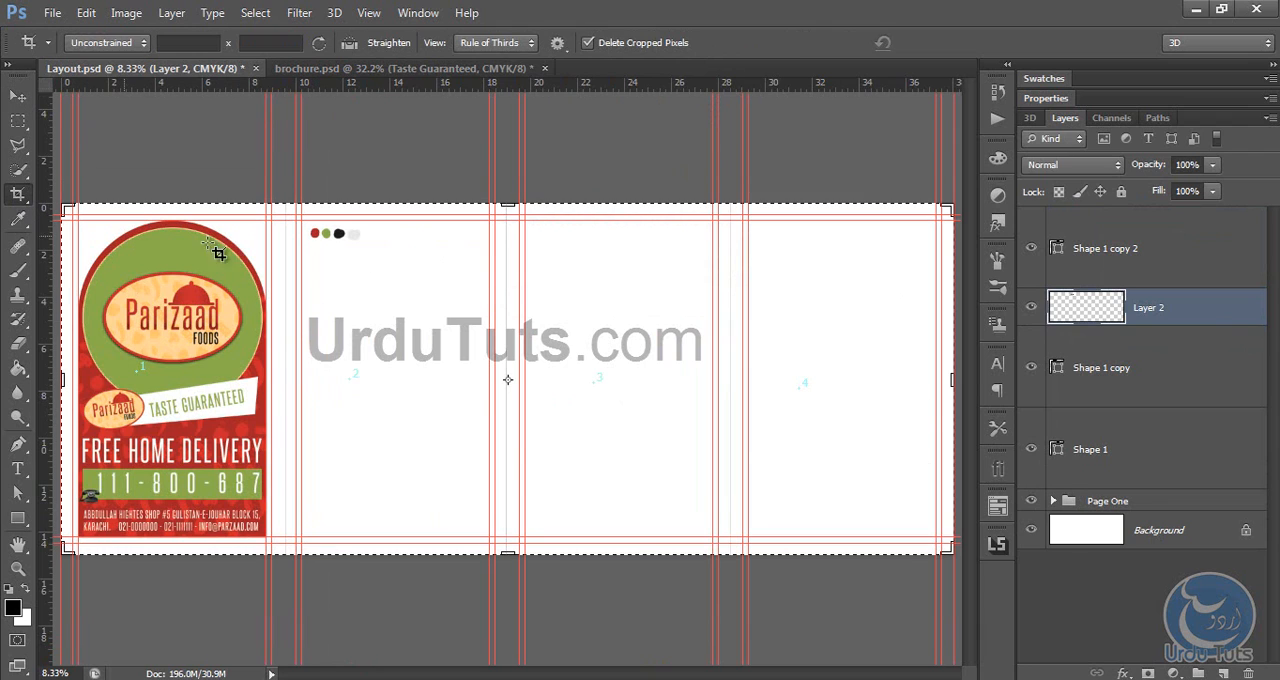
{"action": "left_click_drag", "start_coordinate": [952, 379], "coordinate": [613, 340]}
{"action": "key", "text": "Return"}
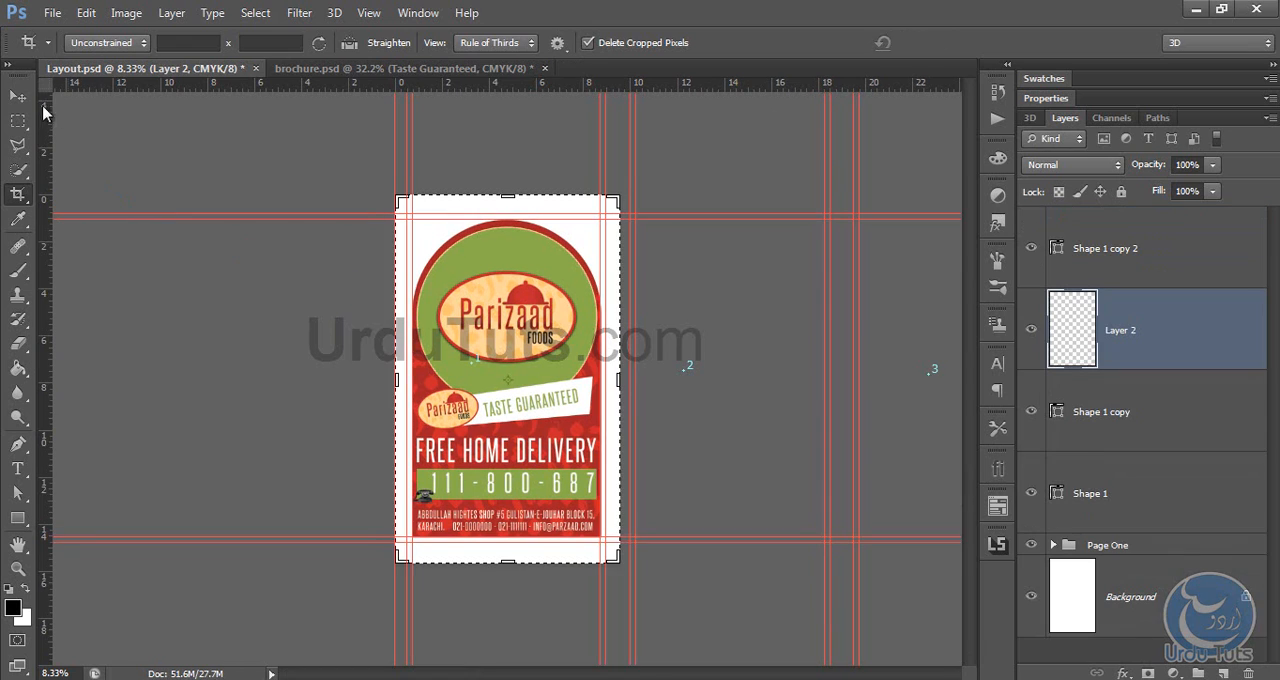
{"action": "key", "text": "v"}
{"action": "key", "text": "ctrl+plus"}
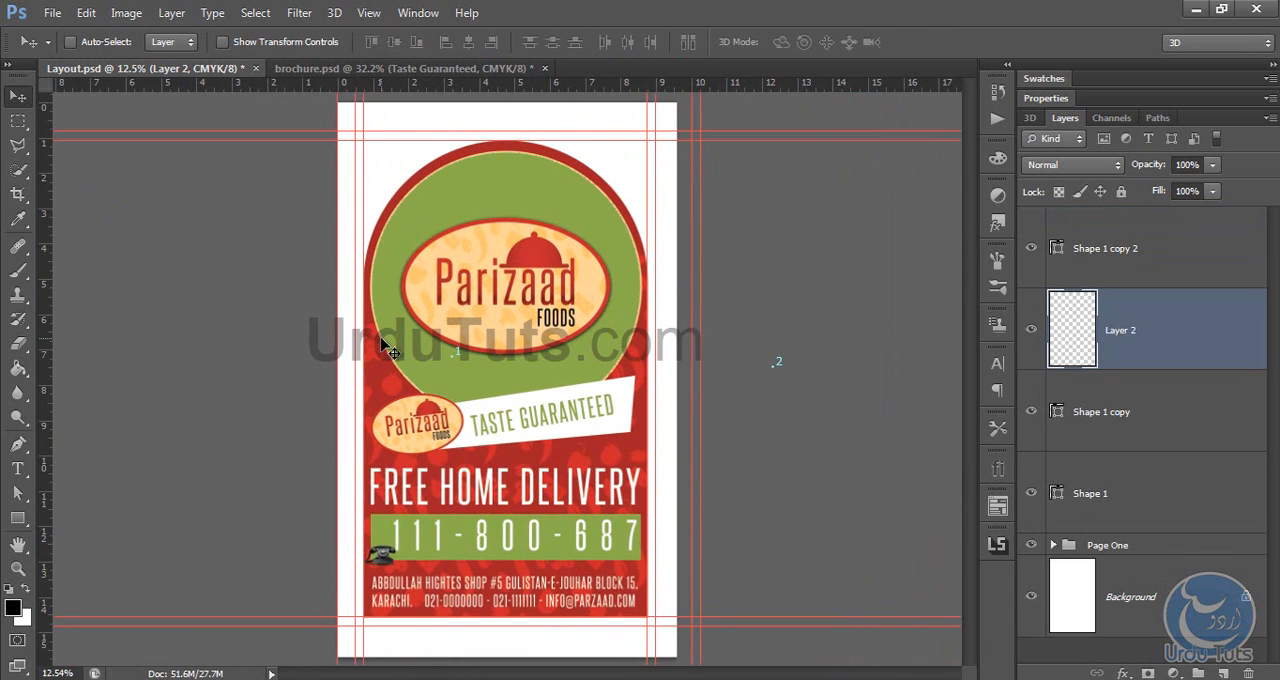
Step: Extend the cropped Layout.psd canvas to about 38 inches wide, covering all four page areas
{"action": "left_click", "coordinate": [17, 196]}
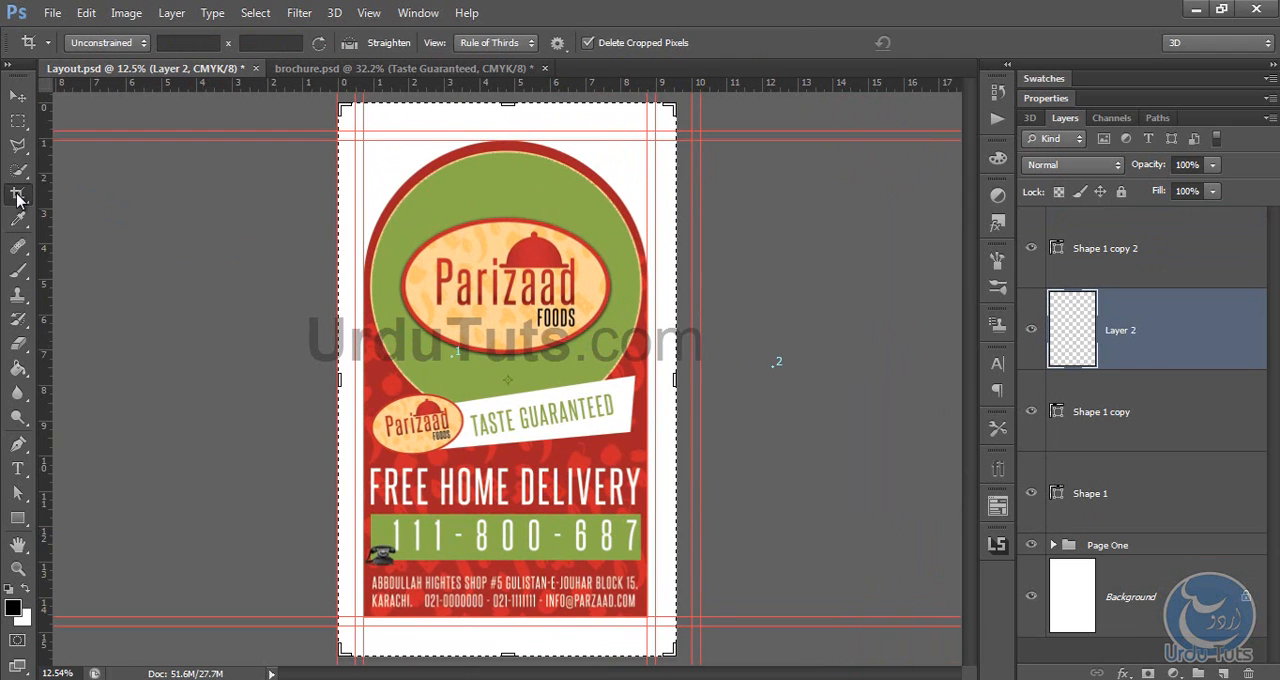
{"action": "key", "text": "ctrl+minus"}
{"action": "key", "text": "ctrl+minus"}
{"action": "key", "text": "ctrl+minus"}
{"action": "key", "text": "ctrl+minus"}
{"action": "key", "text": "ctrl+0"}
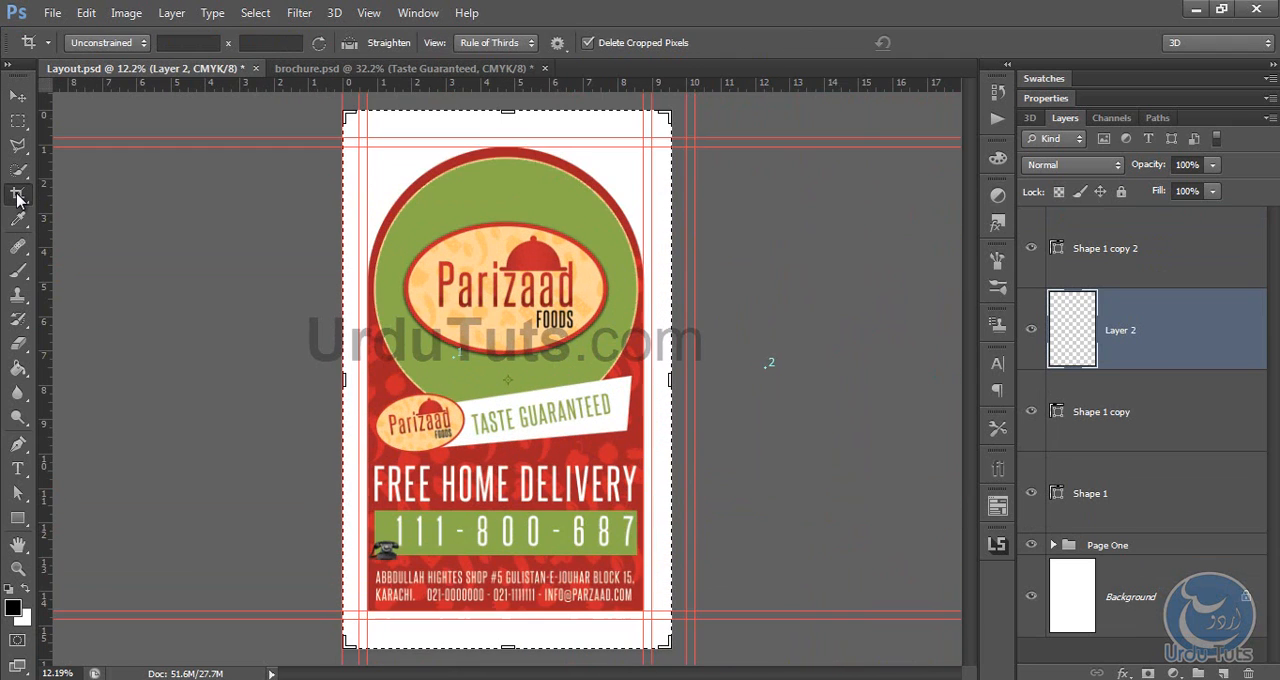
{"action": "key", "text": "ctrl+minus"}
{"action": "key", "text": "ctrl+minus"}
{"action": "key", "text": "ctrl+minus"}
{"action": "key", "text": "ctrl+minus"}
{"action": "key", "text": "ctrl+minus"}
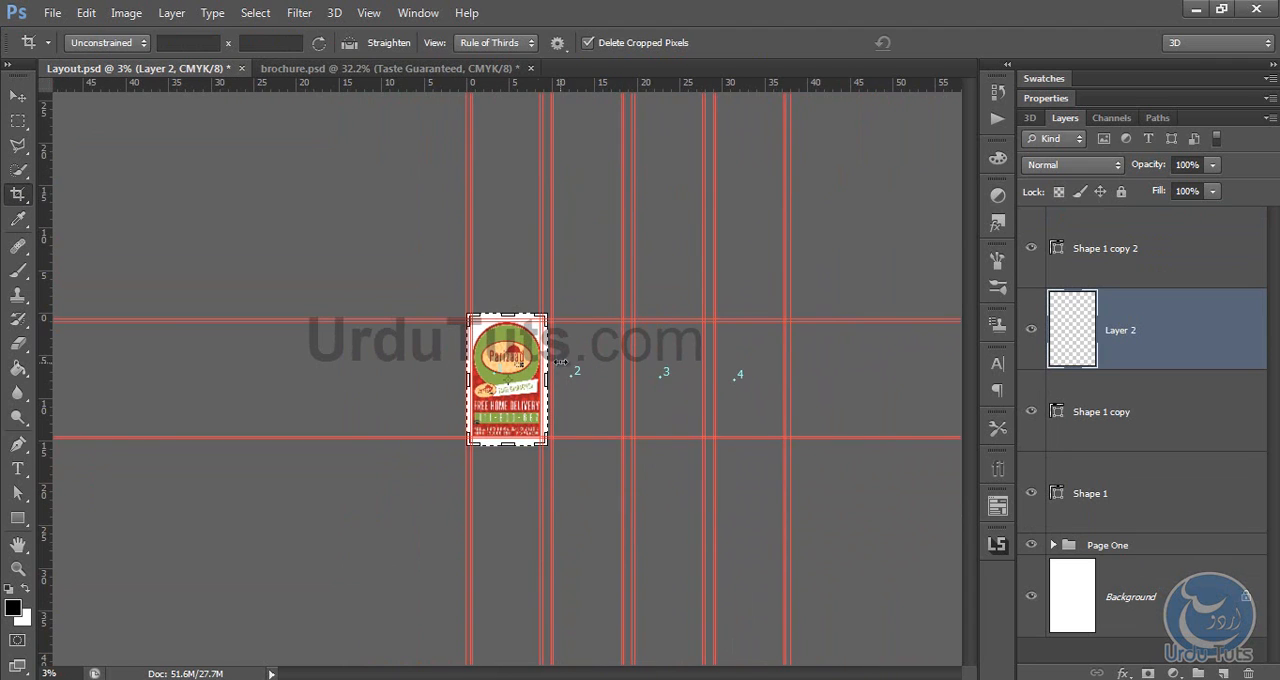
{"action": "left_click_drag", "start_coordinate": [546, 378], "coordinate": [667, 372]}
{"action": "key", "text": "v"}
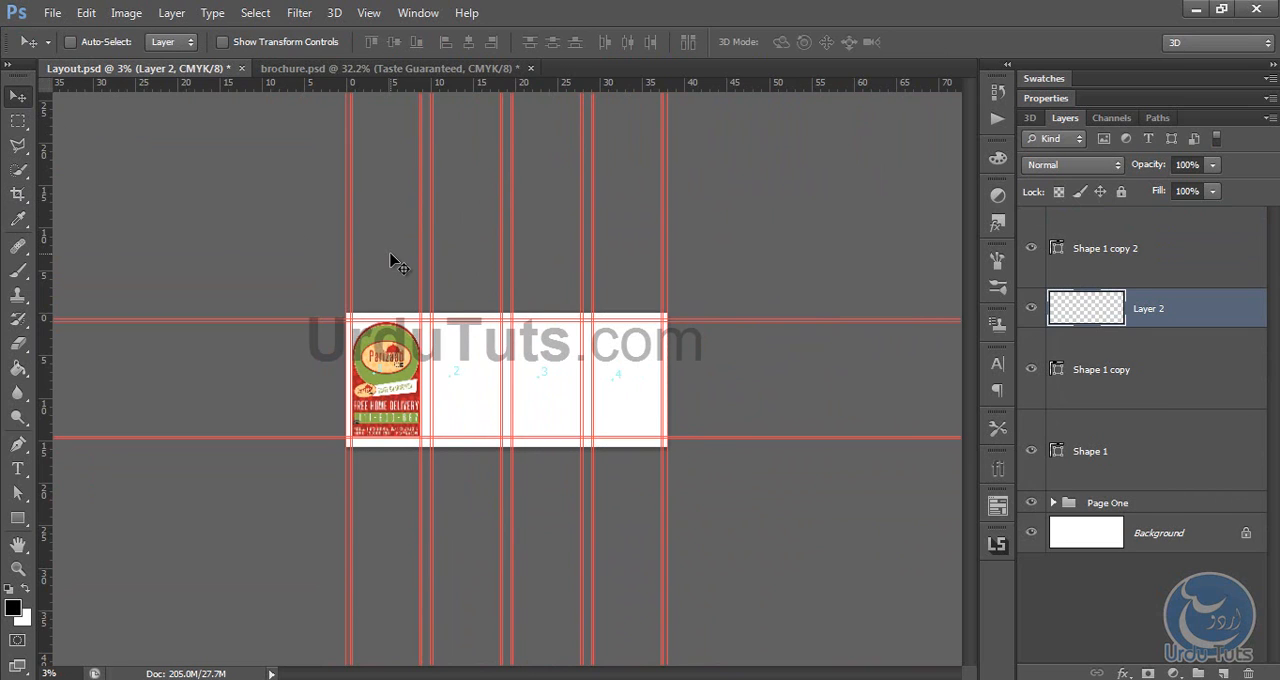
Step: Undo back to the uncropped four-page layout and move the Layer 2 colour dots from the second page onto the first page
{"action": "key", "text": "ctrl+z"}
{"action": "key", "text": "ctrl+z"}
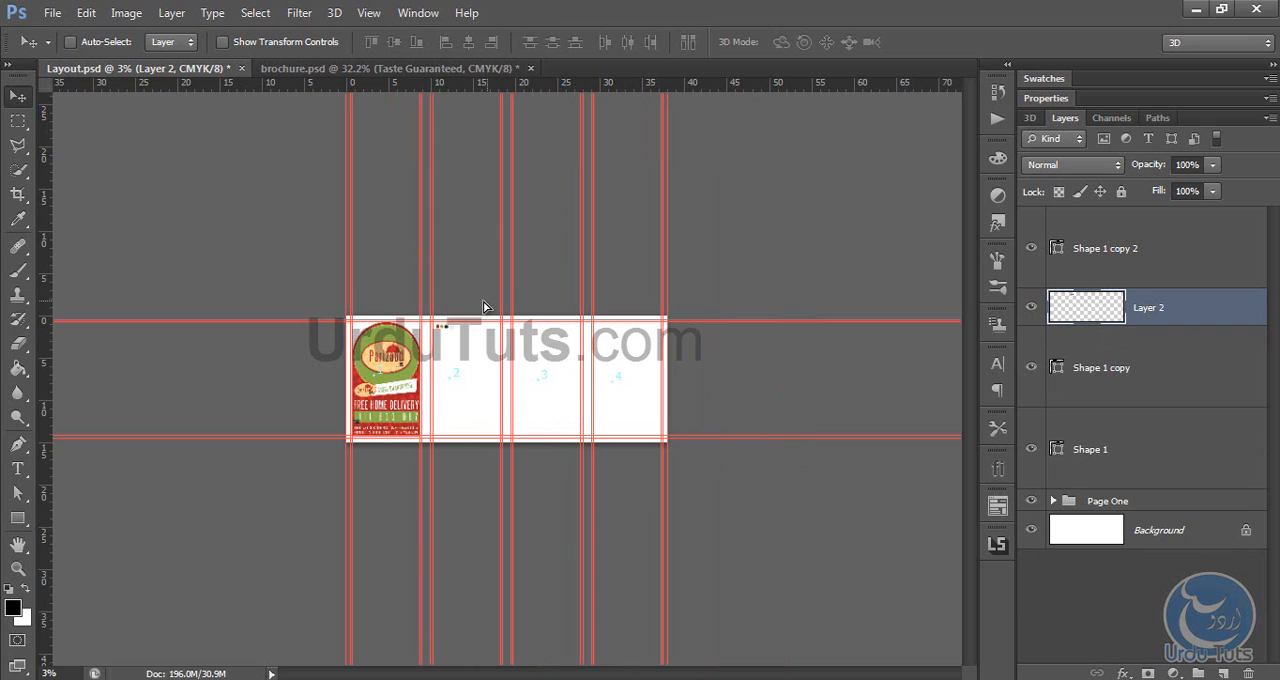
{"action": "left_click_drag", "start_coordinate": [486, 306], "coordinate": [415, 305]}
Step: Crop the canvas to the first brochure page, about 9.5 inches wide
{"action": "left_click", "coordinate": [18, 195]}
{"action": "left_click_drag", "start_coordinate": [668, 375], "coordinate": [547, 377]}
{"action": "key", "text": "Return"}
{"action": "key", "text": "ctrl+0"}
{"action": "left_click", "coordinate": [18, 96]}
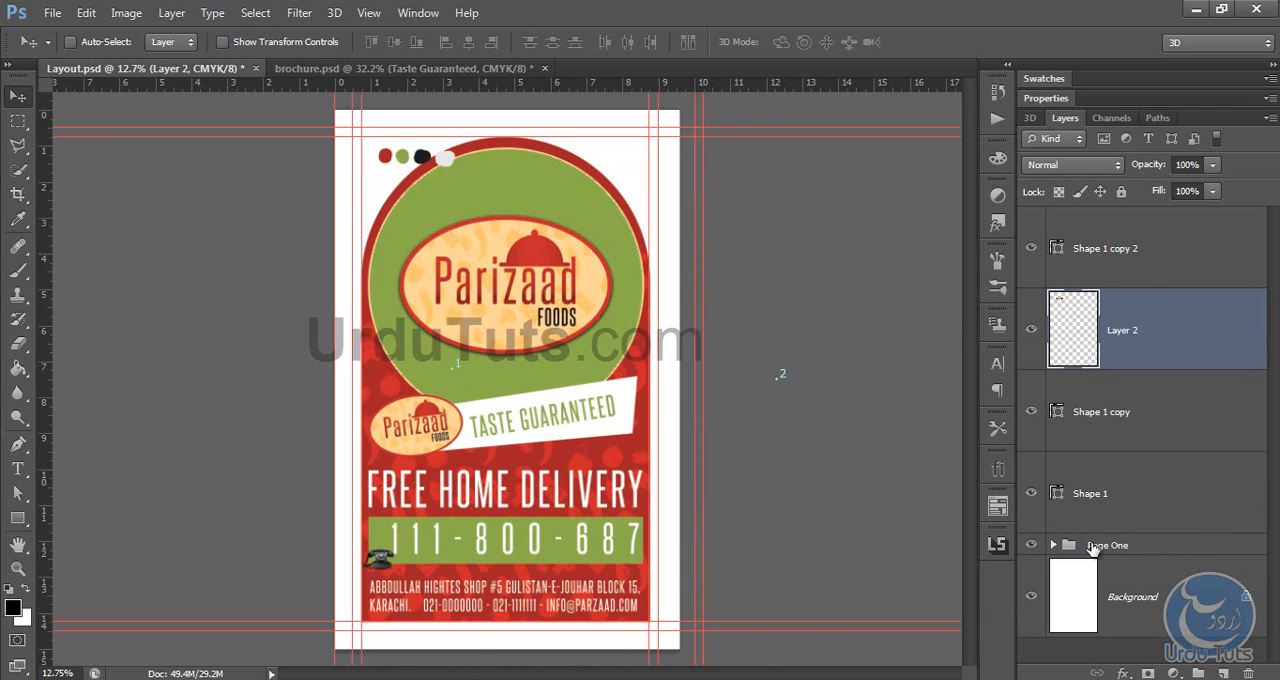
Step: Delete the Page One group and its contents, and add a new empty layer above the Background
{"action": "left_click", "coordinate": [1093, 548]}
{"action": "key", "text": "Delete"}
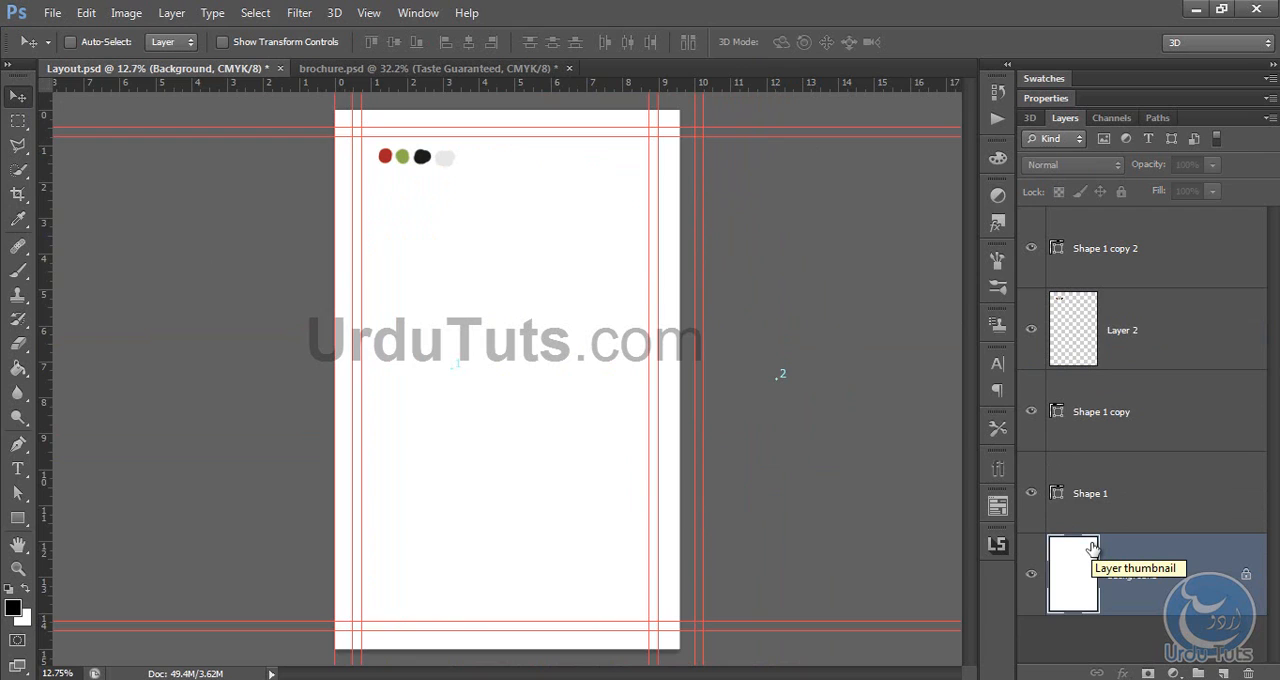
{"action": "left_click", "coordinate": [1222, 673]}
Step: Group the three Shape 1 layers with the colour-dot layer and lock the group
{"action": "left_click", "coordinate": [1155, 252]}
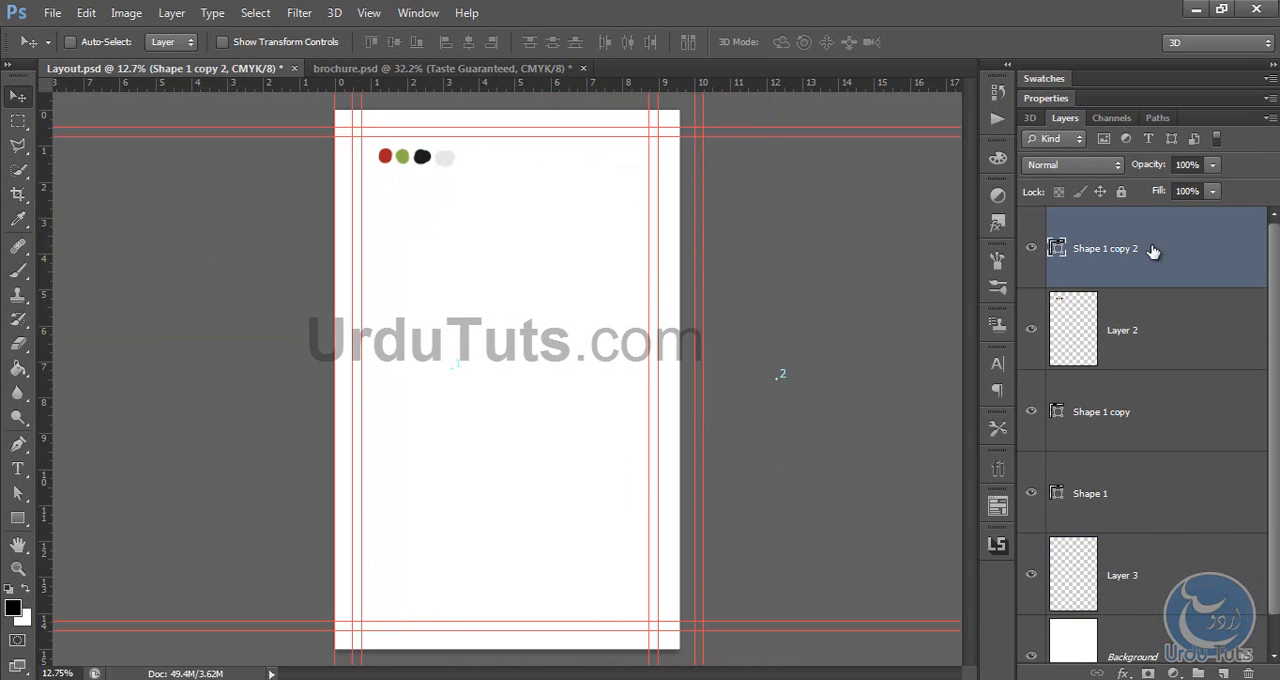
{"action": "left_click", "coordinate": [1128, 510], "text": "shift"}
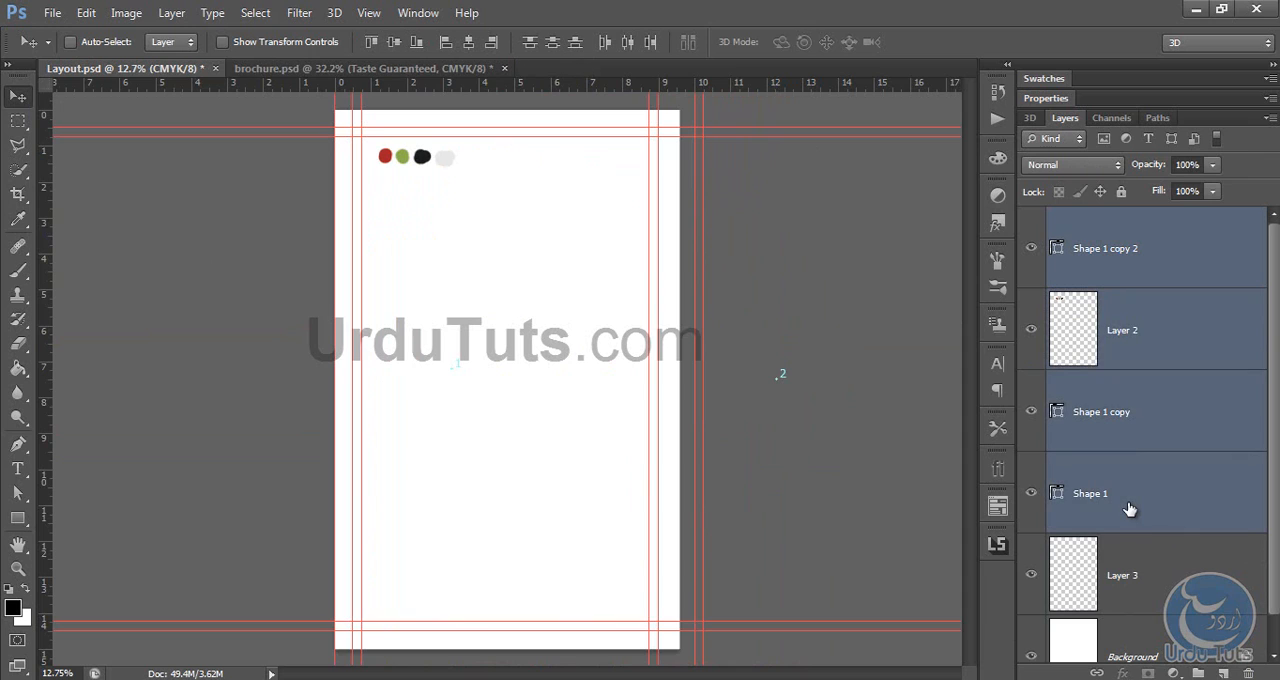
{"action": "key", "text": "ctrl+g"}
{"action": "left_click", "coordinate": [1146, 284]}
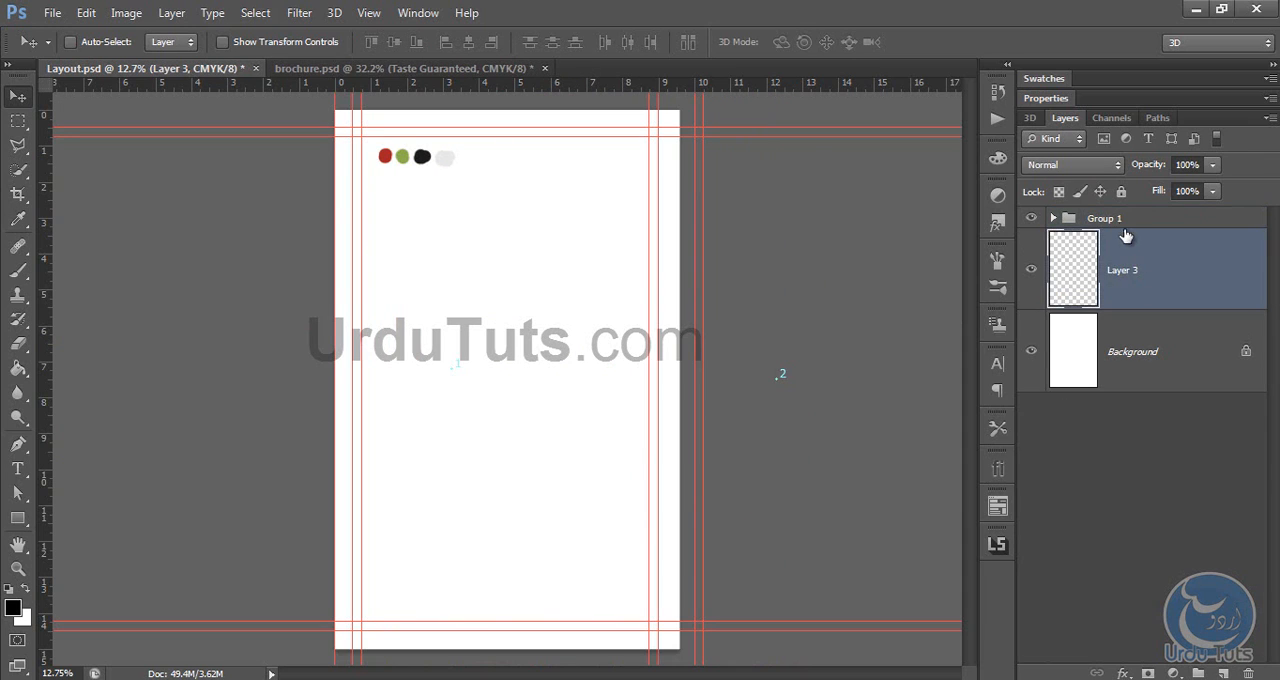
{"action": "left_click", "coordinate": [1118, 220]}
{"action": "left_click", "coordinate": [1121, 191]}
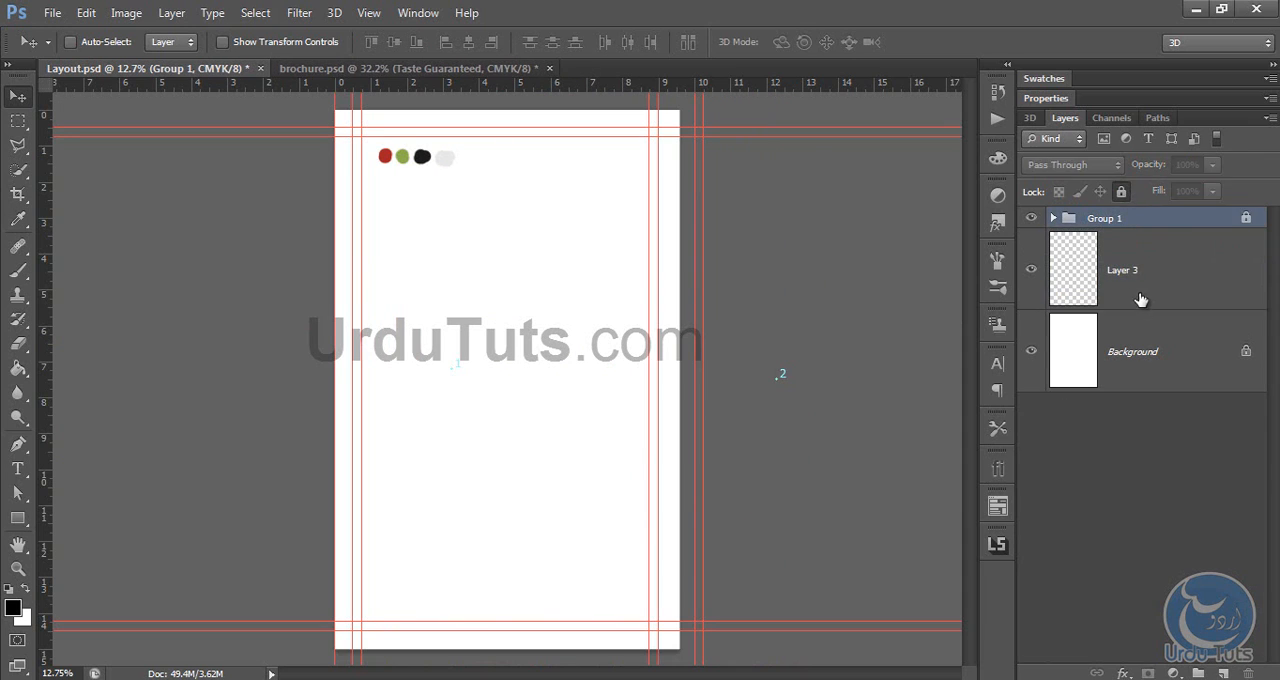
Step: Draw a black circle about 2393 px in diameter on the empty layer, between the inner side guides and touching the inner top guide
{"action": "left_click", "coordinate": [1140, 290]}
{"action": "left_click", "coordinate": [18, 518]}
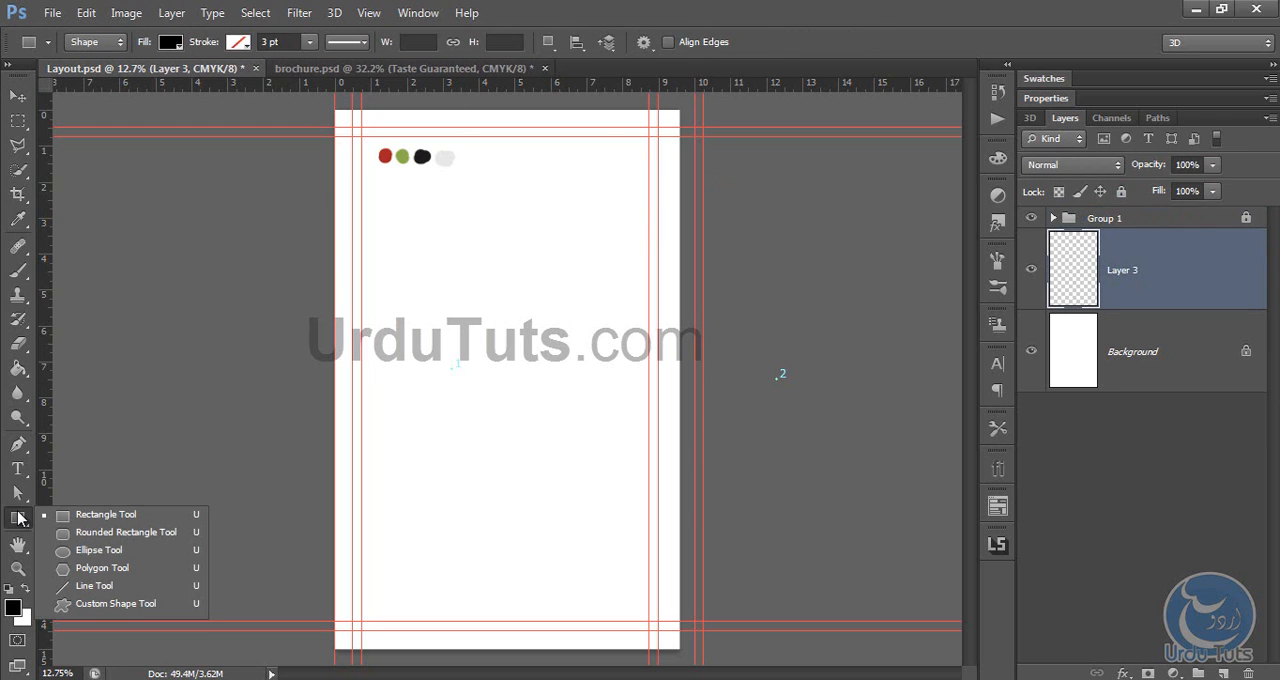
{"action": "left_click", "coordinate": [80, 557]}
{"action": "left_click_drag", "start_coordinate": [409, 167], "coordinate": [718, 423]}
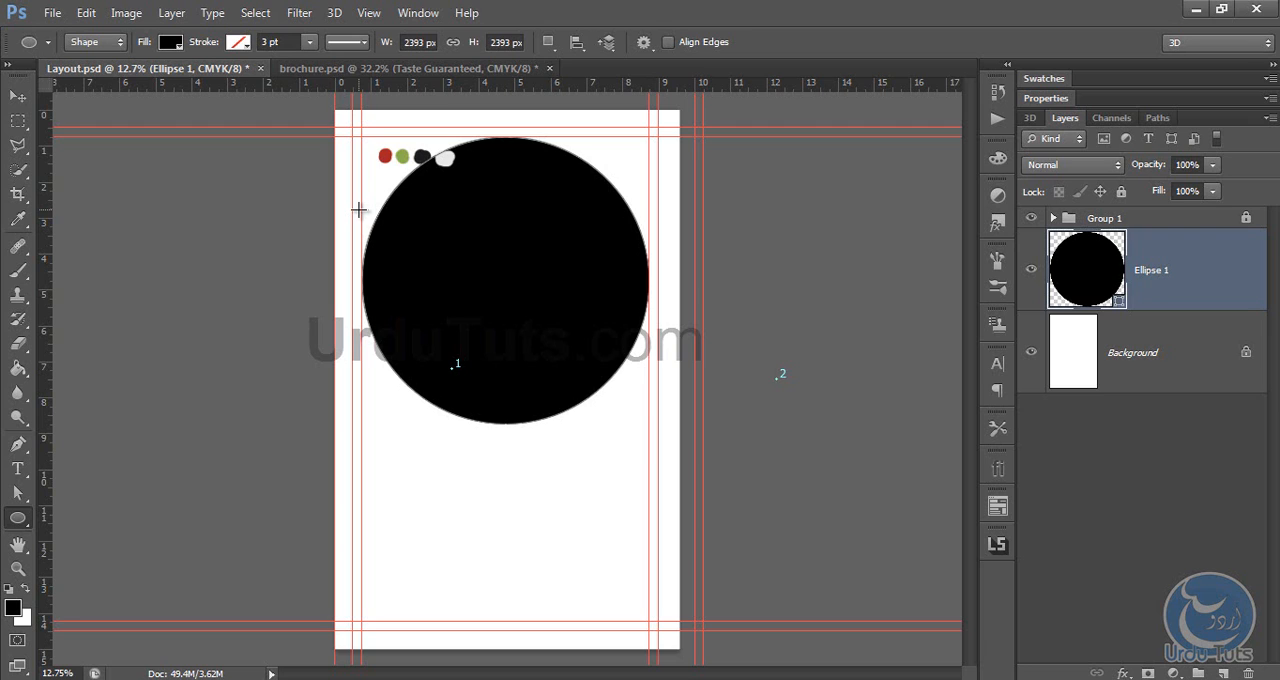
Step: Fill the circle with the red a42228 sampled from the red colour dot
{"action": "double_click", "coordinate": [1087, 261]}
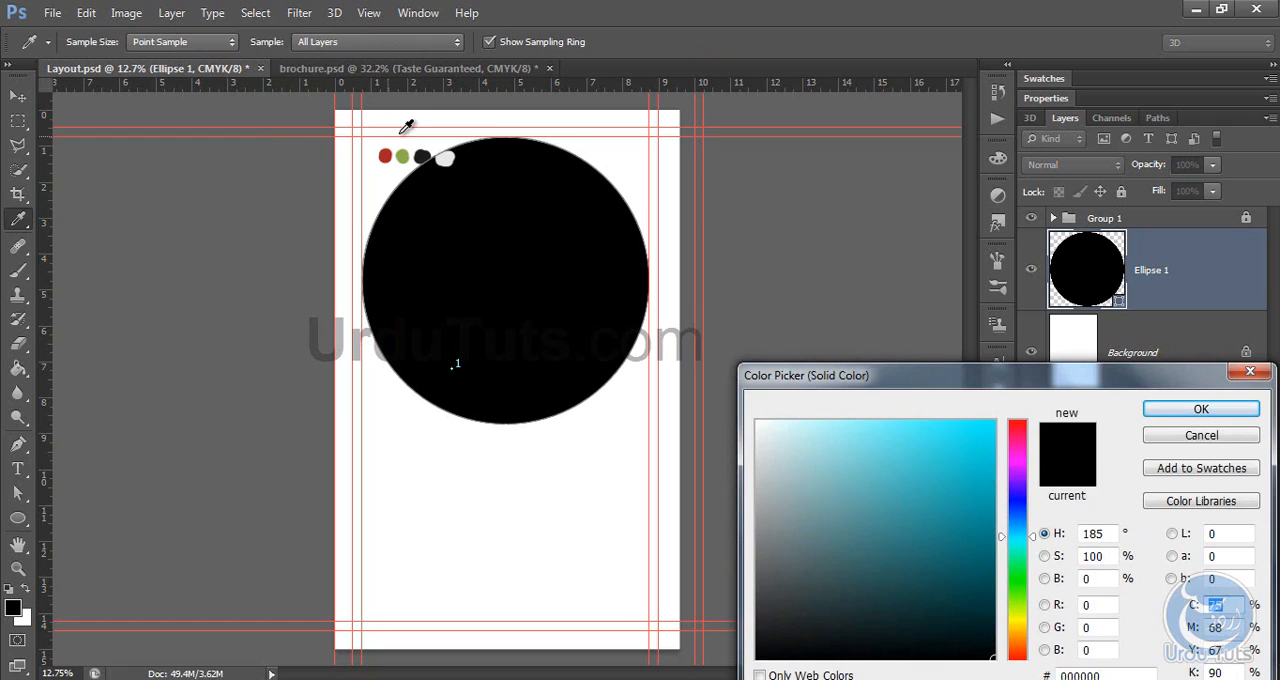
{"action": "left_click", "coordinate": [385, 156]}
{"action": "left_click_drag", "start_coordinate": [936, 394], "coordinate": [879, 322]}
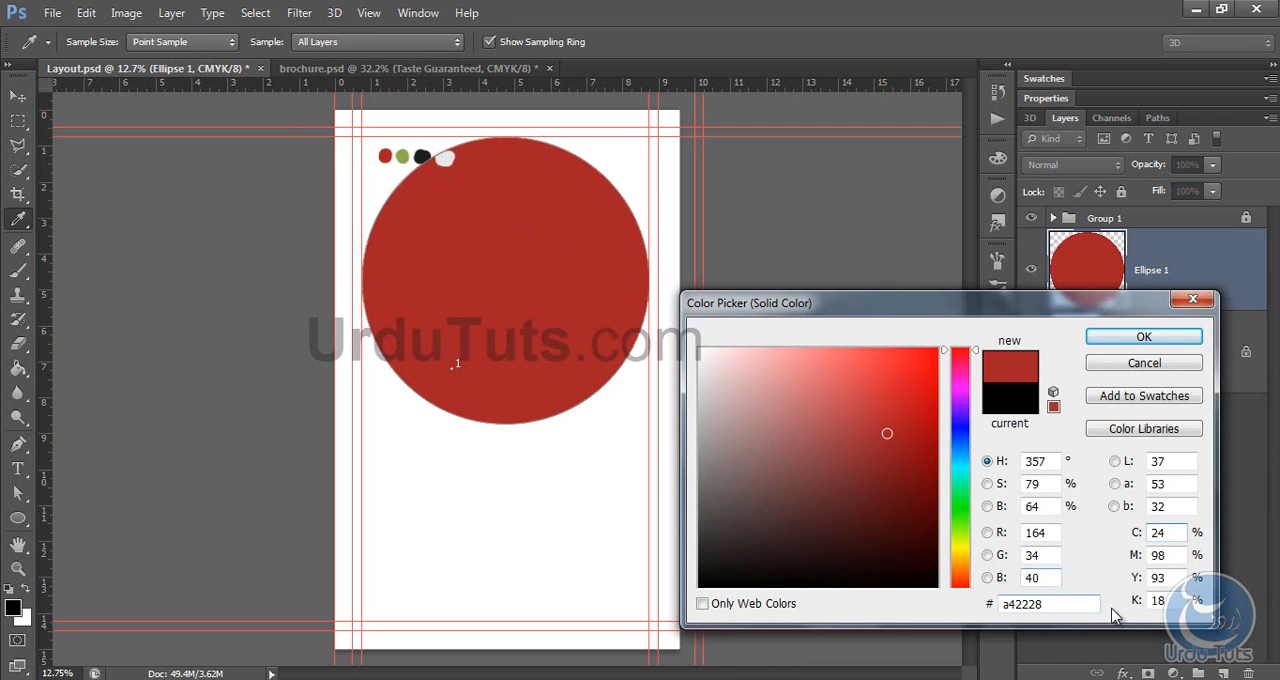
{"action": "left_click", "coordinate": [1071, 604]}
{"action": "left_click", "coordinate": [1169, 338]}
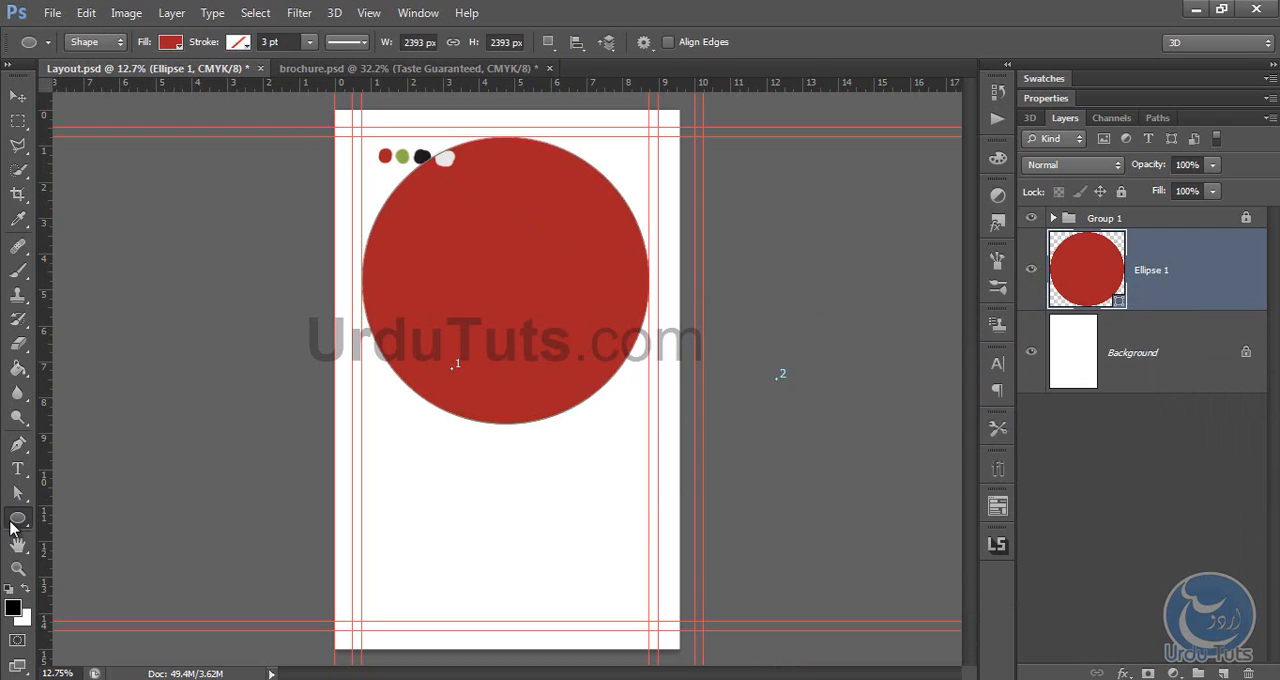
Step: Draw a red rectangle about 2401 by 2897 px from the circle's middle down to the inner bottom guide, between the inner side guides
{"action": "left_click", "coordinate": [12, 526]}
{"action": "left_click", "coordinate": [84, 517]}
{"action": "left_click_drag", "start_coordinate": [362, 274], "coordinate": [647, 620]}
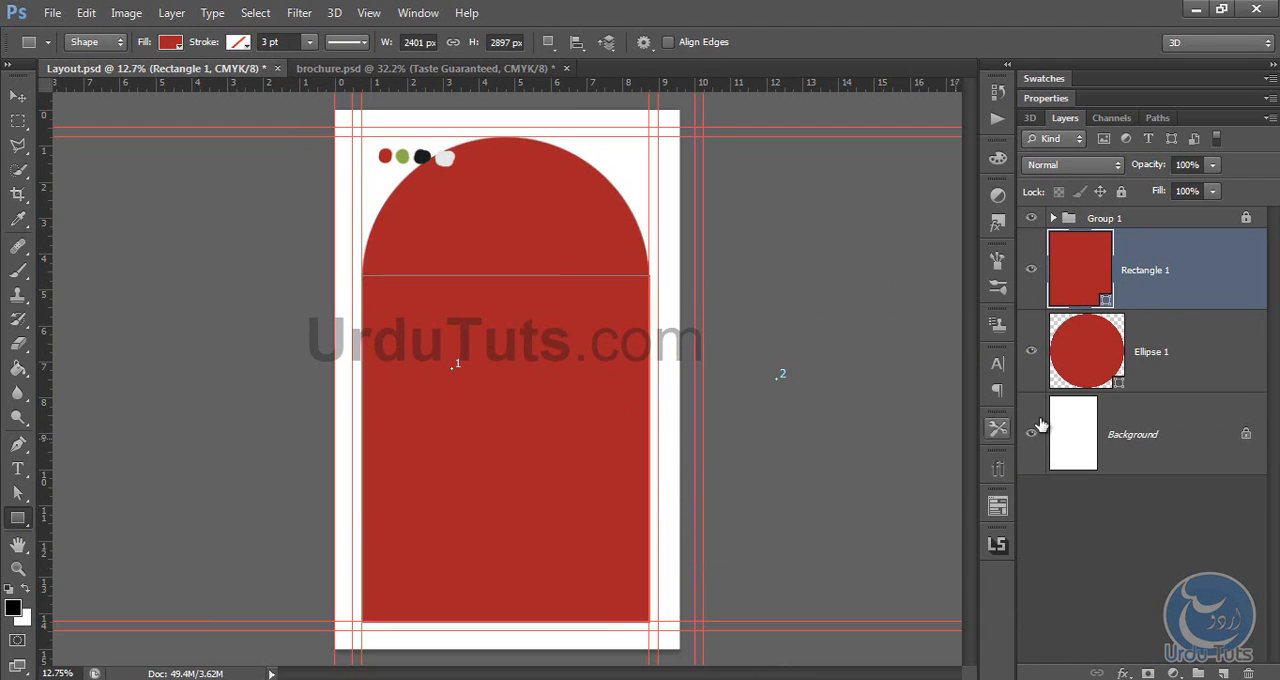
Step: Deselect the shapes and hide the guides to view the whole red arch
{"action": "left_click", "coordinate": [1143, 437]}
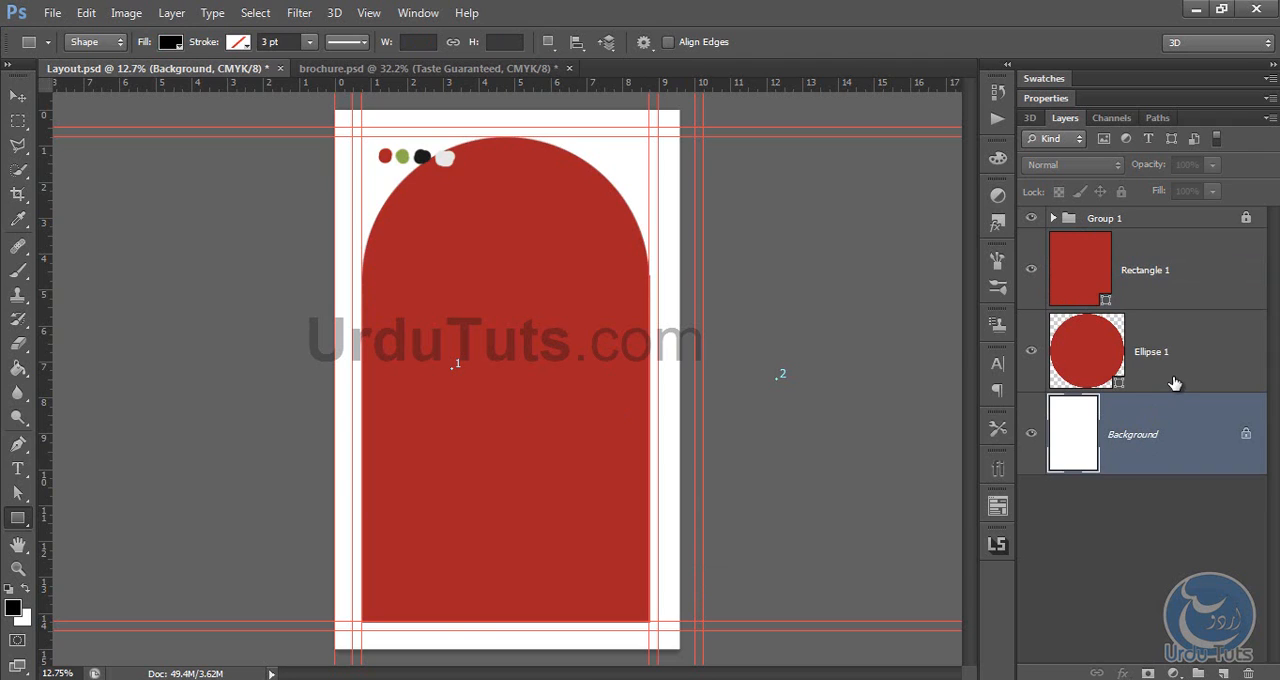
{"action": "key", "text": "v"}
{"action": "key", "text": "ctrl+0"}
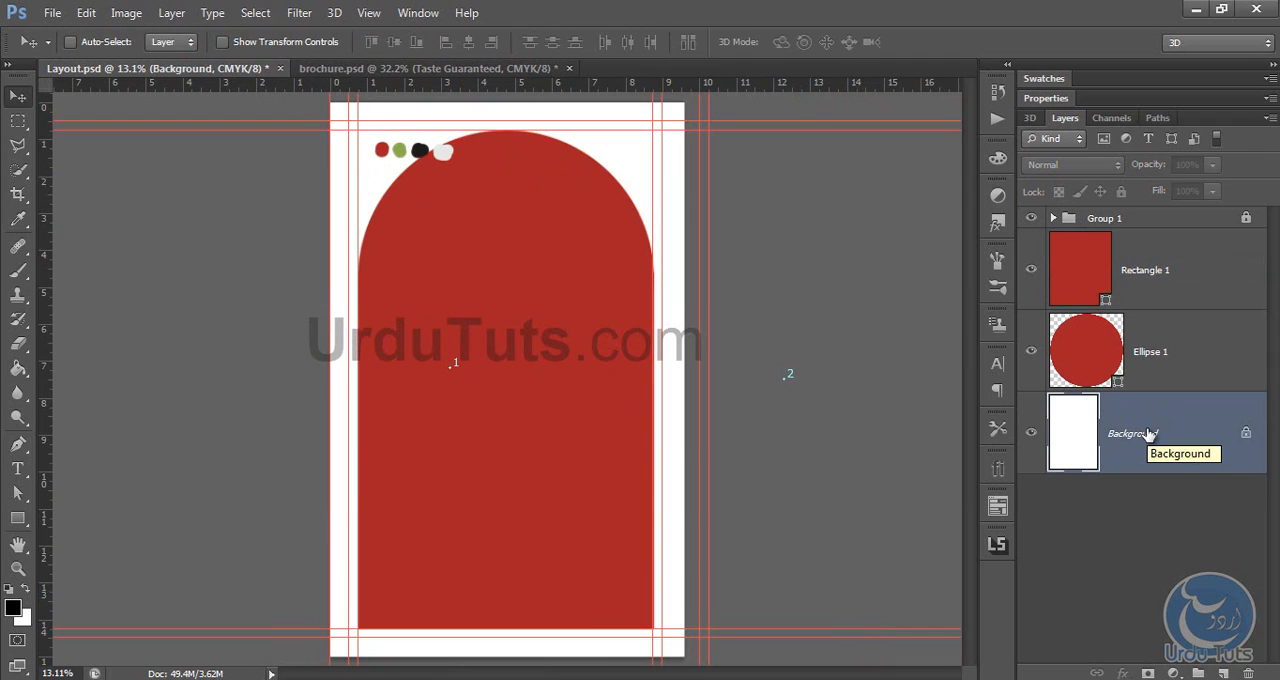
{"action": "key", "text": "ctrl+h"}
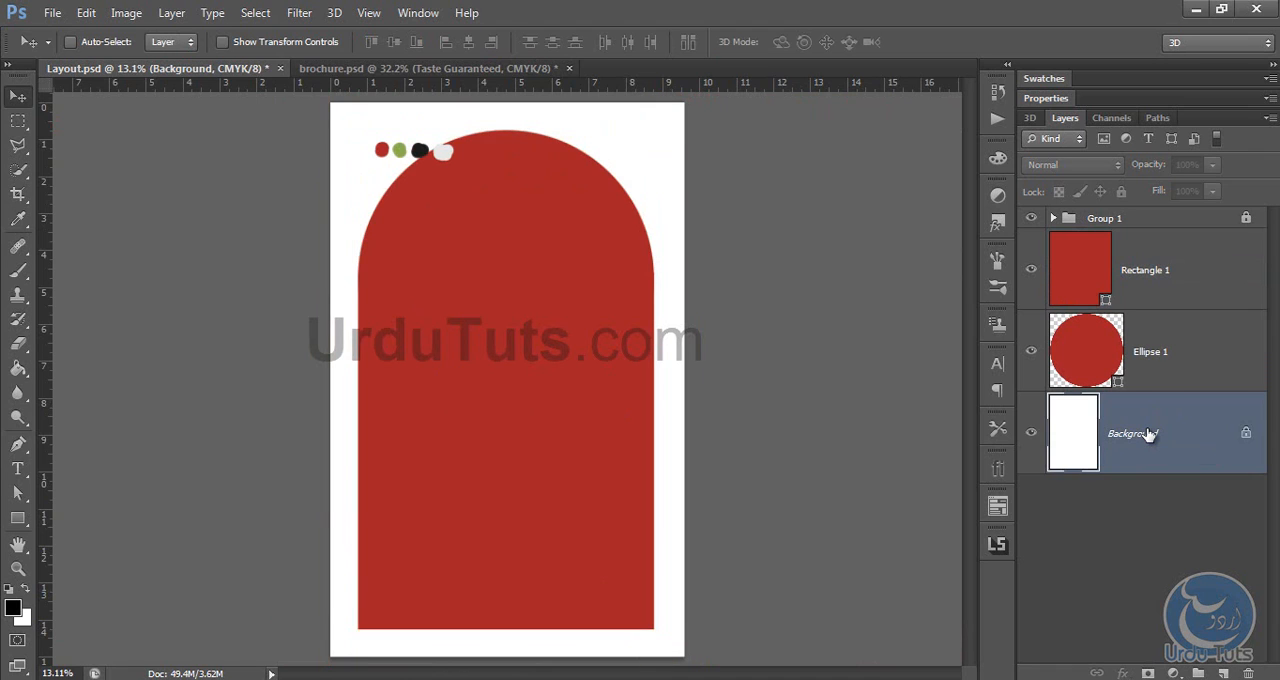
Step: Narrow the rectangle slightly by pulling its right edge inward toward the circle's edge
{"action": "key", "text": "ctrl+plus"}
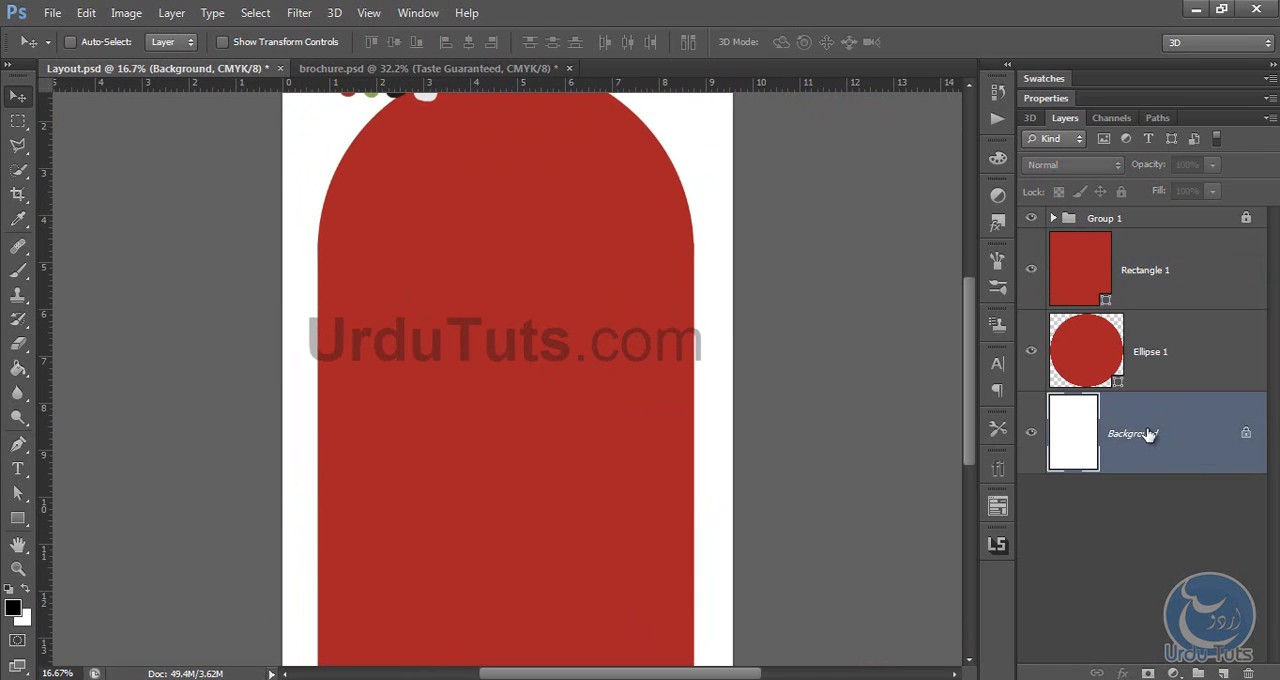
{"action": "key", "text": "ctrl+plus"}
{"action": "key", "text": "ctrl+plus"}
{"action": "key", "text": "ctrl+plus"}
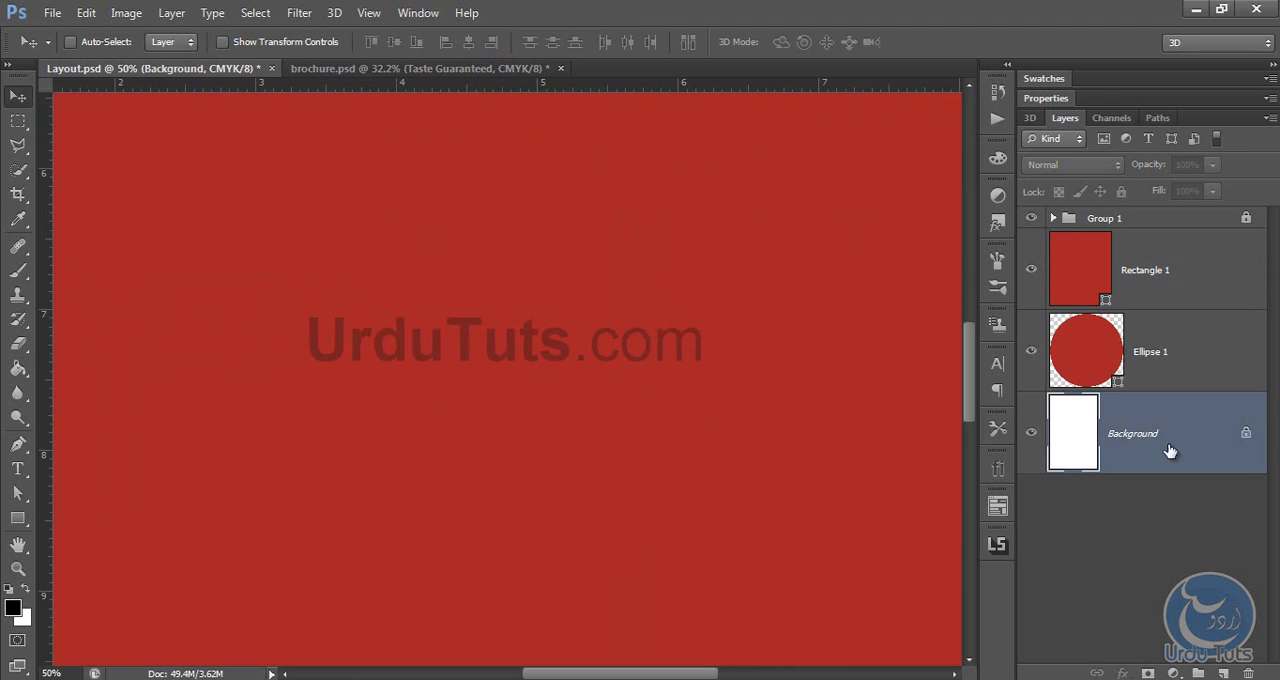
{"action": "left_click_drag", "start_coordinate": [763, 269], "coordinate": [714, 406]}
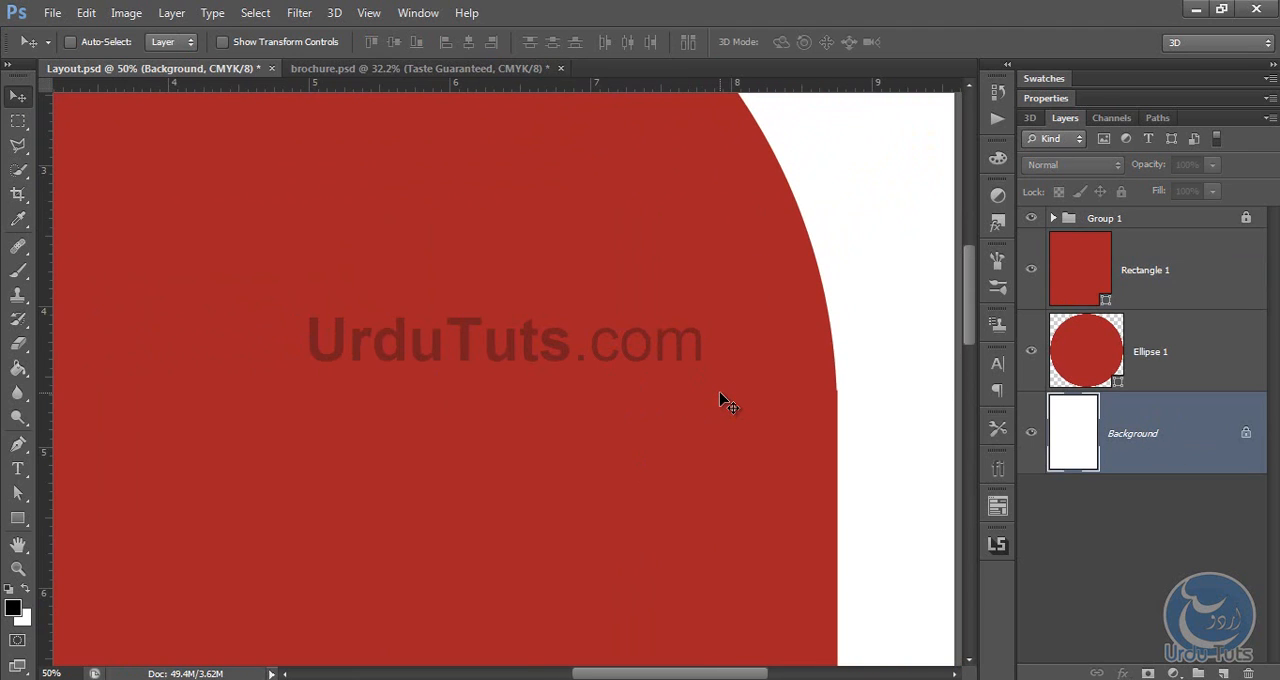
{"action": "key", "text": "ctrl+plus"}
{"action": "key", "text": "ctrl+plus"}
{"action": "key", "text": "ctrl+plus"}
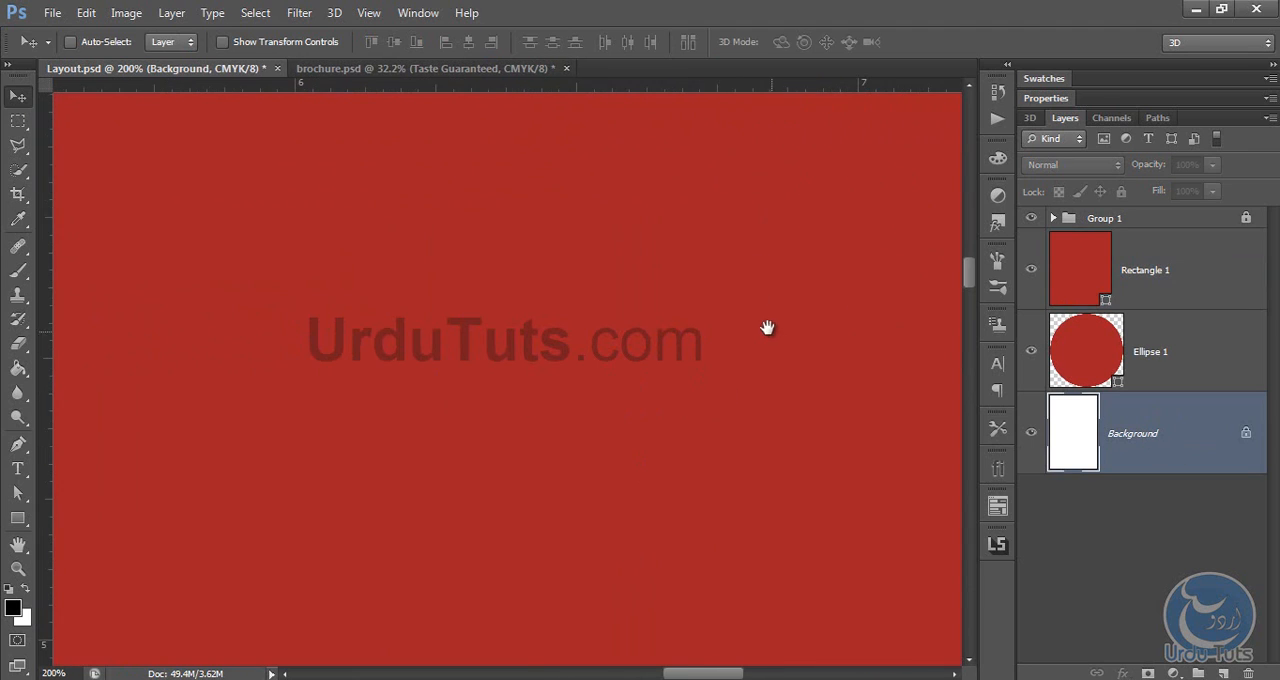
{"action": "left_click_drag", "start_coordinate": [766, 326], "coordinate": [510, 343]}
{"action": "left_click_drag", "start_coordinate": [925, 347], "coordinate": [628, 258]}
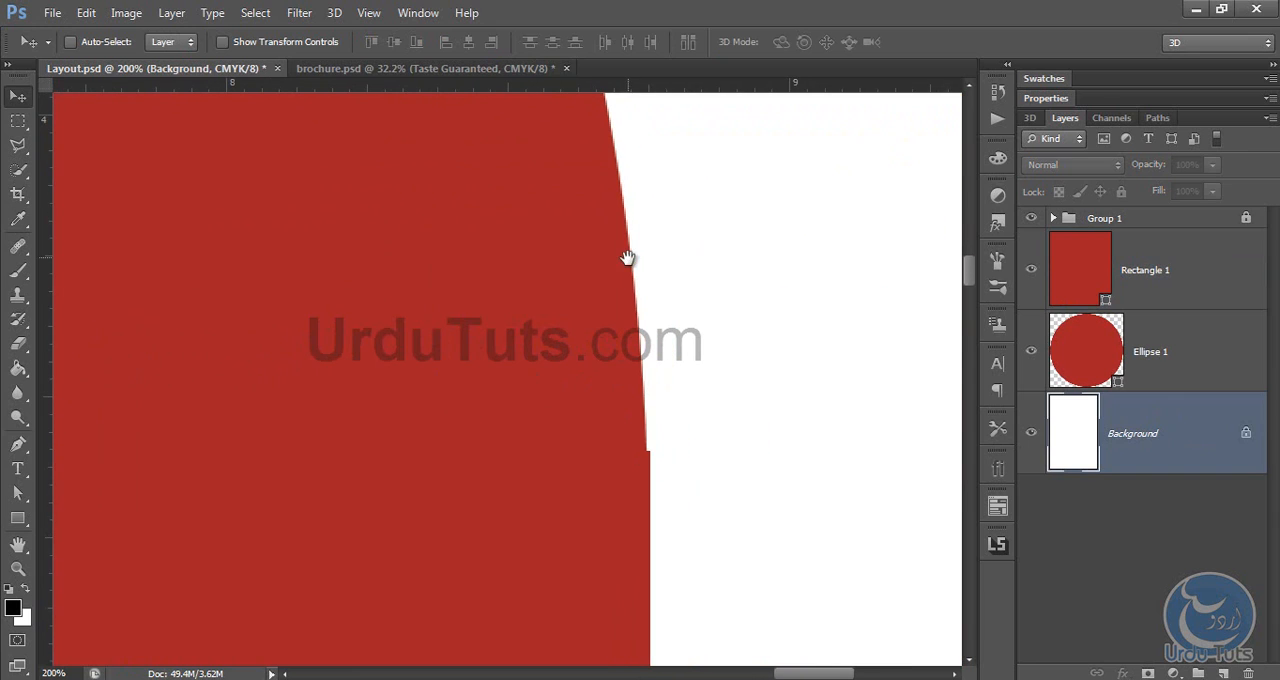
{"action": "left_click", "coordinate": [1183, 253]}
{"action": "key", "text": "ctrl+t"}
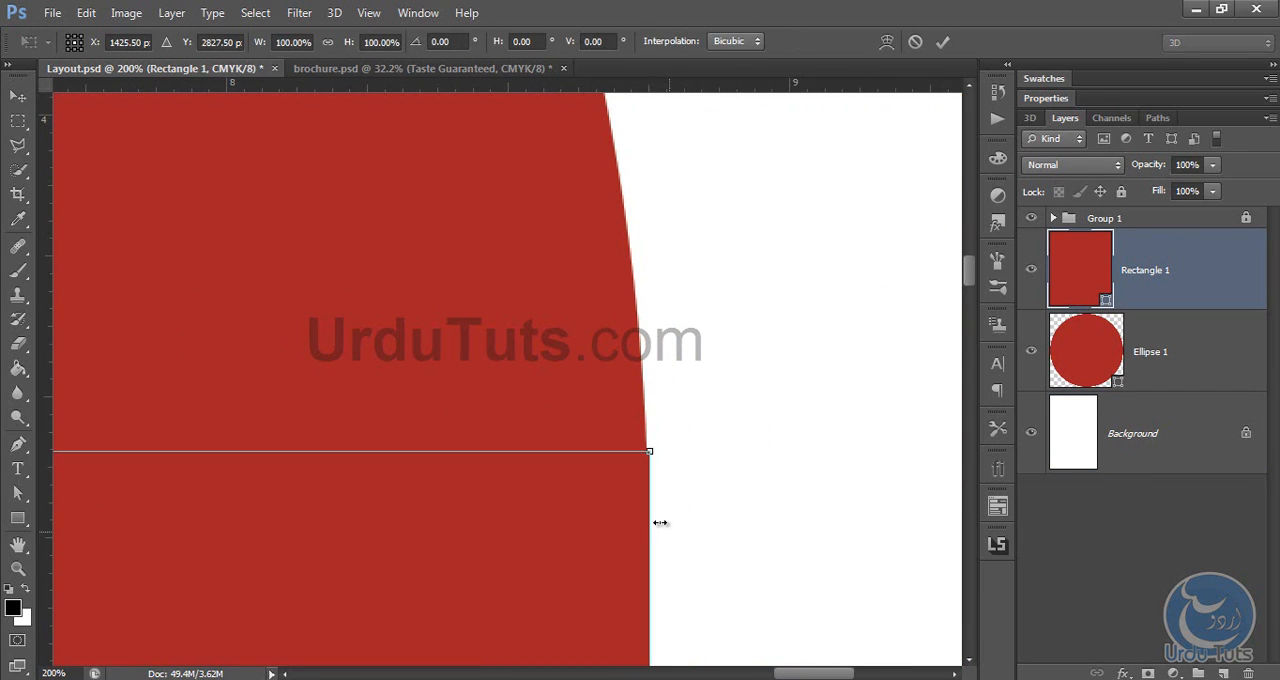
{"action": "left_click_drag", "start_coordinate": [654, 517], "coordinate": [648, 500]}
{"action": "key", "text": "Return"}
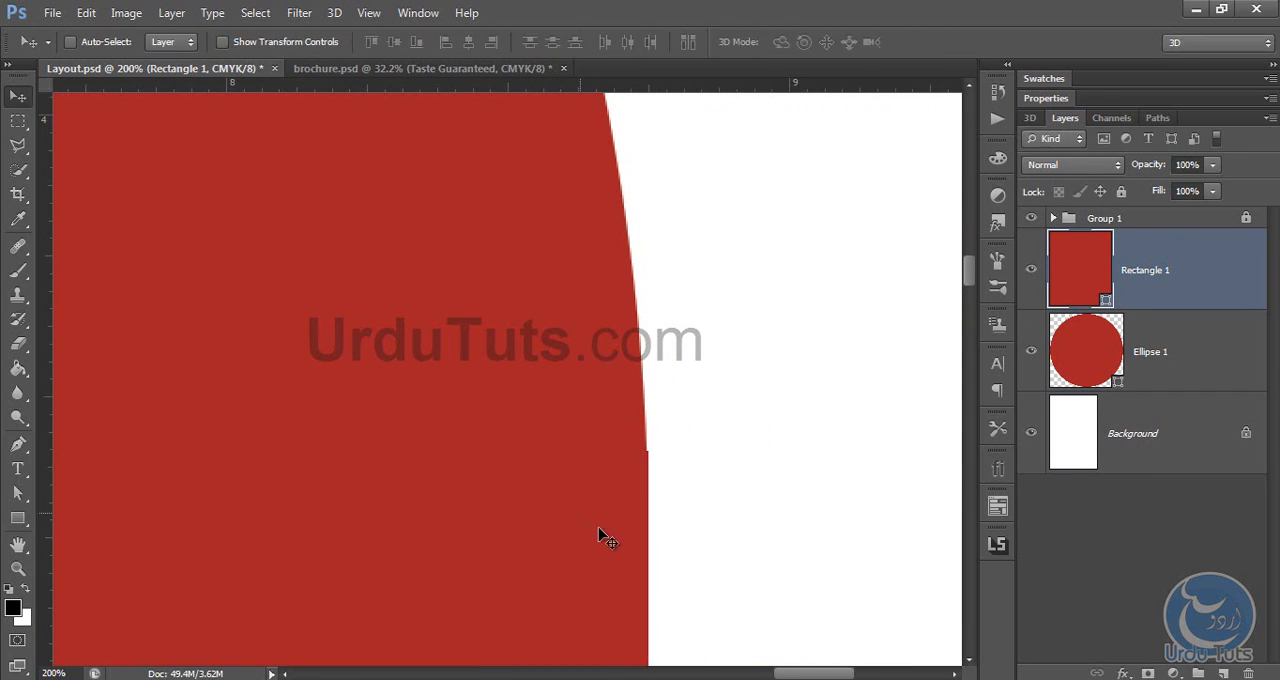
Step: Fine-tune the rectangle's right edge inward to meet the circle's edge, and show the guides again
{"action": "key", "text": "ctrl+t"}
{"action": "key", "text": "ctrl+plus"}
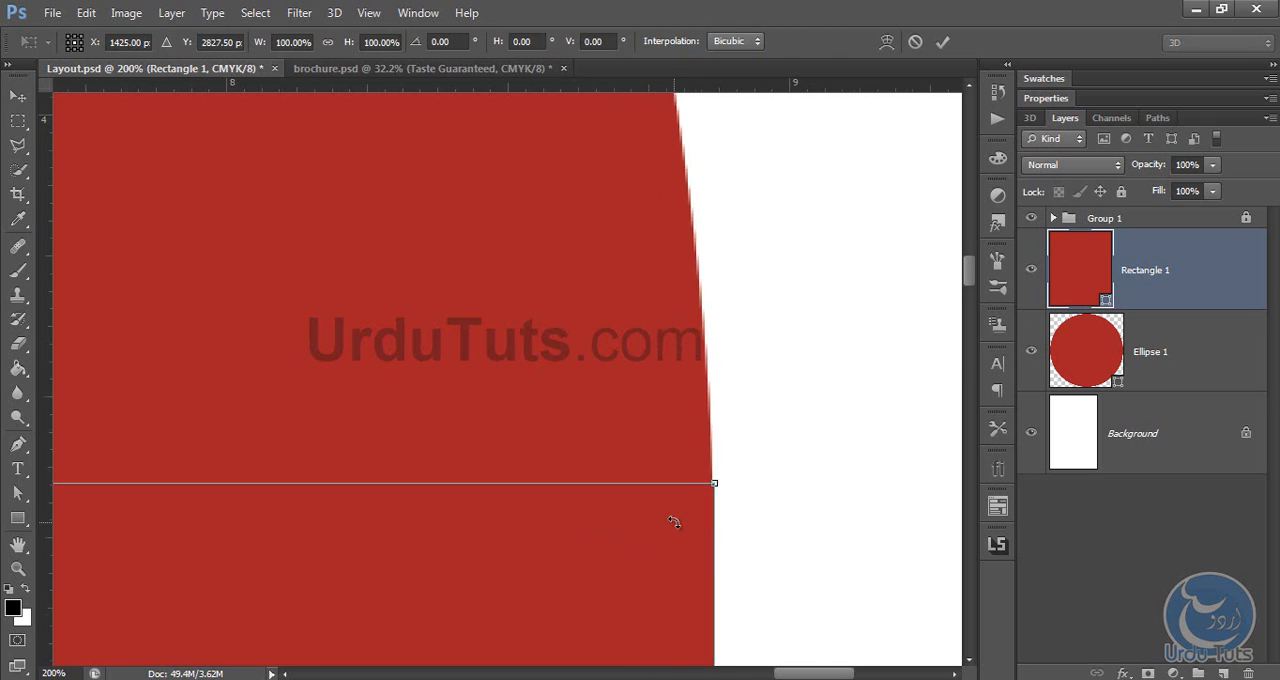
{"action": "left_click_drag", "start_coordinate": [698, 513], "coordinate": [525, 353]}
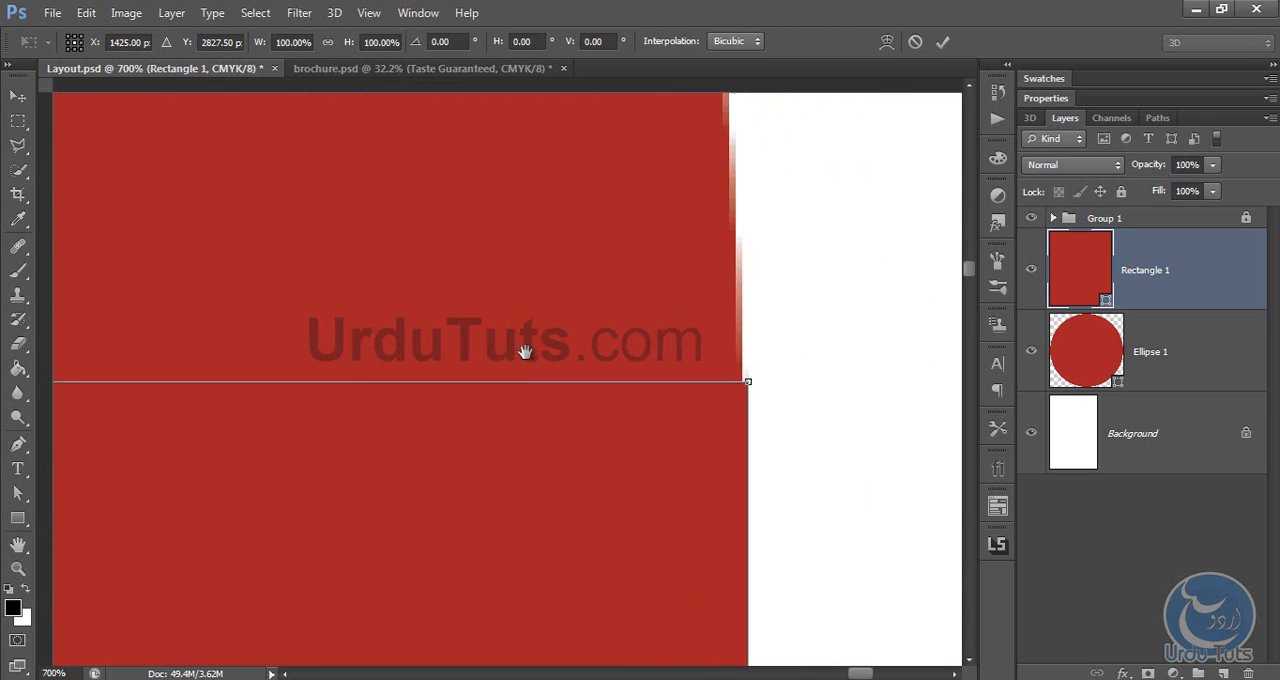
{"action": "left_click_drag", "start_coordinate": [642, 370], "coordinate": [636, 371]}
{"action": "key", "text": "Return"}
{"action": "left_click", "coordinate": [1131, 460]}
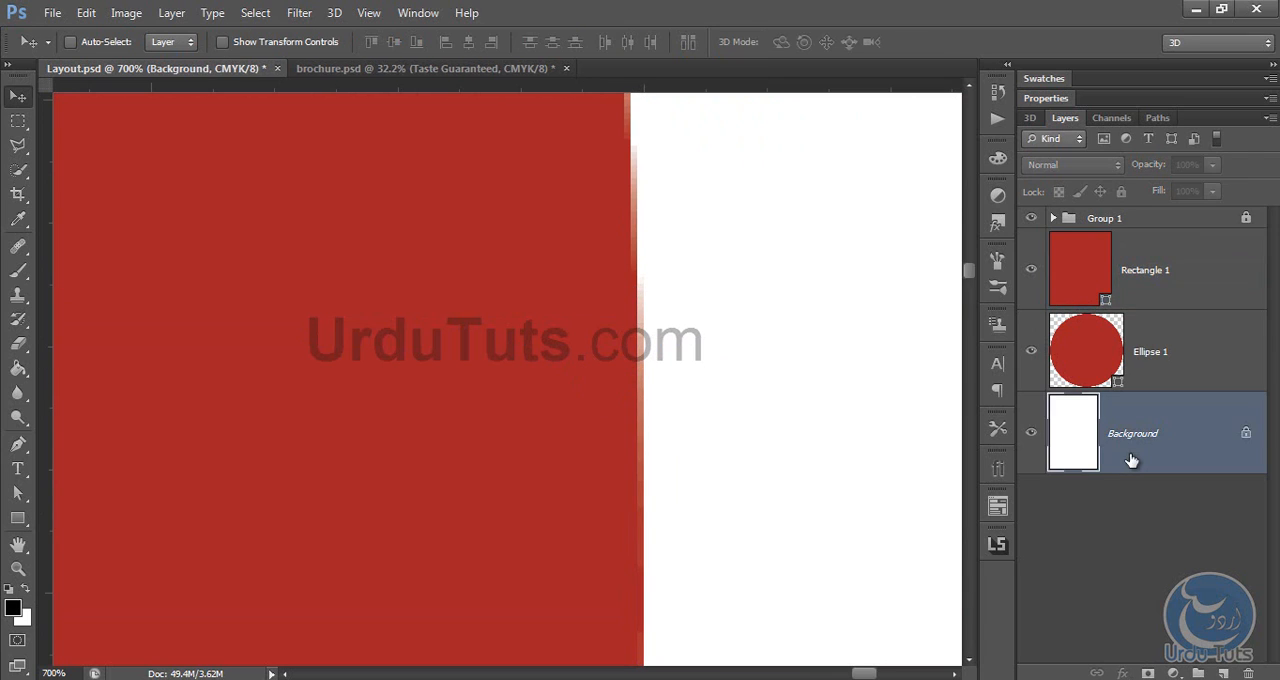
{"action": "key", "text": "ctrl+0"}
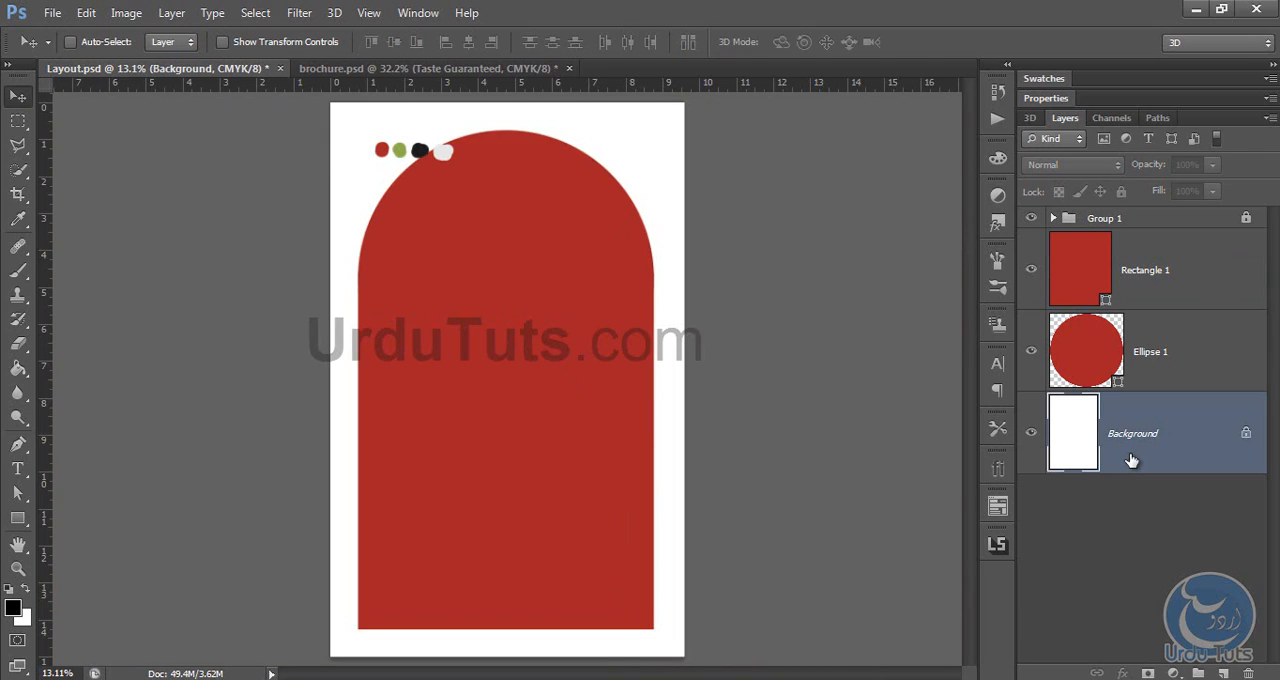
{"action": "key", "text": "ctrl+h"}
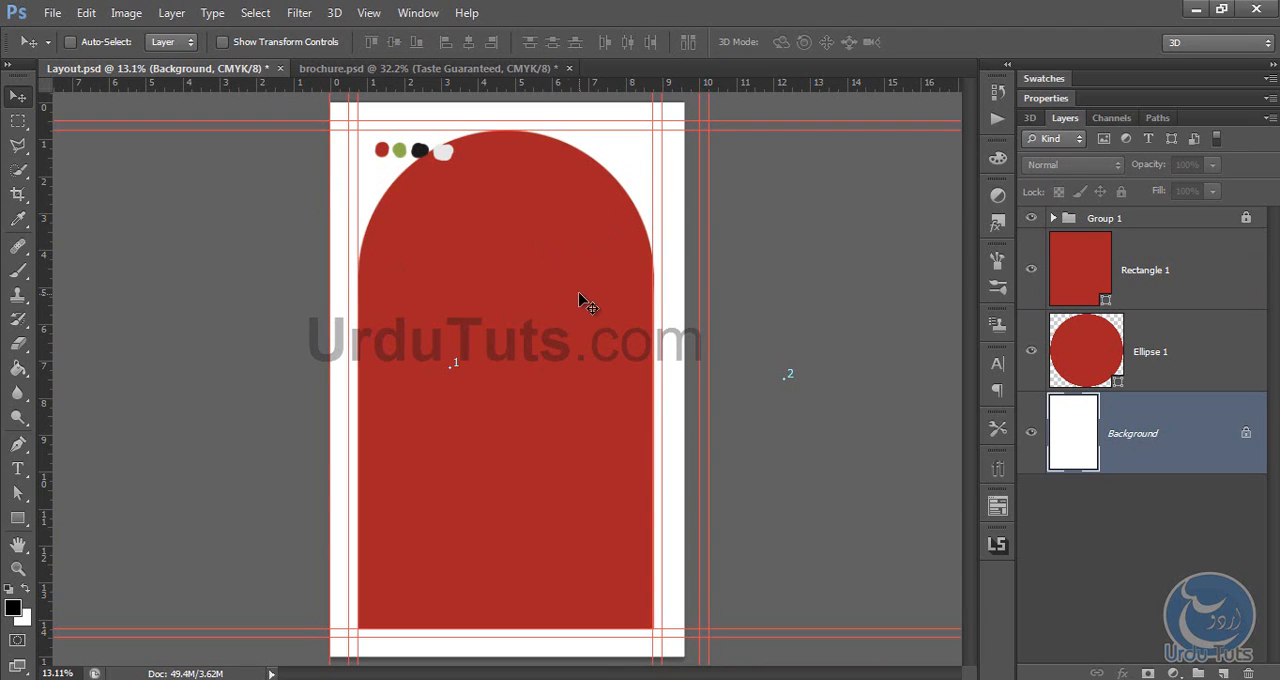
Step: Merge the red rectangle and red circle layers into a single arch shape layer
{"action": "left_click", "coordinate": [1148, 350]}
{"action": "left_click", "coordinate": [1168, 272], "text": "shift"}
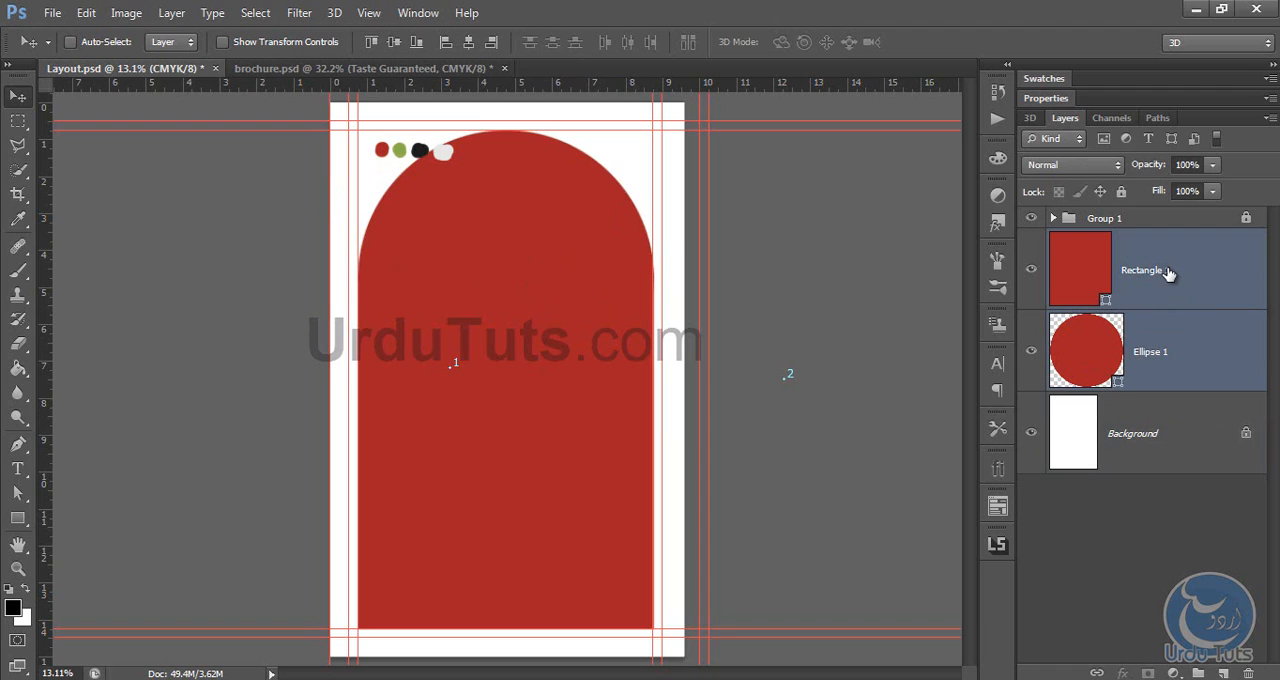
{"action": "left_click", "coordinate": [1176, 346]}
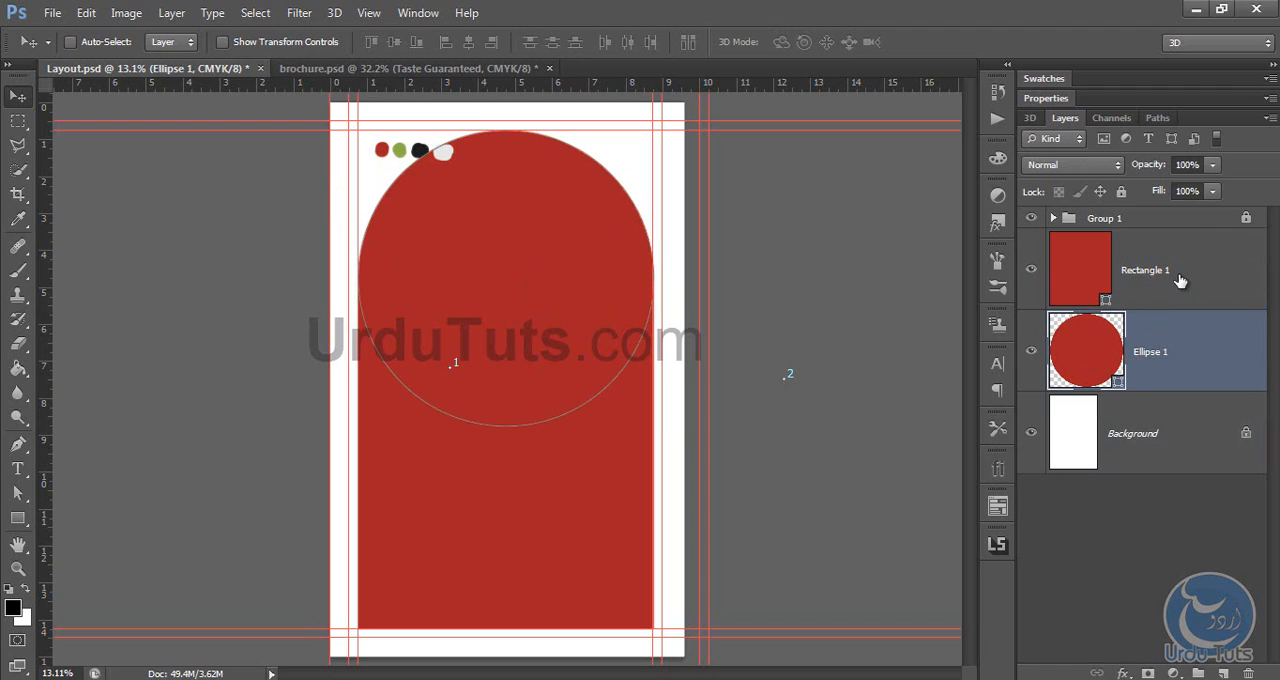
{"action": "left_click", "coordinate": [1180, 281], "text": "shift"}
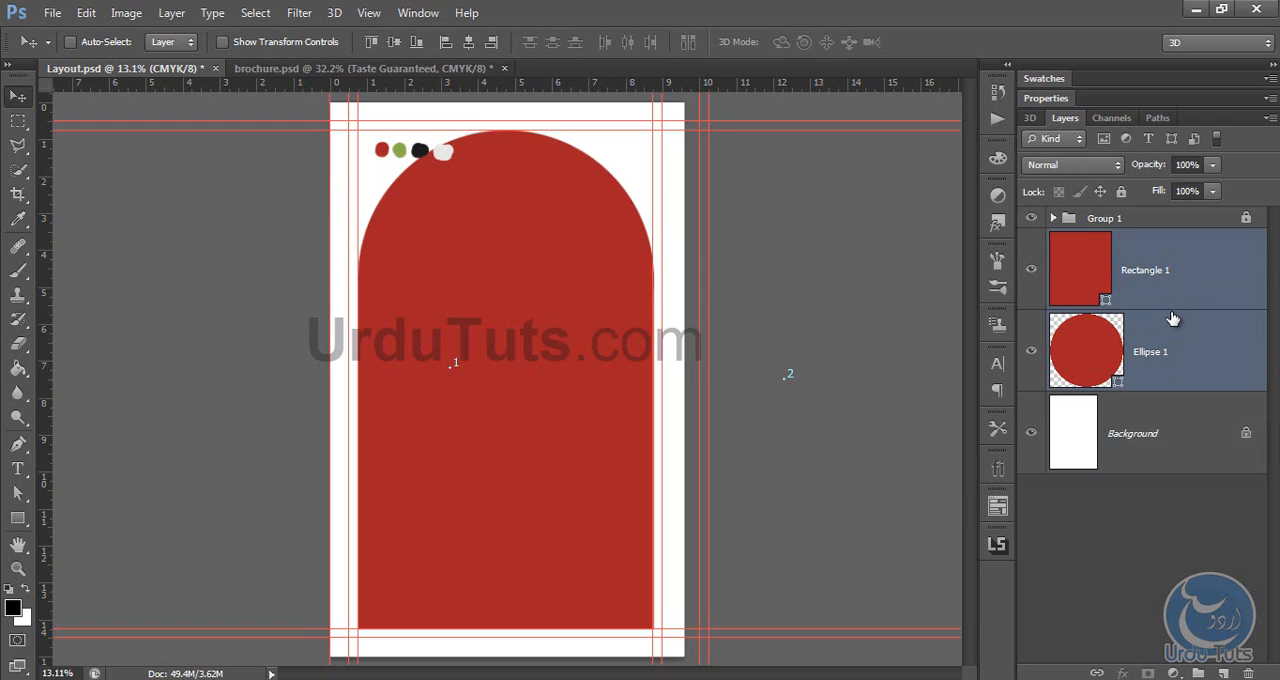
{"action": "key", "text": "ctrl+e"}
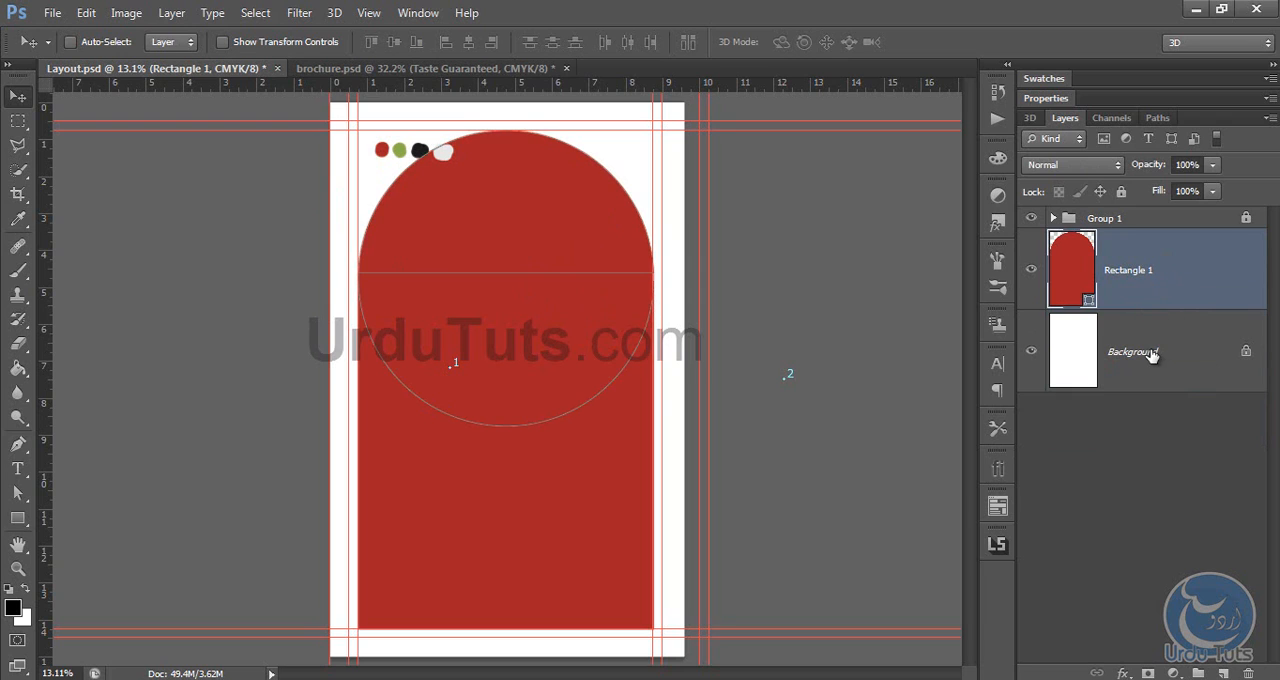
Step: Draw a black circle about 2091 px in diameter on a new layer, inside the arch's rounded upper part
{"action": "left_click", "coordinate": [1152, 355]}
{"action": "left_click", "coordinate": [1158, 274]}
{"action": "left_click", "coordinate": [1224, 673]}
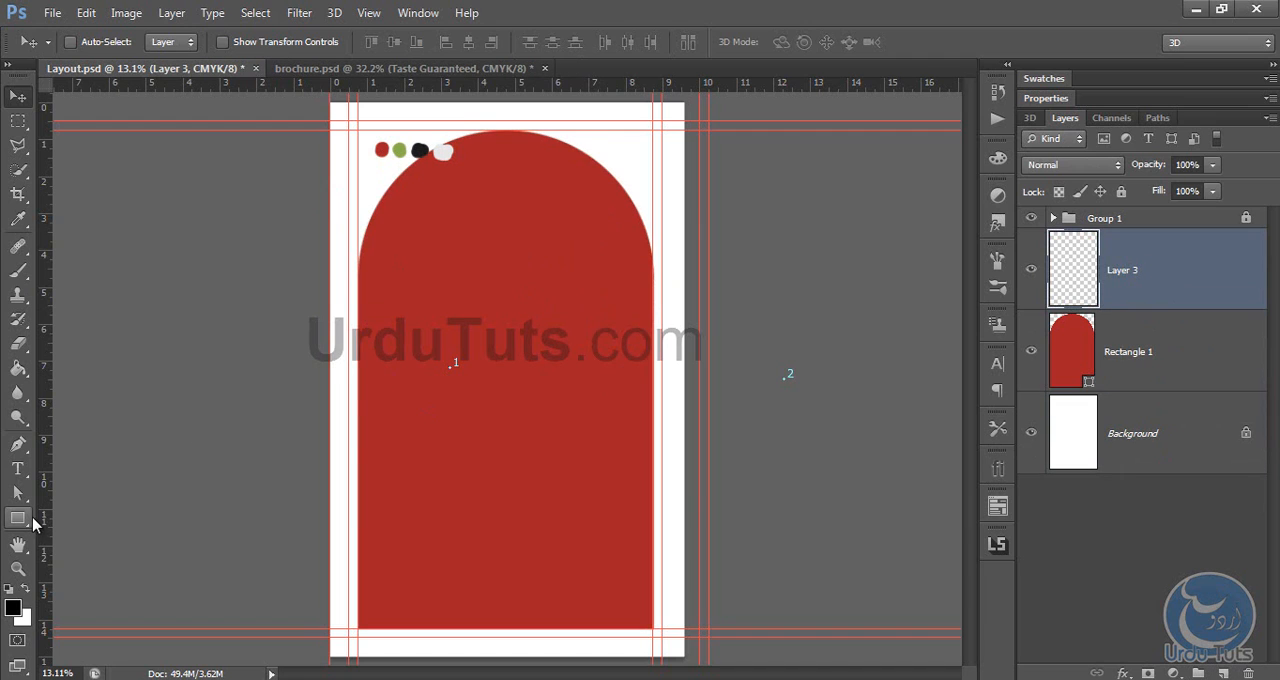
{"action": "left_click", "coordinate": [26, 520]}
{"action": "left_click", "coordinate": [97, 550]}
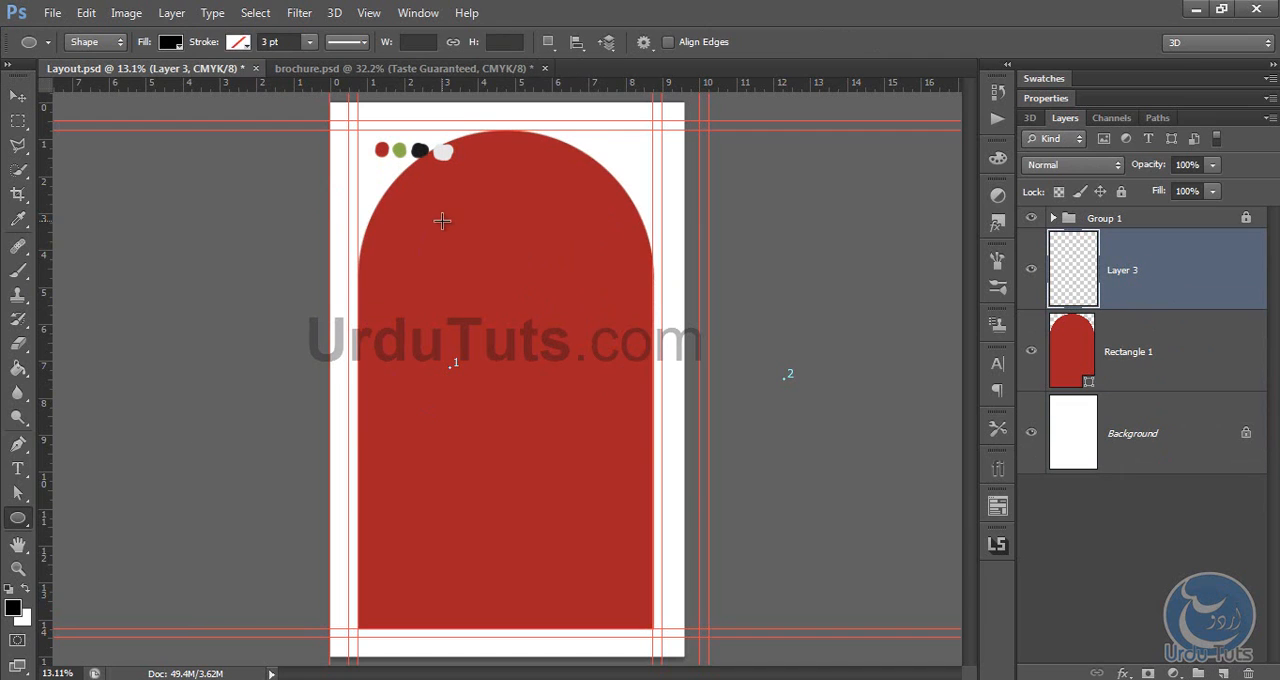
{"action": "left_click_drag", "start_coordinate": [443, 217], "coordinate": [630, 419]}
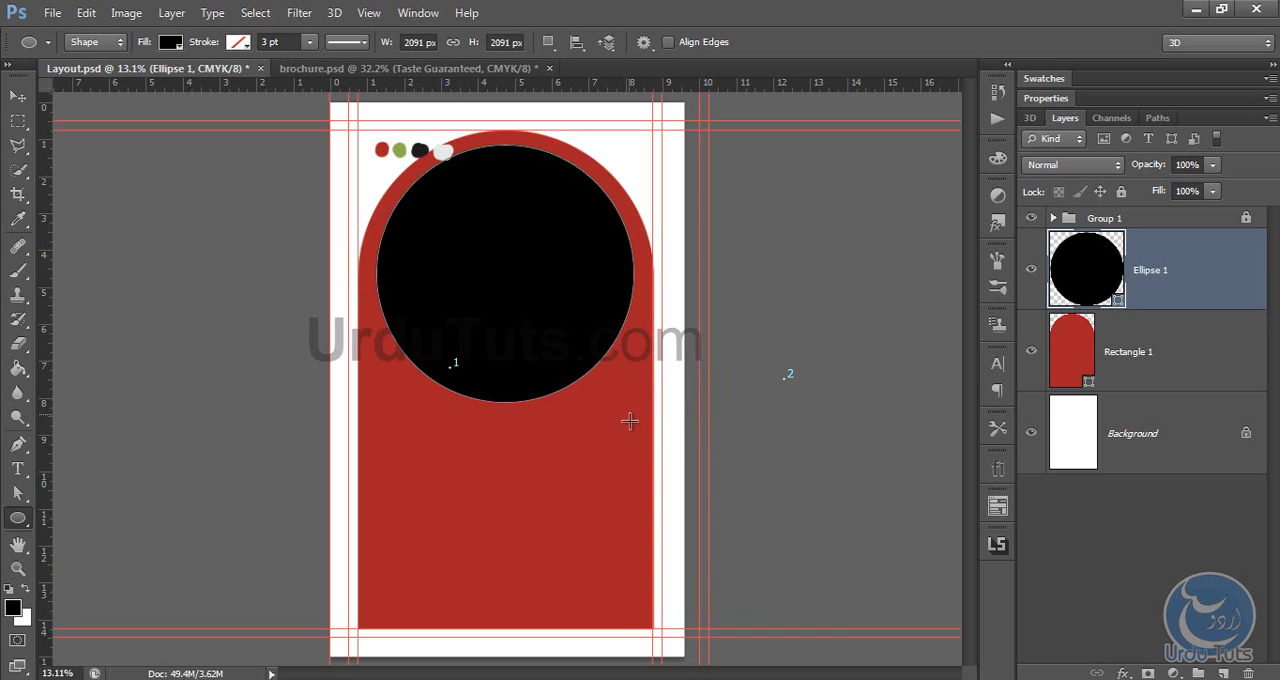
Step: Recolour the black circle with the green sampled from the palette dots on the page
{"action": "double_click", "coordinate": [1108, 257]}
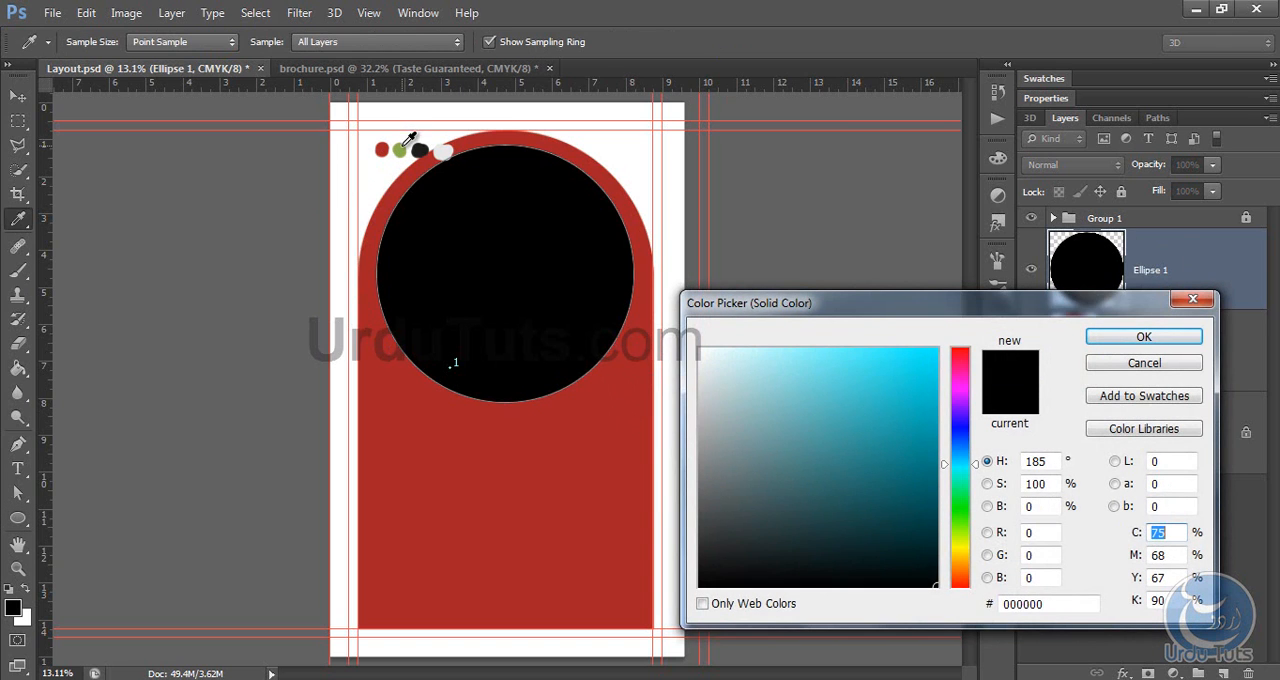
{"action": "left_click", "coordinate": [402, 148]}
{"action": "left_click", "coordinate": [1145, 338]}
Step: Align the horizontal centres of the green circle and the red arch
{"action": "left_click", "coordinate": [1182, 356], "text": "shift"}
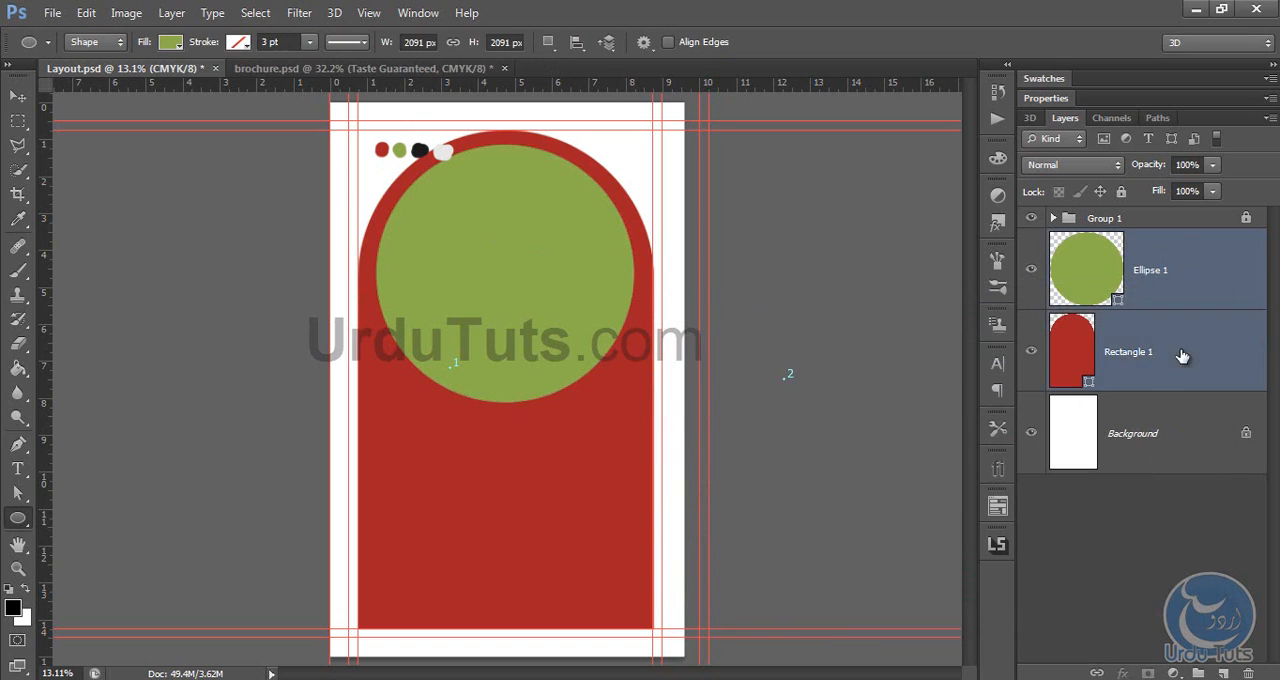
{"action": "left_click", "coordinate": [18, 96]}
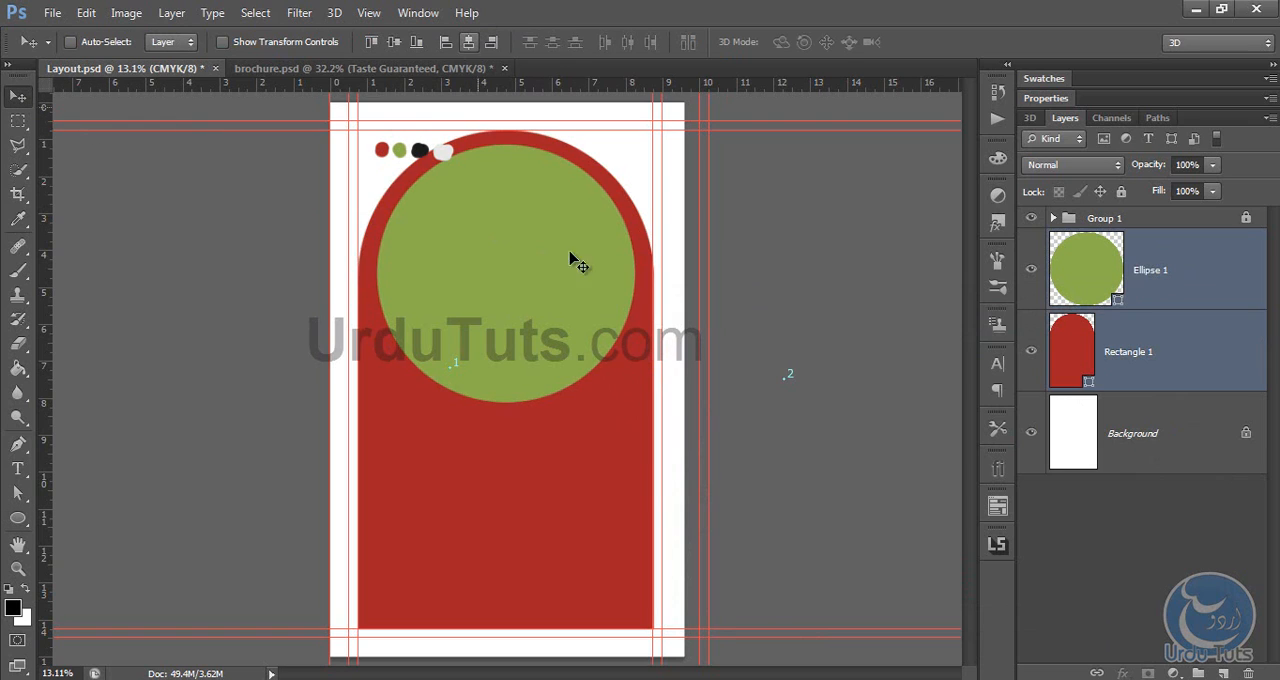
{"action": "left_click", "coordinate": [1158, 432]}
Step: Nudge the green circle down slightly to leave a wider red band above it, and deselect its layer
{"action": "left_click", "coordinate": [1187, 290]}
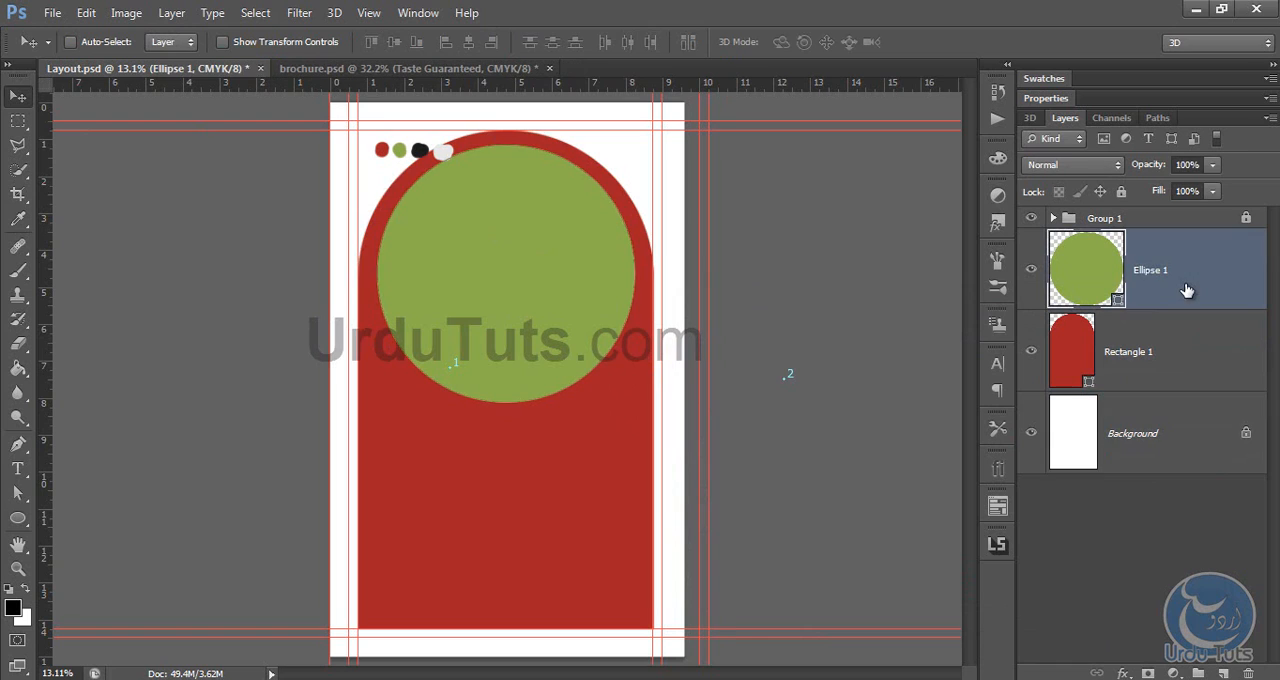
{"action": "key", "text": "shift+Down"}
{"action": "key", "text": "shift+Down"}
{"action": "key", "text": "shift+Down"}
{"action": "key", "text": "shift+Down"}
{"action": "key", "text": "shift+Down"}
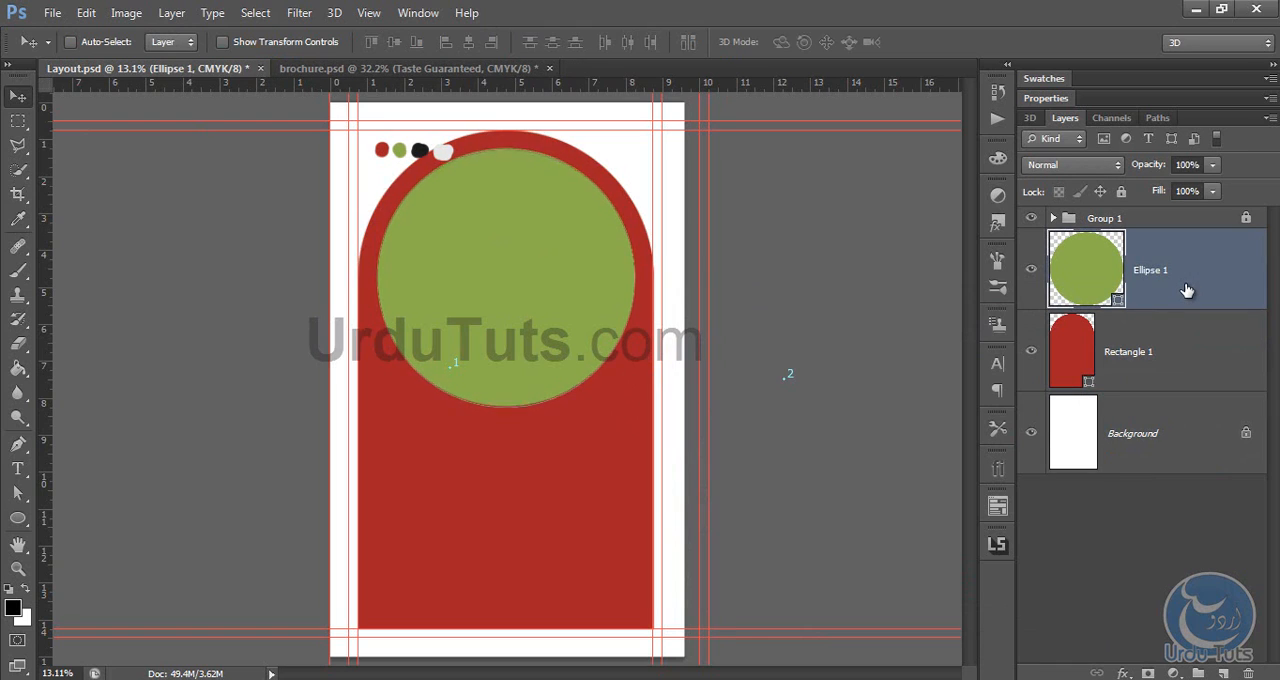
{"action": "key", "text": "shift+Down"}
{"action": "key", "text": "shift+Up"}
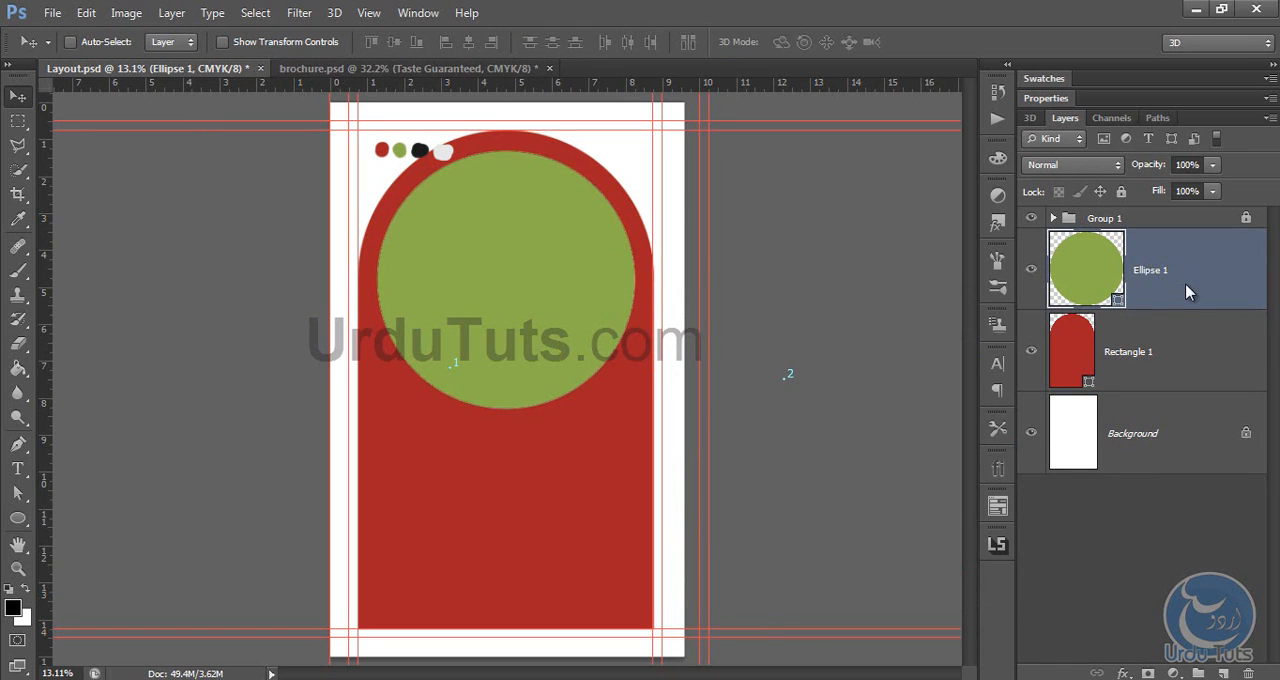
{"action": "key", "text": "shift+Down"}
{"action": "key", "text": "shift+Up"}
{"action": "key", "text": "shift+Down"}
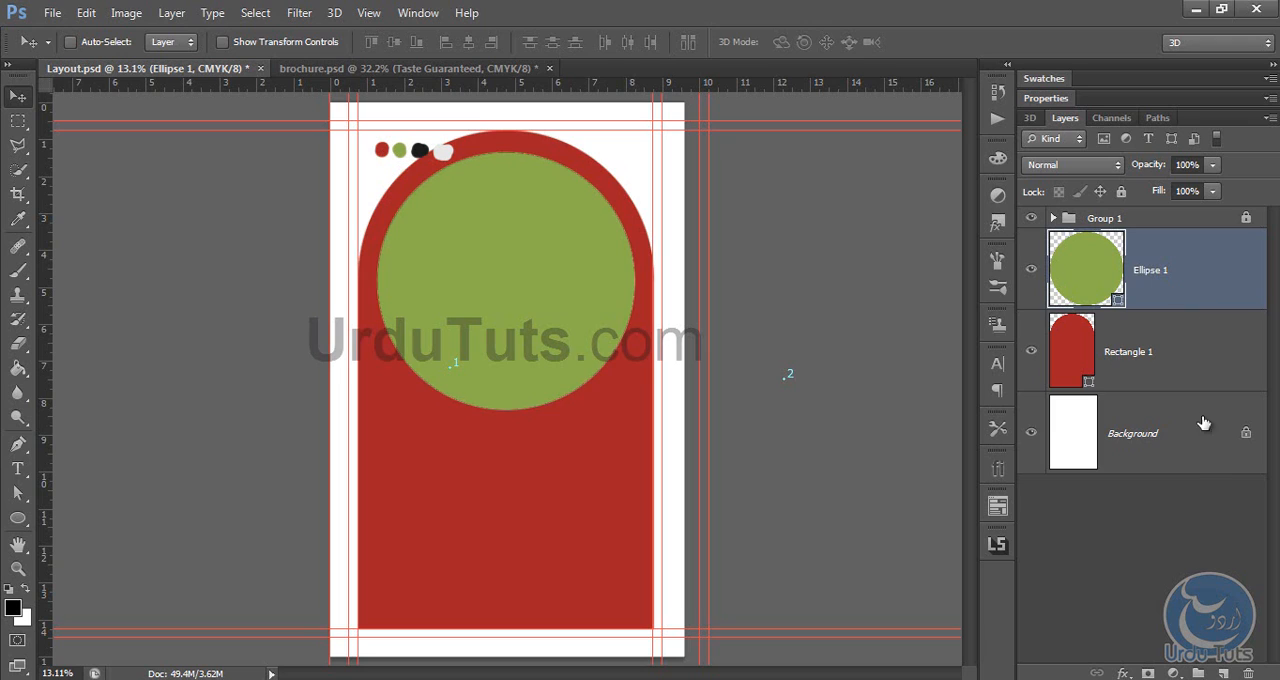
{"action": "left_click", "coordinate": [1183, 442]}
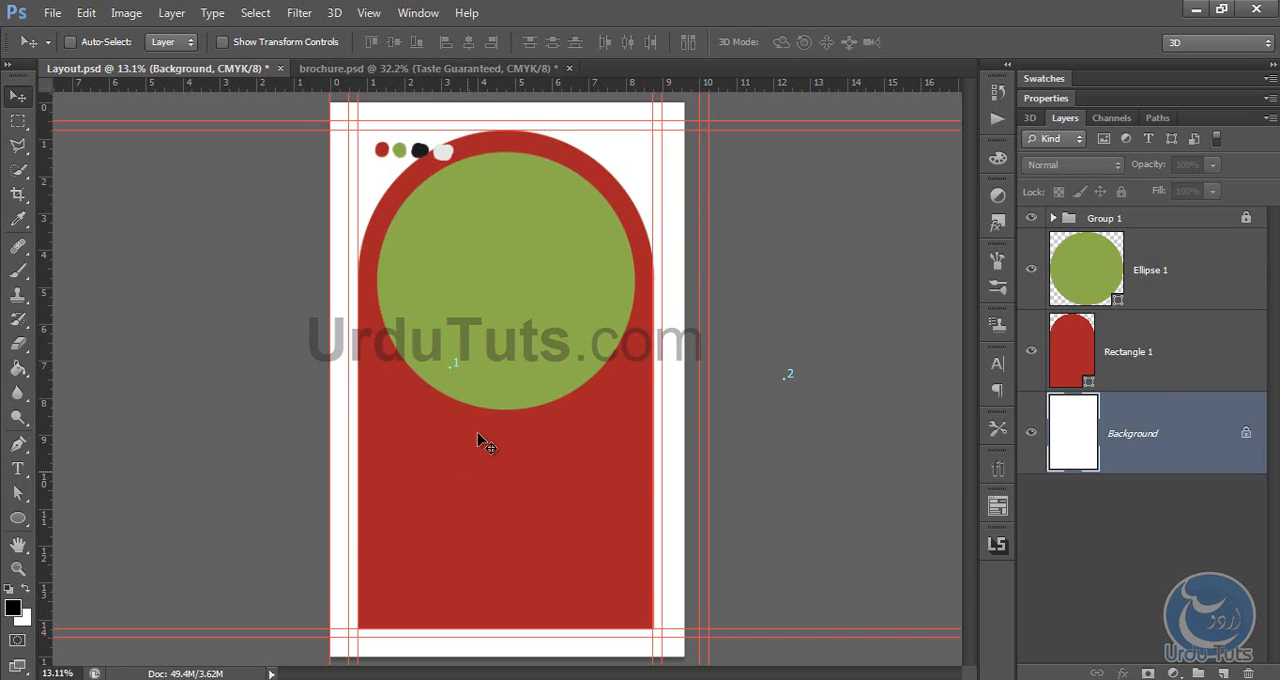
Step: Open the parizaad foods file and copy its logo into Layout.psd, placing the logo layer directly above the green circle
{"action": "mouse_move", "coordinate": [317, 678]}
{"action": "left_click", "coordinate": [317, 615]}
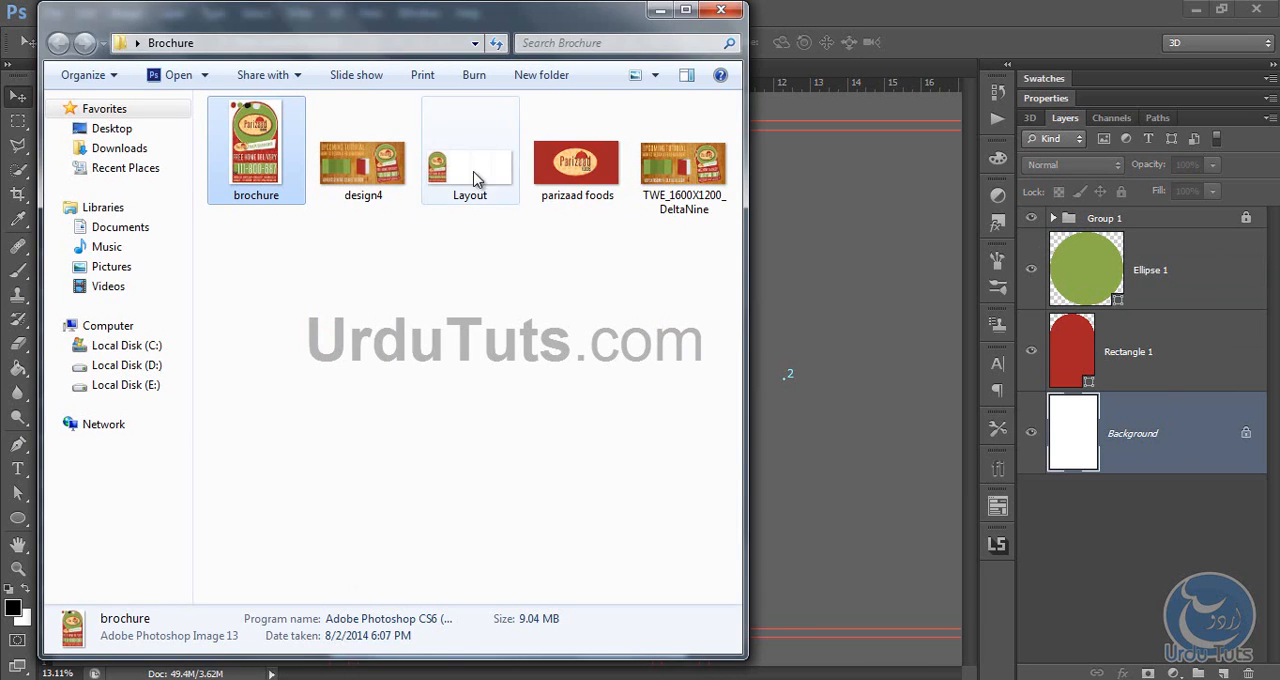
{"action": "double_click", "coordinate": [594, 162]}
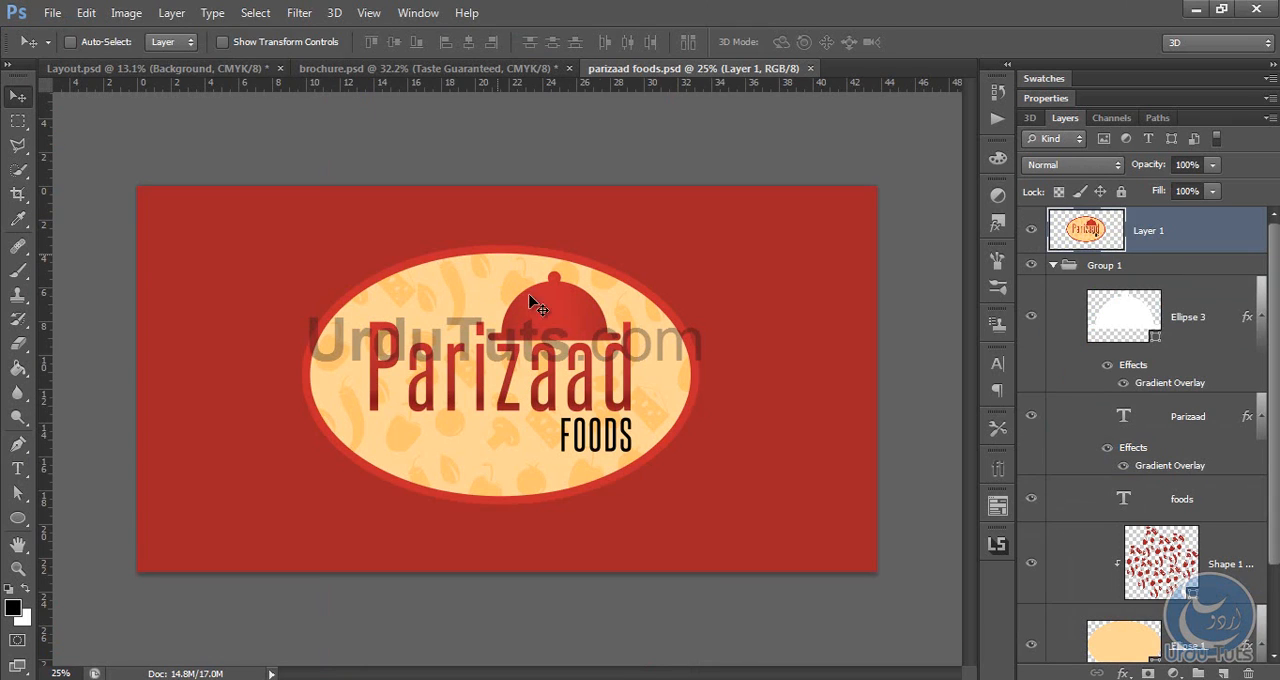
{"action": "left_click_drag", "start_coordinate": [590, 305], "coordinate": [370, 240]}
{"action": "left_click_drag", "start_coordinate": [1165, 418], "coordinate": [1145, 270]}
Step: Try aligning the horizontal centres of the logo and the green circle, and undo it
{"action": "left_click", "coordinate": [1162, 316], "text": "shift"}
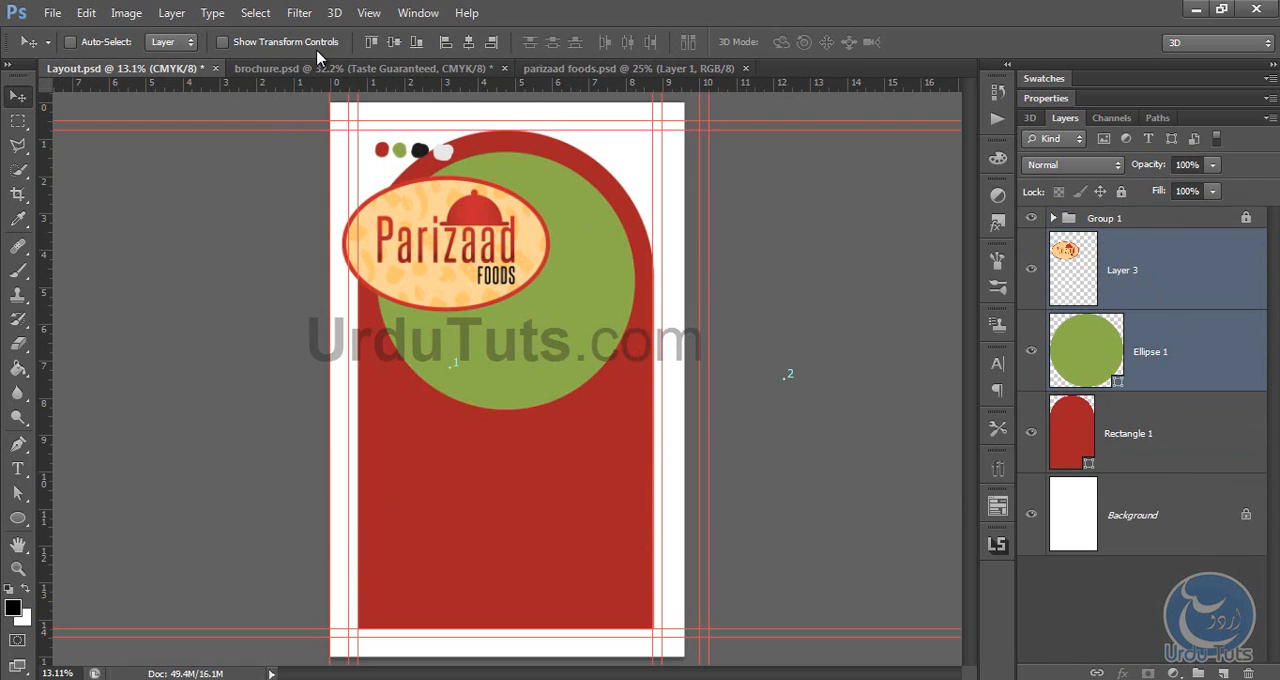
{"action": "left_click", "coordinate": [468, 42]}
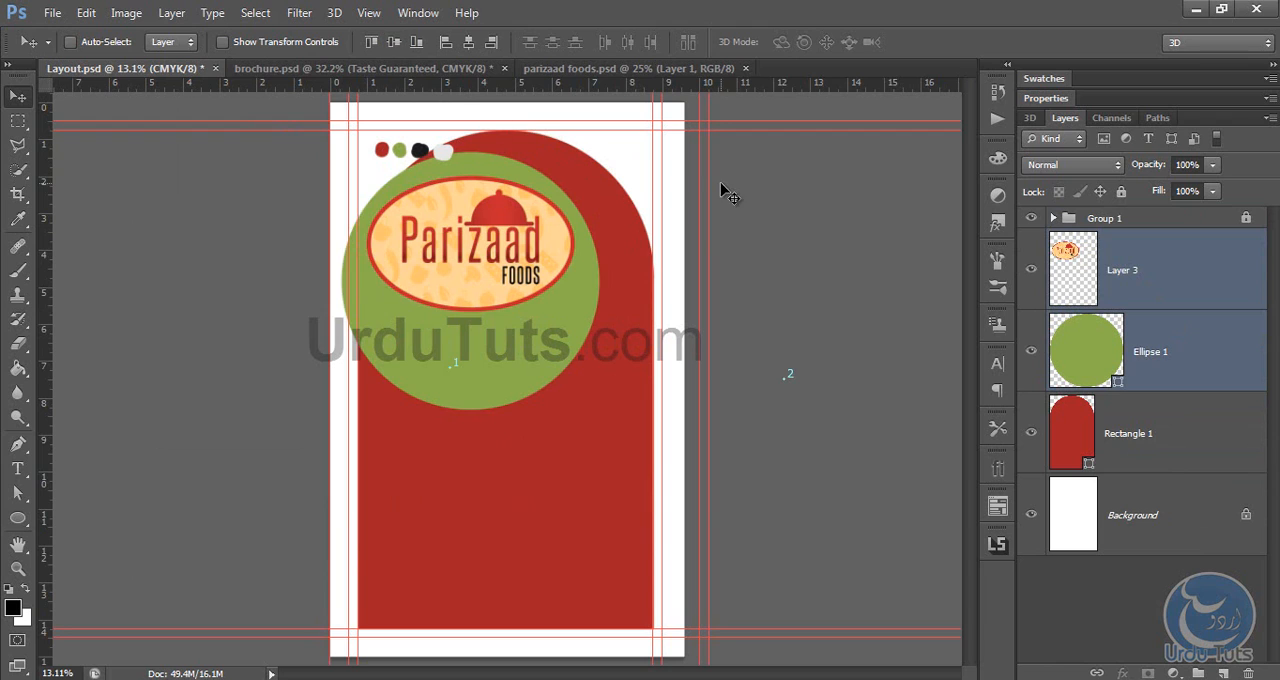
{"action": "key", "text": "ctrl+z"}
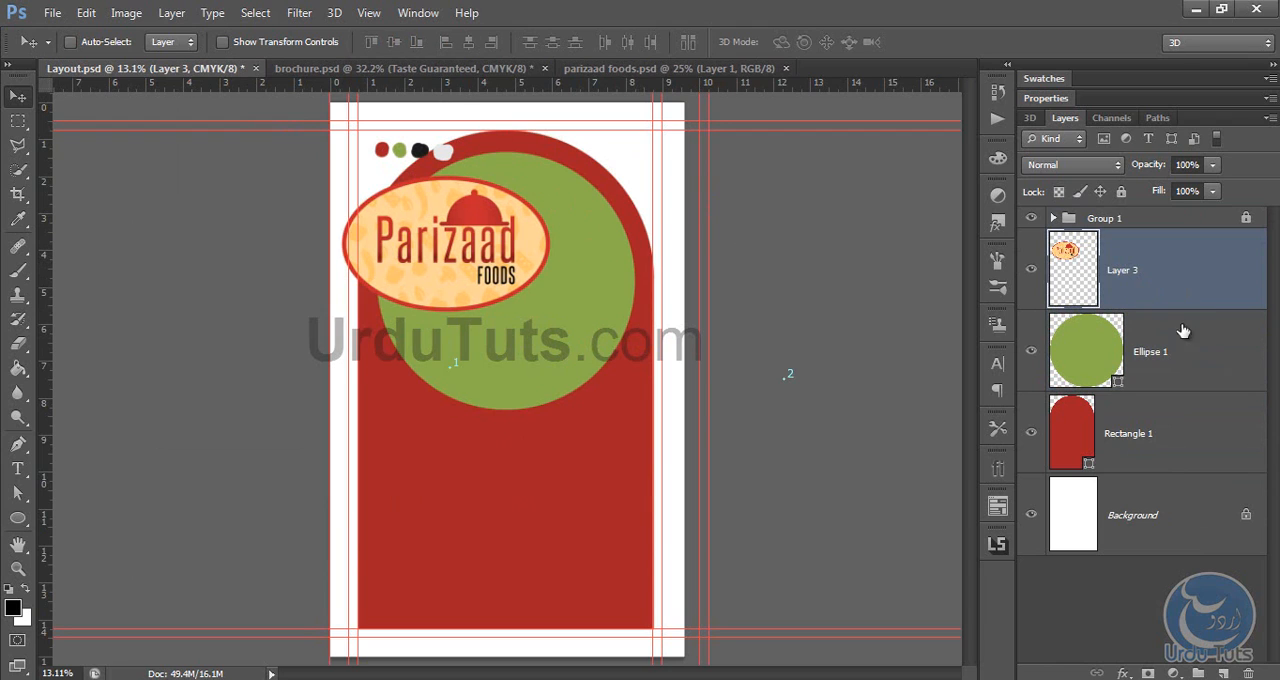
Step: Centre the Parizaad Foods logo within the green circle horizontally and vertically, leaving only the logo layer selected
{"action": "left_click_drag", "start_coordinate": [537, 261], "coordinate": [499, 258]}
{"action": "left_click", "coordinate": [1150, 352], "text": "shift"}
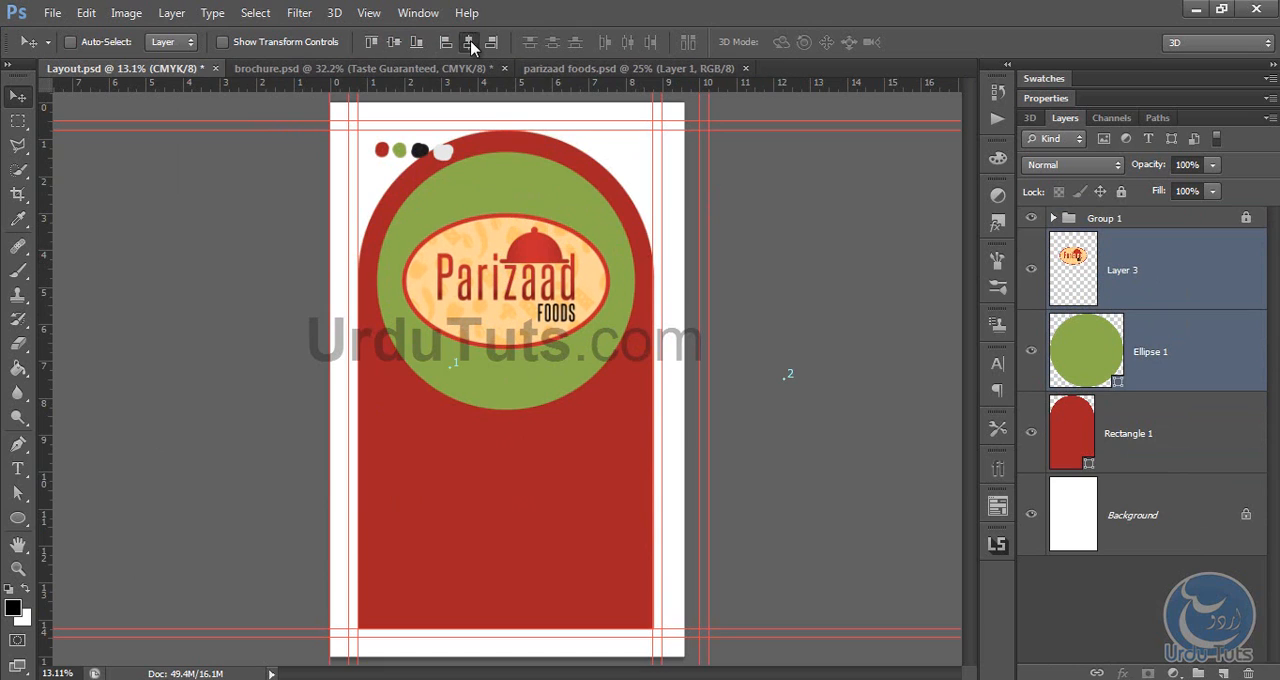
{"action": "left_click", "coordinate": [1172, 260]}
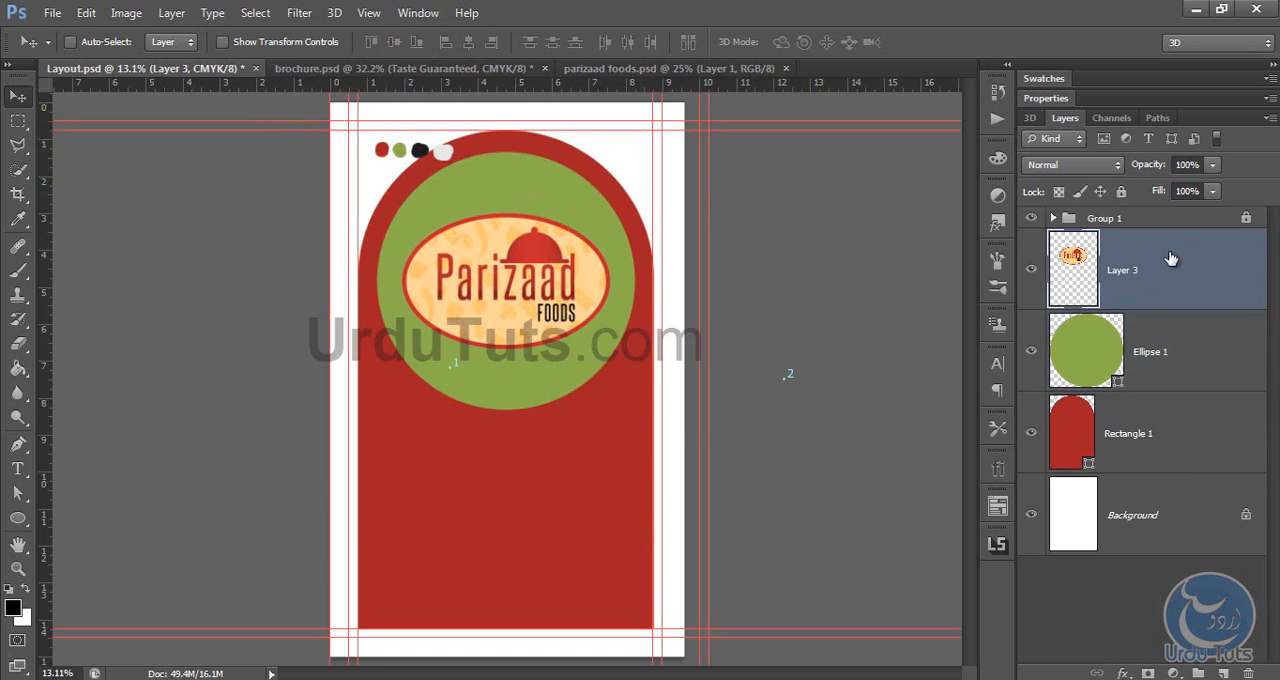
Step: Check the finished brochure.psd design, close parizaad foods.psd and return to Layout.psd
{"action": "left_click", "coordinate": [519, 70]}
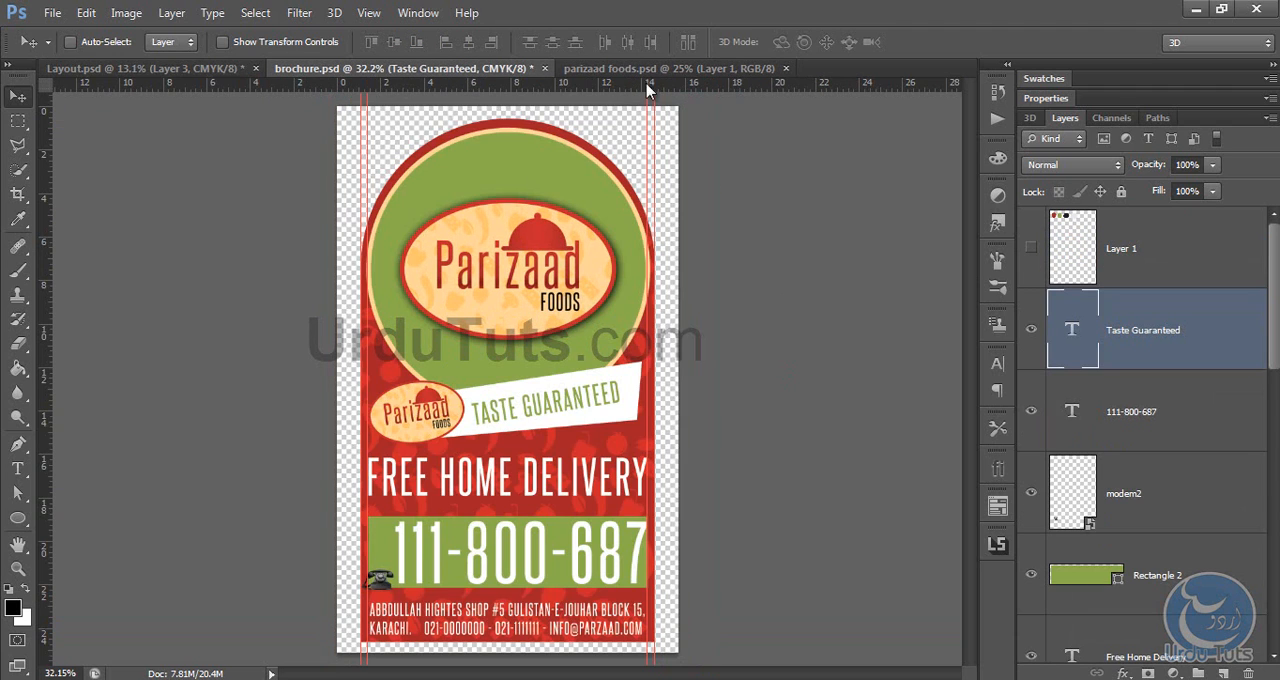
{"action": "left_click", "coordinate": [580, 70]}
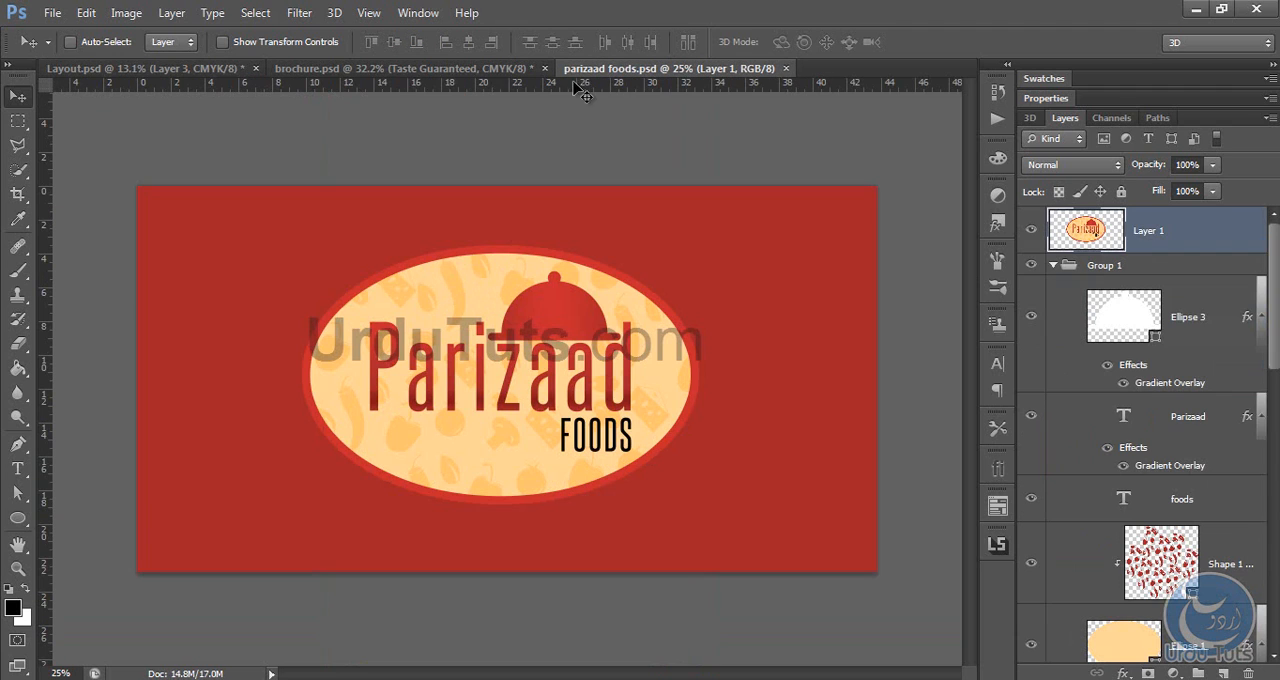
{"action": "left_click", "coordinate": [786, 68]}
{"action": "left_click", "coordinate": [150, 75]}
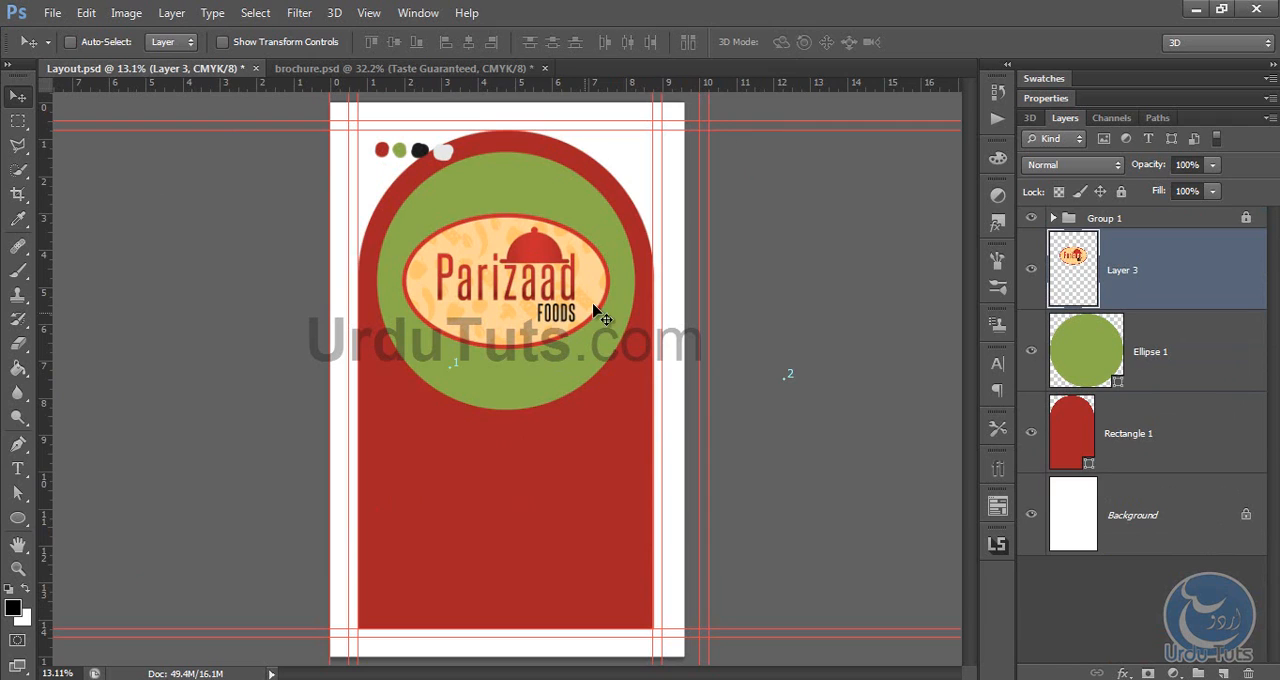
Step: Scale the logo down slightly about its centre, keeping its proportions
{"action": "key", "text": "ctrl+t"}
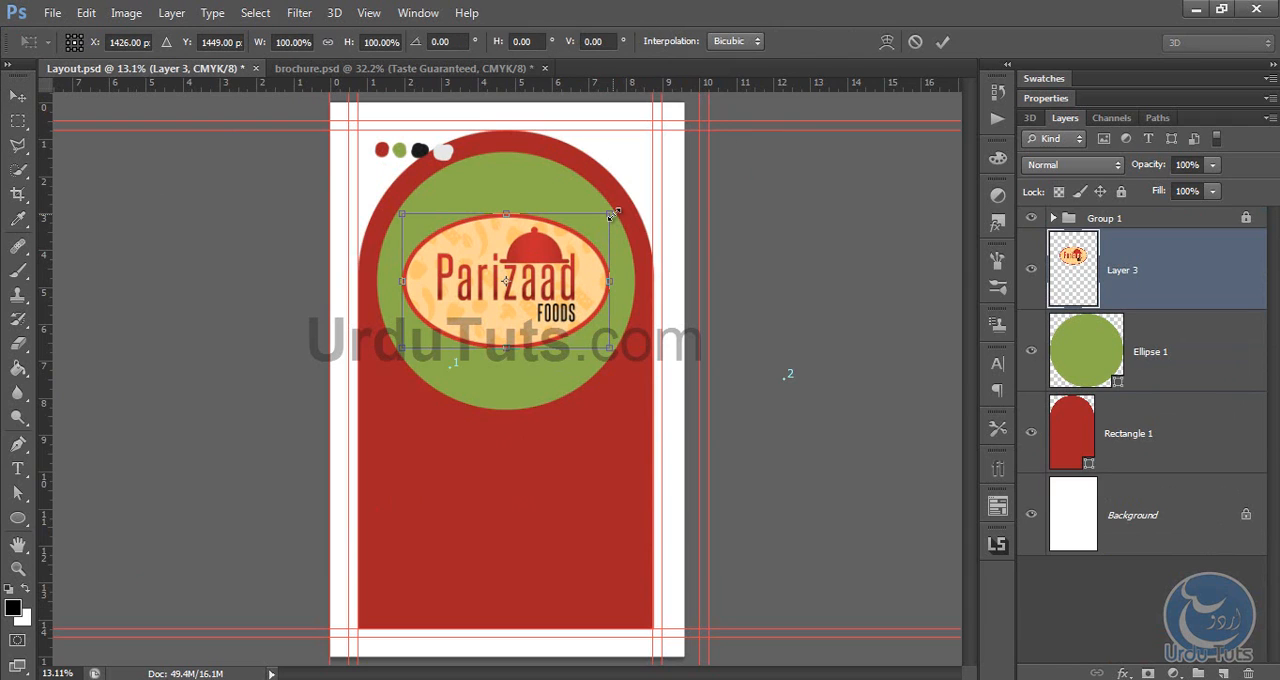
{"action": "left_click_drag", "start_coordinate": [613, 213], "coordinate": [601, 222]}
{"action": "key", "text": "Return"}
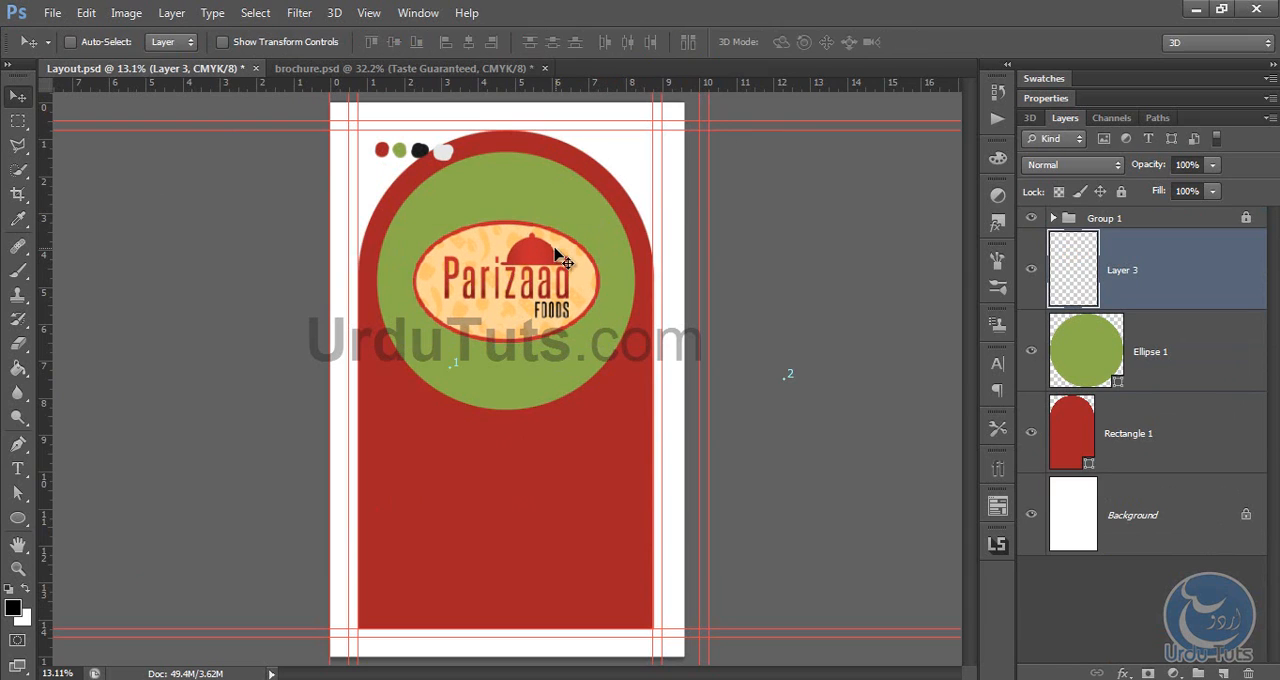
Step: Add a black drop shadow to the logo with 100% opacity, 0 px distance and a size larger than 21 px
{"action": "left_click", "coordinate": [1123, 673]}
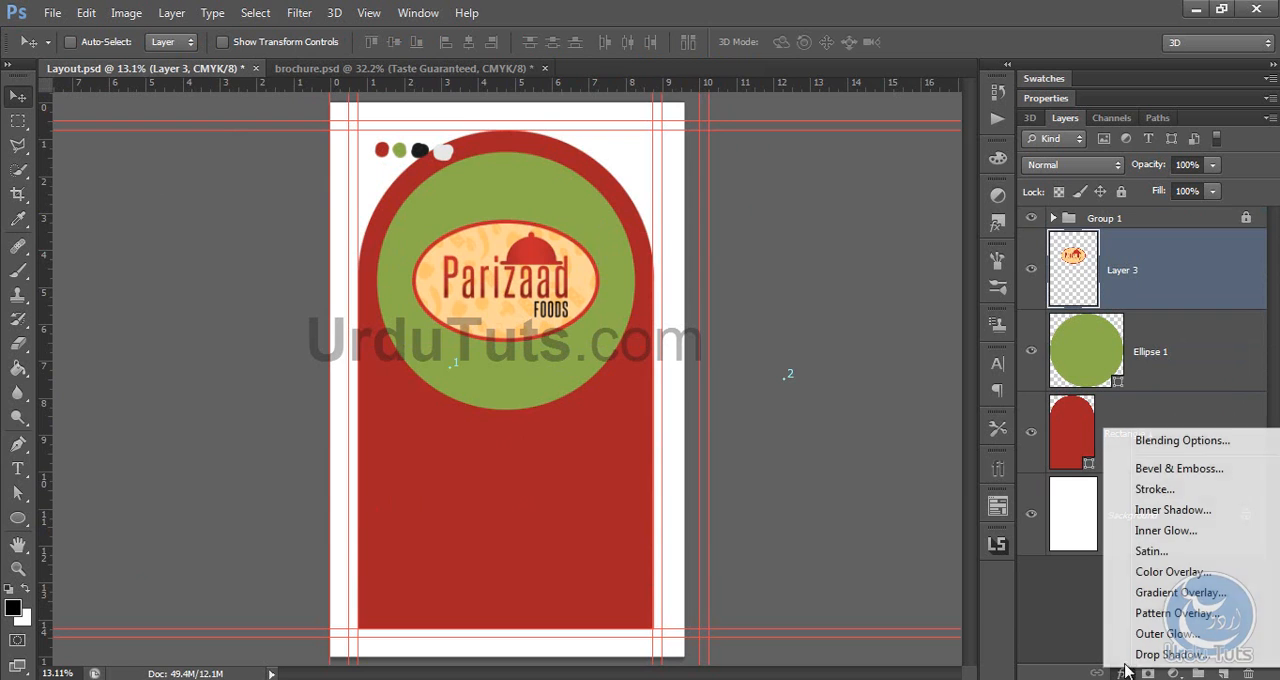
{"action": "left_click", "coordinate": [1150, 442]}
{"action": "left_click_drag", "start_coordinate": [440, 18], "coordinate": [1058, 103]}
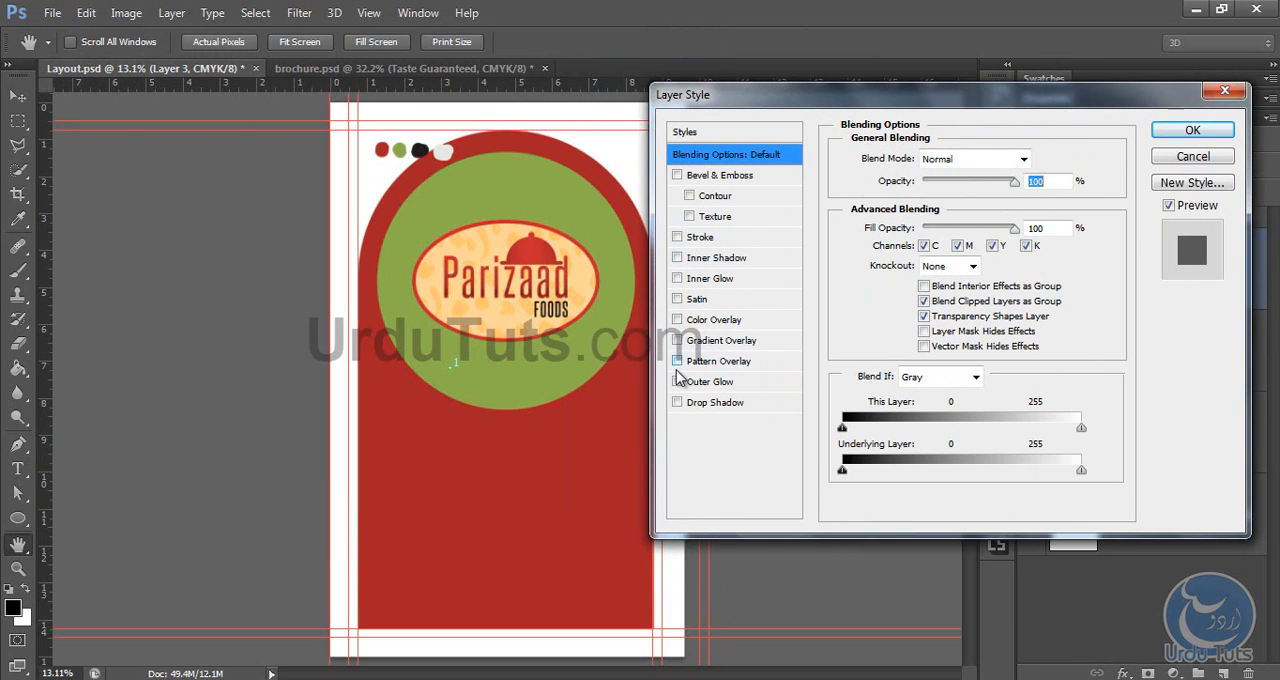
{"action": "left_click", "coordinate": [677, 403]}
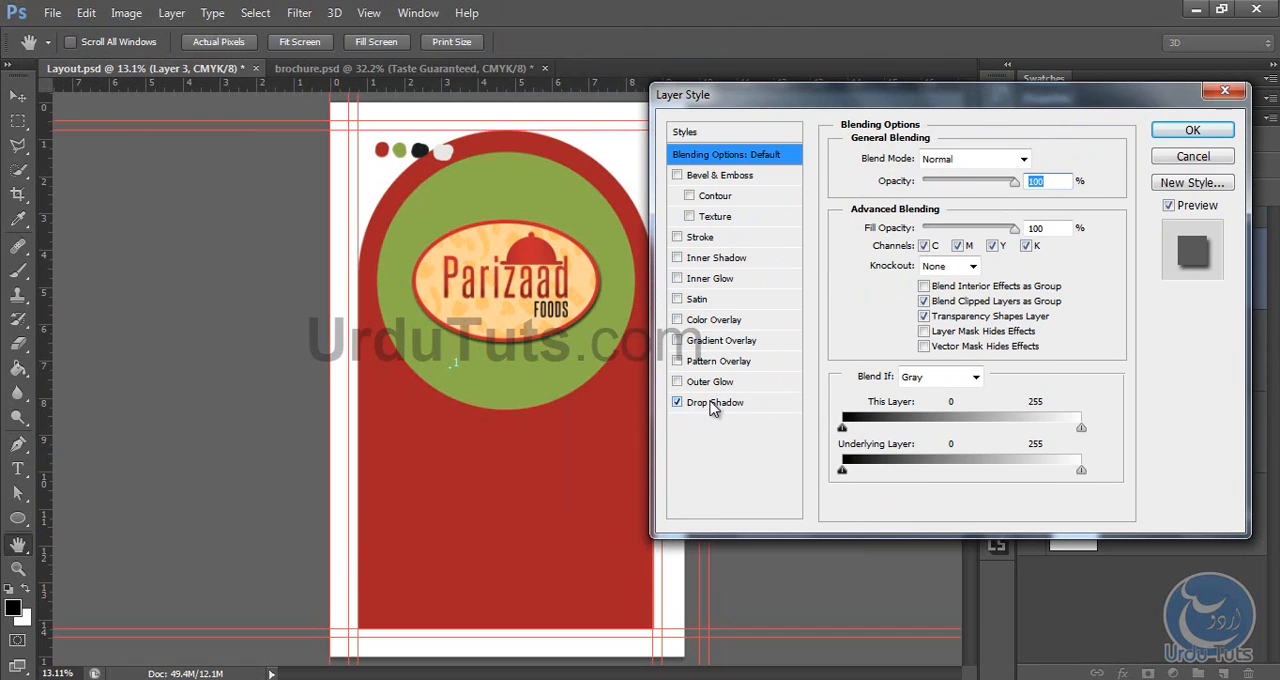
{"action": "left_click", "coordinate": [712, 402]}
{"action": "left_click_drag", "start_coordinate": [980, 186], "coordinate": [1004, 186]}
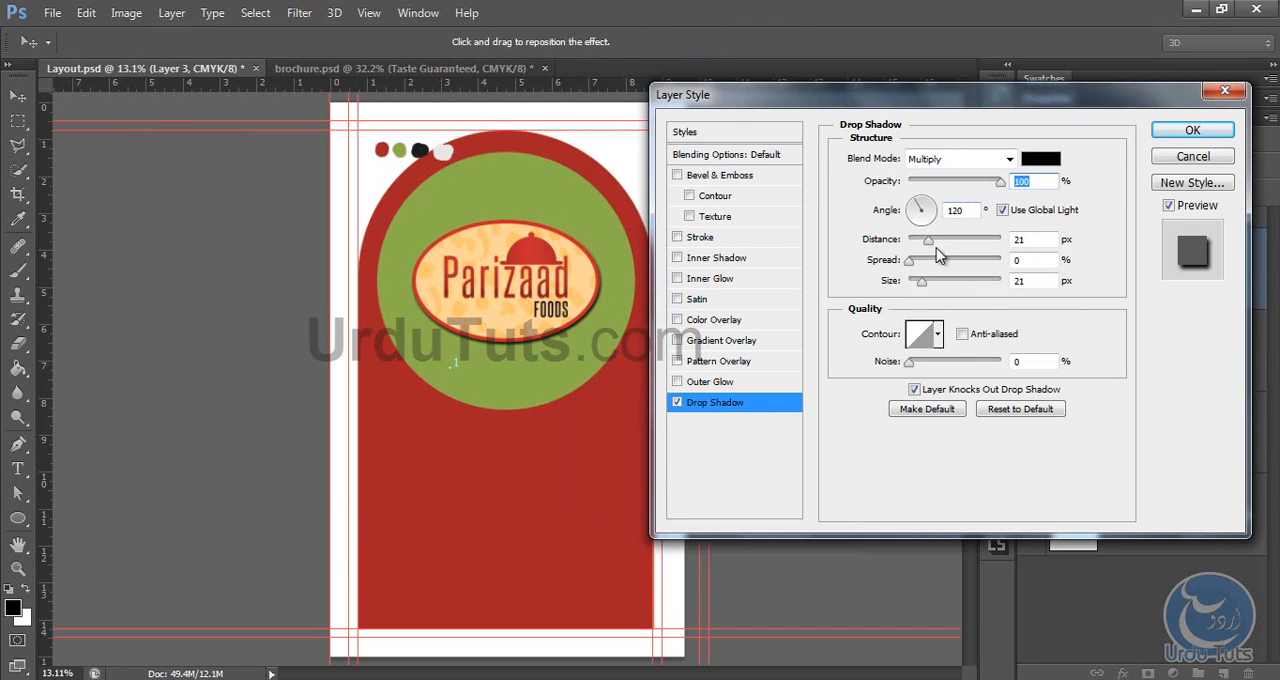
{"action": "left_click_drag", "start_coordinate": [930, 245], "coordinate": [908, 245]}
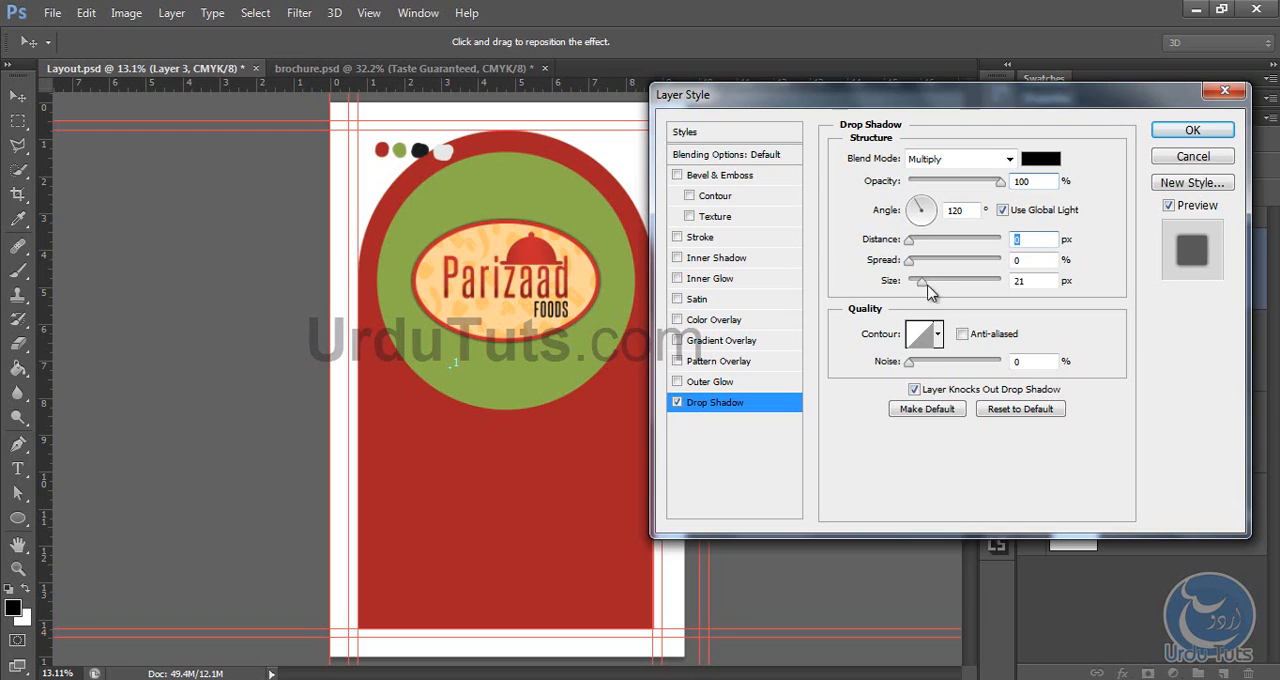
{"action": "left_click_drag", "start_coordinate": [922, 286], "coordinate": [941, 289]}
{"action": "left_click", "coordinate": [1170, 133]}
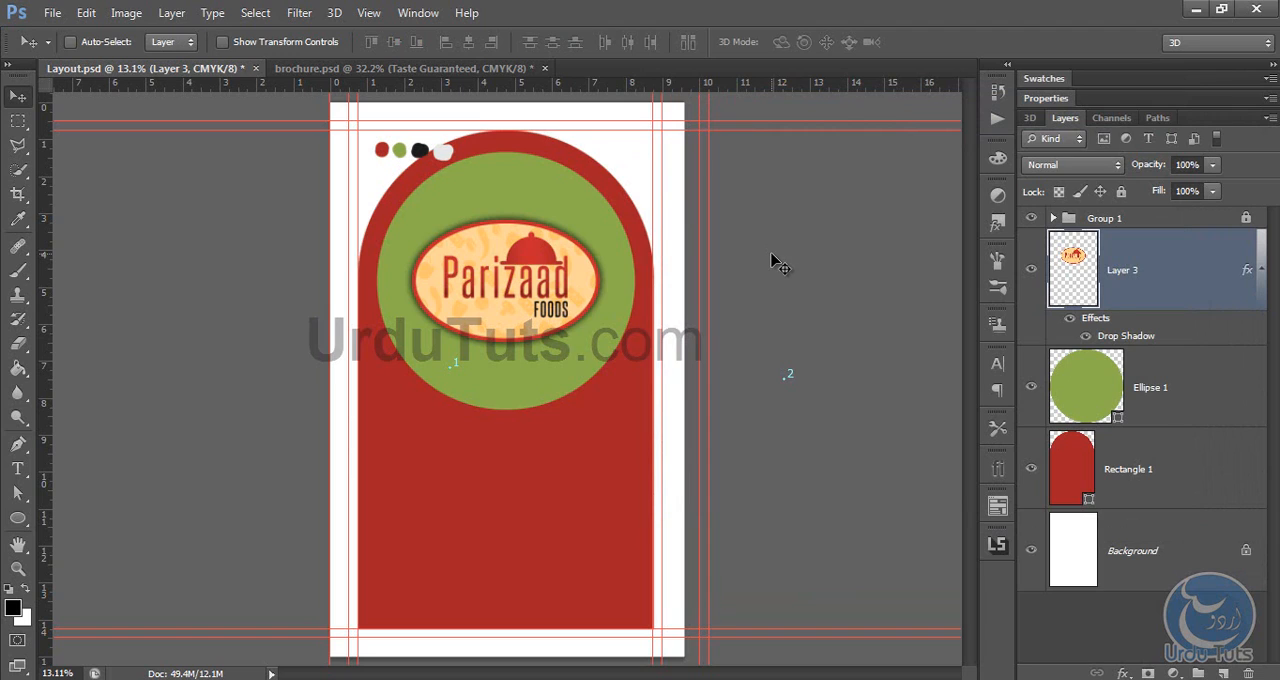
Step: Add a 35 px outside stroke to the green circle, using the light orange #fec670 sampled from the logo
{"action": "left_click", "coordinate": [1187, 398]}
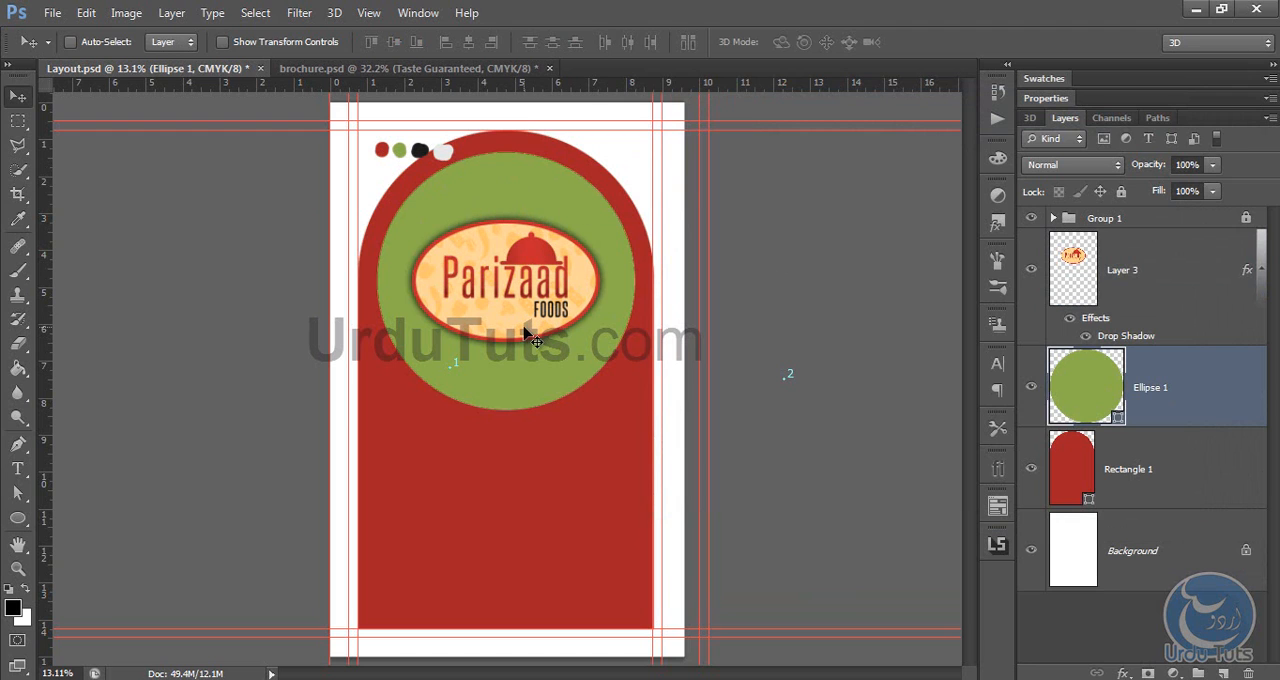
{"action": "left_click", "coordinate": [1123, 673]}
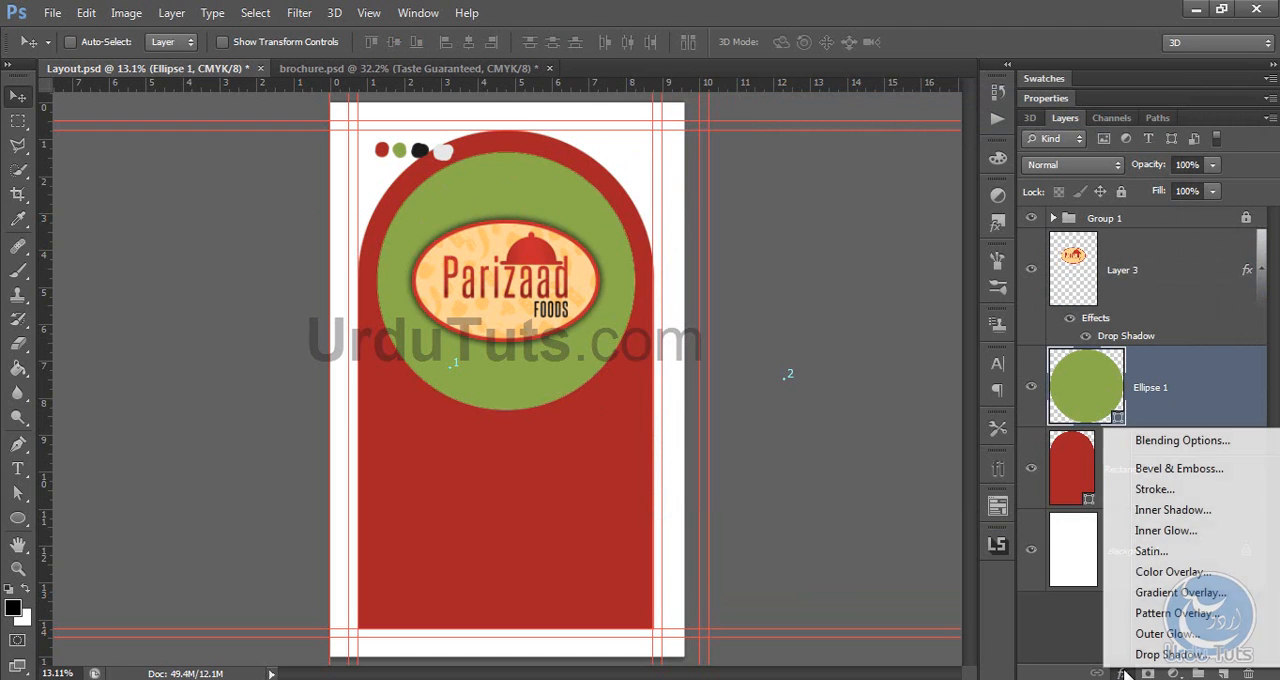
{"action": "left_click", "coordinate": [1182, 440]}
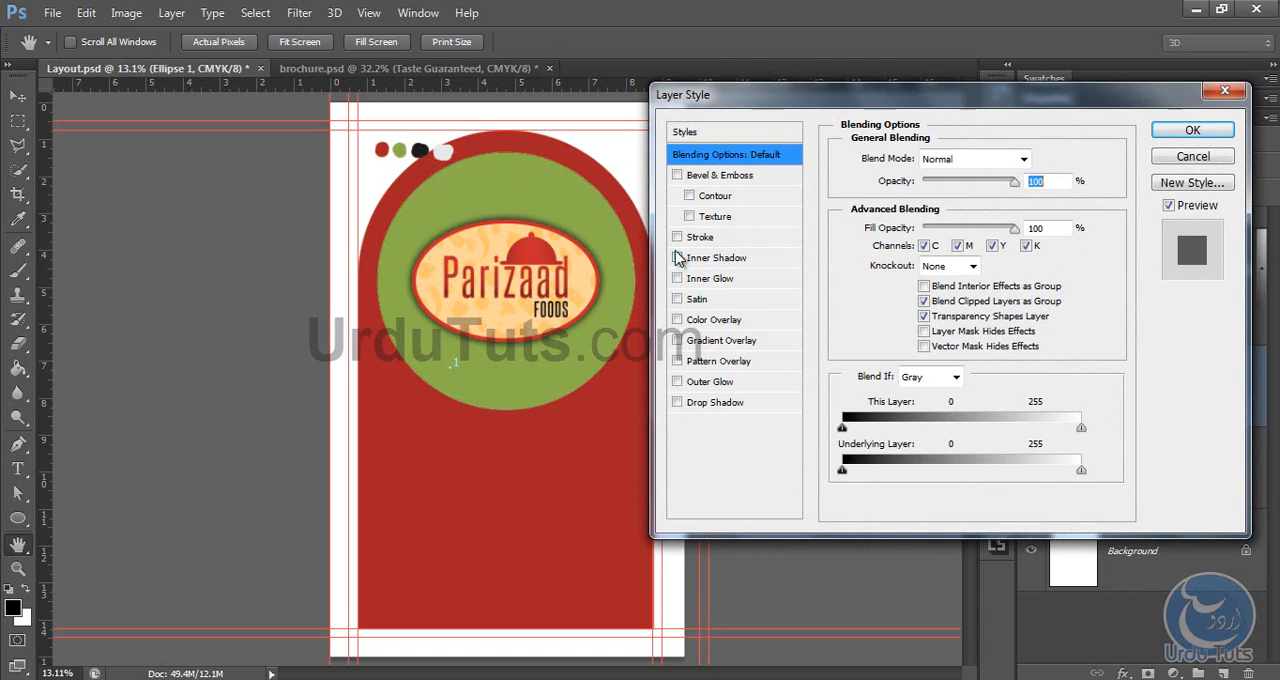
{"action": "left_click", "coordinate": [677, 237]}
{"action": "left_click", "coordinate": [705, 238]}
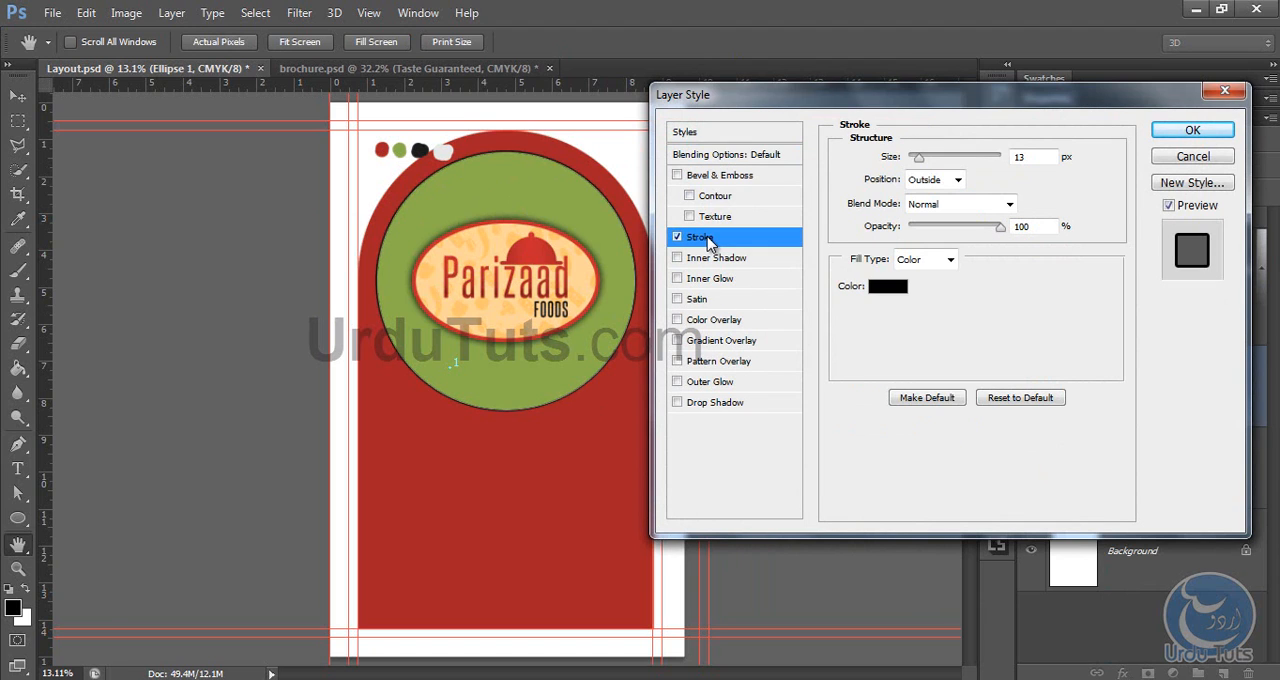
{"action": "left_click", "coordinate": [903, 287]}
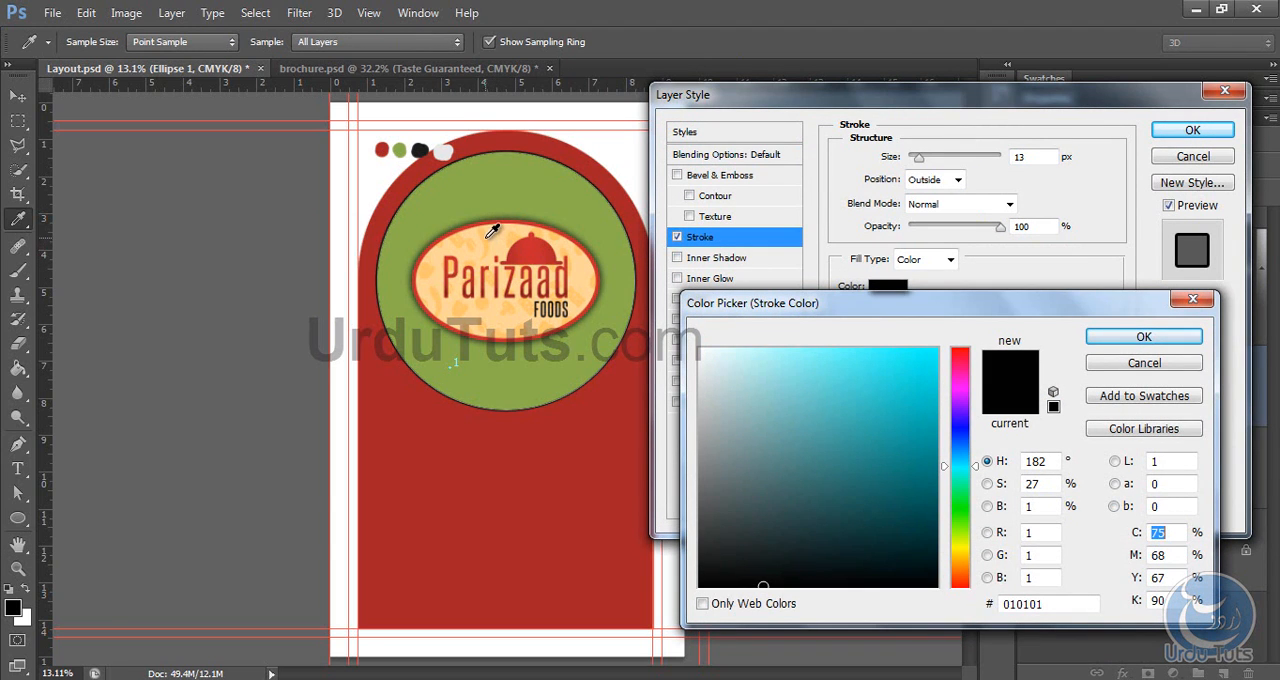
{"action": "left_click", "coordinate": [492, 232]}
{"action": "left_click", "coordinate": [497, 238]}
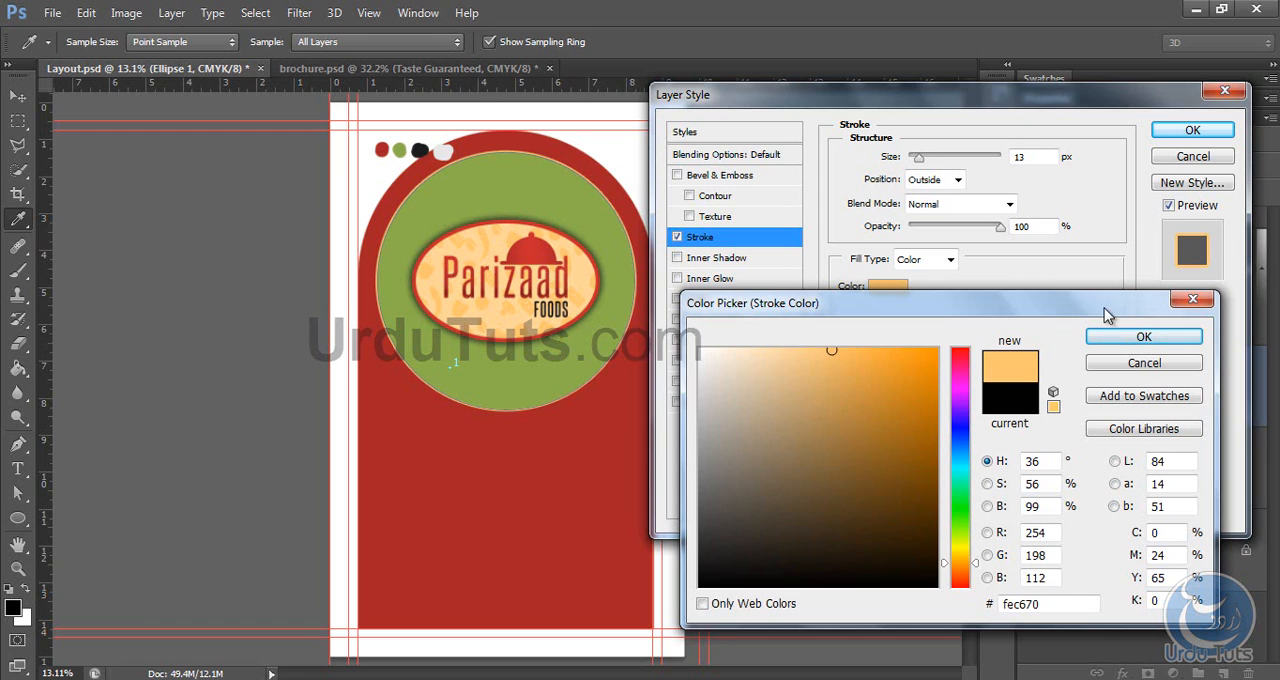
{"action": "left_click", "coordinate": [1143, 337]}
{"action": "mouse_move", "coordinate": [919, 158]}
{"action": "left_mouse_down"}
{"action": "mouse_move", "coordinate": [940, 165]}
{"action": "mouse_move", "coordinate": [926, 170]}
{"action": "left_mouse_up"}
{"action": "left_click", "coordinate": [1192, 131]}
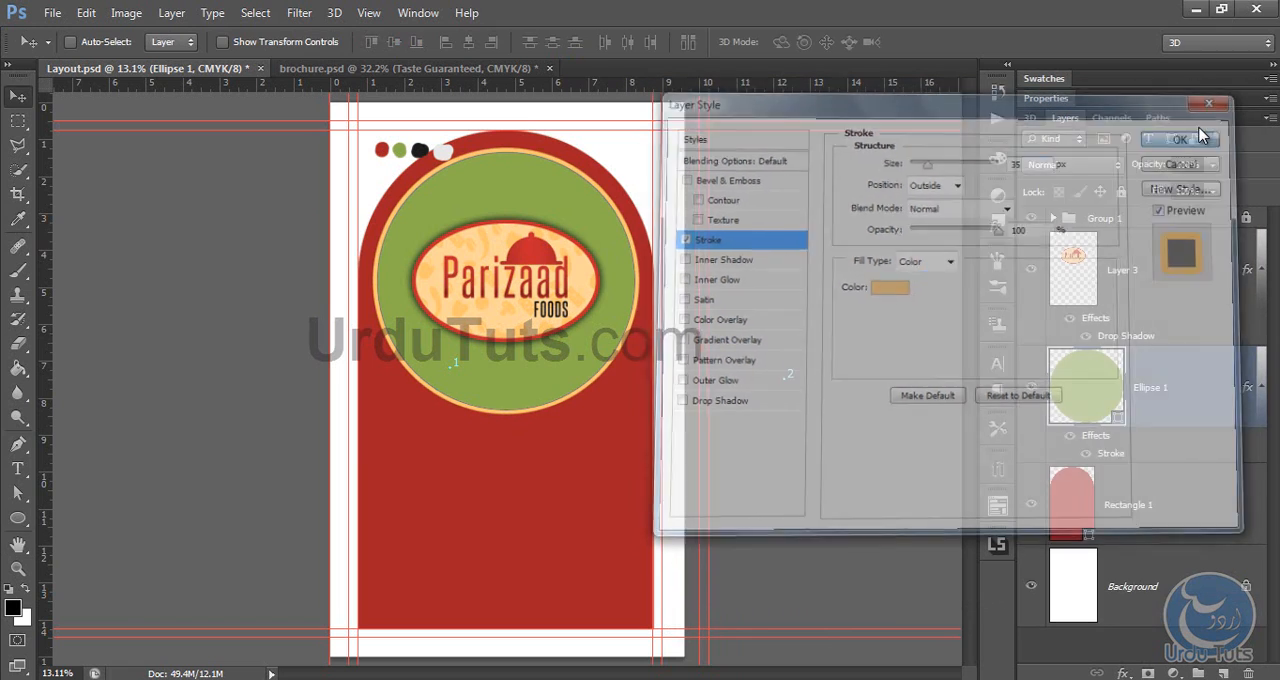
Step: Copy the Shape 1 vegetable layer from brochure.psd into Layout.psd, placing it directly above the Background layer
{"action": "left_click", "coordinate": [1185, 505]}
{"action": "left_click", "coordinate": [1153, 600]}
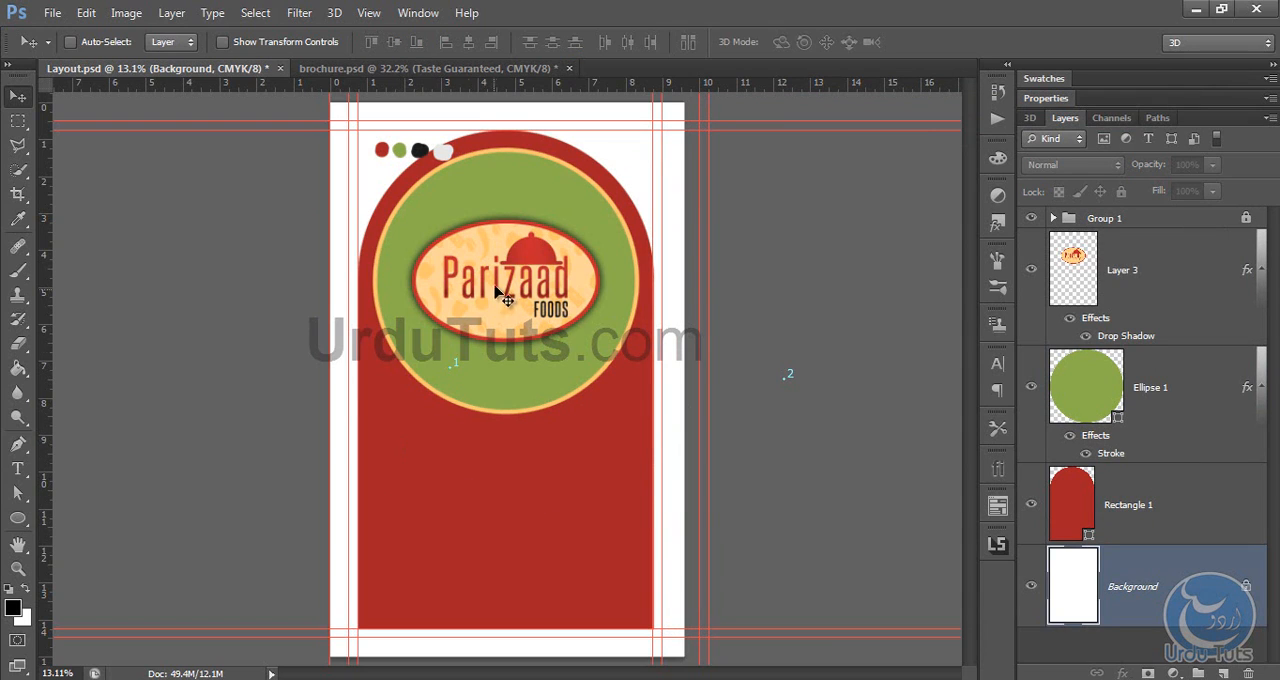
{"action": "left_click", "coordinate": [386, 70]}
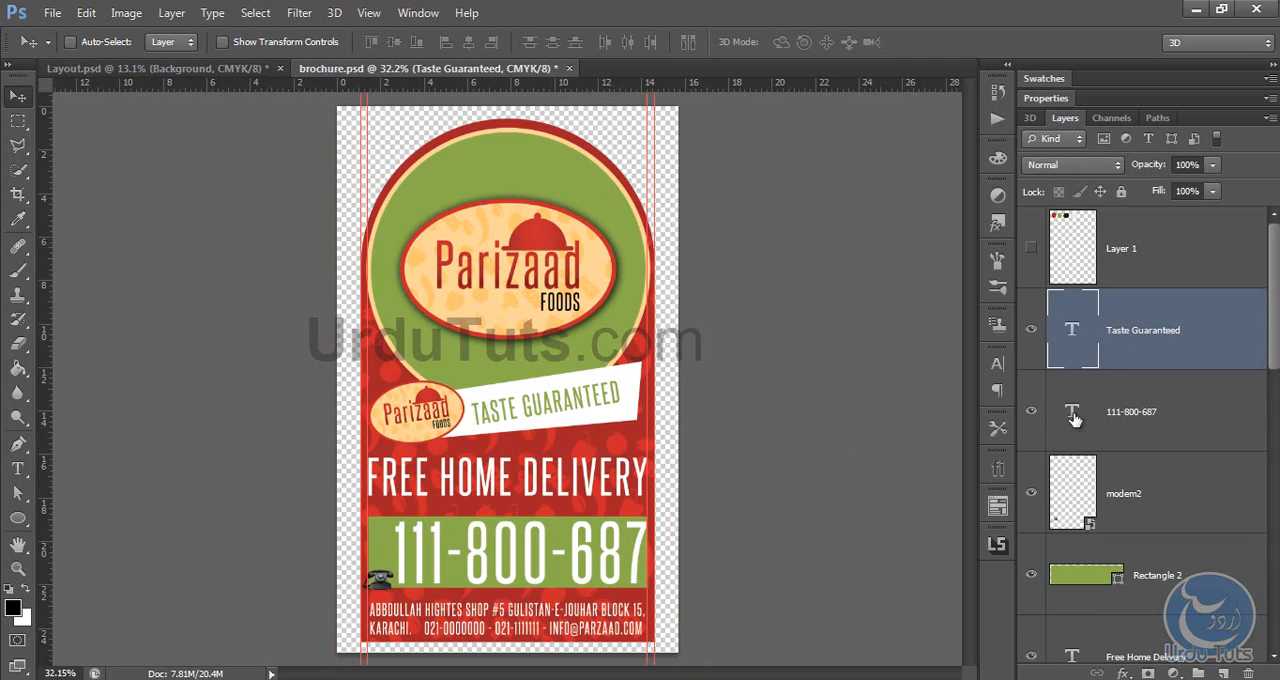
{"action": "scroll", "coordinate": [1073, 418], "scroll_direction": "down", "scroll_amount": 10}
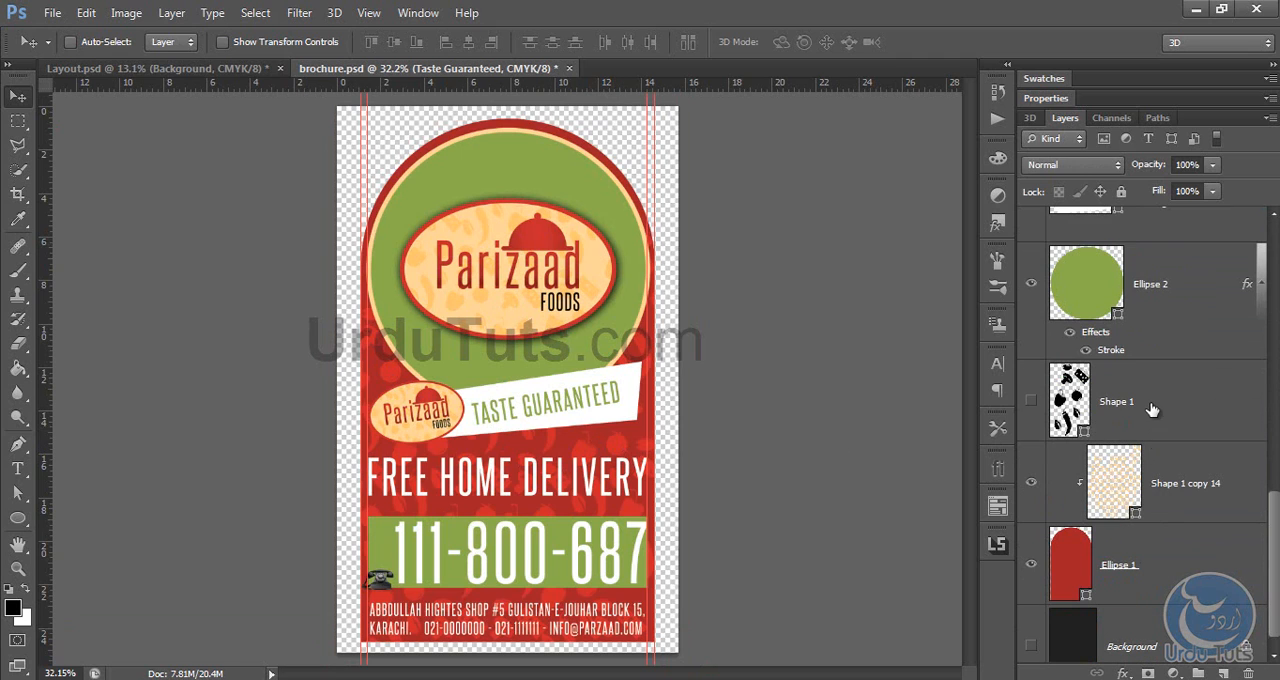
{"action": "left_click", "coordinate": [1152, 410]}
{"action": "left_click", "coordinate": [1135, 488]}
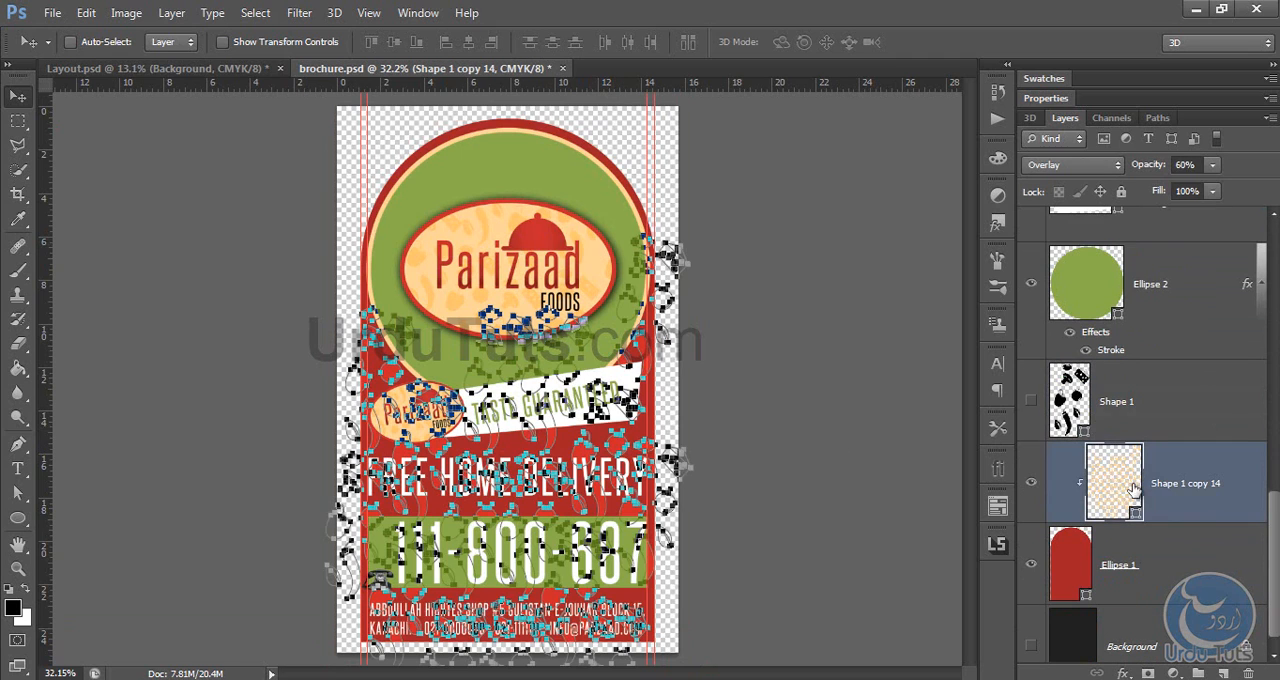
{"action": "left_click", "coordinate": [1128, 406]}
{"action": "left_click_drag", "start_coordinate": [430, 354], "coordinate": [490, 508]}
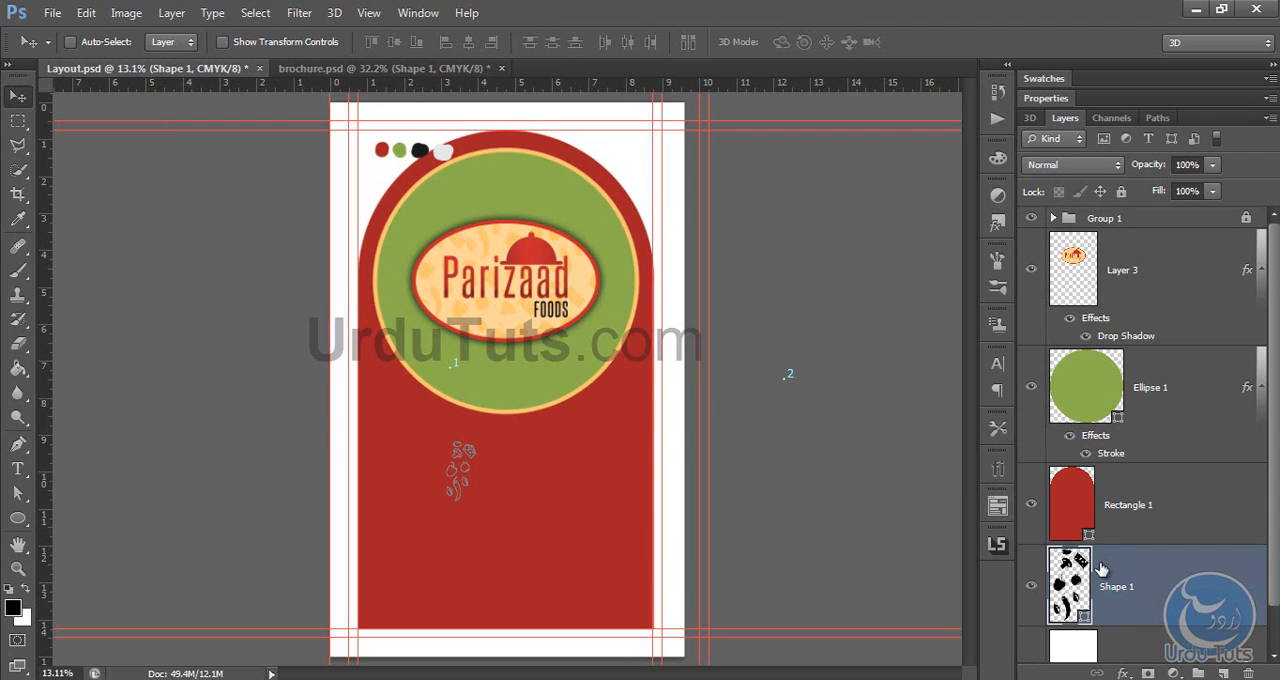
Step: Move the vegetable shape layer above the red arch and recolour it light orange #fec670
{"action": "mouse_move", "coordinate": [1106, 560]}
{"action": "left_mouse_down"}
{"action": "mouse_move", "coordinate": [1120, 463]}
{"action": "mouse_move", "coordinate": [1122, 476]}
{"action": "left_mouse_up"}
{"action": "key", "text": "ctrl+plus"}
{"action": "key", "text": "ctrl+plus"}
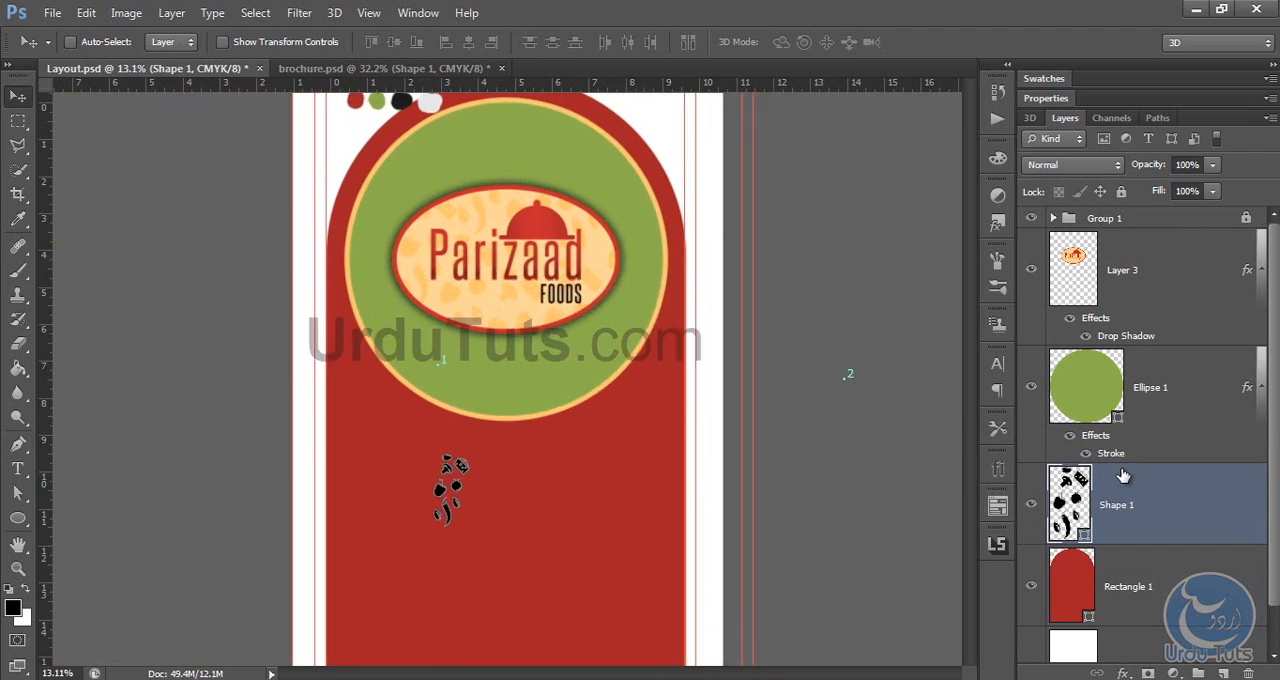
{"action": "left_click_drag", "start_coordinate": [631, 540], "coordinate": [675, 491]}
{"action": "double_click", "coordinate": [1070, 492]}
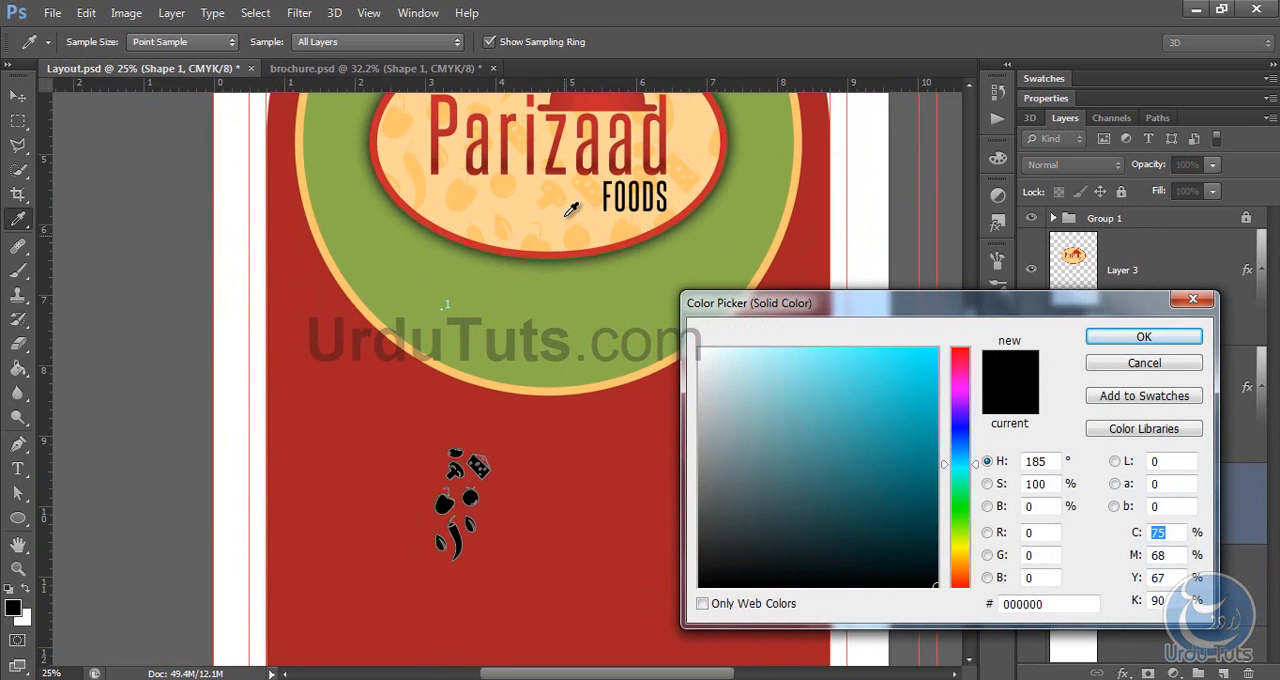
{"action": "left_click", "coordinate": [424, 352]}
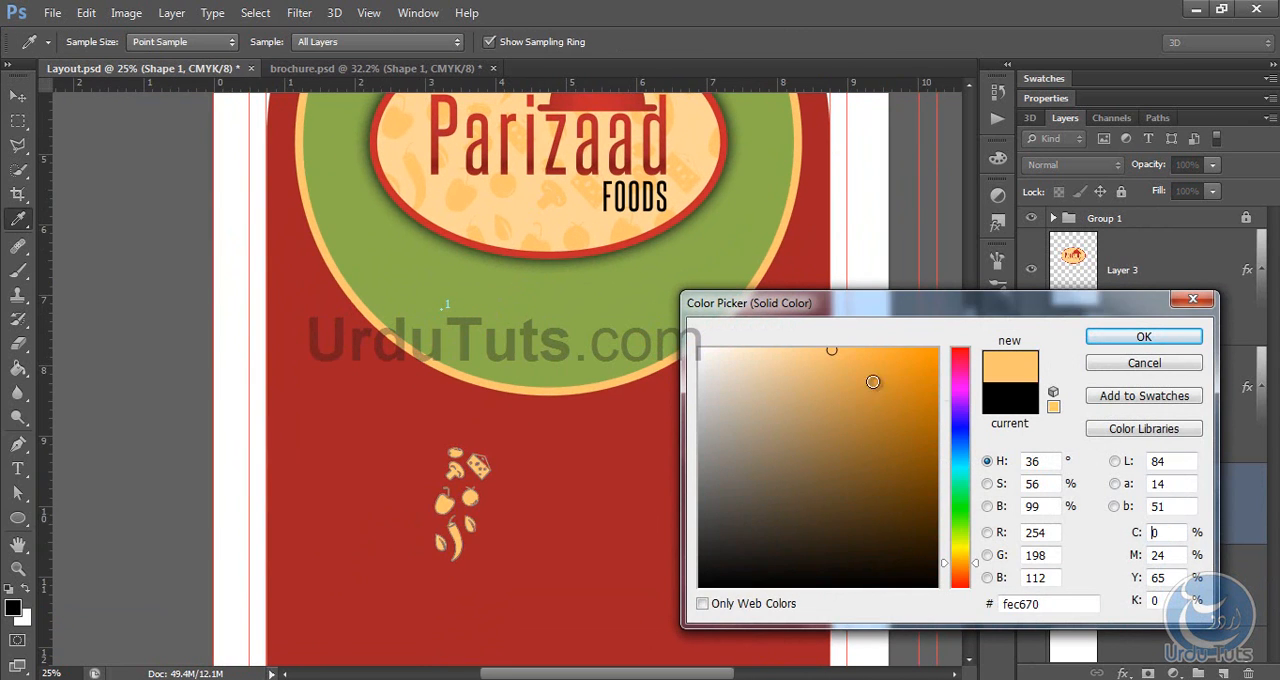
{"action": "left_click", "coordinate": [1102, 336]}
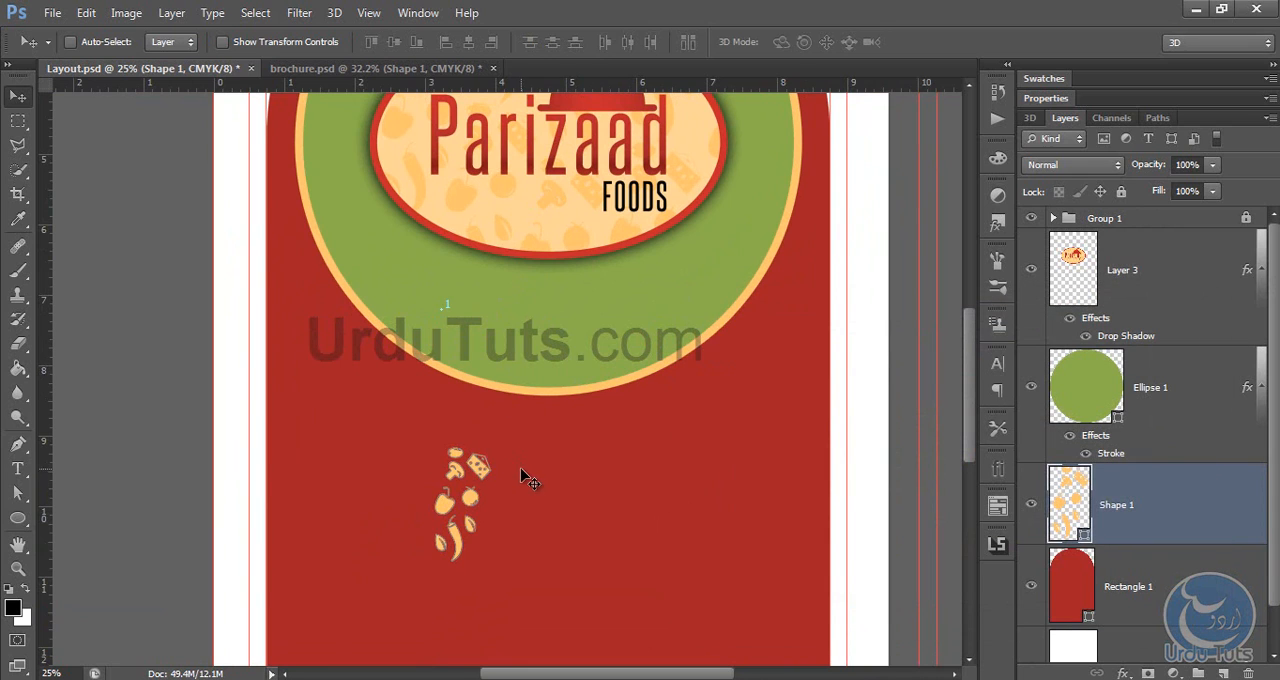
Step: Scale the vegetable shape up to about 147%, keeping its proportions
{"action": "key", "text": "ctrl+t"}
{"action": "left_click_drag", "start_coordinate": [484, 440], "coordinate": [519, 397]}
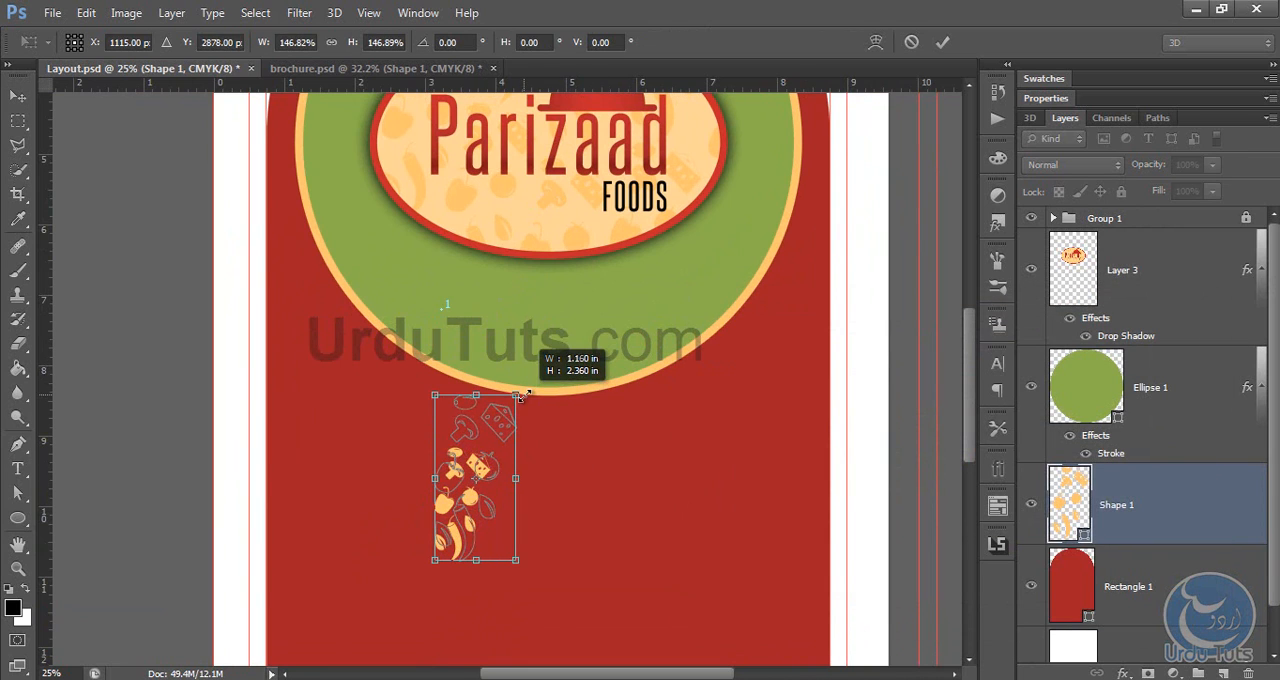
{"action": "key", "text": "Return"}
{"action": "scroll", "coordinate": [500, 214], "scroll_direction": "down", "scroll_amount": 5}
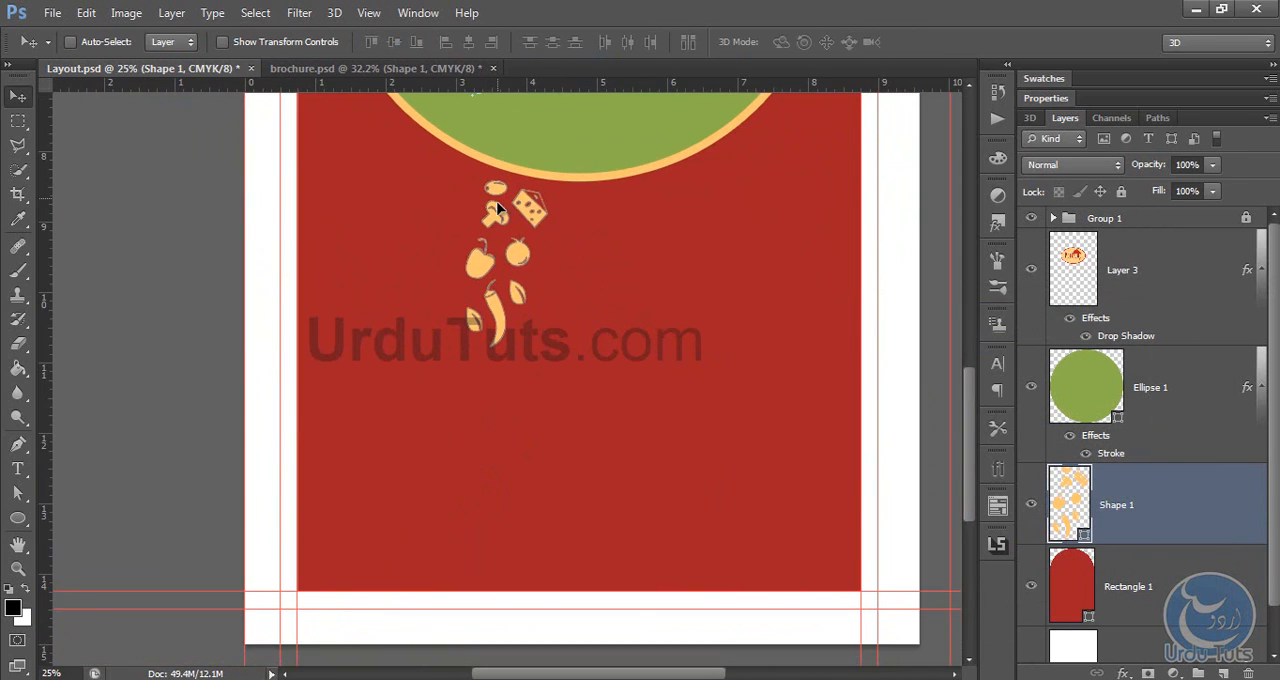
Step: Move the vegetable cluster to the arch's left edge and duplicate it repeatedly to fill the left side up to the green circle
{"action": "left_click_drag", "start_coordinate": [497, 208], "coordinate": [353, 209]}
{"action": "left_click_drag", "start_coordinate": [360, 198], "coordinate": [392, 248]}
{"action": "left_click_drag", "start_coordinate": [456, 397], "coordinate": [401, 252]}
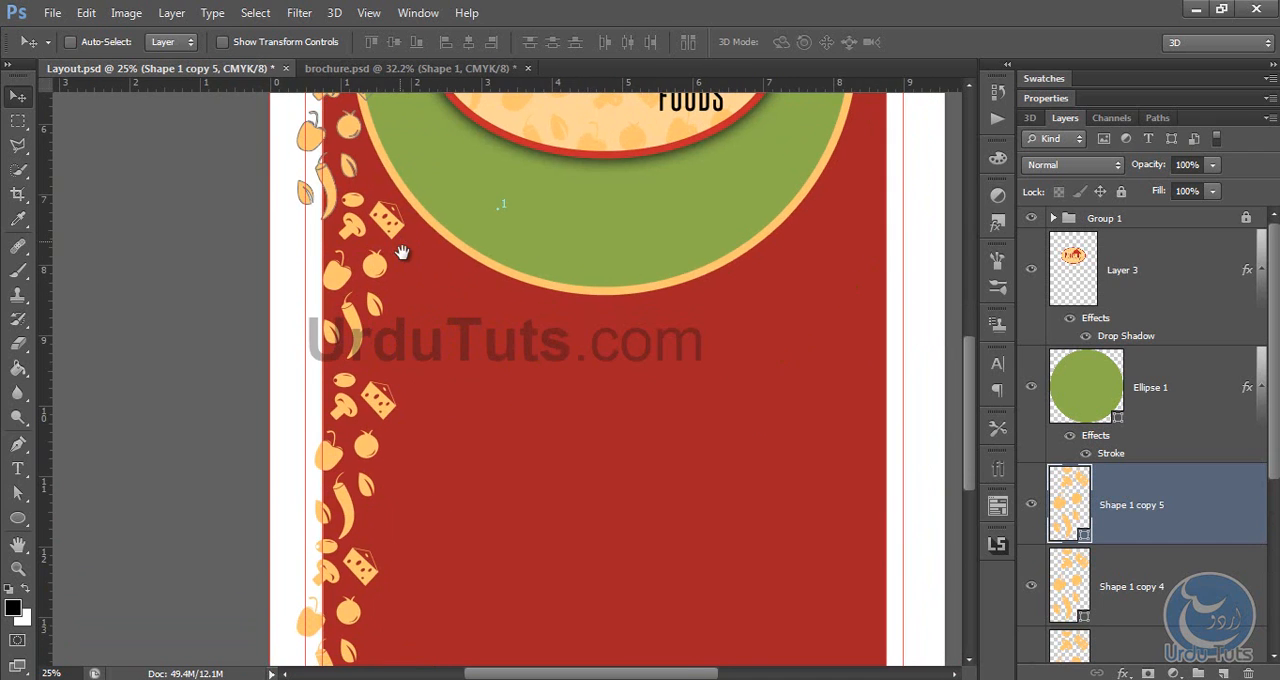
{"action": "left_click_drag", "start_coordinate": [338, 121], "coordinate": [437, 260]}
{"action": "left_click_drag", "start_coordinate": [440, 297], "coordinate": [434, 478]}
{"action": "left_click_drag", "start_coordinate": [433, 486], "coordinate": [416, 463]}
{"action": "left_click_drag", "start_coordinate": [413, 460], "coordinate": [501, 369]}
{"action": "left_click_drag", "start_coordinate": [494, 348], "coordinate": [484, 516]}
{"action": "left_click_drag", "start_coordinate": [485, 512], "coordinate": [503, 399]}
{"action": "left_click_drag", "start_coordinate": [512, 407], "coordinate": [600, 323]}
Step: Flip another vegetable cluster copy horizontally, rotate it slightly and fit it under the green circle's lower-left edge
{"action": "left_click_drag", "start_coordinate": [620, 339], "coordinate": [483, 297]}
{"action": "key", "text": "ctrl+t"}
{"action": "right_click", "coordinate": [595, 470]}
{"action": "left_click", "coordinate": [622, 435]}
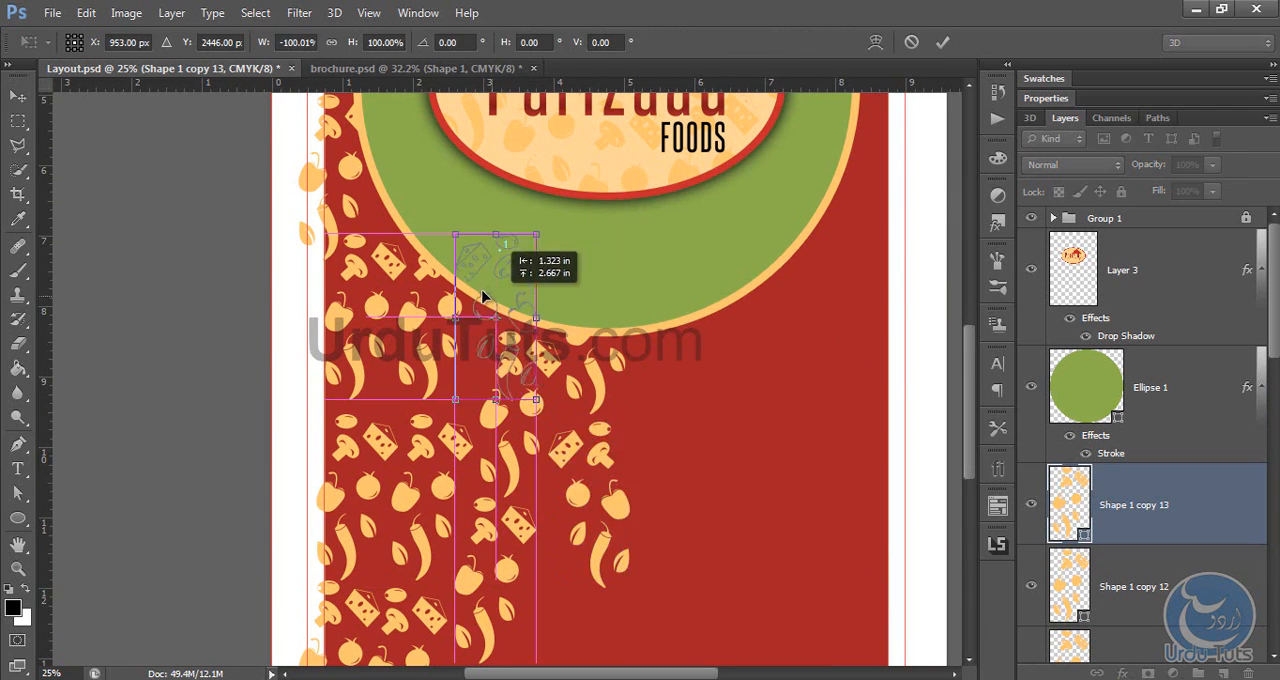
{"action": "left_click_drag", "start_coordinate": [560, 223], "coordinate": [579, 241]}
{"action": "left_click_drag", "start_coordinate": [520, 281], "coordinate": [517, 249]}
{"action": "left_click_drag", "start_coordinate": [513, 206], "coordinate": [512, 196]}
{"action": "key", "text": "Return"}
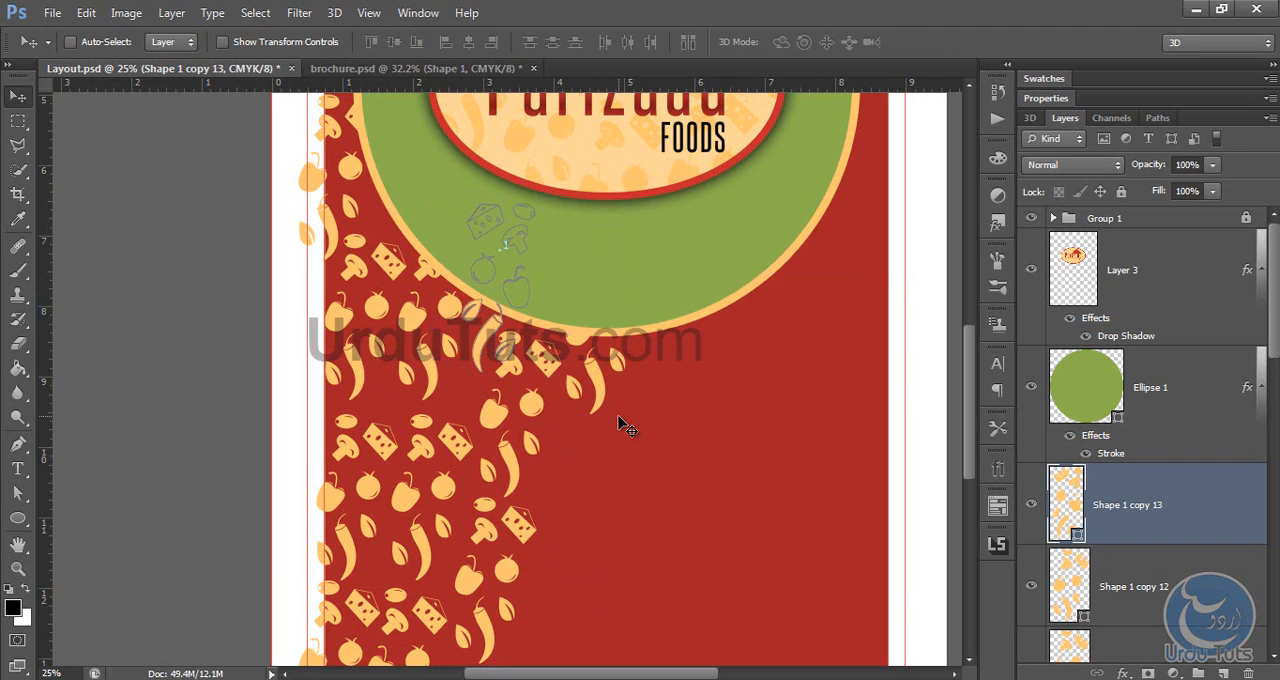
Step: Add a layer mask to the flipped cluster and paint out its overlapping leaves with a black 80 px brush
{"action": "key", "text": "ctrl+plus"}
{"action": "left_click", "coordinate": [1150, 672]}
{"action": "key", "text": "b"}
{"action": "key", "text": "bracketleft"}
{"action": "key", "text": "bracketleft"}
{"action": "key", "text": "bracketleft"}
{"action": "key", "text": "bracketleft"}
{"action": "key", "text": "bracketleft"}
{"action": "key", "text": "bracketleft"}
{"action": "key", "text": "bracketleft"}
{"action": "key", "text": "bracketleft"}
{"action": "key", "text": "bracketleft"}
{"action": "key", "text": "bracketleft"}
{"action": "key", "text": "bracketleft"}
{"action": "key", "text": "bracketleft"}
{"action": "key", "text": "bracketleft"}
{"action": "key", "text": "bracketleft"}
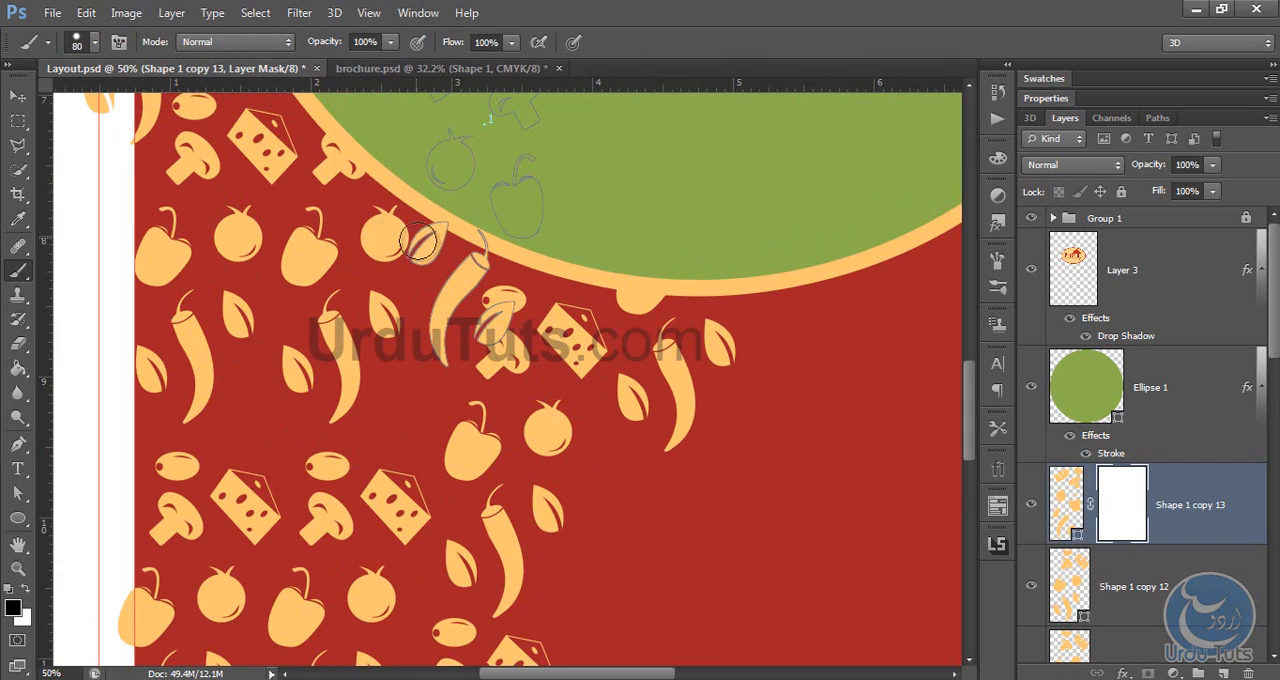
{"action": "left_click_drag", "start_coordinate": [416, 254], "coordinate": [436, 232]}
{"action": "left_click_drag", "start_coordinate": [485, 336], "coordinate": [505, 304]}
Step: Duplicate the masked cluster into the gap to its lower left and mask out everything except the tomato
{"action": "key", "text": "v"}
{"action": "mouse_move", "coordinate": [467, 201]}
{"action": "left_mouse_down"}
{"action": "mouse_move", "coordinate": [462, 192]}
{"action": "mouse_move", "coordinate": [302, 456]}
{"action": "left_mouse_up"}
{"action": "left_click", "coordinate": [1070, 522]}
{"action": "left_click", "coordinate": [18, 275]}
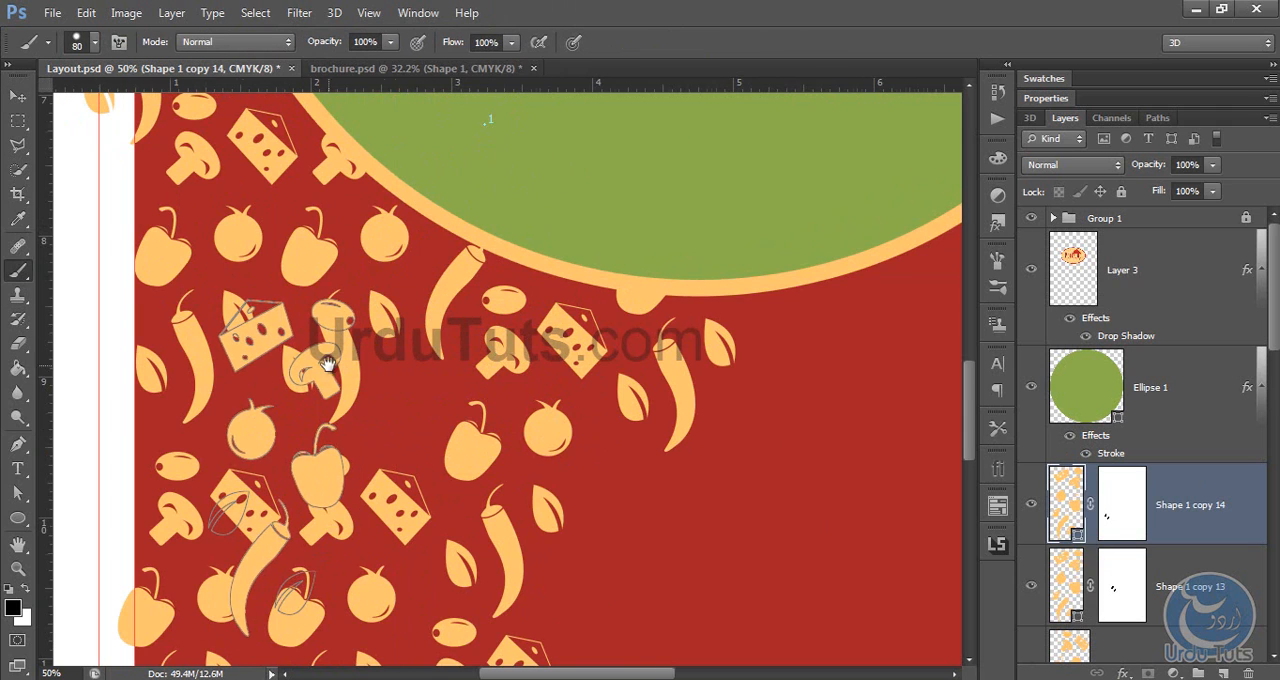
{"action": "left_click_drag", "start_coordinate": [330, 366], "coordinate": [457, 301]}
{"action": "left_click", "coordinate": [1122, 504]}
{"action": "mouse_move", "coordinate": [409, 268]}
{"action": "left_mouse_down"}
{"action": "mouse_move", "coordinate": [399, 240]}
{"action": "mouse_move", "coordinate": [469, 316]}
{"action": "mouse_move", "coordinate": [386, 486]}
{"action": "mouse_move", "coordinate": [374, 550]}
{"action": "left_mouse_up"}
{"action": "left_click", "coordinate": [1198, 421]}
{"action": "left_click", "coordinate": [1118, 530]}
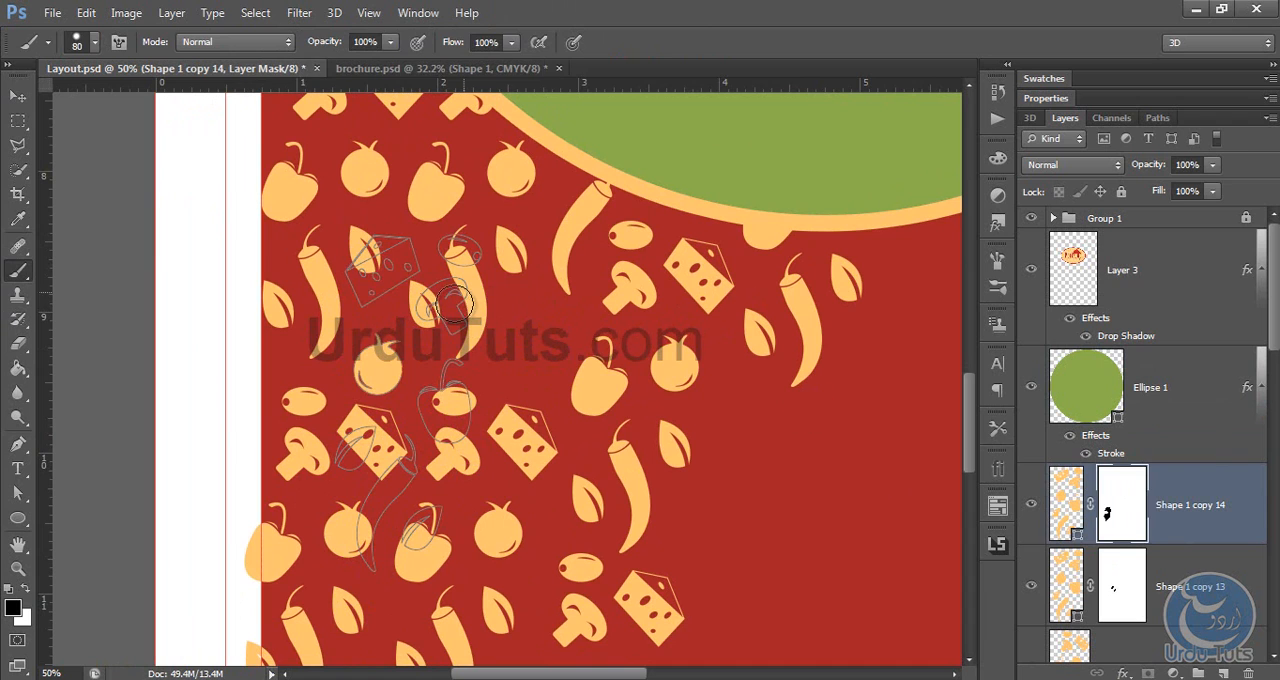
Step: Duplicate the isolated tomato into the neighbouring gap to its right
{"action": "key", "text": "v"}
{"action": "left_click_drag", "start_coordinate": [380, 335], "coordinate": [533, 348]}
{"action": "left_click", "coordinate": [1083, 574]}
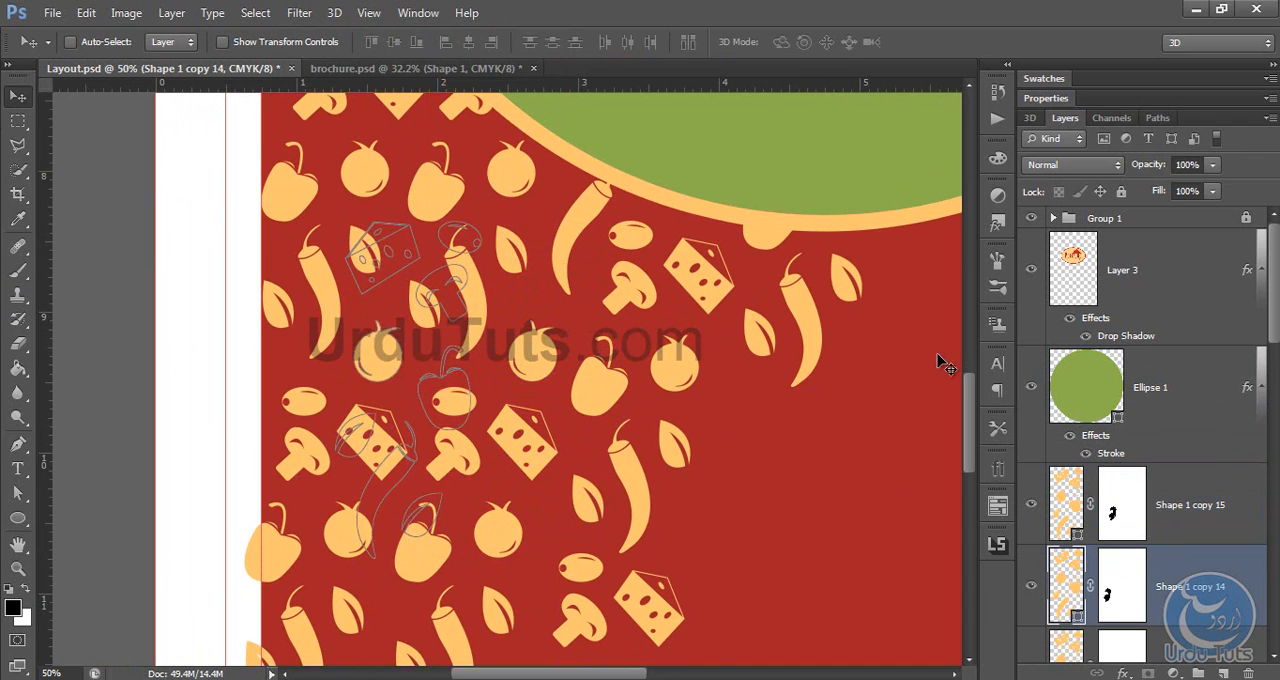
Step: Add more copies of an unmasked vegetable cluster towards the middle and lower part of the red arch
{"action": "left_click_drag", "start_coordinate": [734, 462], "coordinate": [644, 330]}
{"action": "scroll", "coordinate": [1215, 480], "scroll_direction": "down", "scroll_amount": 4}
{"action": "left_click", "coordinate": [1180, 511]}
{"action": "left_click_drag", "start_coordinate": [668, 197], "coordinate": [607, 530]}
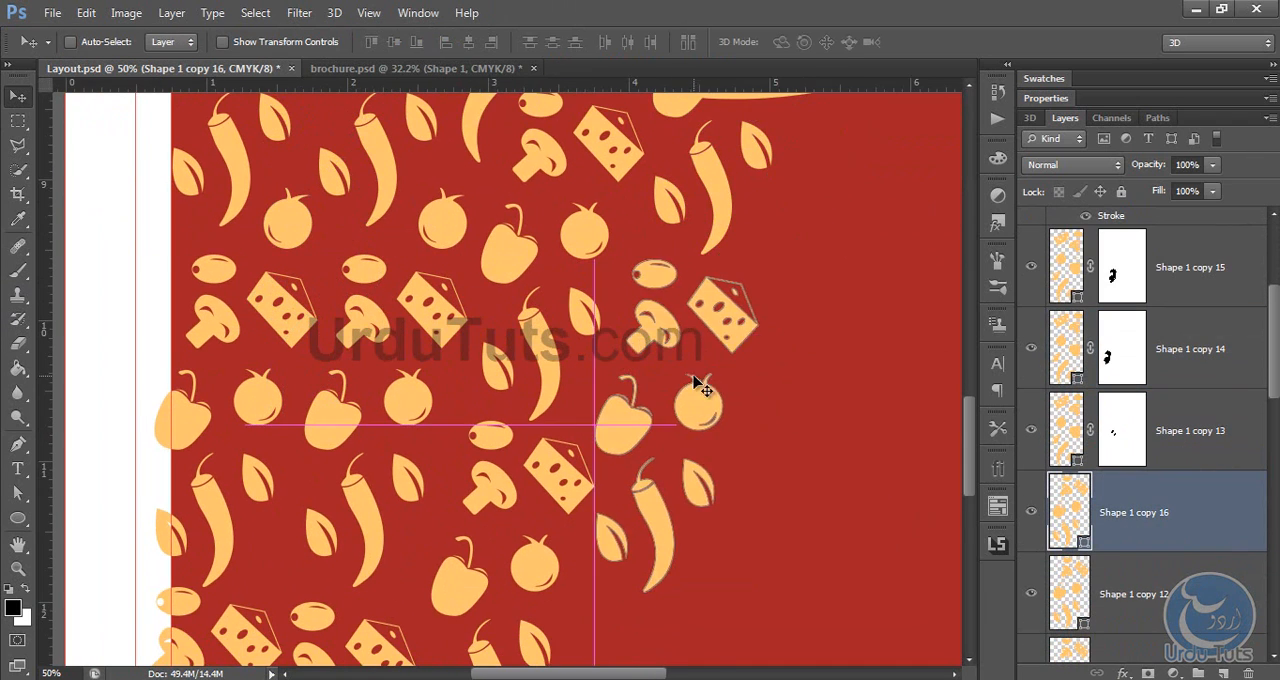
{"action": "left_click_drag", "start_coordinate": [700, 380], "coordinate": [680, 175]}
{"action": "left_click_drag", "start_coordinate": [662, 205], "coordinate": [612, 535]}
{"action": "left_click_drag", "start_coordinate": [620, 490], "coordinate": [598, 342]}
{"action": "left_click_drag", "start_coordinate": [616, 326], "coordinate": [607, 343]}
{"action": "left_click_drag", "start_coordinate": [592, 334], "coordinate": [730, 291]}
{"action": "left_click_drag", "start_coordinate": [700, 285], "coordinate": [668, 366]}
{"action": "left_click_drag", "start_coordinate": [658, 362], "coordinate": [704, 486]}
Step: Flip one lower vegetable cluster horizontally, then flip another vertically and place it across the arch's bottom edge
{"action": "key", "text": "ctrl+t"}
{"action": "right_click", "coordinate": [704, 252]}
{"action": "left_click", "coordinate": [750, 514]}
{"action": "key", "text": "Return"}
{"action": "key", "text": "ctrl+t"}
{"action": "right_click", "coordinate": [704, 488]}
{"action": "scroll", "coordinate": [686, 251], "scroll_direction": "up", "scroll_amount": 5}
{"action": "left_click_drag", "start_coordinate": [686, 251], "coordinate": [660, 372]}
{"action": "key", "text": "Return"}
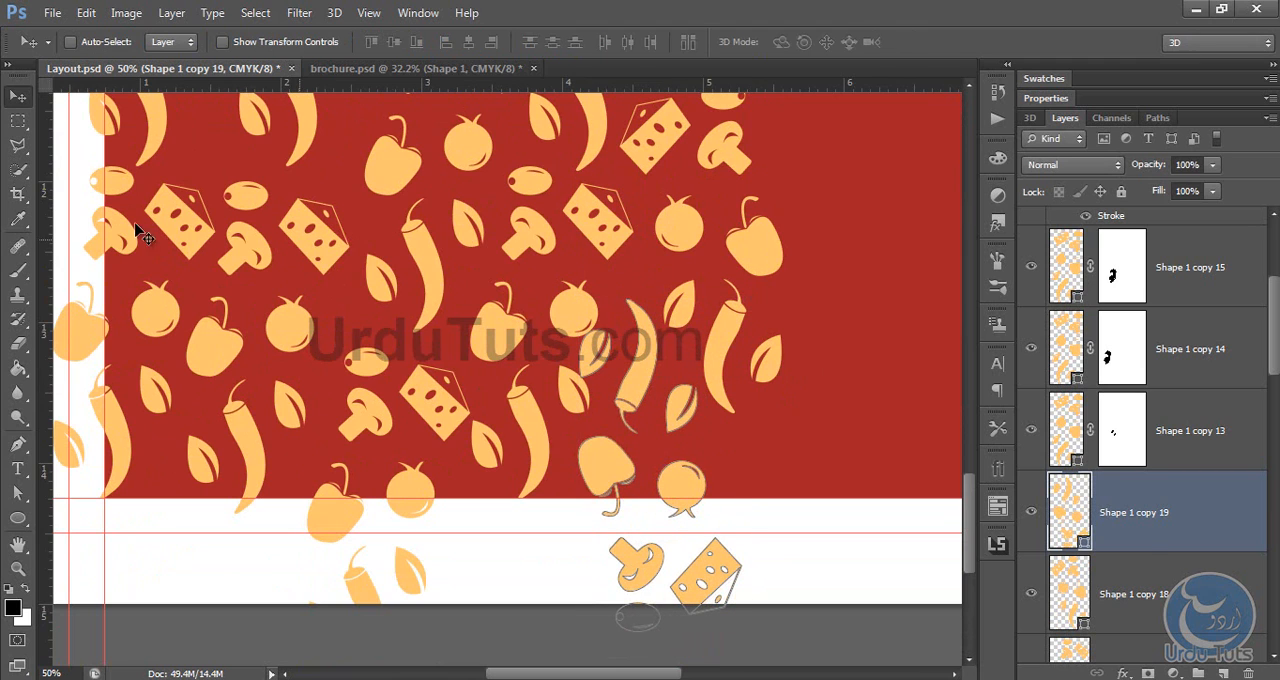
Step: Add a layer mask to the upside-down cluster and paint out its overlapping leaf
{"action": "left_click", "coordinate": [1147, 673]}
{"action": "key", "text": "b"}
{"action": "key", "text": "v"}
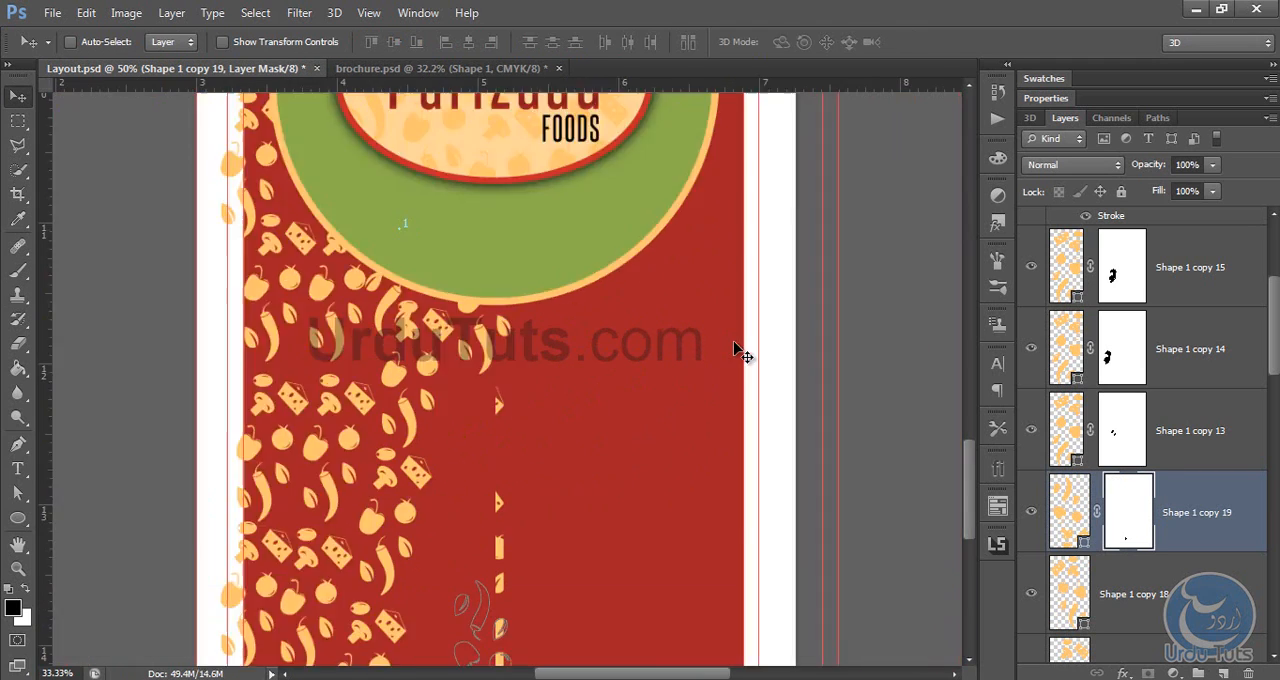
{"action": "key", "text": "ctrl+0"}
{"action": "left_click_drag", "start_coordinate": [511, 605], "coordinate": [595, 540], "text": "alt"}
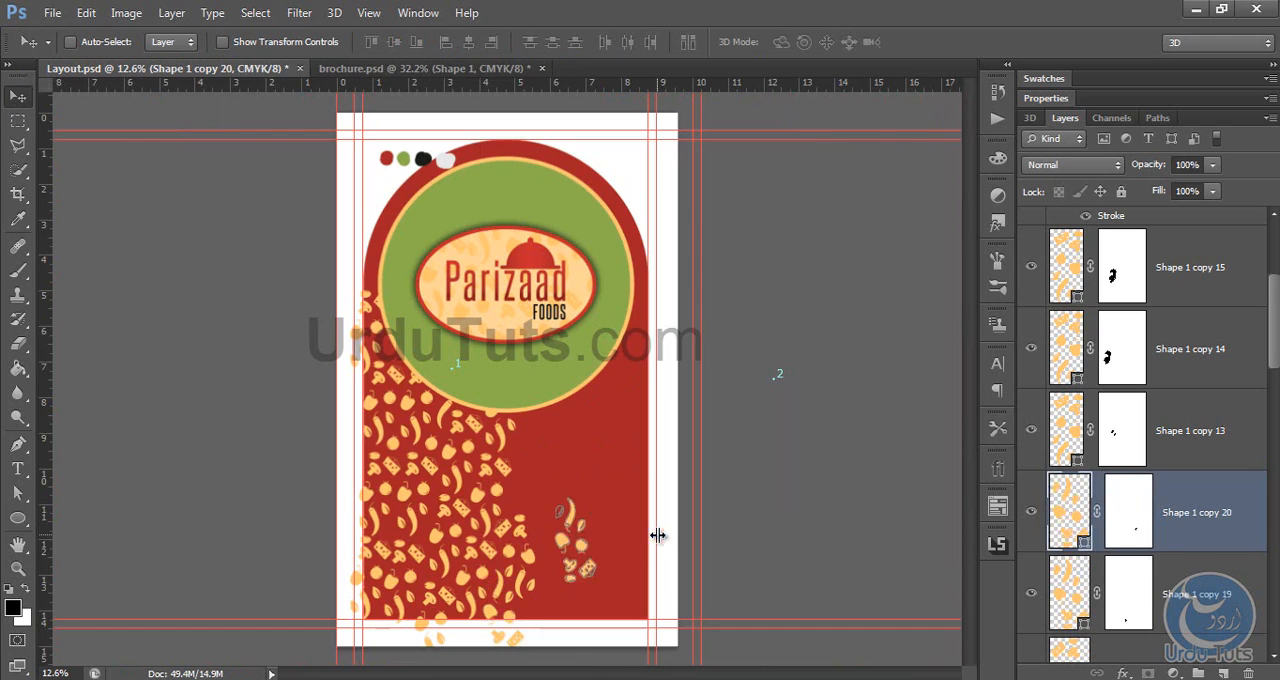
{"action": "key", "text": "Delete"}
{"action": "key", "text": "Delete"}
Step: Duplicate all the vegetable cluster layers together, flip the copies horizontally and position them over the right side of the arch
{"action": "left_click", "coordinate": [1184, 254]}
{"action": "scroll", "coordinate": [1198, 445], "scroll_direction": "down", "scroll_amount": 2}
{"action": "scroll", "coordinate": [1180, 500], "scroll_direction": "down", "scroll_amount": 10}
{"action": "left_click", "coordinate": [1114, 508], "text": "shift"}
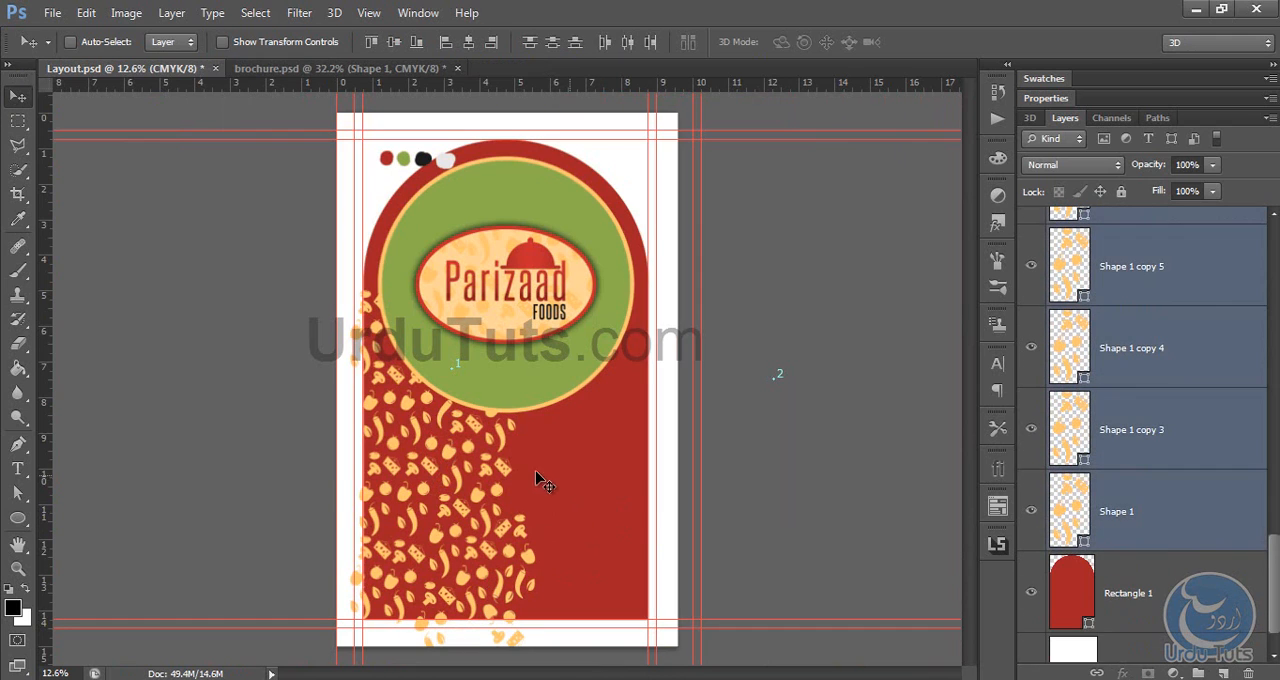
{"action": "key", "text": "ctrl+t"}
{"action": "right_click", "coordinate": [449, 413]}
{"action": "left_click_drag", "start_coordinate": [412, 424], "coordinate": [599, 391]}
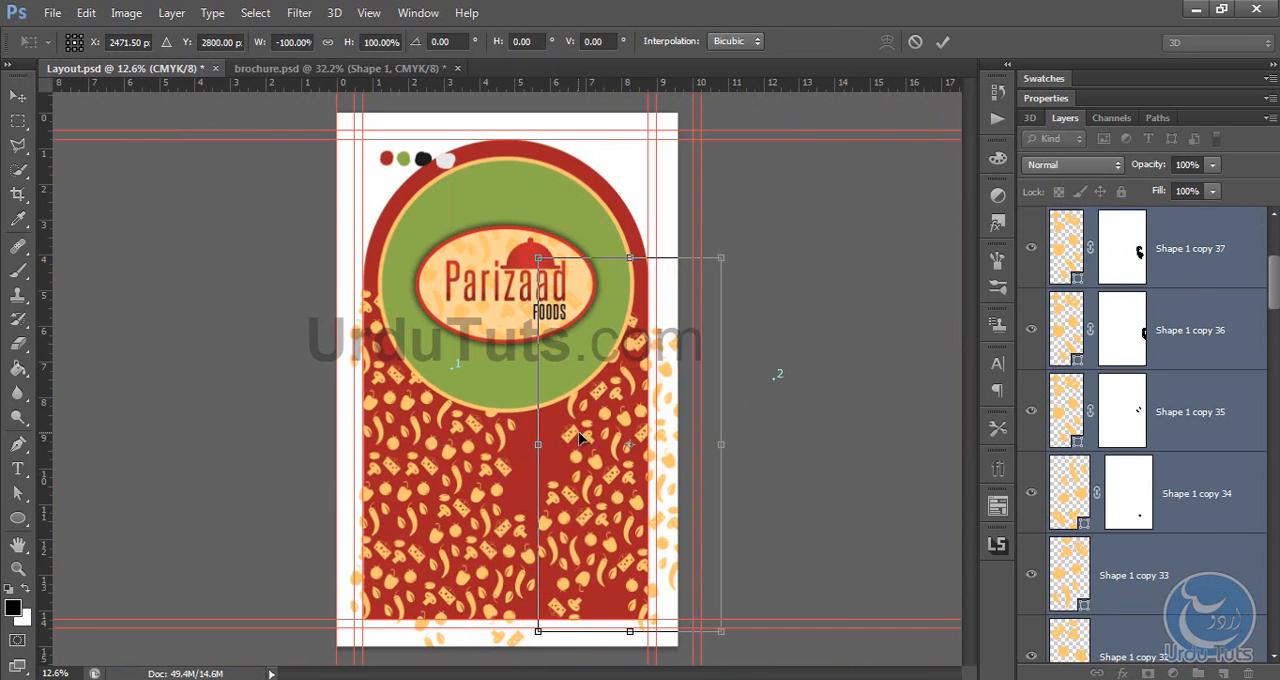
{"action": "right_click", "coordinate": [597, 442]}
{"action": "left_click", "coordinate": [633, 409]}
{"action": "mouse_move", "coordinate": [609, 476]}
{"action": "left_mouse_down"}
{"action": "mouse_move", "coordinate": [627, 484]}
{"action": "mouse_move", "coordinate": [611, 478]}
{"action": "left_mouse_up"}
{"action": "right_click", "coordinate": [622, 438]}
{"action": "left_click", "coordinate": [648, 403]}
{"action": "left_click_drag", "start_coordinate": [615, 423], "coordinate": [629, 423]}
{"action": "key", "text": "Return"}
Step: Duplicate one vegetable cluster, adjust its rotation and fit it into the central gap below the green circle
{"action": "left_click", "coordinate": [1134, 575]}
{"action": "left_click_drag", "start_coordinate": [567, 454], "coordinate": [504, 299], "text": "alt"}
{"action": "key", "text": "ctrl+plus"}
{"action": "key", "text": "ctrl+plus"}
{"action": "key", "text": "ctrl+t"}
{"action": "right_click", "coordinate": [516, 430]}
{"action": "left_click", "coordinate": [545, 328]}
{"action": "left_click_drag", "start_coordinate": [566, 191], "coordinate": [485, 564]}
{"action": "left_click_drag", "start_coordinate": [515, 312], "coordinate": [527, 312]}
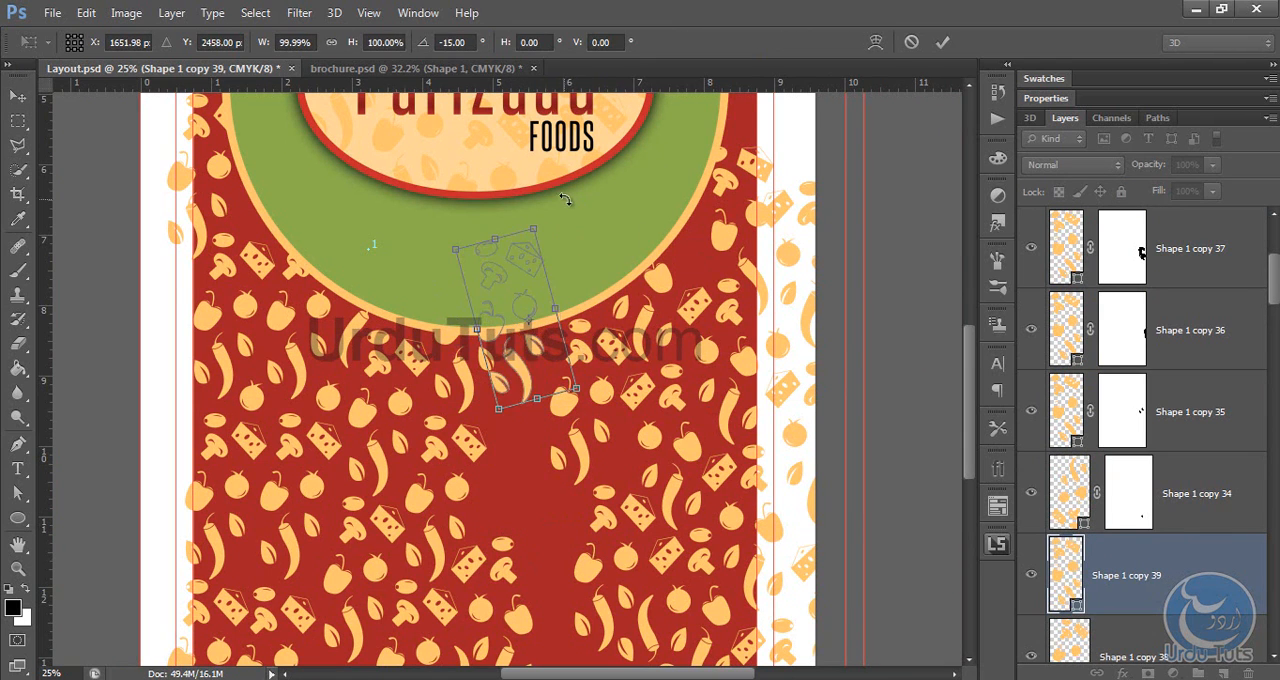
{"action": "left_click_drag", "start_coordinate": [566, 197], "coordinate": [592, 208], "text": "shift"}
{"action": "left_click_drag", "start_coordinate": [515, 285], "coordinate": [479, 129]}
{"action": "key", "text": "Return"}
Step: Duplicate the cluster again, rotate the copy 180° and place it in the gap at the arch's bottom centre
{"action": "left_click_drag", "start_coordinate": [479, 134], "coordinate": [510, 535], "text": "alt"}
{"action": "key", "text": "ctrl+t"}
{"action": "right_click", "coordinate": [513, 487]}
{"action": "left_click", "coordinate": [542, 385]}
{"action": "left_click_drag", "start_coordinate": [516, 455], "coordinate": [478, 237]}
{"action": "key", "text": "Return"}
Step: Rotate another cluster copy by 150° and fit it into the remaining gap in the middle of the arch
{"action": "key", "text": "ctrl+t"}
{"action": "left_click_drag", "start_coordinate": [562, 178], "coordinate": [442, 460], "text": "shift"}
{"action": "left_click_drag", "start_coordinate": [474, 274], "coordinate": [505, 270]}
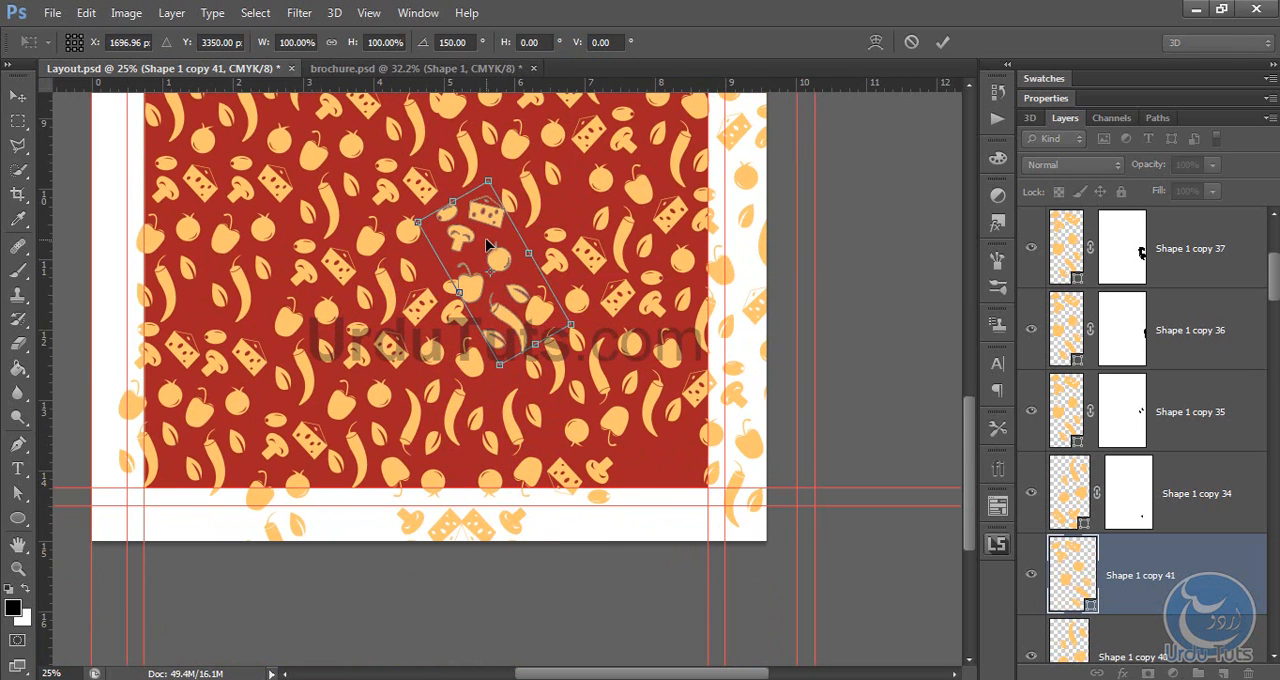
{"action": "key", "text": "Return"}
Step: Add a layer mask to the cluster below the green circle and paint out its overlapping part with a black brush
{"action": "scroll", "coordinate": [1171, 560], "scroll_direction": "down", "scroll_amount": 3}
{"action": "left_click", "coordinate": [1160, 510]}
{"action": "left_click_drag", "start_coordinate": [623, 335], "coordinate": [630, 676]}
{"action": "left_click", "coordinate": [1148, 673]}
{"action": "left_click", "coordinate": [19, 271]}
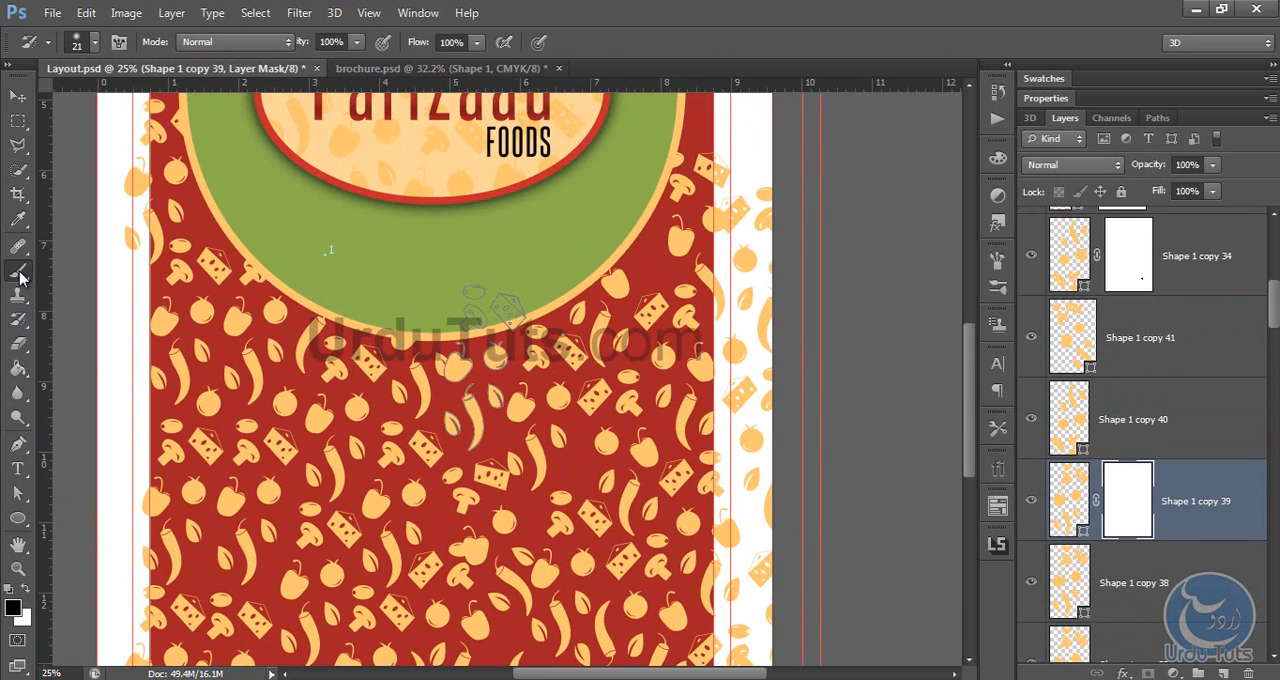
{"action": "mouse_move", "coordinate": [464, 352]}
{"action": "left_mouse_down"}
{"action": "mouse_move", "coordinate": [460, 368]}
{"action": "mouse_move", "coordinate": [453, 358]}
{"action": "left_mouse_up"}
Step: Add a layer mask to Shape 1 copy 40 and paint out its overlapping part near the arch's bottom edge in black
{"action": "left_click", "coordinate": [1112, 402]}
{"action": "left_click_drag", "start_coordinate": [521, 404], "coordinate": [516, 251]}
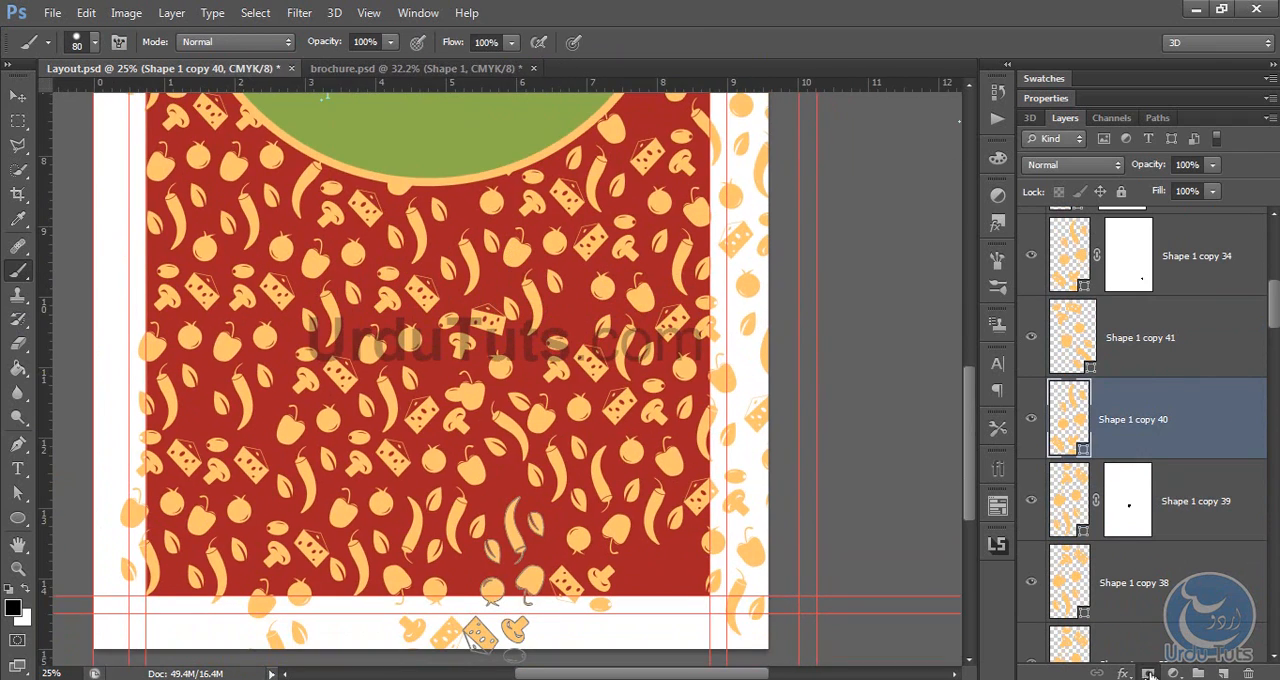
{"action": "left_click", "coordinate": [1148, 673]}
{"action": "left_click_drag", "start_coordinate": [643, 511], "coordinate": [637, 406]}
{"action": "left_click_drag", "start_coordinate": [480, 436], "coordinate": [471, 428]}
Step: Mask Shape 1 copy 41 and paint out the vegetables that overlap neighbouring clusters in the middle of the arch
{"action": "left_click", "coordinate": [1179, 349]}
{"action": "left_click", "coordinate": [1148, 673]}
{"action": "left_click_drag", "start_coordinate": [574, 247], "coordinate": [601, 316]}
{"action": "left_click_drag", "start_coordinate": [481, 358], "coordinate": [482, 338]}
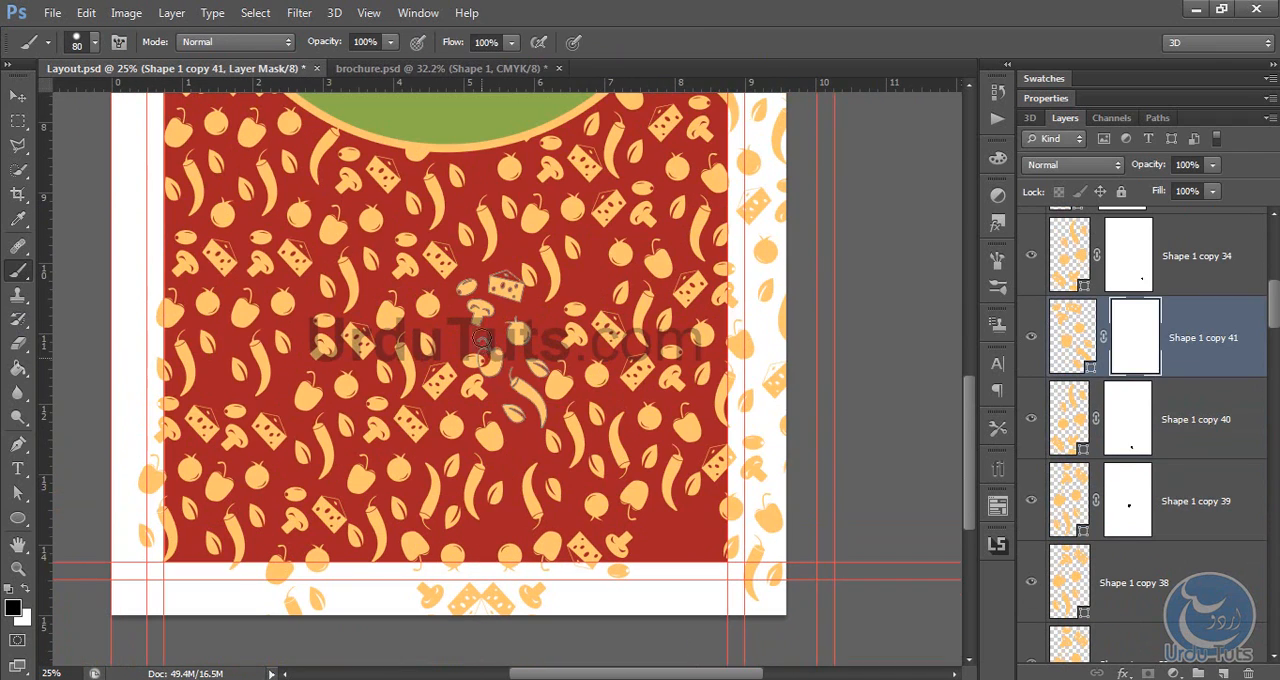
Step: Duplicate the Shape 1 copy 38 cluster and place the copy in the gap at the arch's lower-right corner
{"action": "left_click", "coordinate": [1160, 583]}
{"action": "key", "text": "v"}
{"action": "left_click_drag", "start_coordinate": [543, 206], "coordinate": [503, 574]}
{"action": "key", "text": "ctrl+z"}
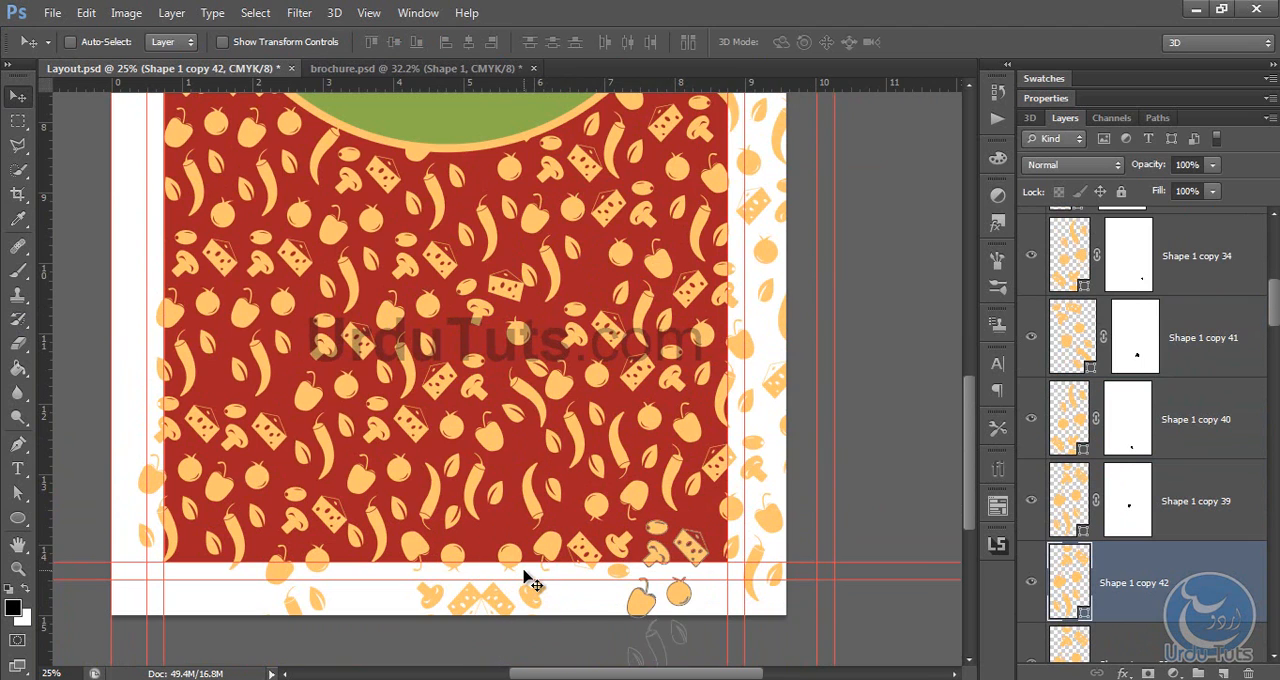
Step: Group all the vegetable cluster layers, from Shape 1 up to Shape 1 copy 37
{"action": "key", "text": "ctrl+0"}
{"action": "scroll", "coordinate": [1196, 562], "scroll_direction": "down", "scroll_amount": 5}
{"action": "scroll", "coordinate": [1196, 562], "scroll_direction": "down", "scroll_amount": 15}
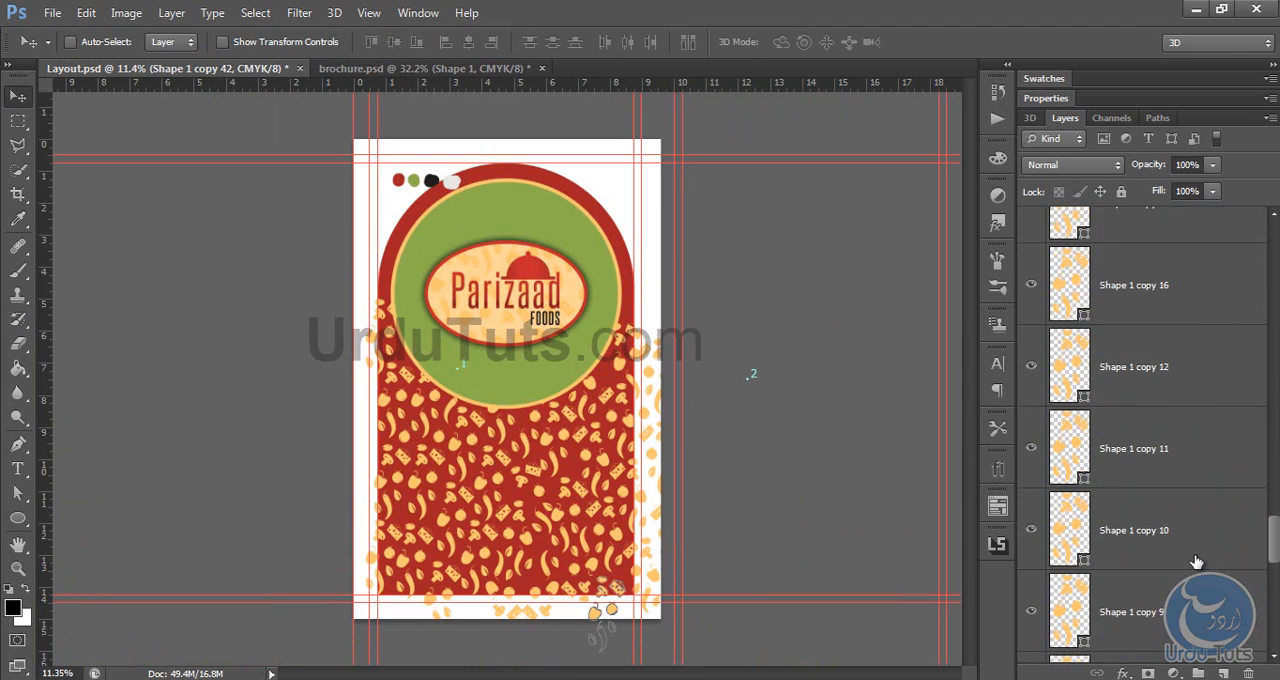
{"action": "left_click", "coordinate": [1156, 461]}
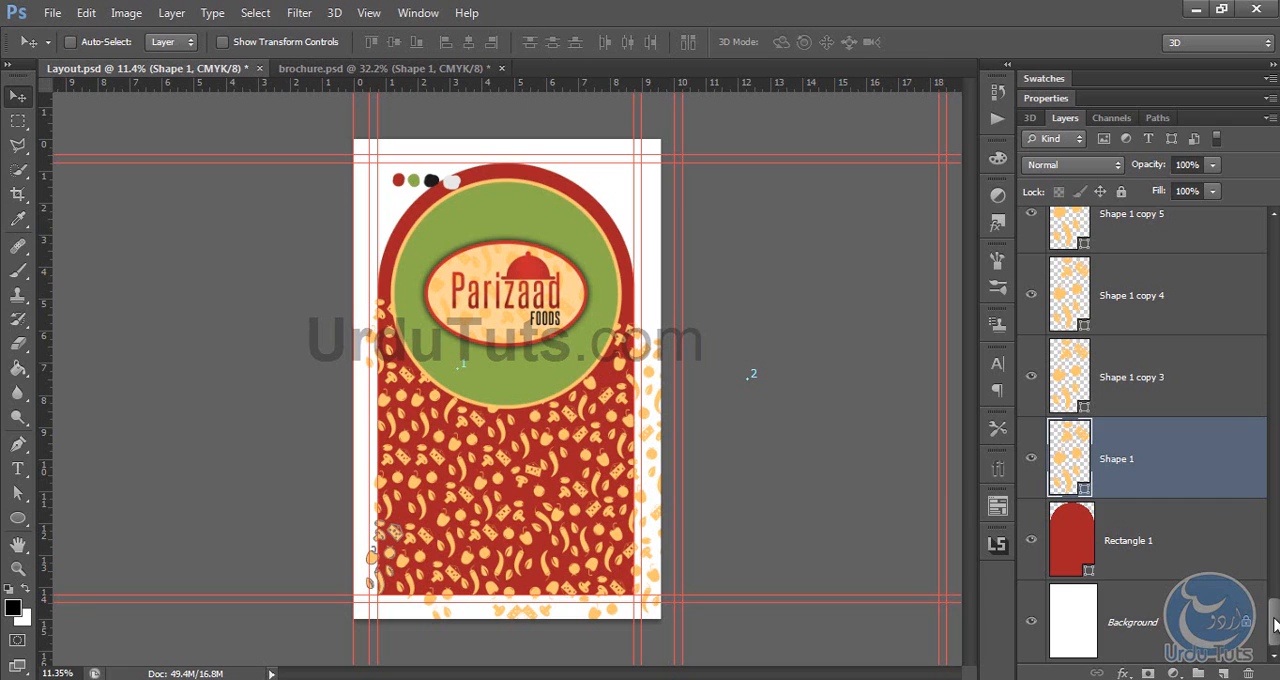
{"action": "left_click_drag", "start_coordinate": [1275, 625], "coordinate": [1278, 236]}
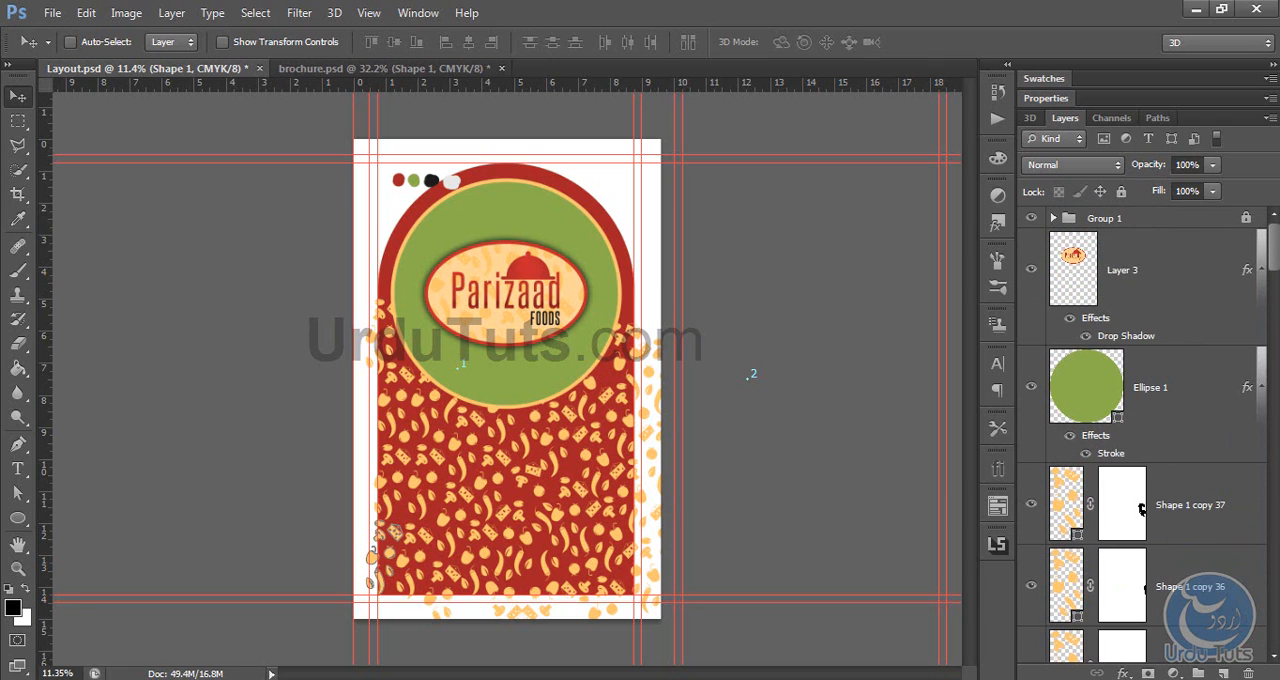
{"action": "left_click", "coordinate": [1234, 486], "text": "shift"}
{"action": "key", "text": "ctrl+g"}
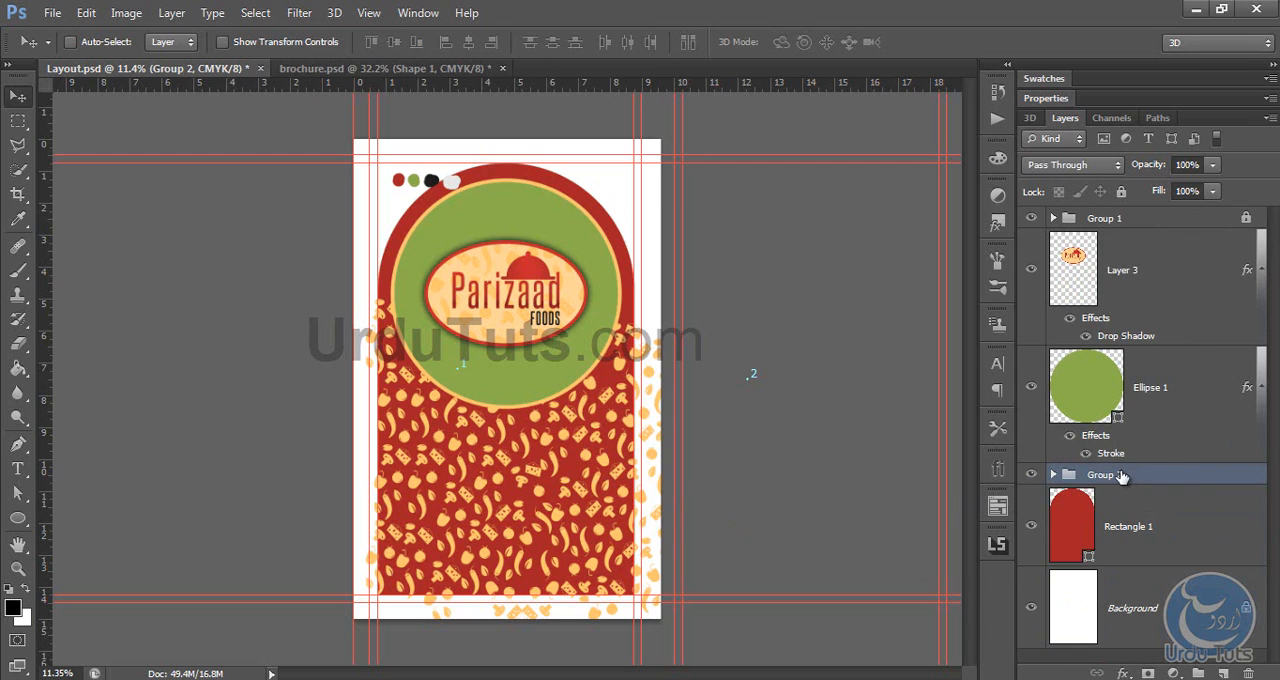
Step: Duplicate the vegetable group and merge the copy with a new empty layer into a single pattern layer
{"action": "key", "text": "ctrl+j"}
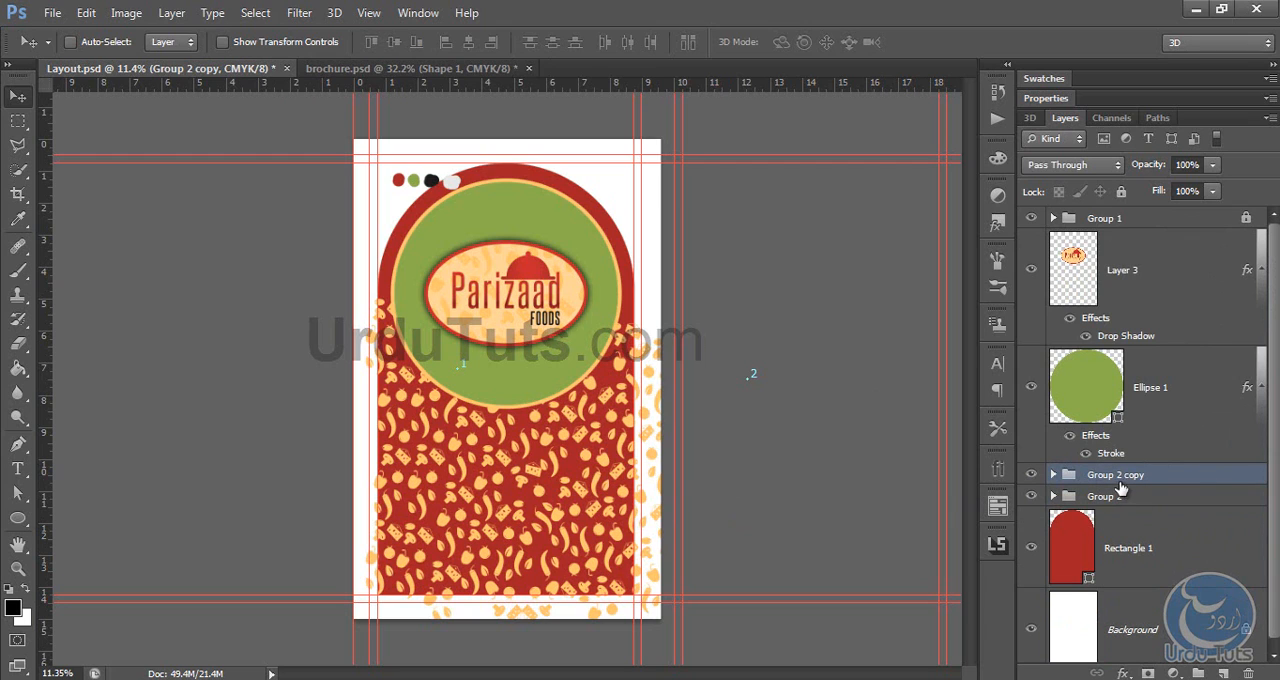
{"action": "left_click", "coordinate": [1221, 673]}
{"action": "left_click", "coordinate": [1107, 557], "text": "shift"}
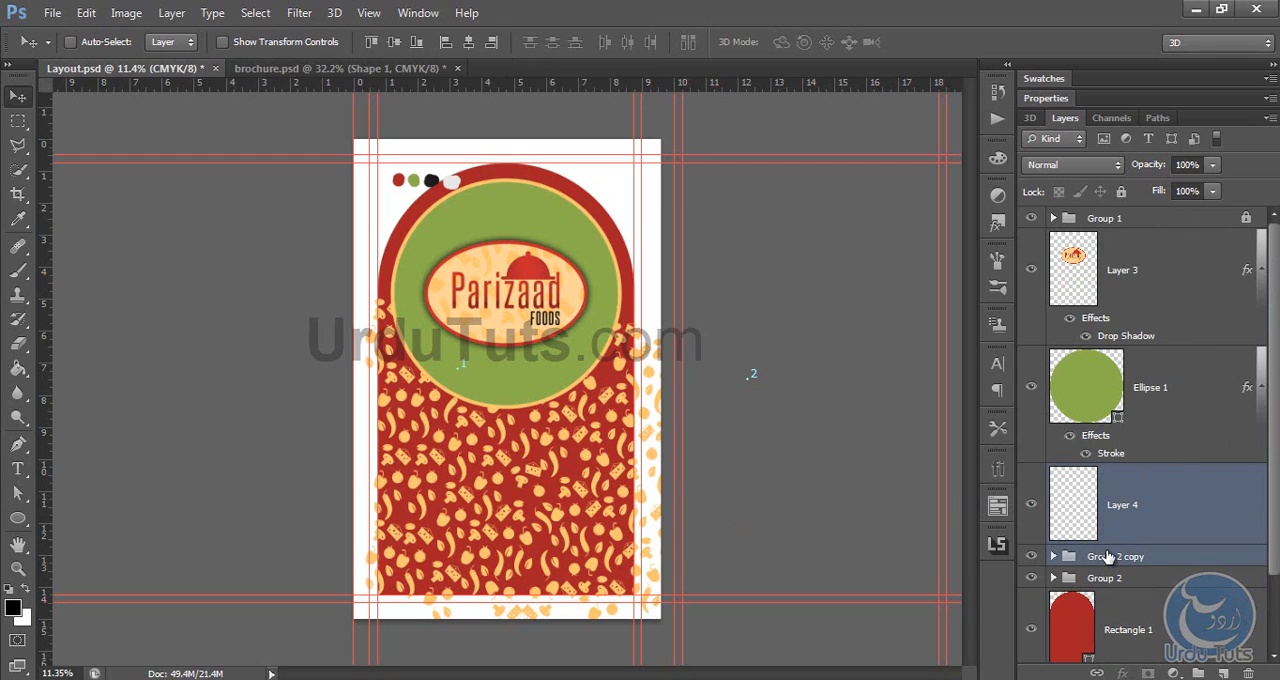
{"action": "key", "text": "ctrl+e"}
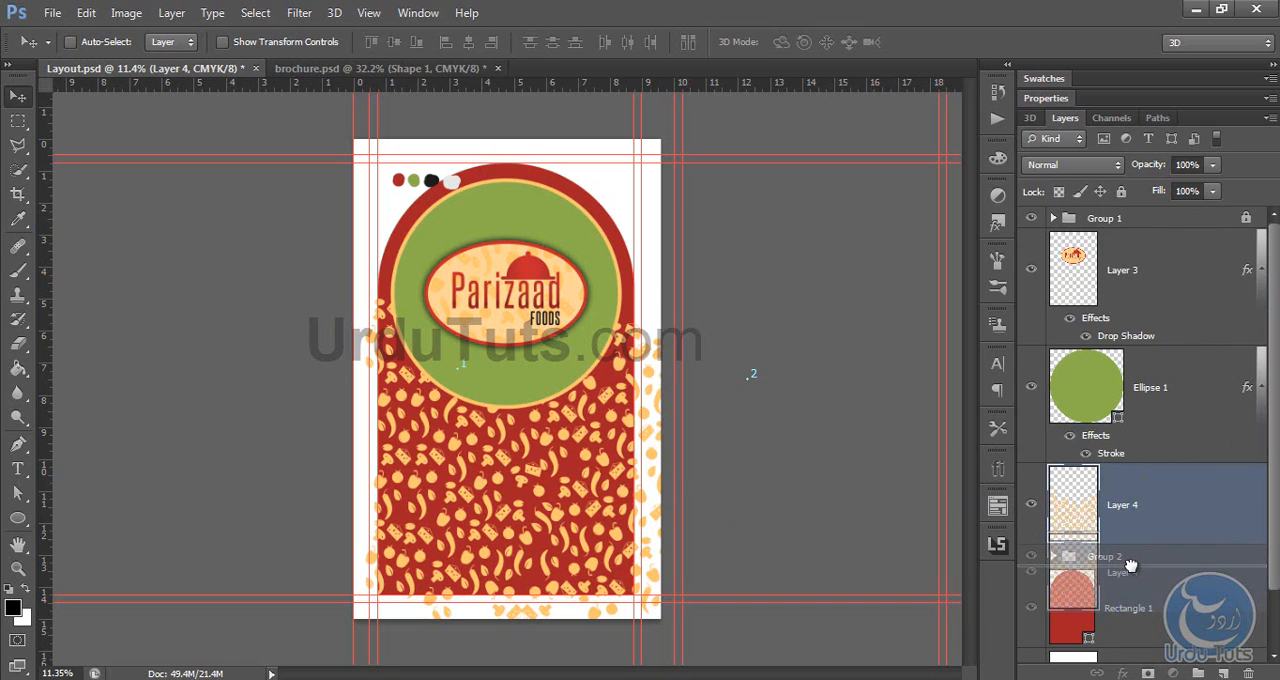
Step: Move Group 2 out from above the merged pattern layer to directly below Group 1, locked and hidden
{"action": "key", "text": "ctrl+bracketleft"}
{"action": "left_click", "coordinate": [1031, 474]}
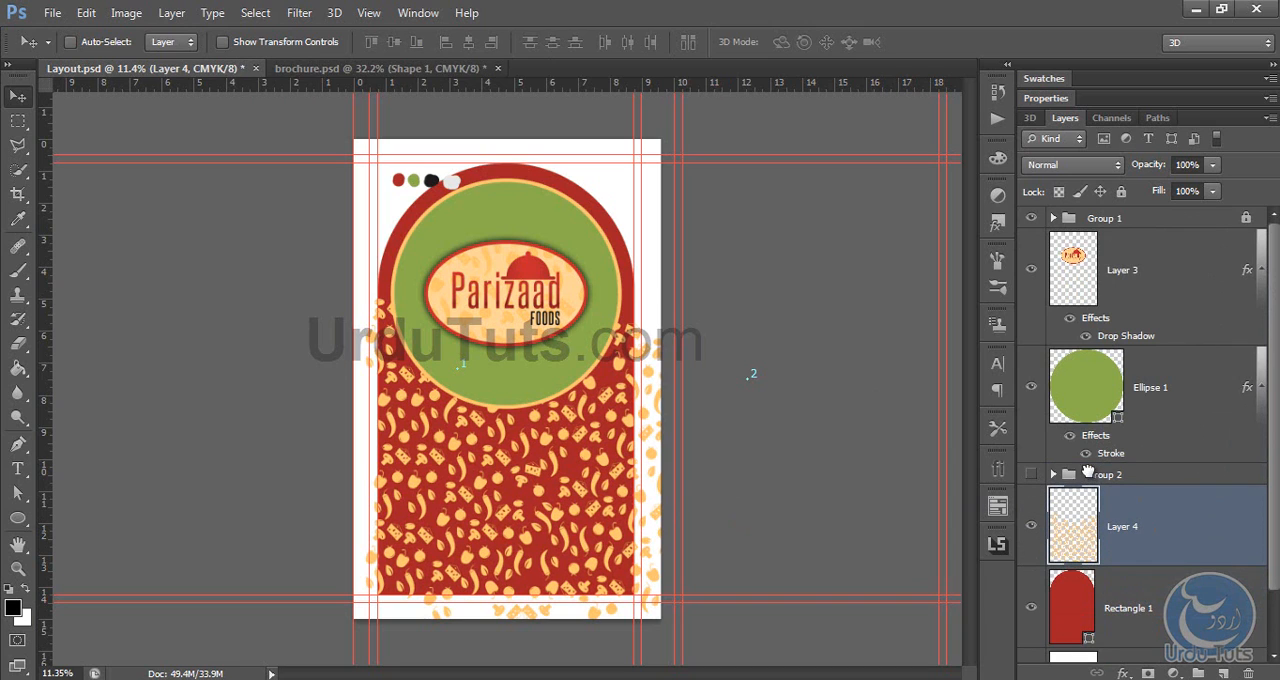
{"action": "left_click_drag", "start_coordinate": [1088, 472], "coordinate": [1162, 240]}
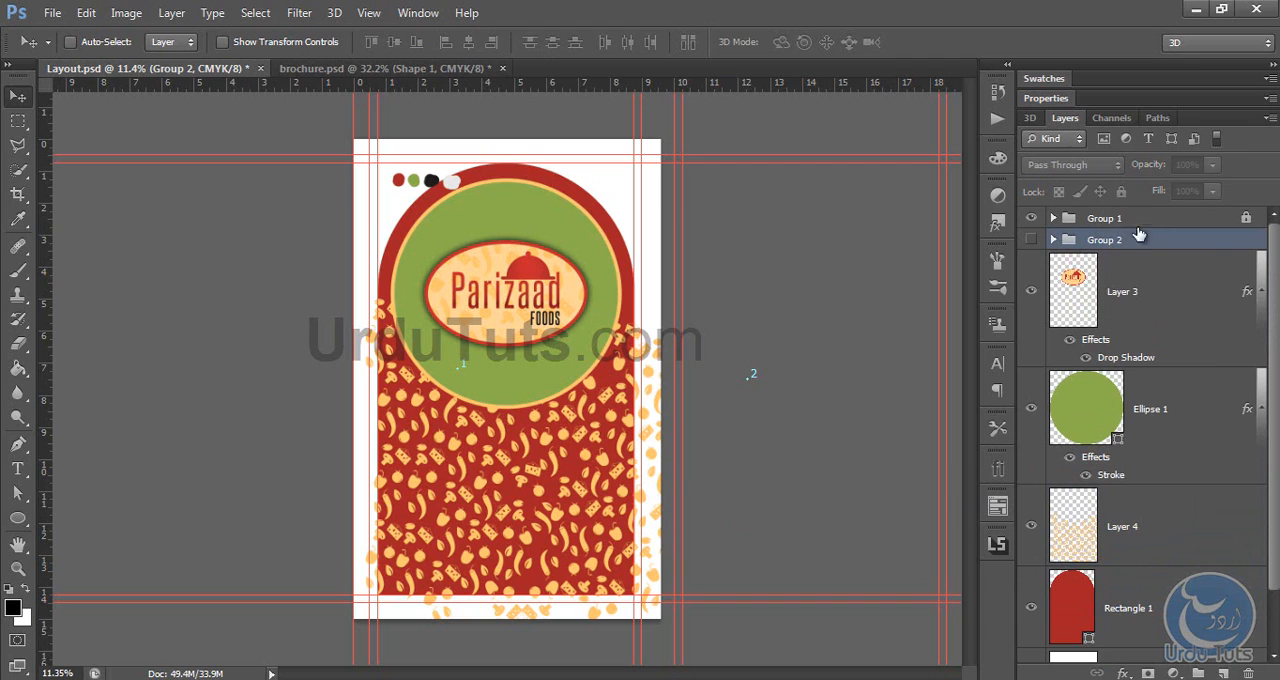
{"action": "left_click", "coordinate": [1035, 240]}
{"action": "left_click", "coordinate": [1120, 191]}
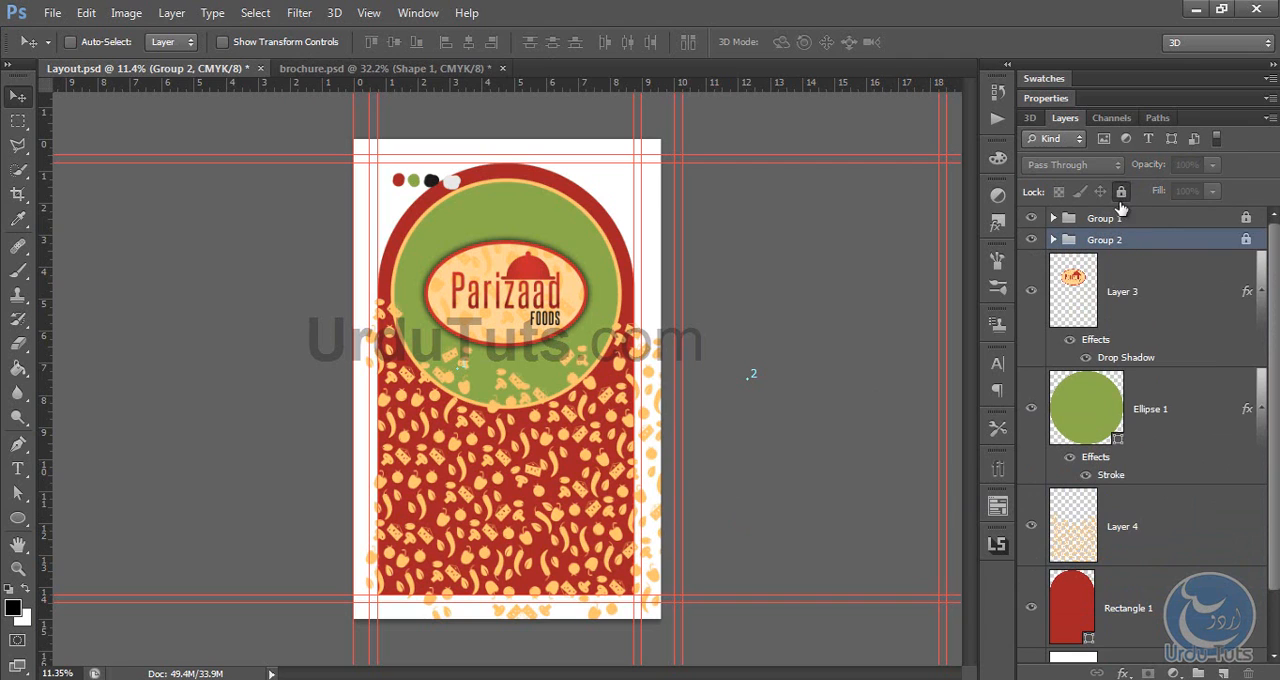
{"action": "left_click", "coordinate": [1031, 241]}
Step: Clip the merged pattern layer, Layer 4, to the red arch layer Rectangle 1
{"action": "scroll", "coordinate": [1128, 462], "scroll_direction": "down", "scroll_amount": 2}
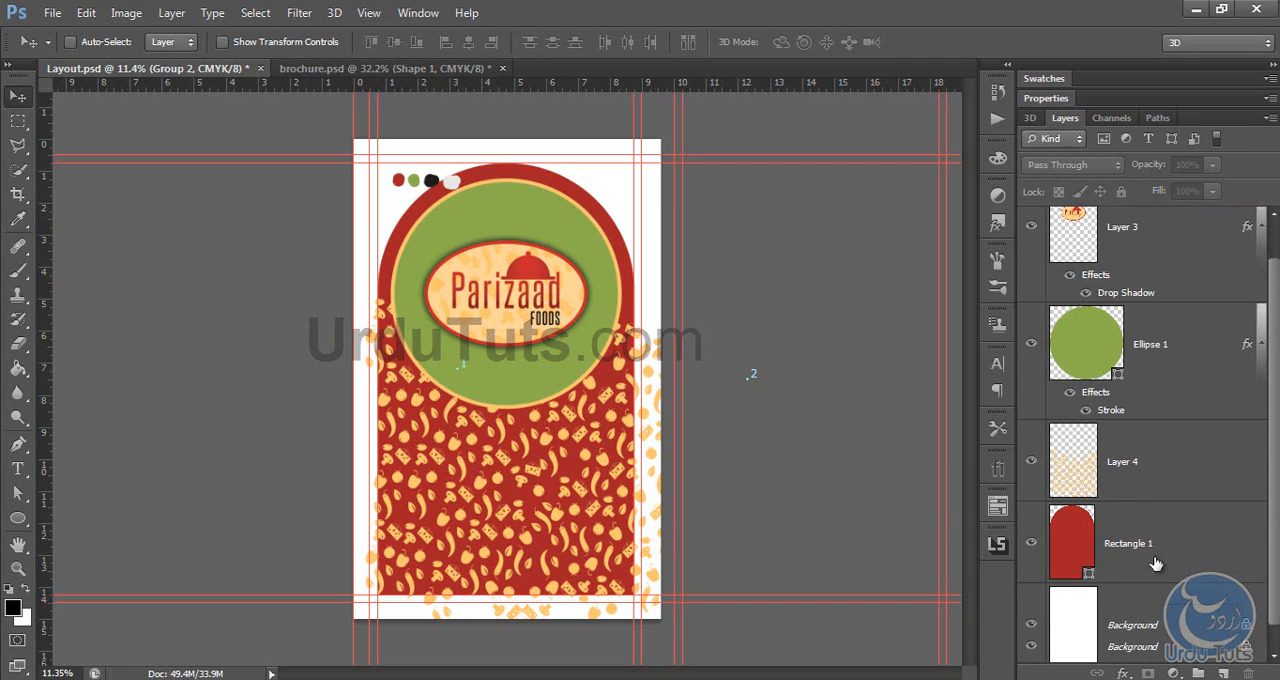
{"action": "left_click", "coordinate": [1130, 496]}
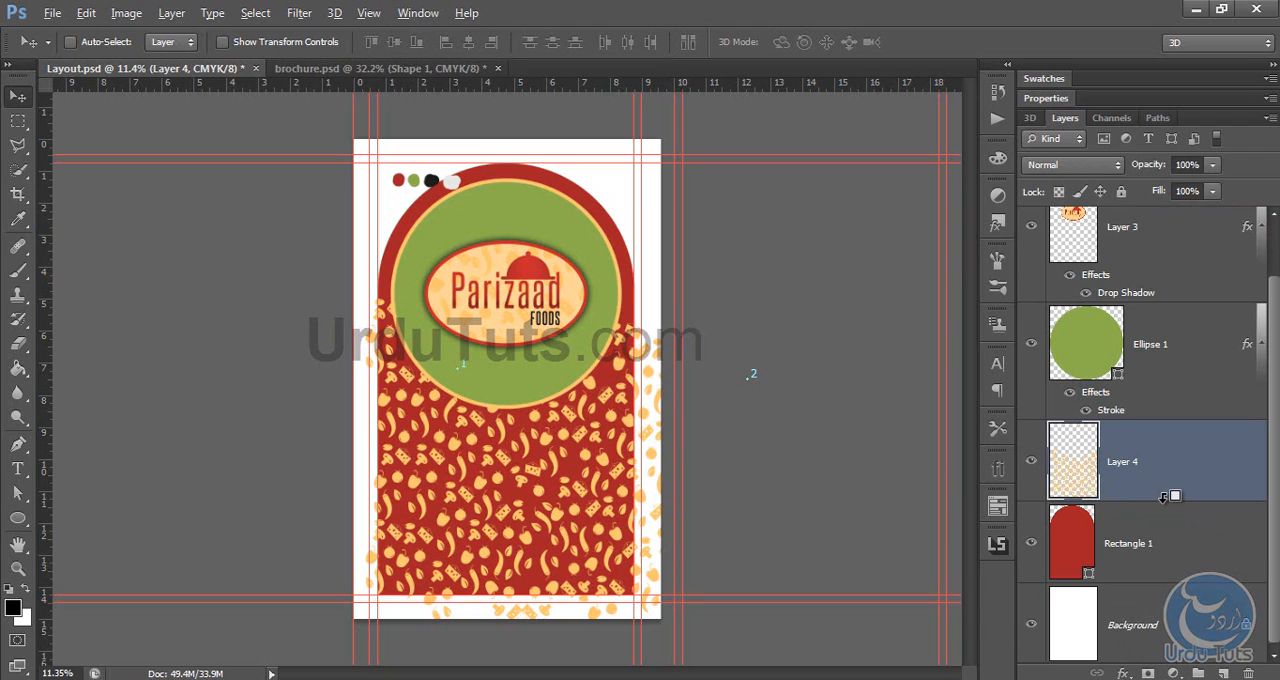
{"action": "left_click", "coordinate": [1163, 497], "text": "alt"}
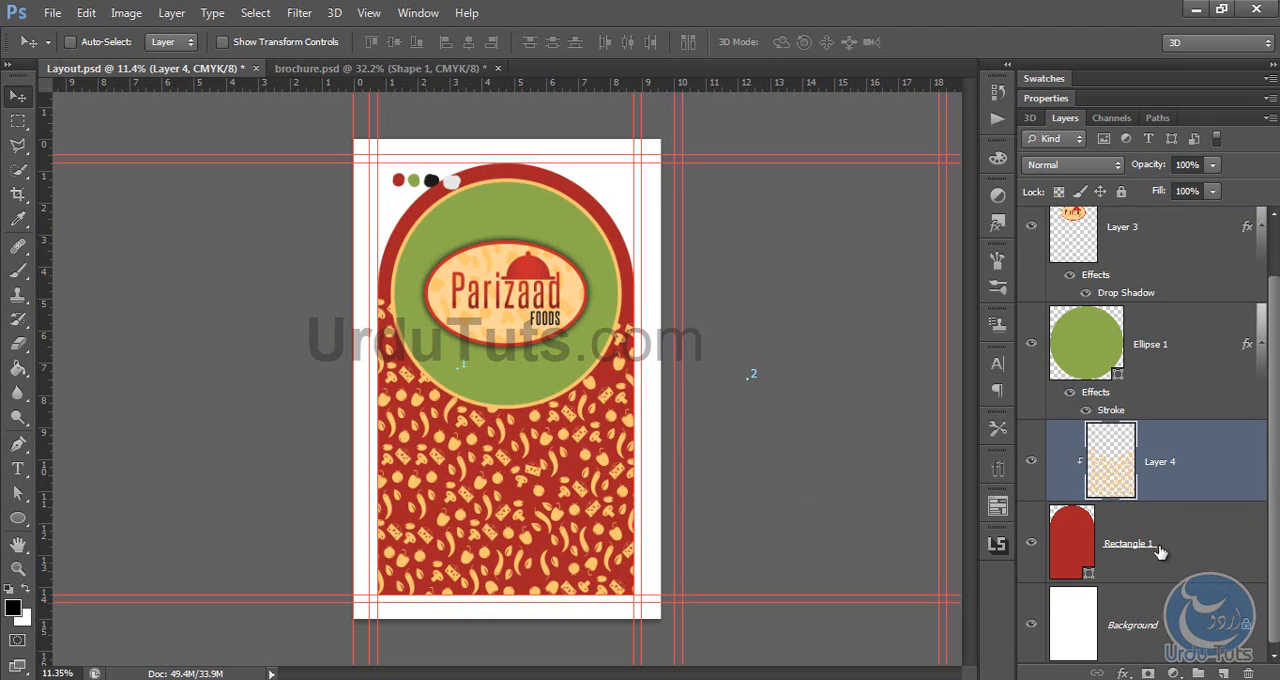
Step: Set Layer 4's blend mode to Overlay and its opacity to 50%
{"action": "key", "text": "ctrl+plus"}
{"action": "key", "text": "ctrl+plus"}
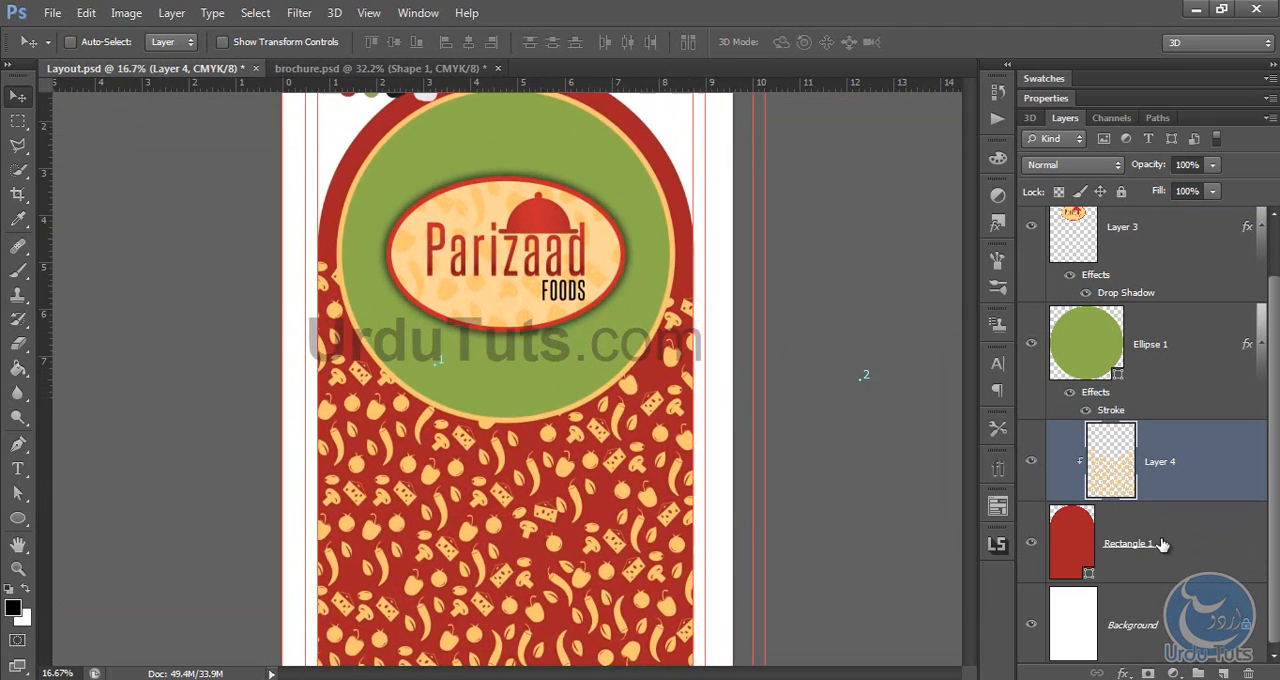
{"action": "left_click", "coordinate": [1090, 163]}
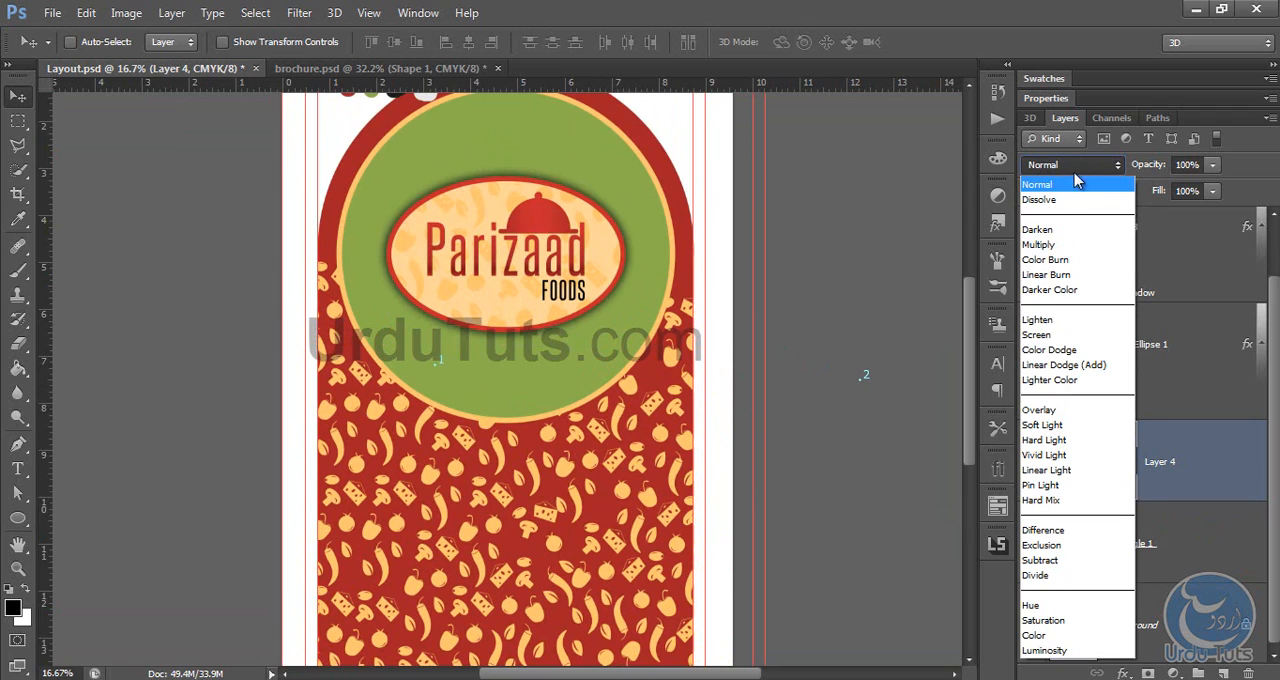
{"action": "left_click", "coordinate": [1049, 411]}
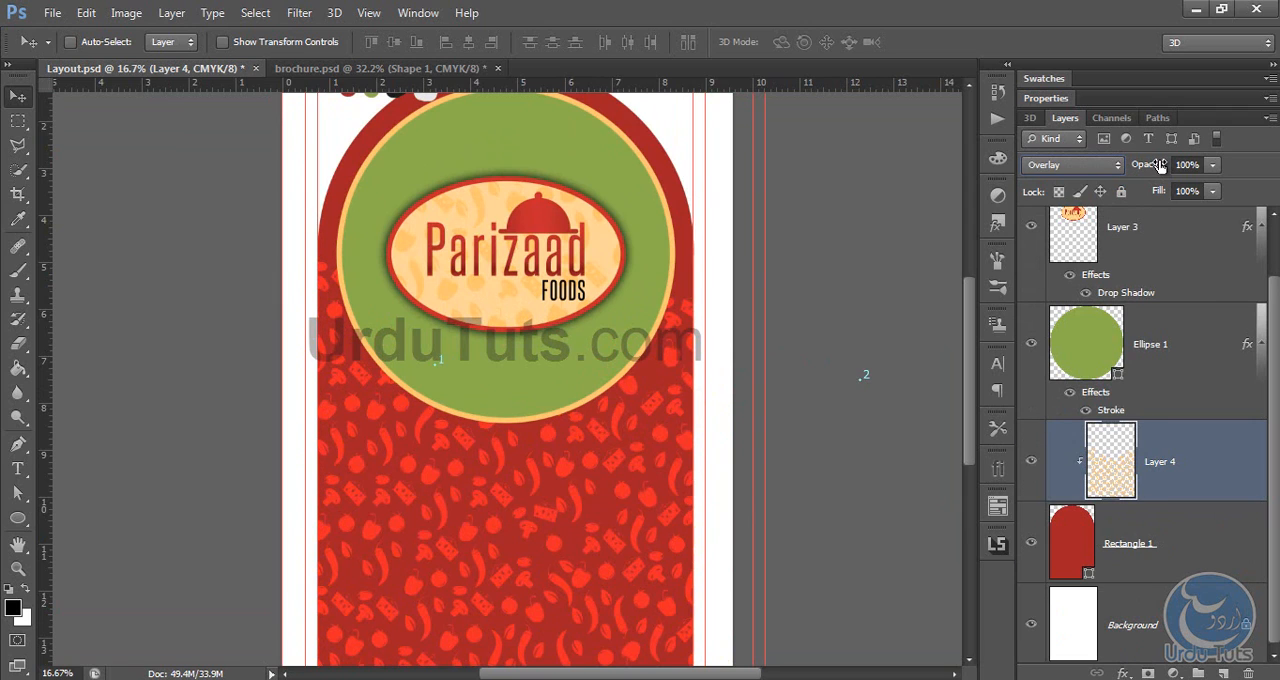
{"action": "left_click_drag", "start_coordinate": [1160, 165], "coordinate": [1133, 168]}
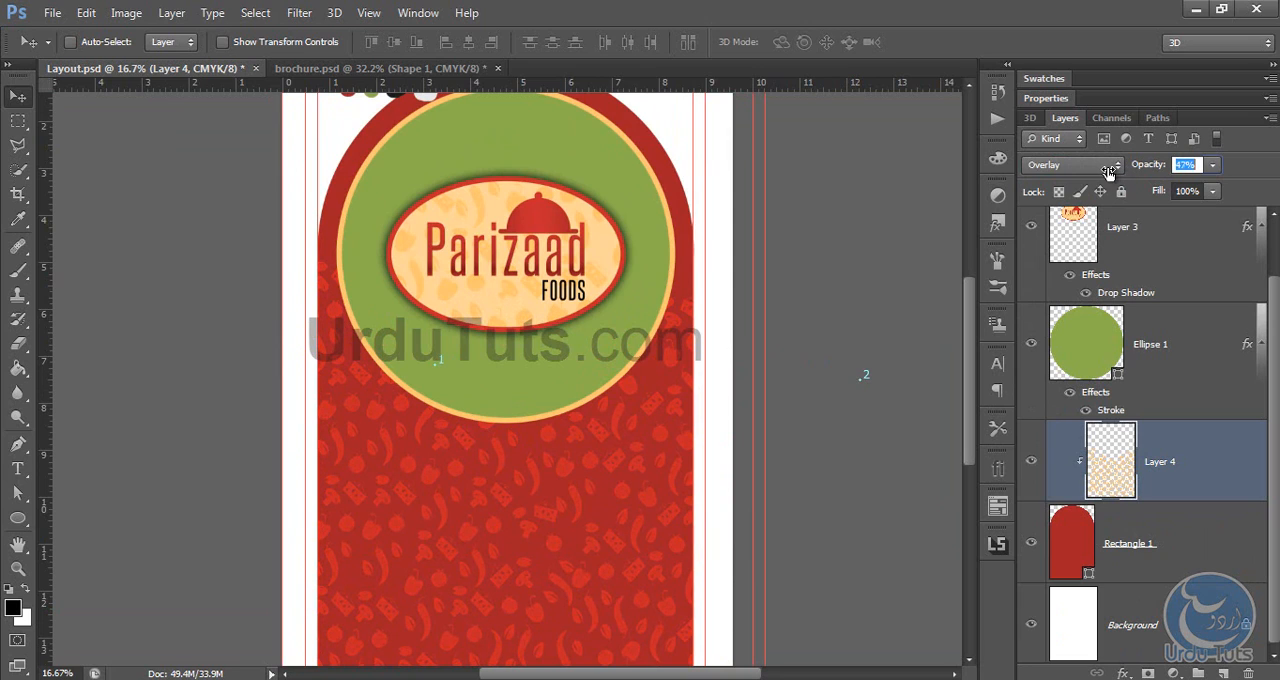
{"action": "left_click_drag", "start_coordinate": [1112, 168], "coordinate": [1109, 174]}
{"action": "left_click_drag", "start_coordinate": [1114, 169], "coordinate": [1110, 173]}
Step: Lower the opacity of the clipped vegetable pattern to 24%
{"action": "left_click", "coordinate": [1199, 366]}
{"action": "scroll", "coordinate": [548, 432], "scroll_direction": "down", "scroll_amount": 3}
{"action": "left_click", "coordinate": [1211, 464]}
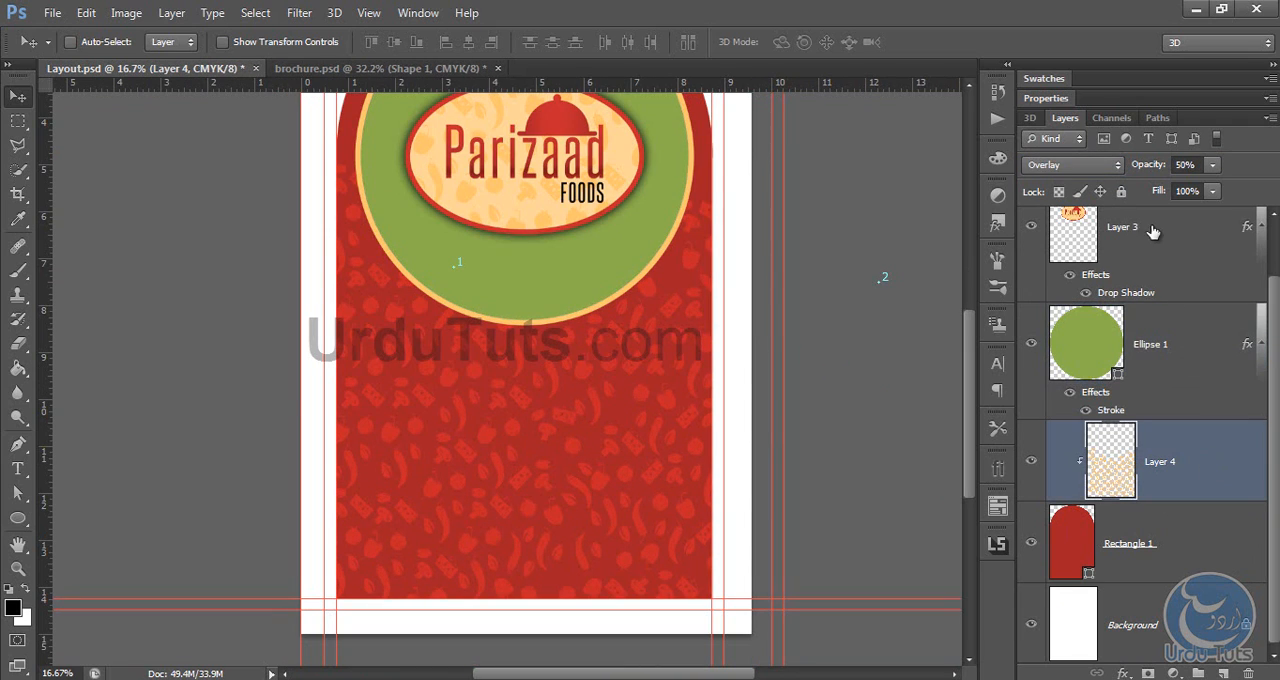
{"action": "left_click_drag", "start_coordinate": [1150, 170], "coordinate": [1133, 170]}
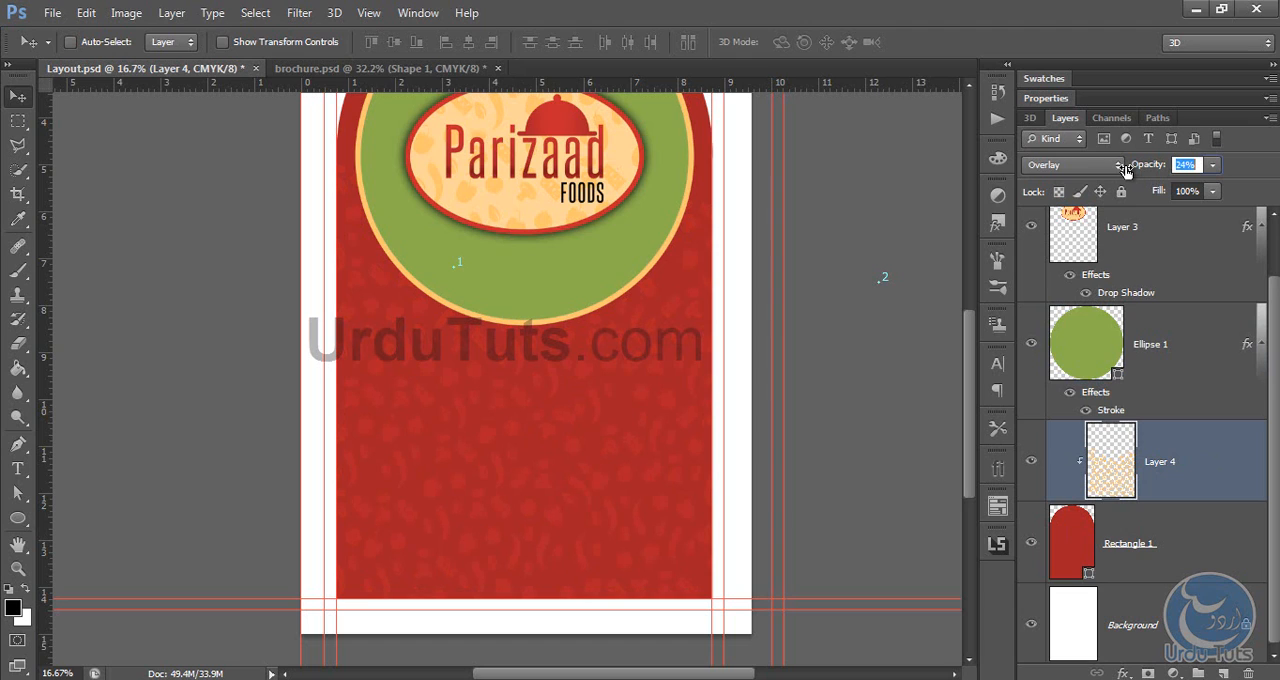
{"action": "left_click", "coordinate": [1201, 374]}
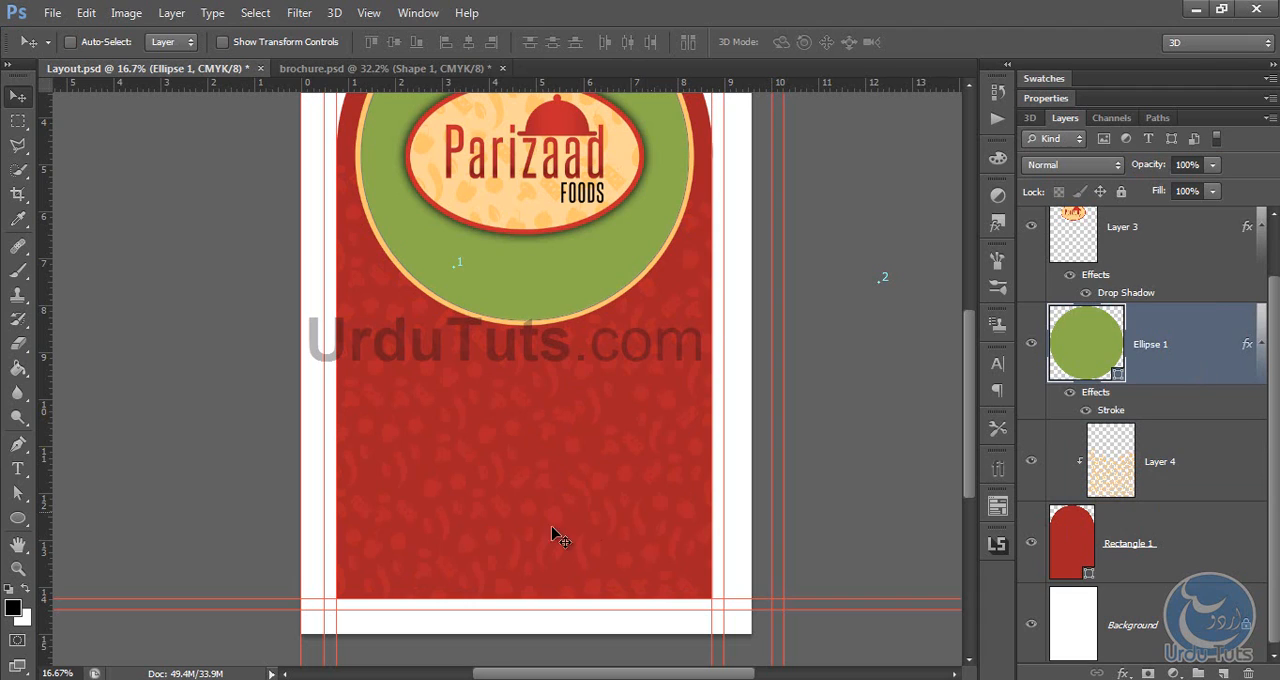
Step: Switch to brochure.psd and check which font the "Free Home Delivery" text uses
{"action": "scroll", "coordinate": [567, 383], "scroll_direction": "up", "scroll_amount": 4}
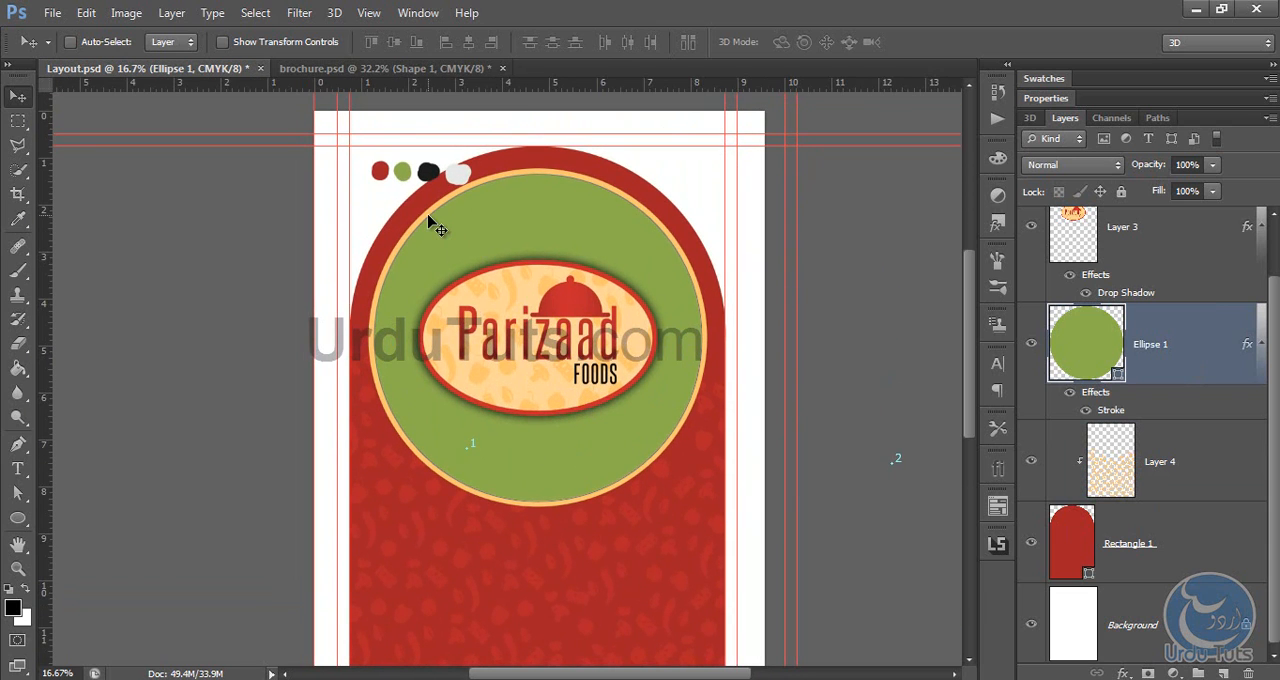
{"action": "scroll", "coordinate": [569, 434], "scroll_direction": "down", "scroll_amount": 5}
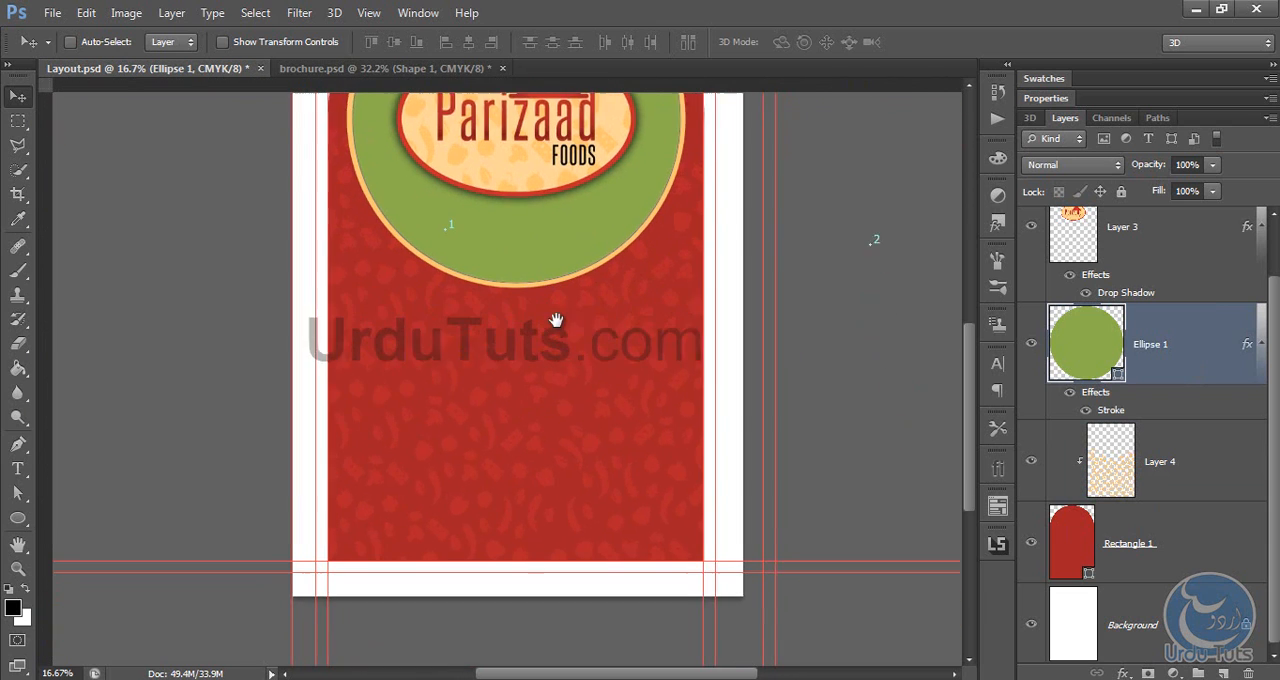
{"action": "left_click", "coordinate": [390, 68]}
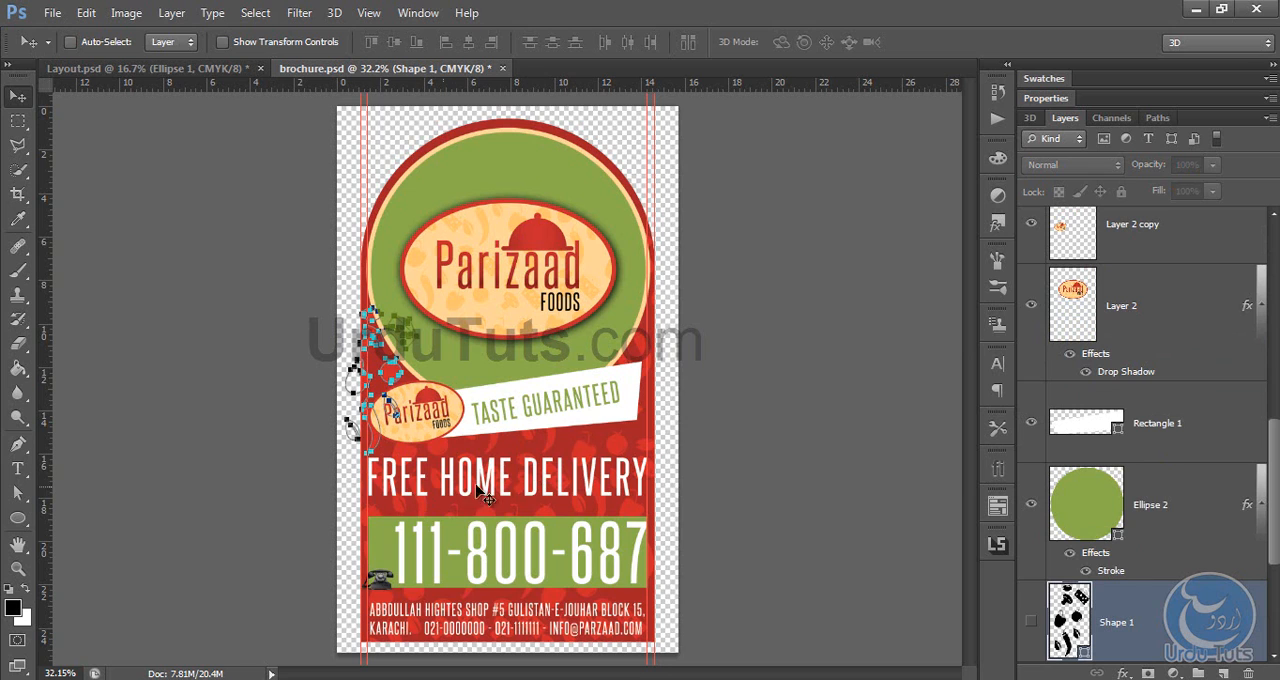
{"action": "left_click", "coordinate": [130, 69]}
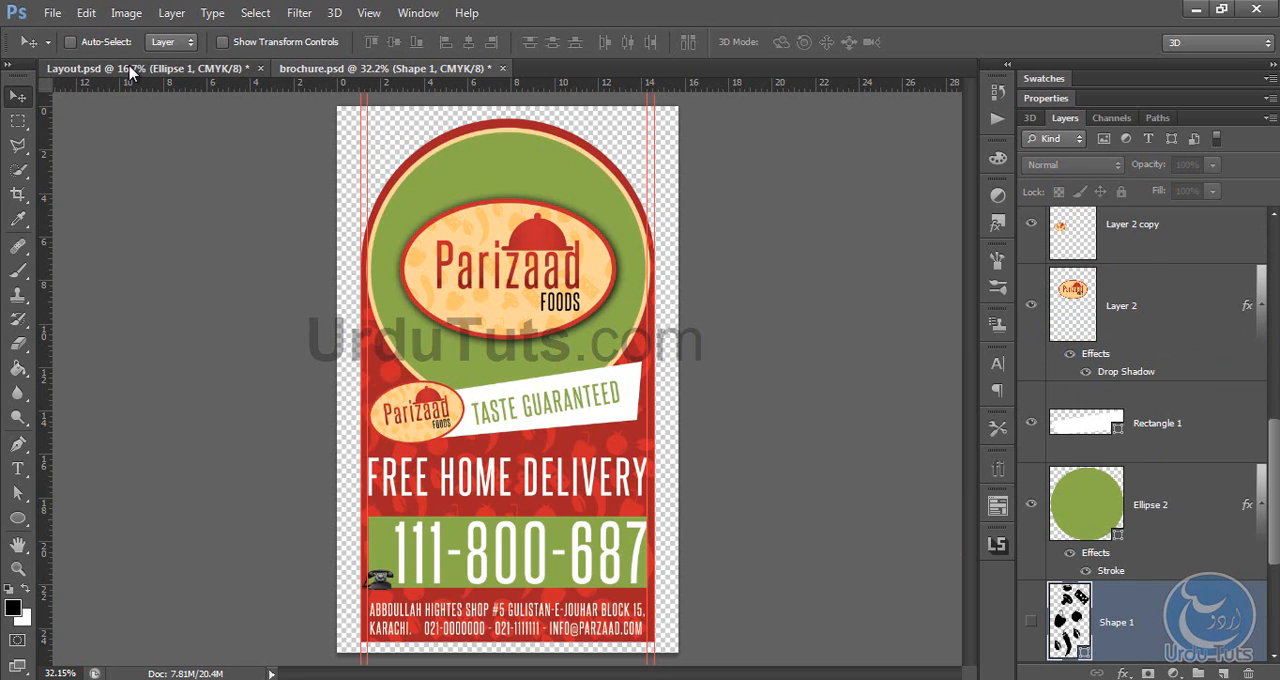
{"action": "left_click", "coordinate": [370, 68]}
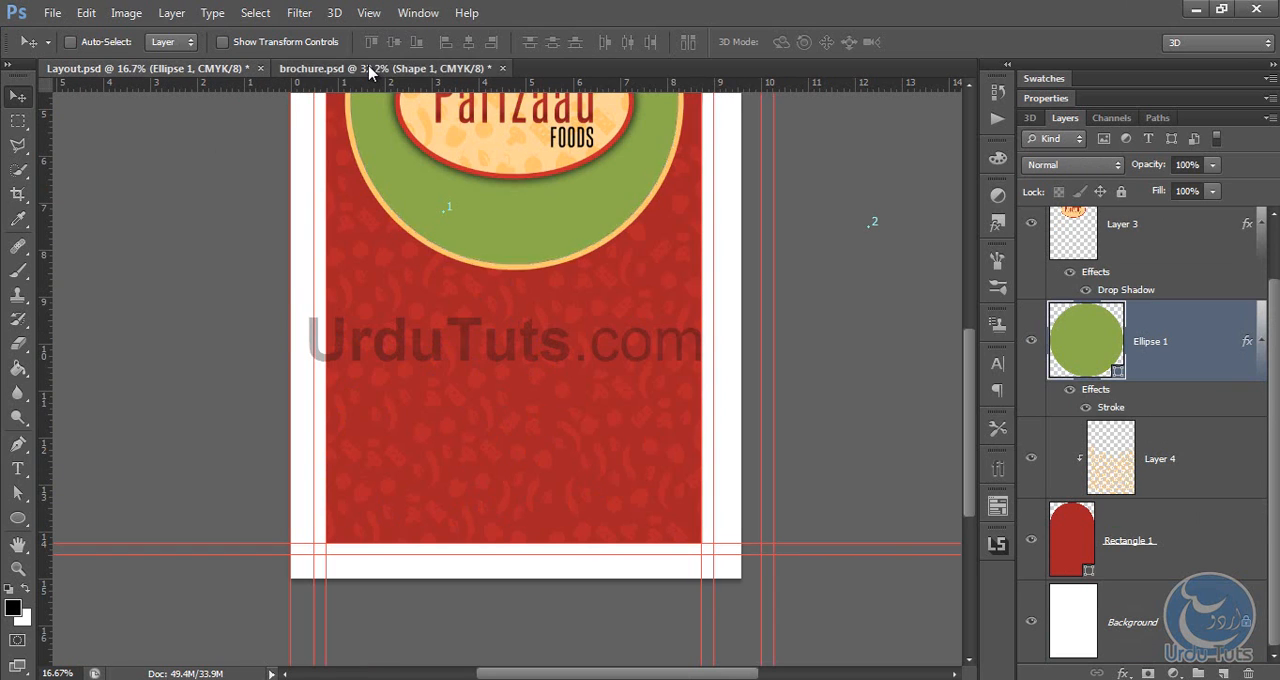
{"action": "key", "text": "t"}
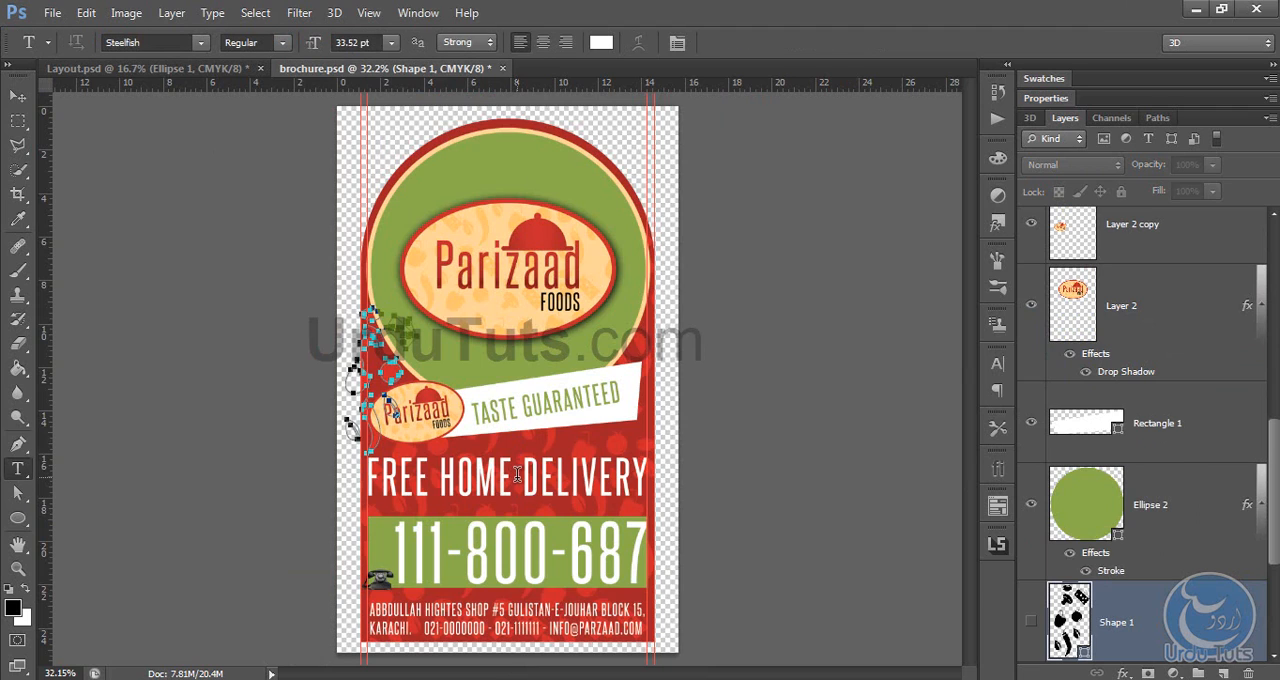
{"action": "left_click", "coordinate": [517, 474]}
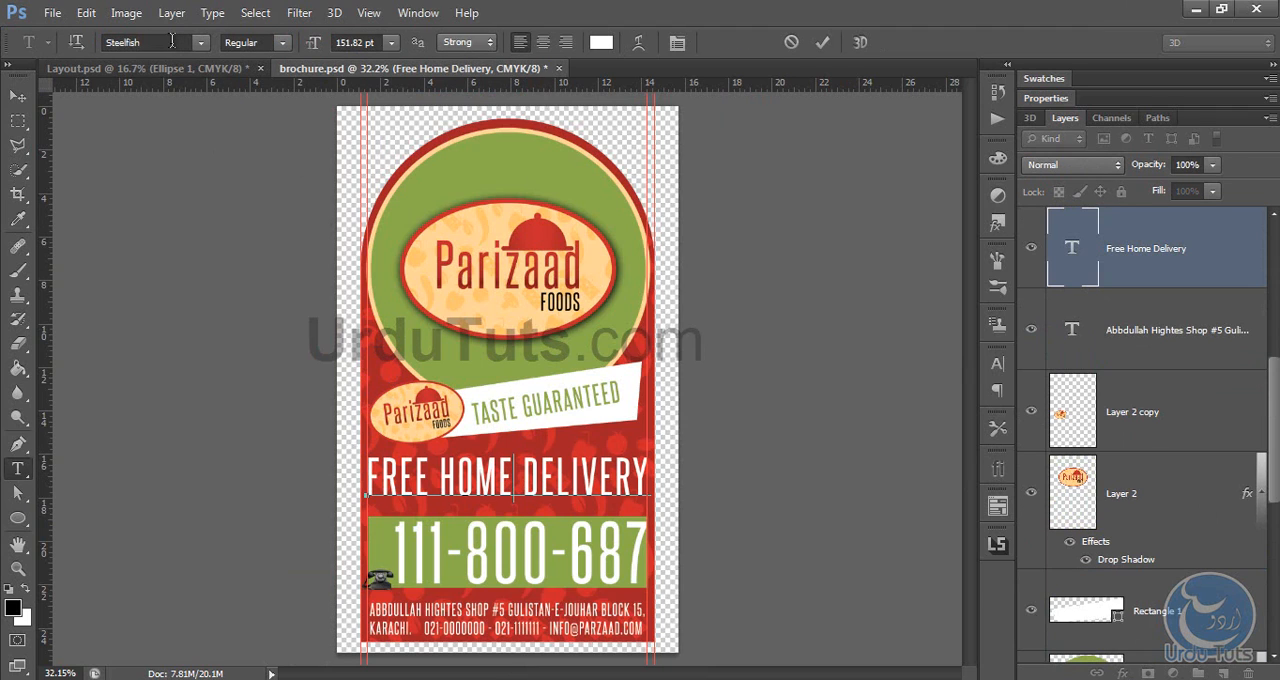
{"action": "left_click", "coordinate": [171, 42]}
{"action": "key", "text": "ctrl+c"}
{"action": "left_click", "coordinate": [18, 95]}
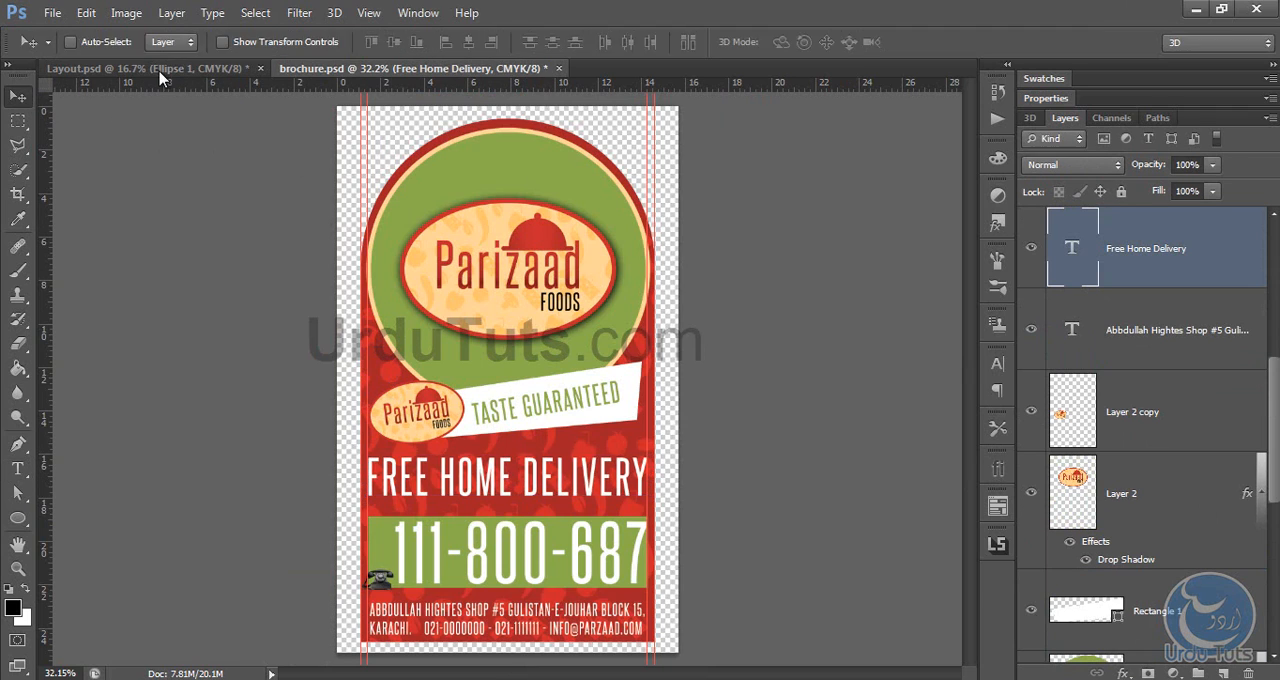
Step: In Layout.psd, add a white Steelfish text line reading "FREE HOME DILVERY" on the red area below the green circle
{"action": "left_click", "coordinate": [163, 68]}
{"action": "key", "text": "t"}
{"action": "left_click", "coordinate": [376, 350]}
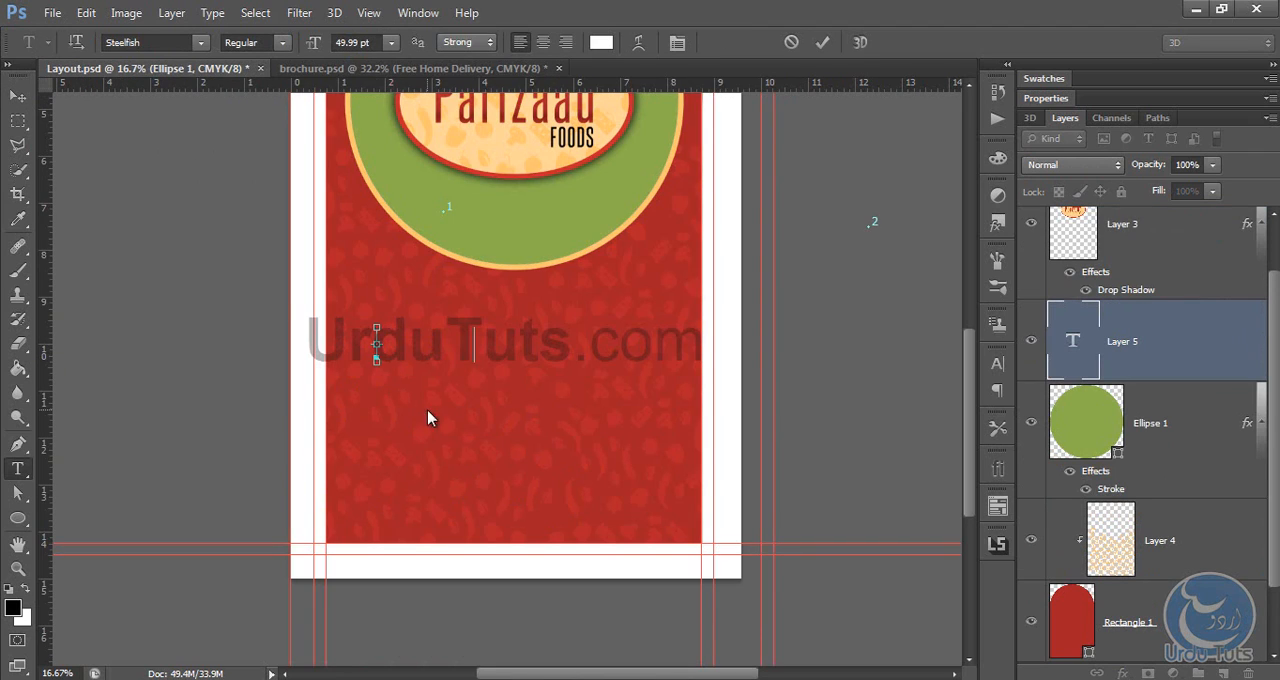
{"action": "key", "text": "ctrl+v"}
{"action": "key", "text": "ctrl+a"}
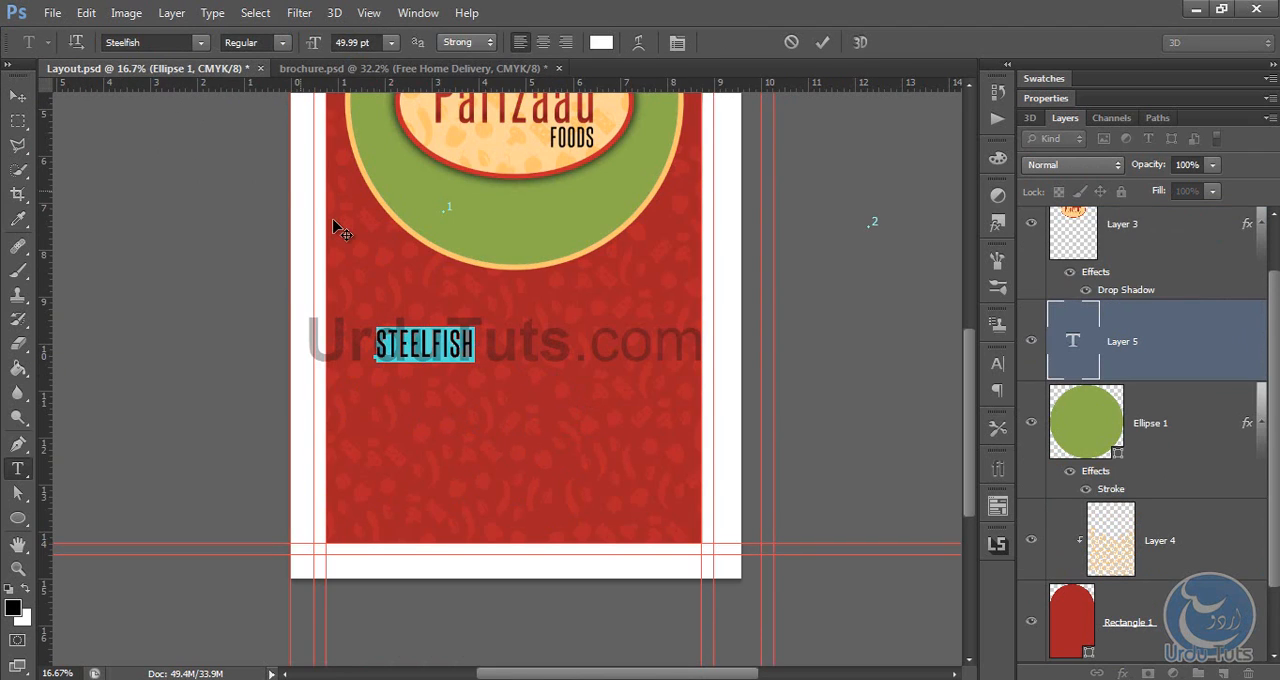
{"action": "key", "text": "BackSpace"}
{"action": "type", "text": "FRE"}
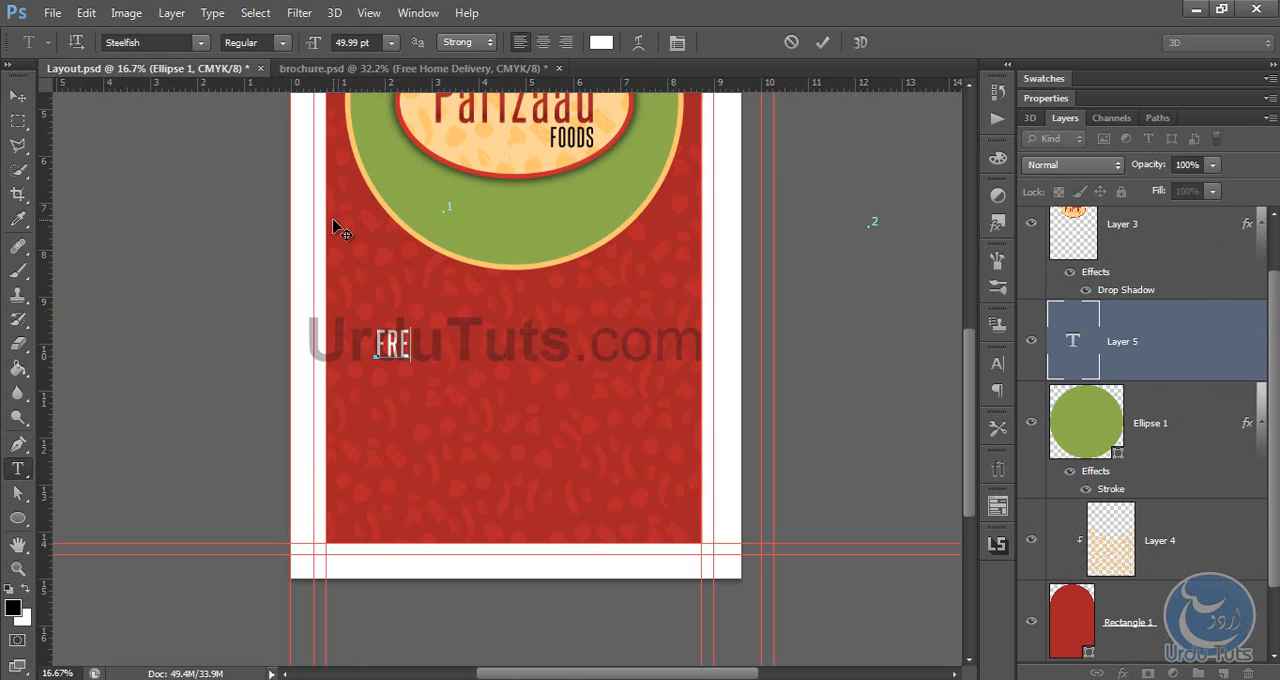
{"action": "type", "text": "E HOME D"}
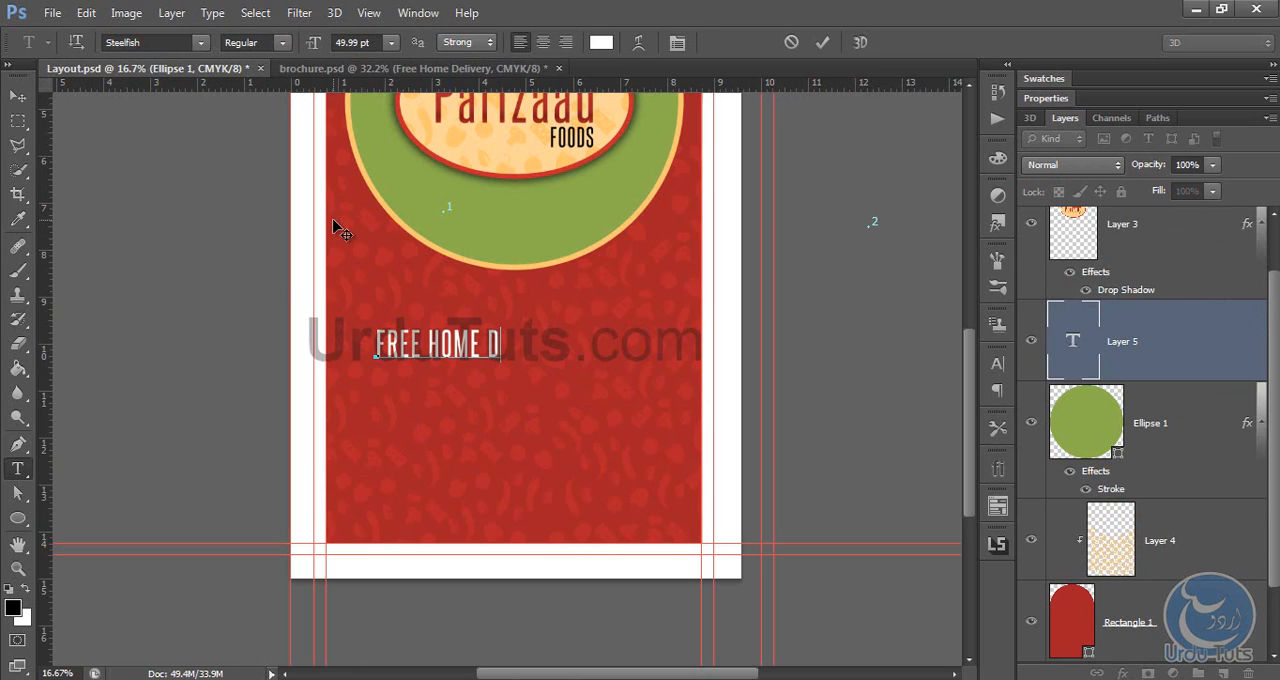
{"action": "type", "text": "ILVERY"}
Step: Run a spelling check on the new text line and change "Dilvery" to "Delivery"
{"action": "key", "text": "ctrl+a"}
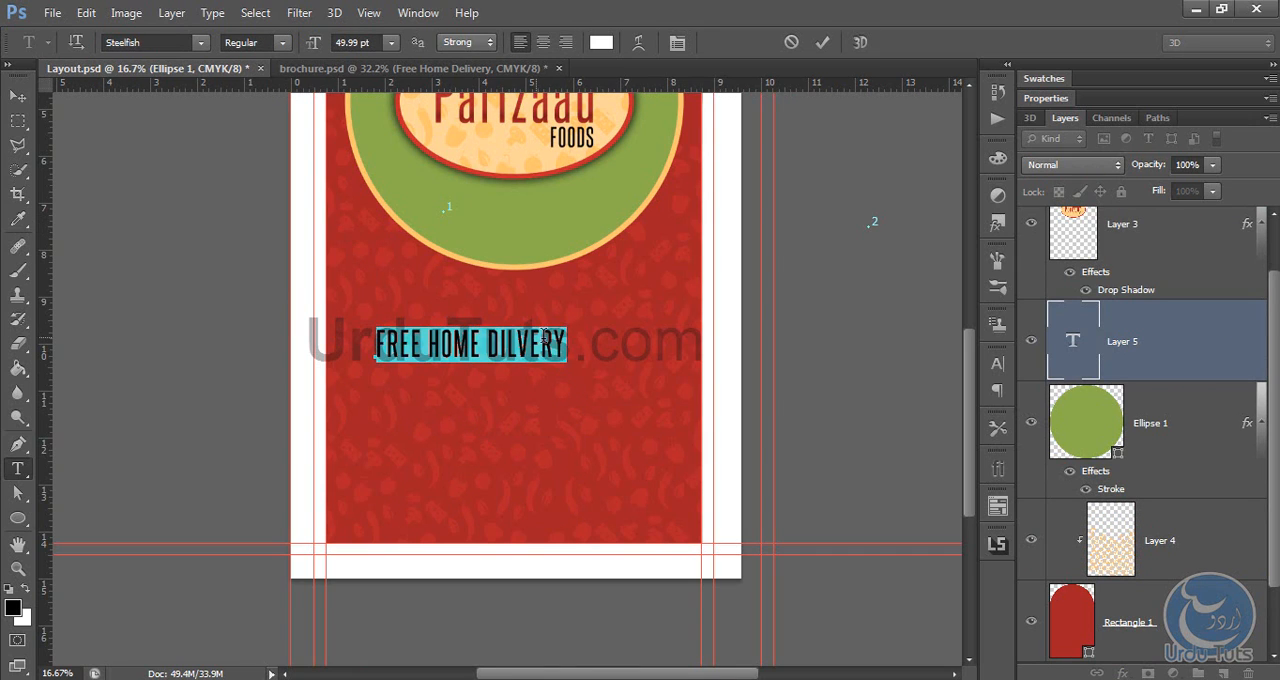
{"action": "right_click", "coordinate": [545, 343]}
{"action": "left_click", "coordinate": [617, 460]}
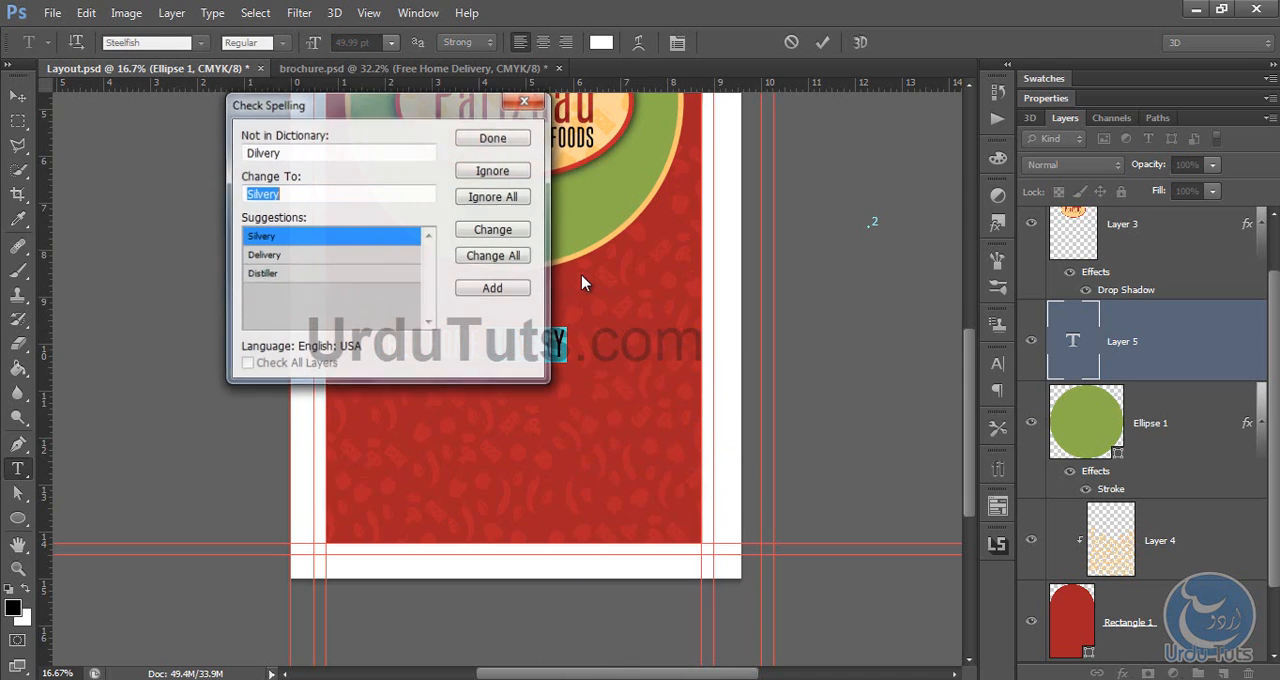
{"action": "left_click", "coordinate": [264, 255]}
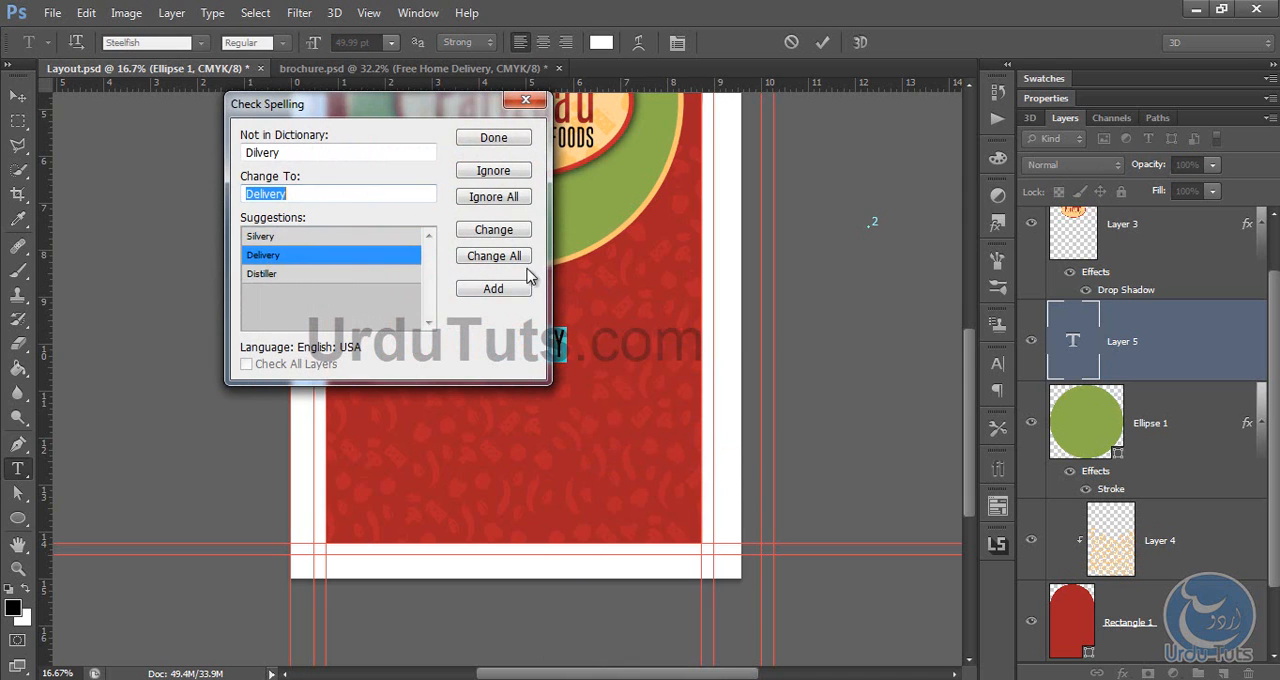
{"action": "left_click", "coordinate": [493, 229]}
{"action": "left_click", "coordinate": [576, 280]}
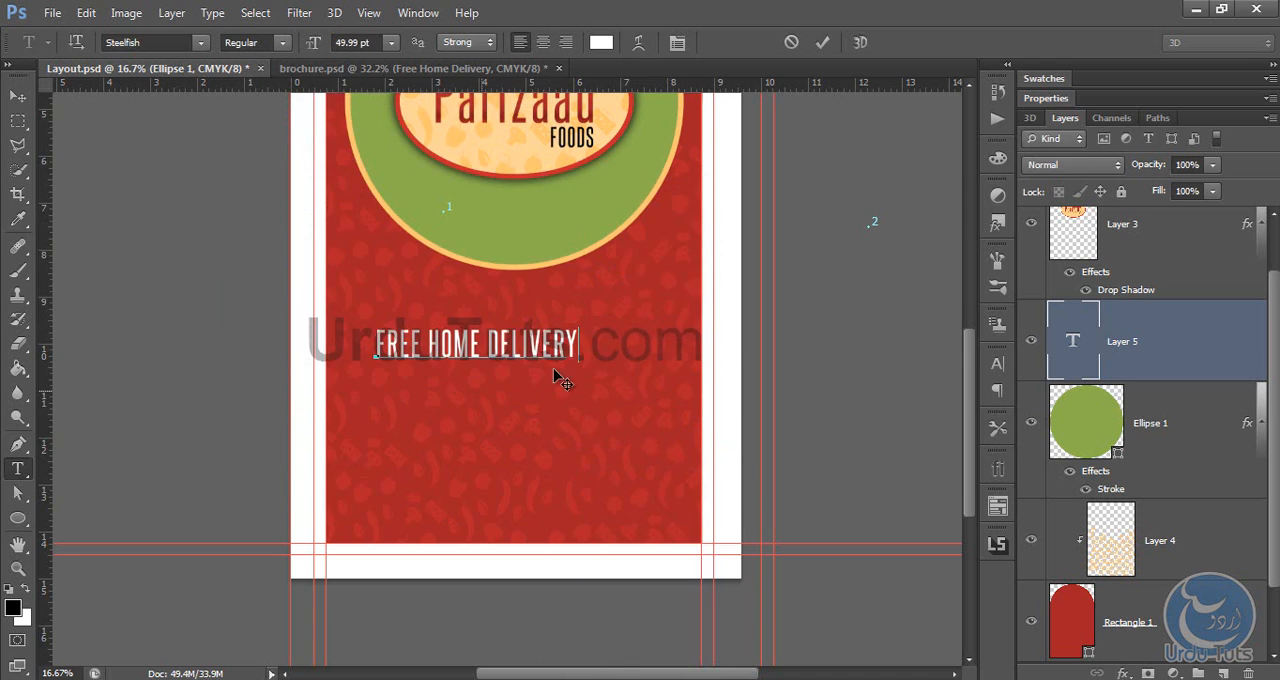
Step: Enlarge the "FREE HOME DELIVERY" text to 78.99 pt and shift it towards the arch's left edge
{"action": "key", "text": "ctrl+a"}
{"action": "left_click_drag", "start_coordinate": [310, 43], "coordinate": [340, 43]}
{"action": "left_click_drag", "start_coordinate": [476, 198], "coordinate": [443, 199]}
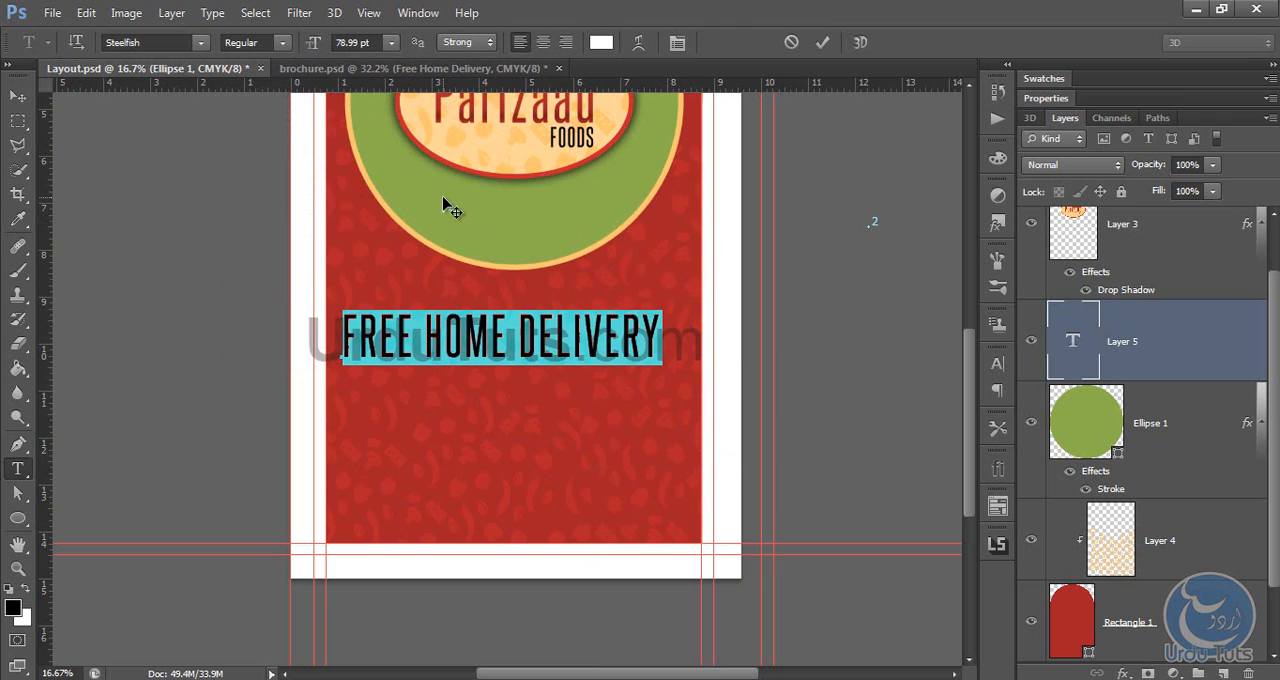
{"action": "left_click", "coordinate": [18, 96]}
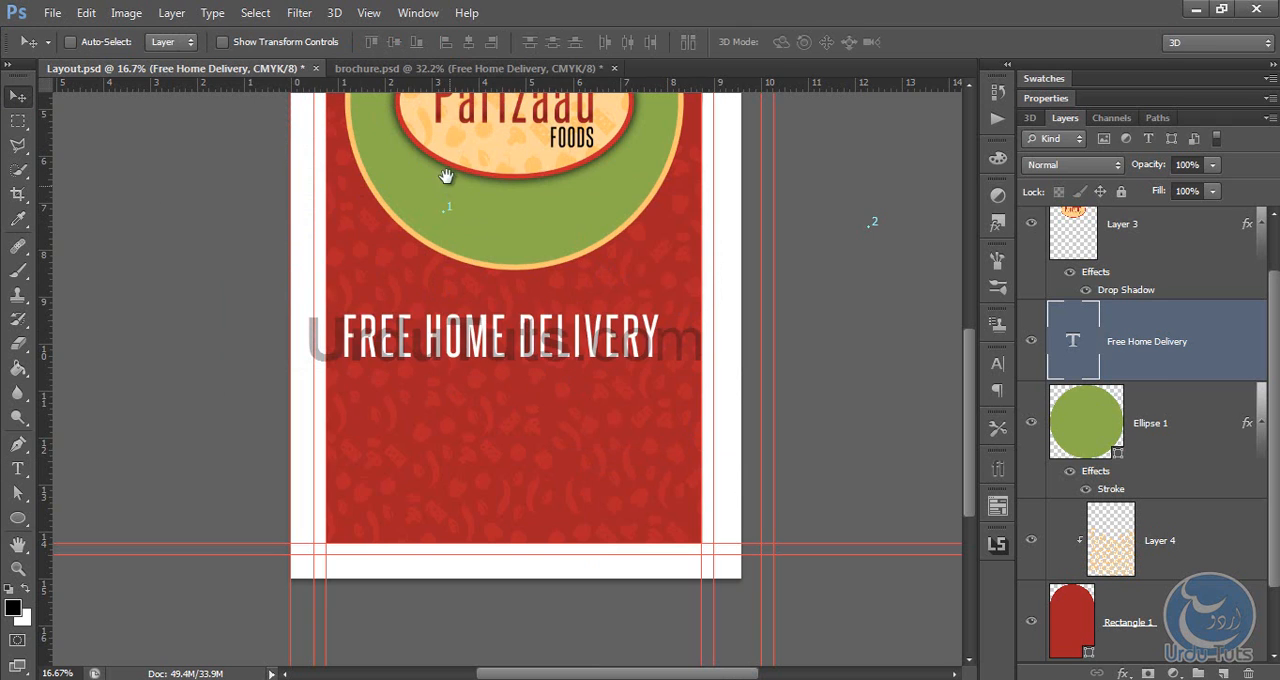
Step: Place a vertical guide just inside the red arch's left edge and align another with the left edge of Rectangle 1
{"action": "scroll", "coordinate": [63, 229], "scroll_direction": "up", "scroll_amount": 3}
{"action": "left_click_drag", "start_coordinate": [50, 195], "coordinate": [326, 209]}
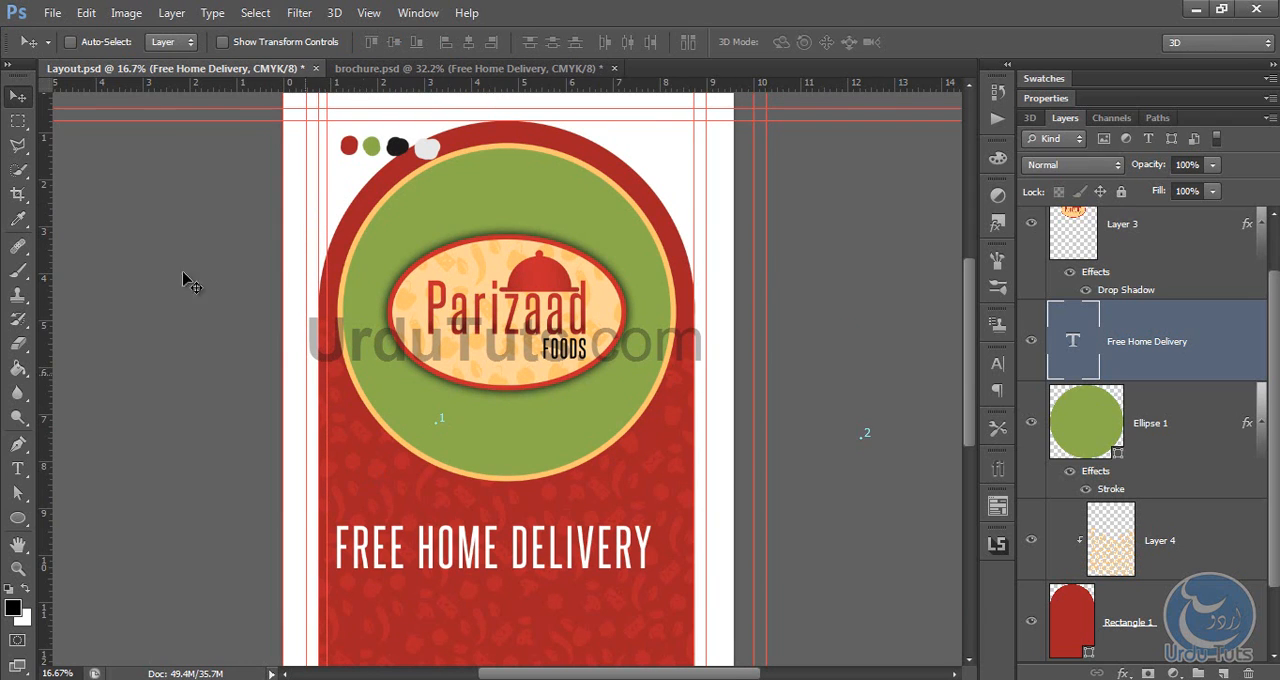
{"action": "left_click", "coordinate": [18, 120]}
{"action": "left_click_drag", "start_coordinate": [318, 346], "coordinate": [325, 351]}
{"action": "scroll", "coordinate": [272, 379], "scroll_direction": "up", "scroll_amount": 3}
{"action": "scroll", "coordinate": [1237, 549], "scroll_direction": "down", "scroll_amount": 2}
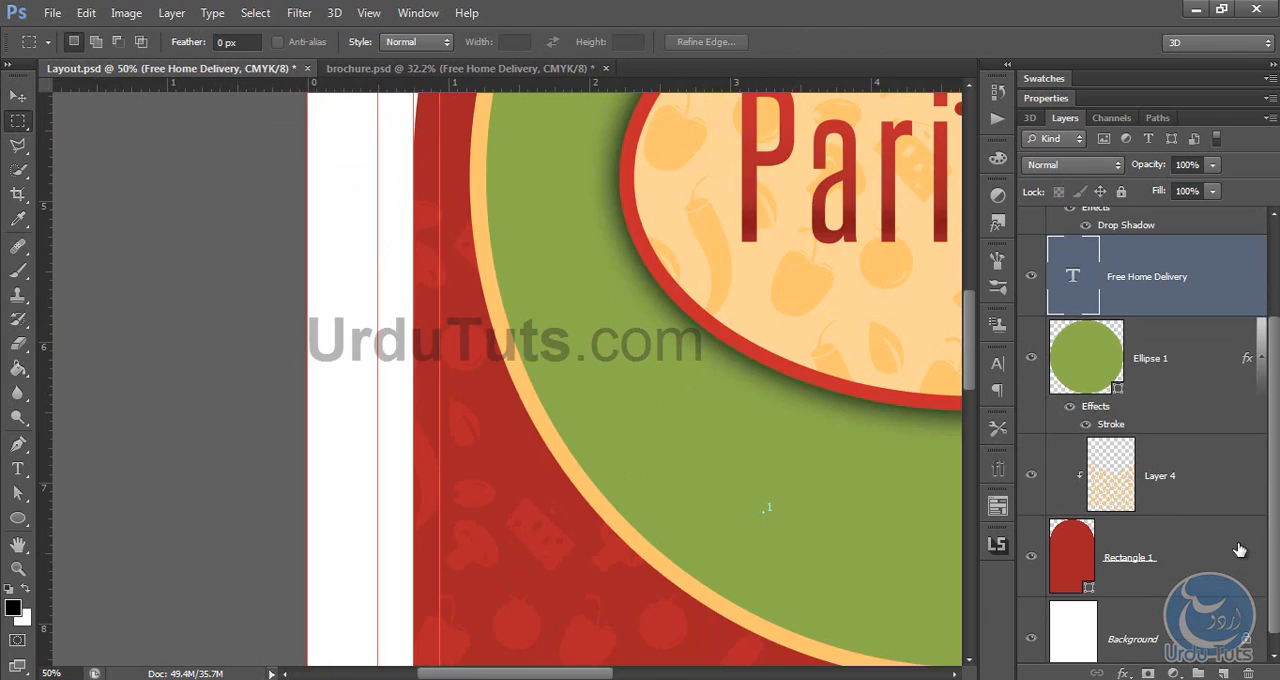
{"action": "left_click", "coordinate": [1206, 541]}
{"action": "left_click_drag", "start_coordinate": [47, 261], "coordinate": [414, 300]}
Step: Use a marquee selection of the left margin gap to place a matching guide inside the arch's right edge, then deselect
{"action": "left_click_drag", "start_coordinate": [447, 423], "coordinate": [357, 348]}
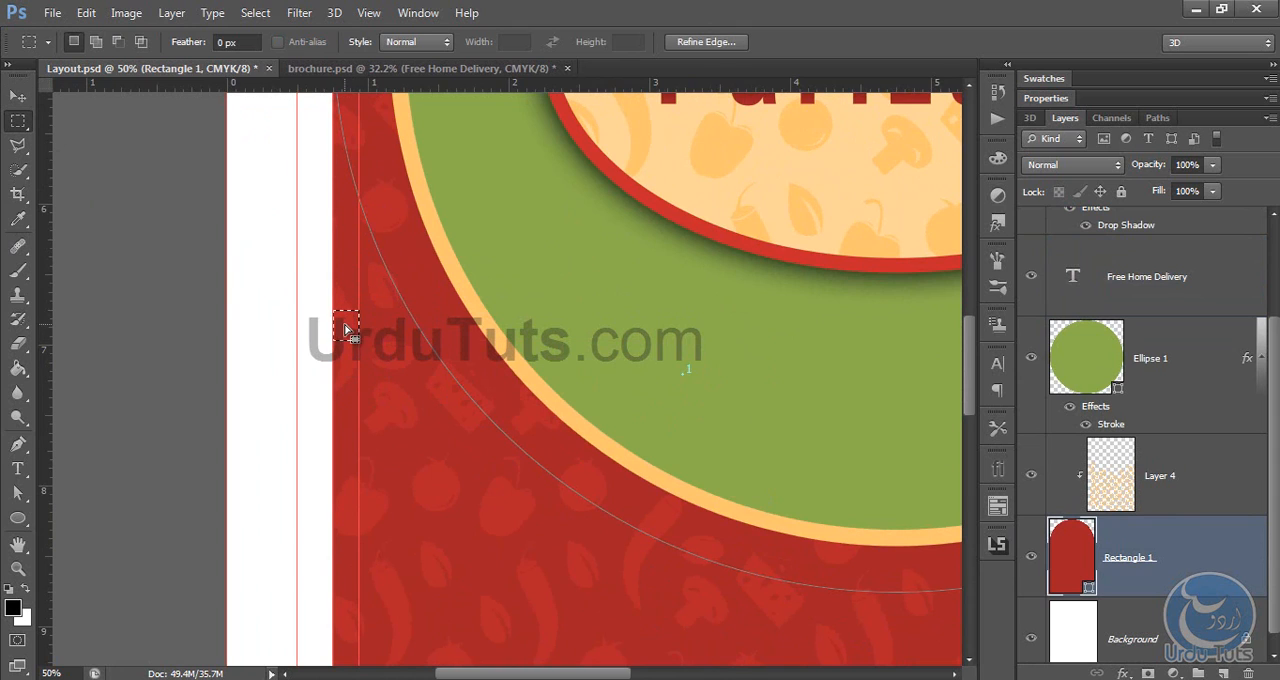
{"action": "left_click_drag", "start_coordinate": [346, 324], "coordinate": [803, 353]}
{"action": "left_click_drag", "start_coordinate": [791, 355], "coordinate": [847, 362]}
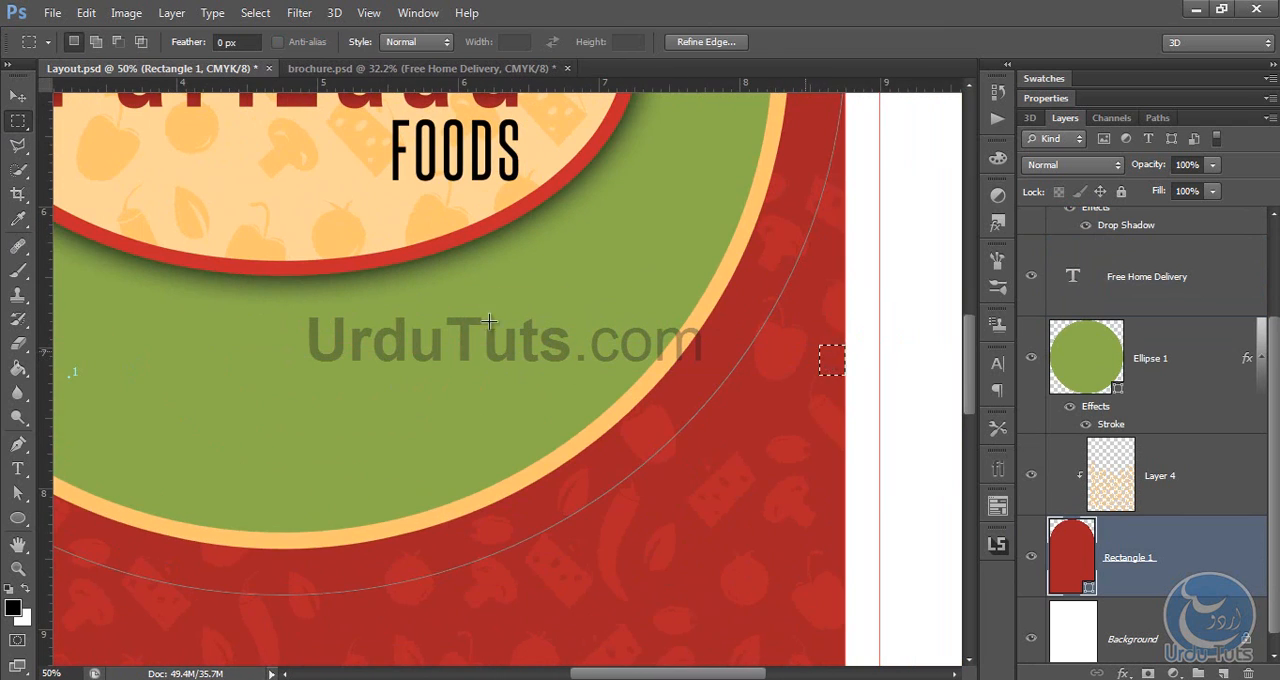
{"action": "left_click_drag", "start_coordinate": [50, 278], "coordinate": [820, 335]}
{"action": "key", "text": "ctrl+d"}
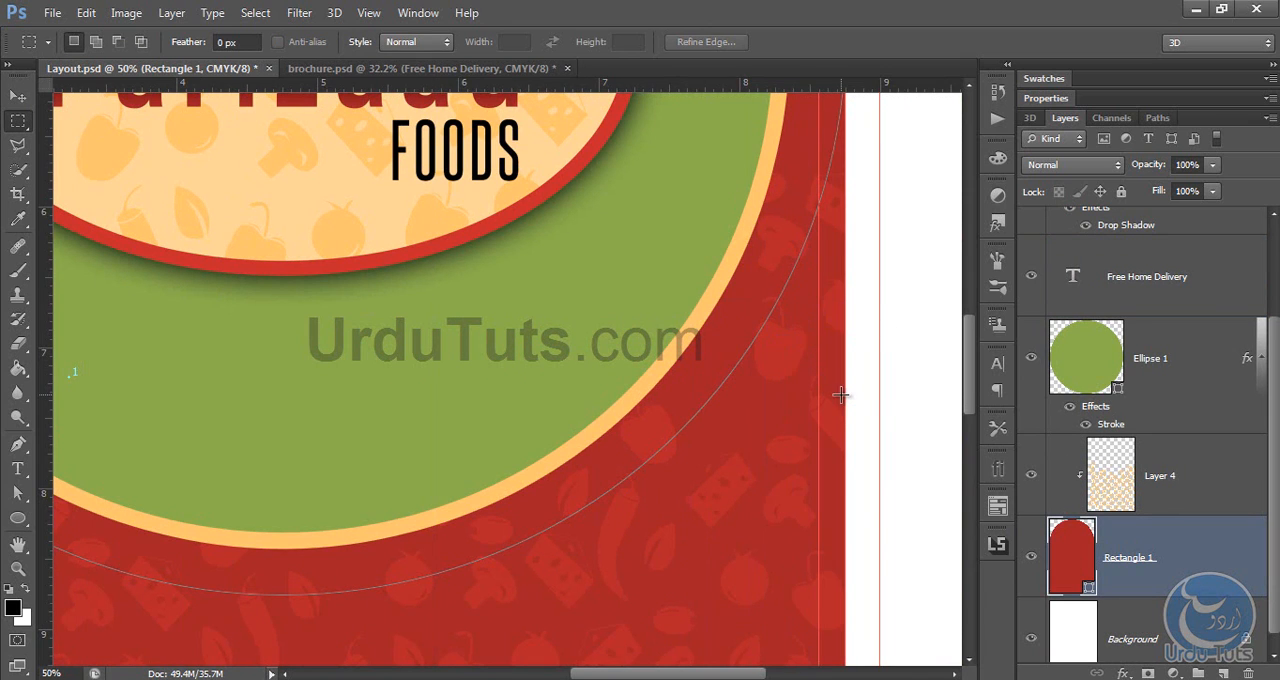
{"action": "key", "text": "ctrl+0"}
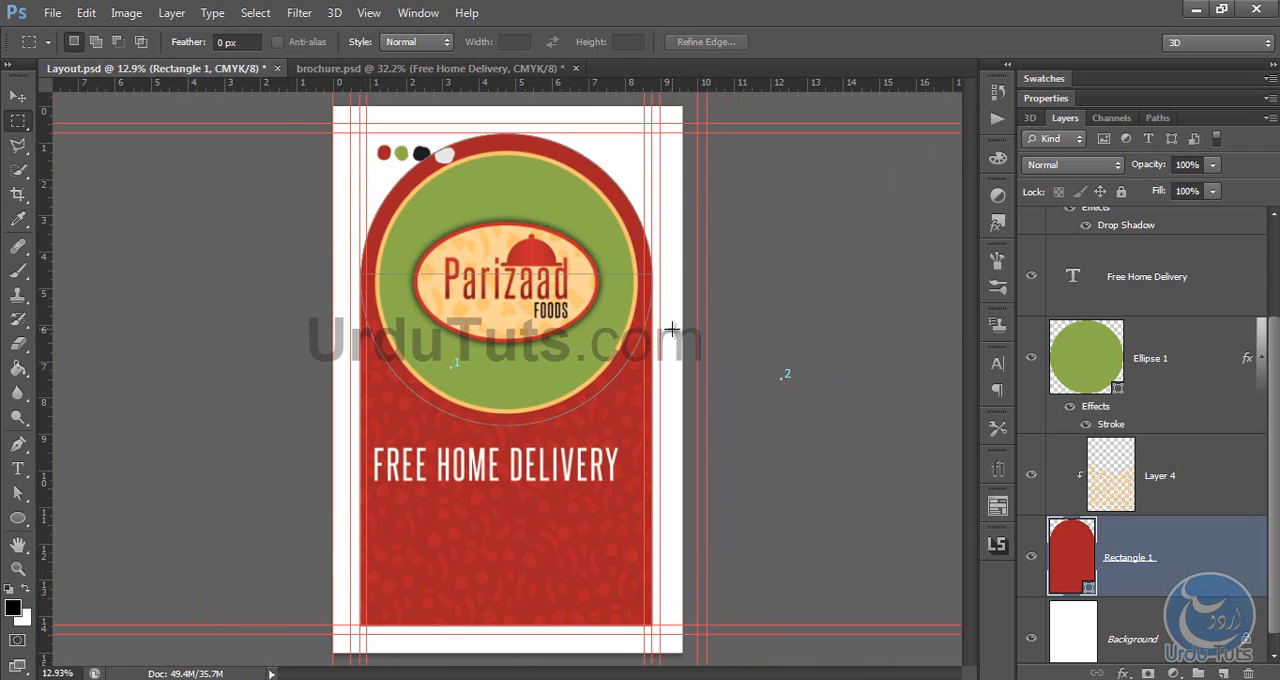
Step: Set the "FREE HOME DELIVERY" text to 87.99 pt and align its start with the inner left guide
{"action": "left_click", "coordinate": [18, 95]}
{"action": "key", "text": "t"}
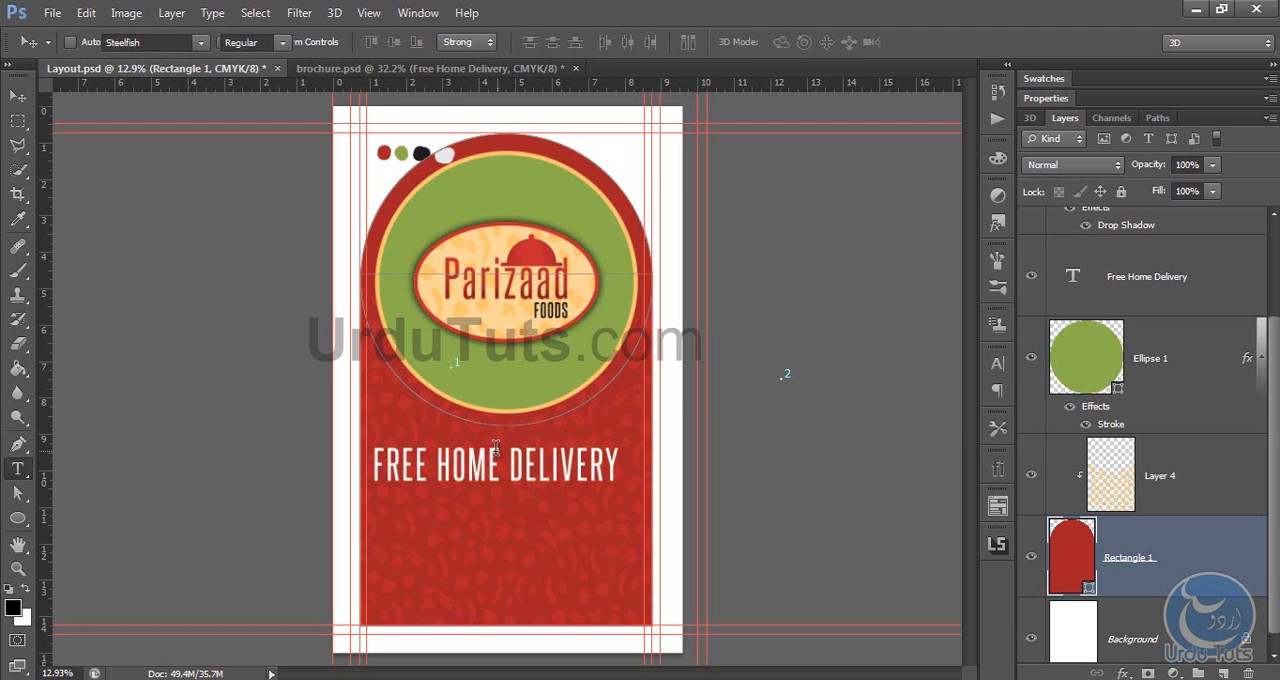
{"action": "left_click", "coordinate": [495, 447]}
{"action": "key", "text": "ctrl+a"}
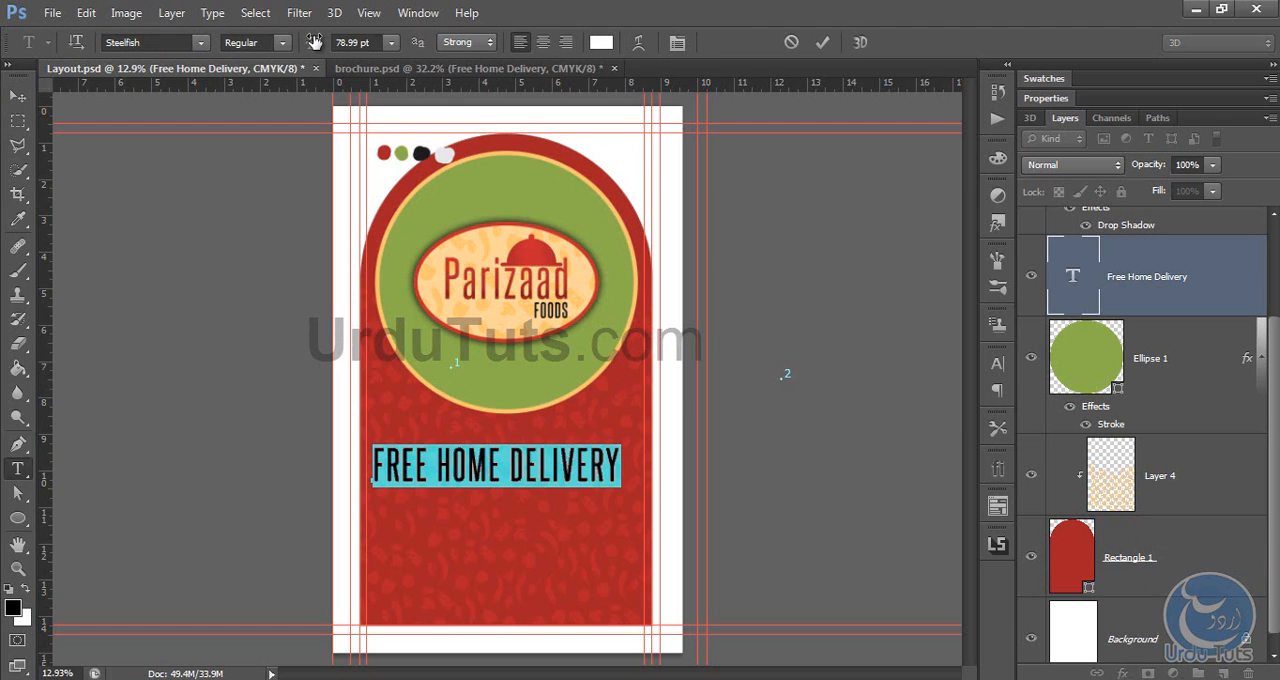
{"action": "left_click_drag", "start_coordinate": [314, 42], "coordinate": [322, 42]}
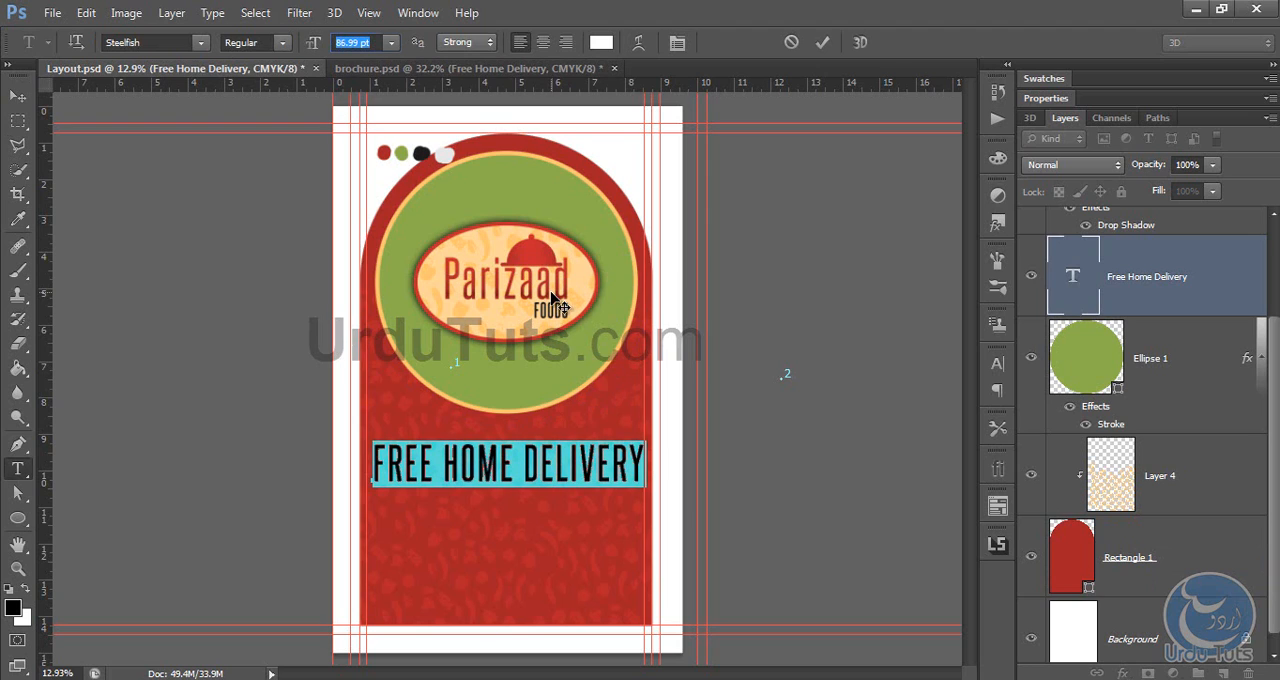
{"action": "left_click_drag", "start_coordinate": [555, 305], "coordinate": [546, 298]}
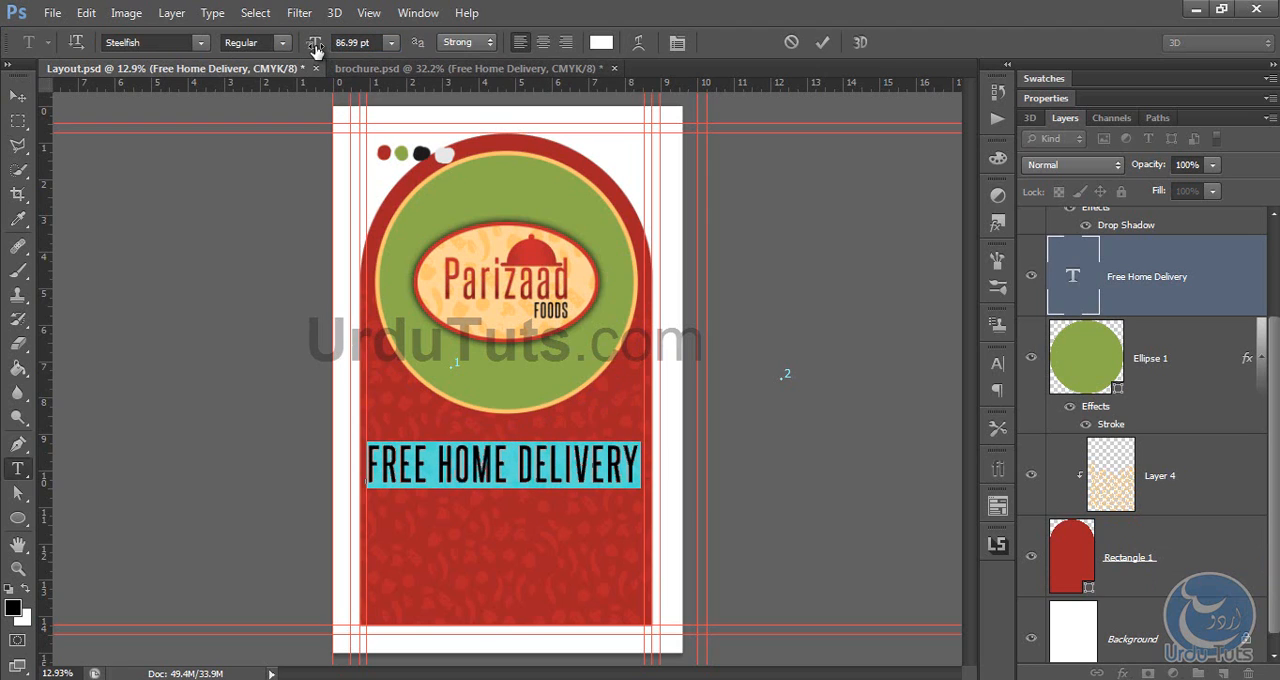
{"action": "left_click_drag", "start_coordinate": [315, 48], "coordinate": [315, 48]}
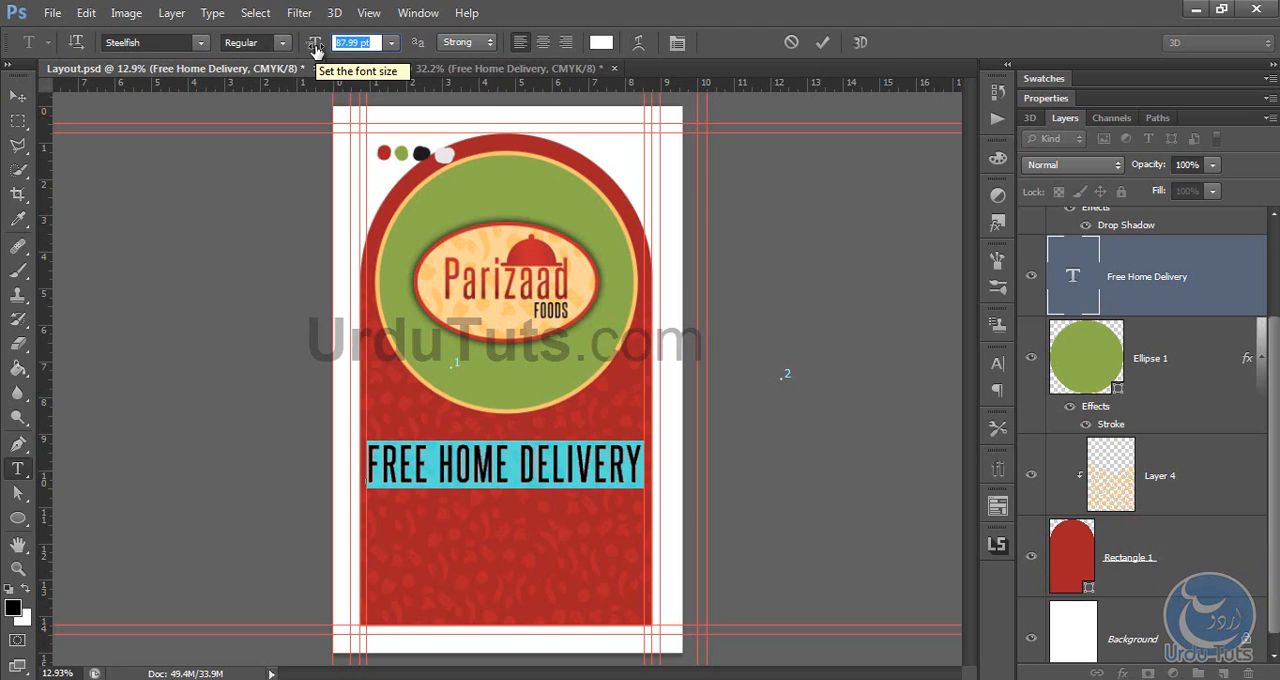
{"action": "left_click", "coordinate": [18, 97]}
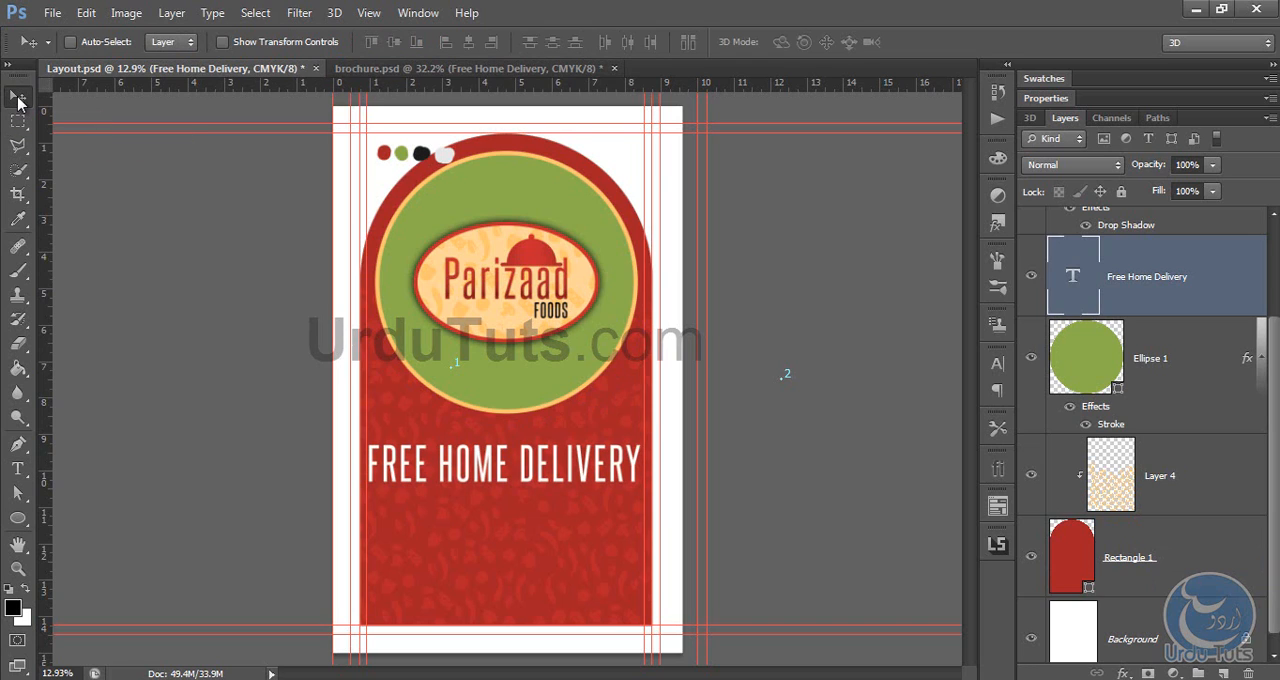
Step: Nudge the "FREE HOME DELIVERY" text slightly down on the red area
{"action": "key", "text": "Down"}
{"action": "key", "text": "Down"}
{"action": "key", "text": "Down"}
{"action": "key", "text": "Down"}
{"action": "key", "text": "Down"}
{"action": "key", "text": "Down"}
{"action": "key", "text": "Down"}
{"action": "key", "text": "Down"}
{"action": "key", "text": "Down"}
{"action": "key", "text": "Down"}
{"action": "key", "text": "Down"}
{"action": "key", "text": "Down"}
{"action": "key", "text": "Down"}
{"action": "key", "text": "Down"}
{"action": "key", "text": "Down"}
{"action": "key", "text": "Down"}
{"action": "key", "text": "Down"}
{"action": "key", "text": "Down"}
{"action": "key", "text": "Down"}
{"action": "key", "text": "Down"}
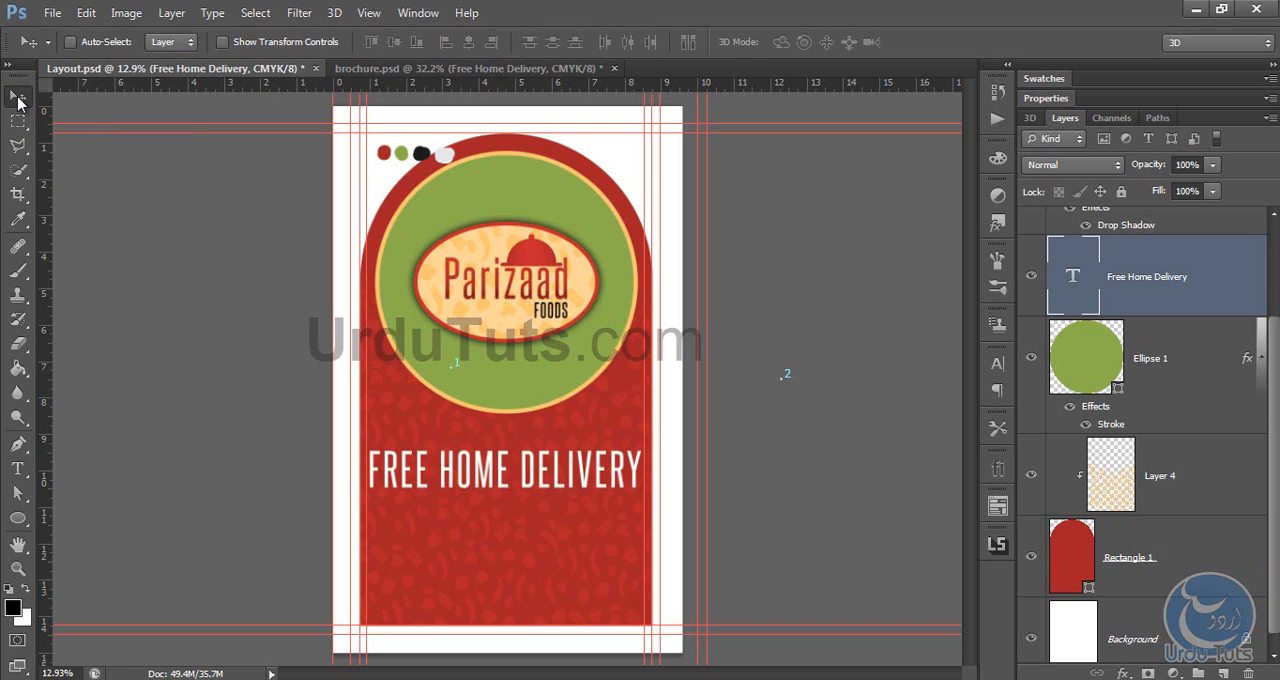
{"action": "key", "text": "Down"}
{"action": "key", "text": "Down"}
{"action": "key", "text": "Down"}
{"action": "key", "text": "Down"}
{"action": "key", "text": "Down"}
{"action": "key", "text": "Down"}
{"action": "key", "text": "Down"}
{"action": "key", "text": "Down"}
{"action": "key", "text": "Down"}
{"action": "key", "text": "Down"}
{"action": "key", "text": "Down"}
{"action": "key", "text": "Down"}
{"action": "key", "text": "Down"}
{"action": "key", "text": "Down"}
{"action": "key", "text": "Down"}
{"action": "key", "text": "Down"}
{"action": "key", "text": "Down"}
{"action": "key", "text": "Down"}
{"action": "key", "text": "Down"}
{"action": "key", "text": "Down"}
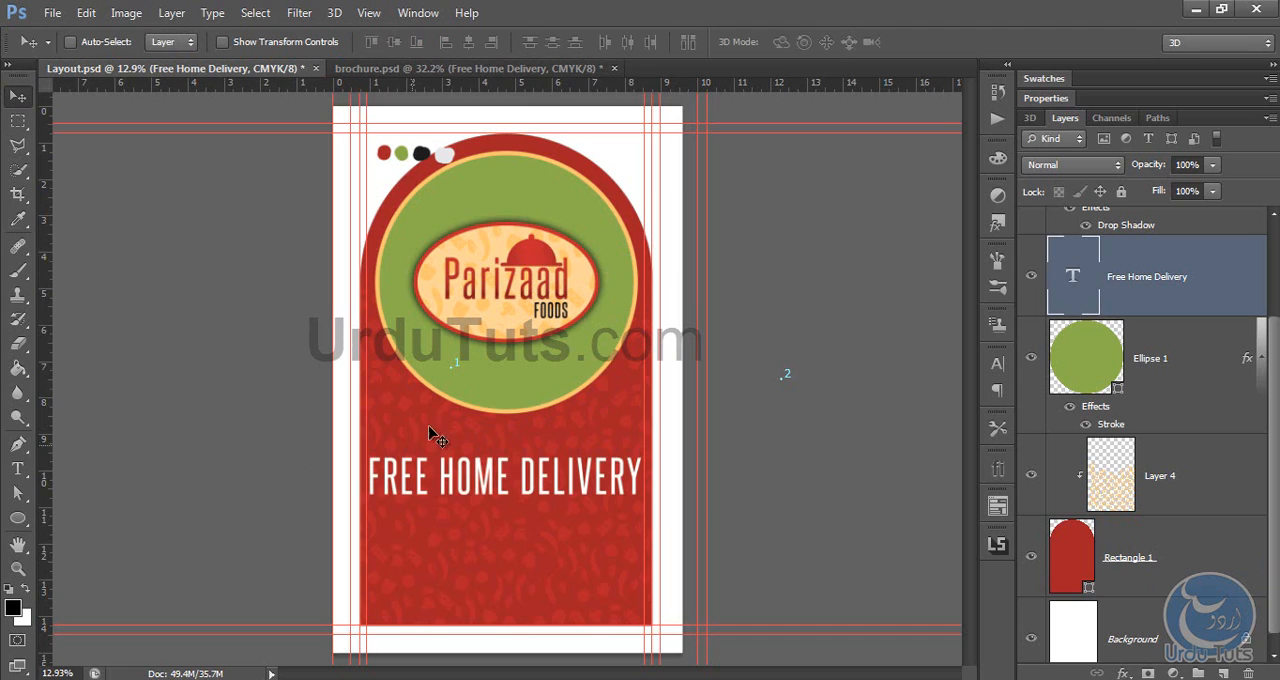
Step: Draw a rectangle shape about 2288 by 527 px between the inner guides, below the "FREE HOME DELIVERY" text
{"action": "left_click", "coordinate": [19, 518]}
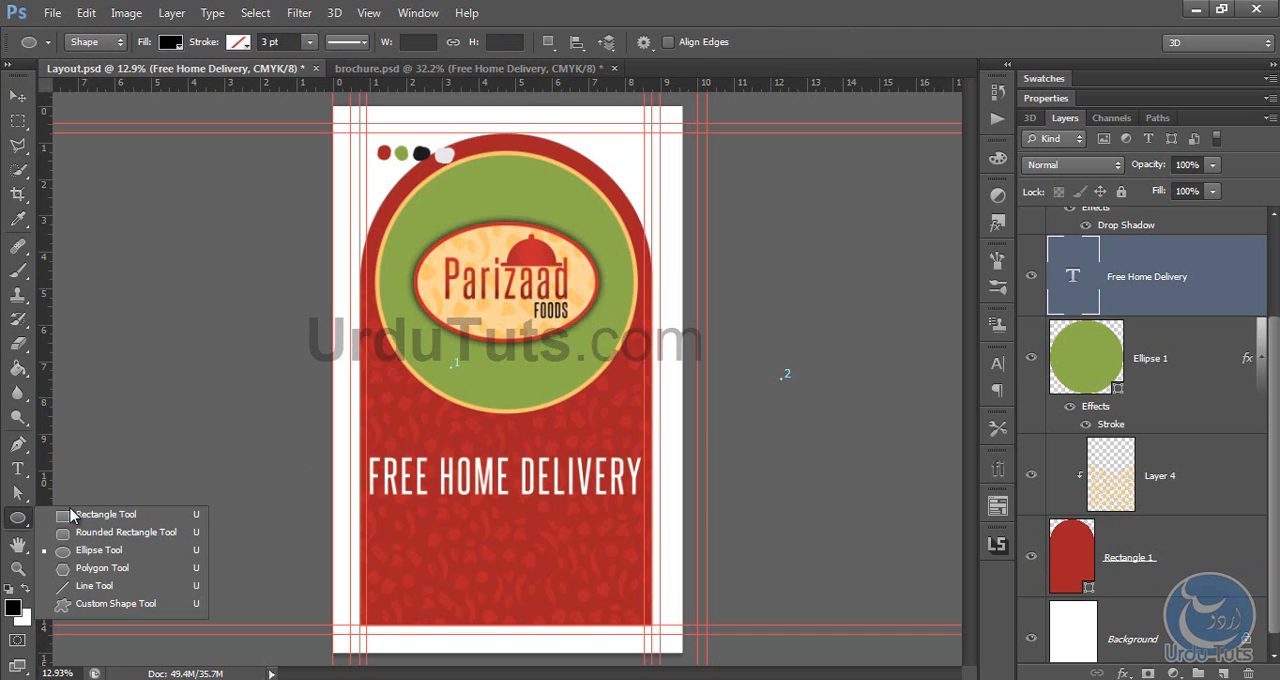
{"action": "left_click", "coordinate": [175, 508]}
{"action": "right_click", "coordinate": [15, 519]}
{"action": "left_click", "coordinate": [108, 515]}
{"action": "left_click_drag", "start_coordinate": [405, 512], "coordinate": [645, 574]}
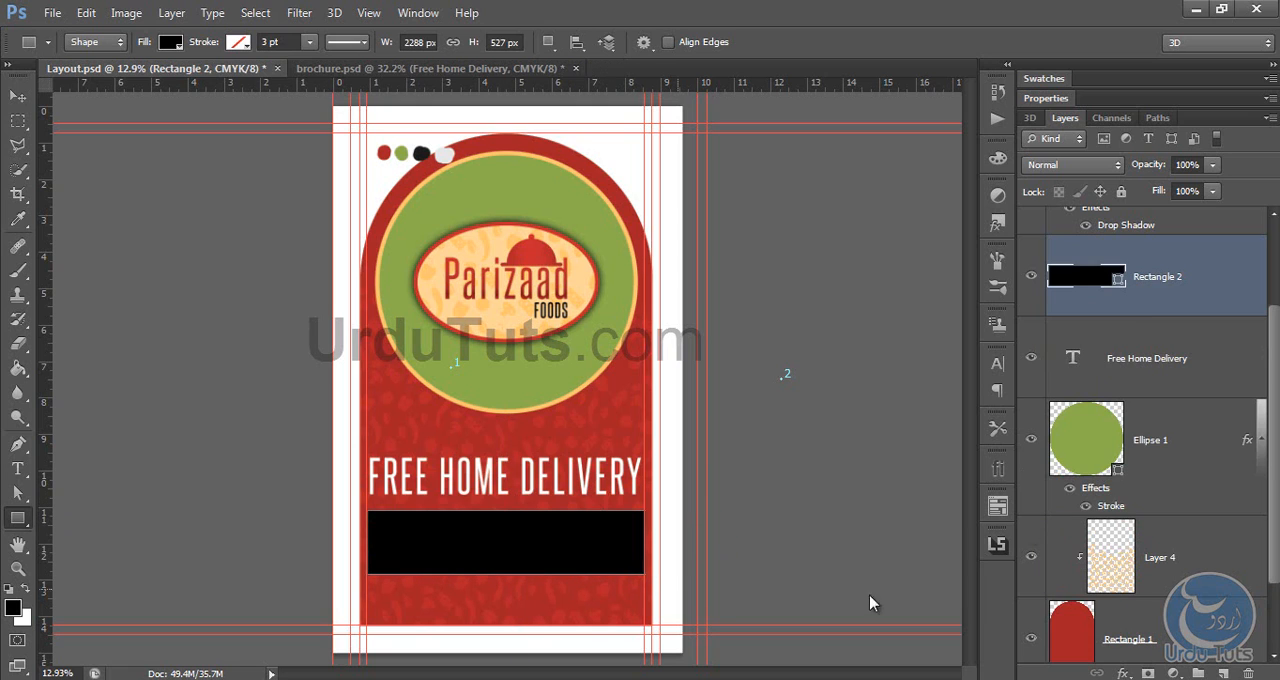
Step: Fill the new rectangle with the green sampled from the circle, #8daf4c
{"action": "double_click", "coordinate": [1088, 287]}
{"action": "left_click", "coordinate": [467, 210]}
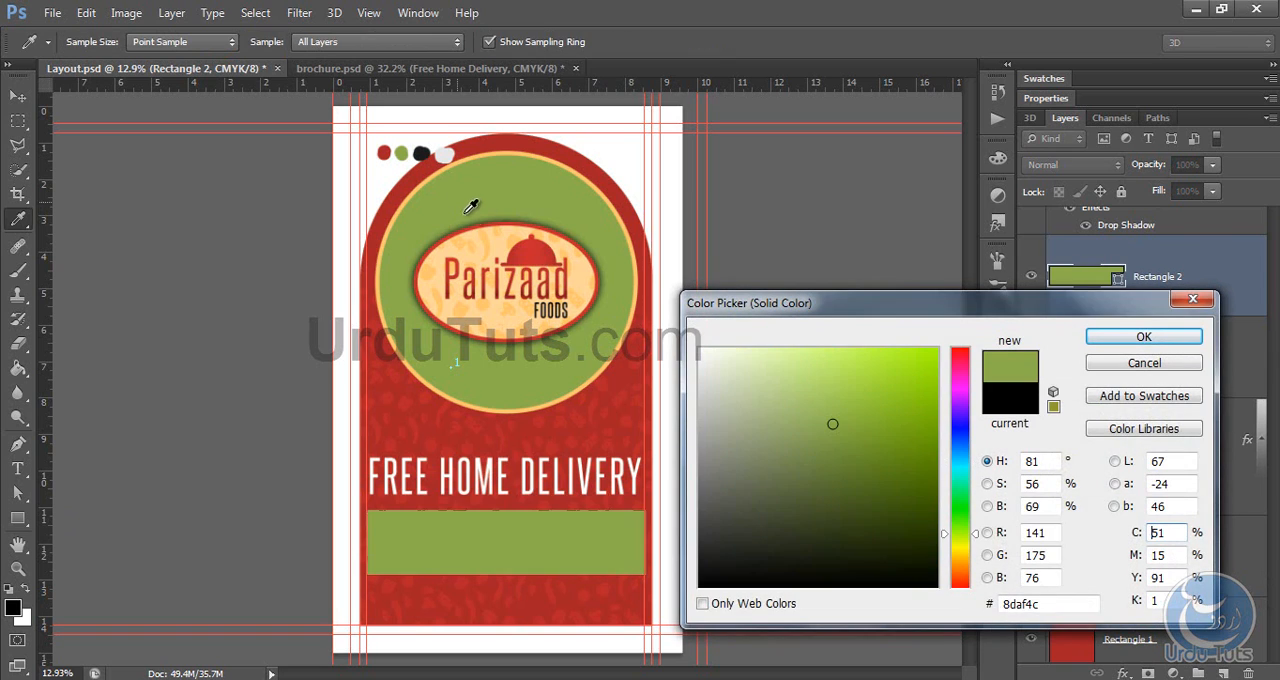
{"action": "left_click", "coordinate": [1143, 337]}
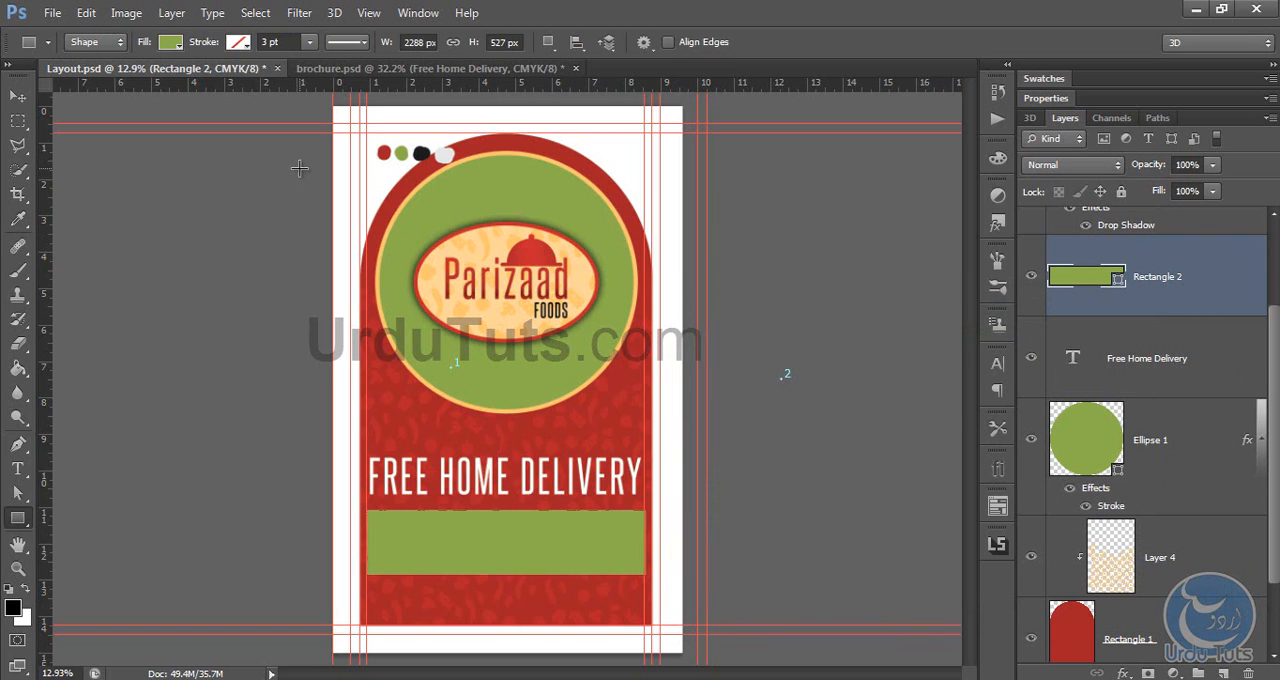
{"action": "left_click", "coordinate": [18, 96]}
Step: Switch to brochure.psd and copy the text of the large phone number on the green band
{"action": "left_click", "coordinate": [345, 68]}
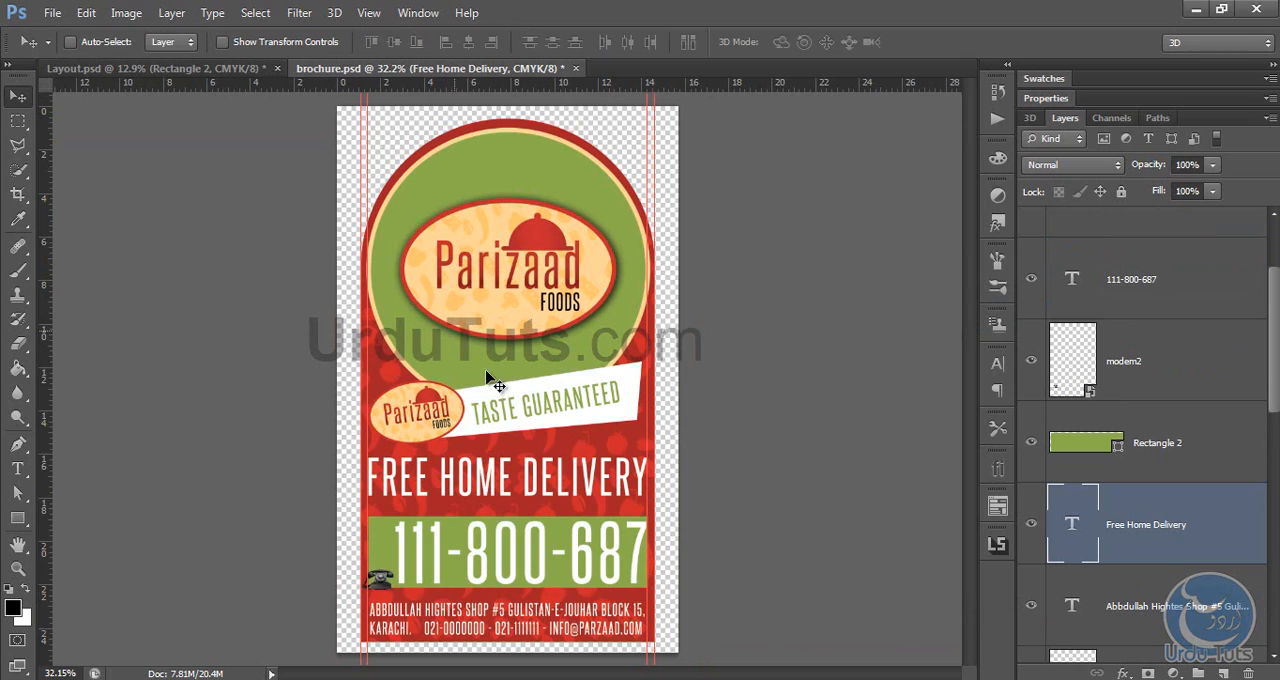
{"action": "key", "text": "t"}
{"action": "left_click", "coordinate": [466, 560]}
{"action": "key", "text": "ctrl+a"}
{"action": "key", "text": "ctrl+c"}
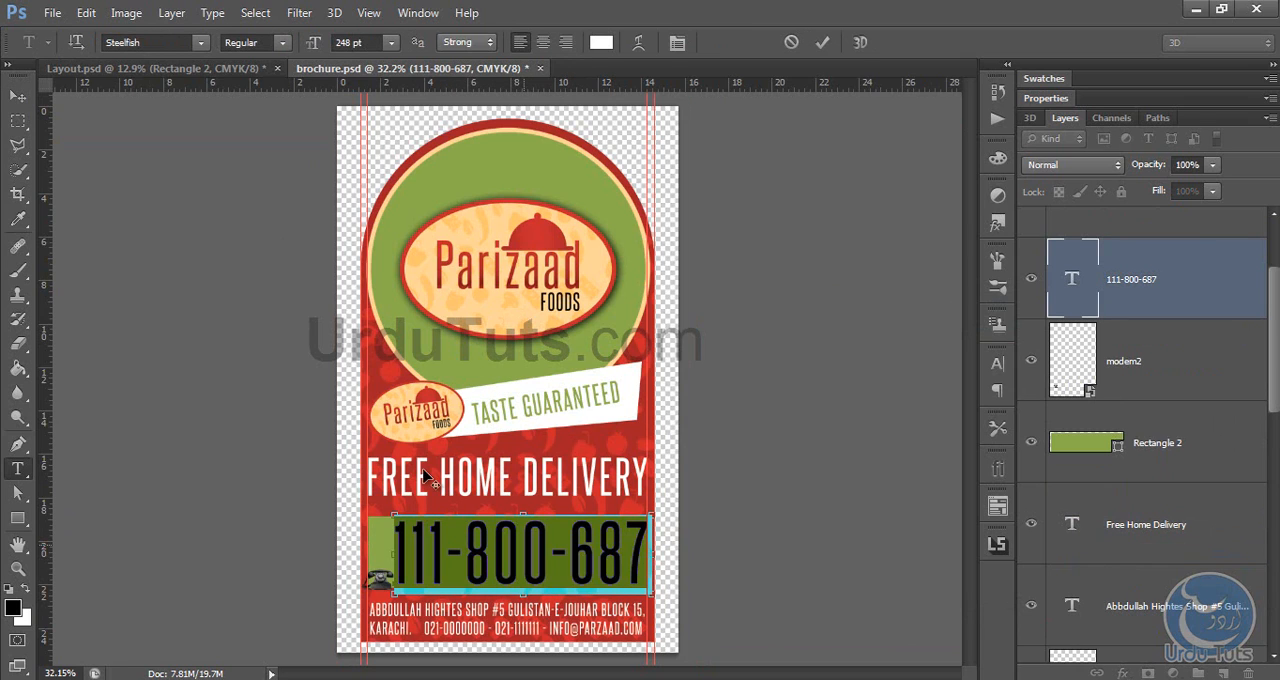
{"action": "left_click", "coordinate": [18, 96]}
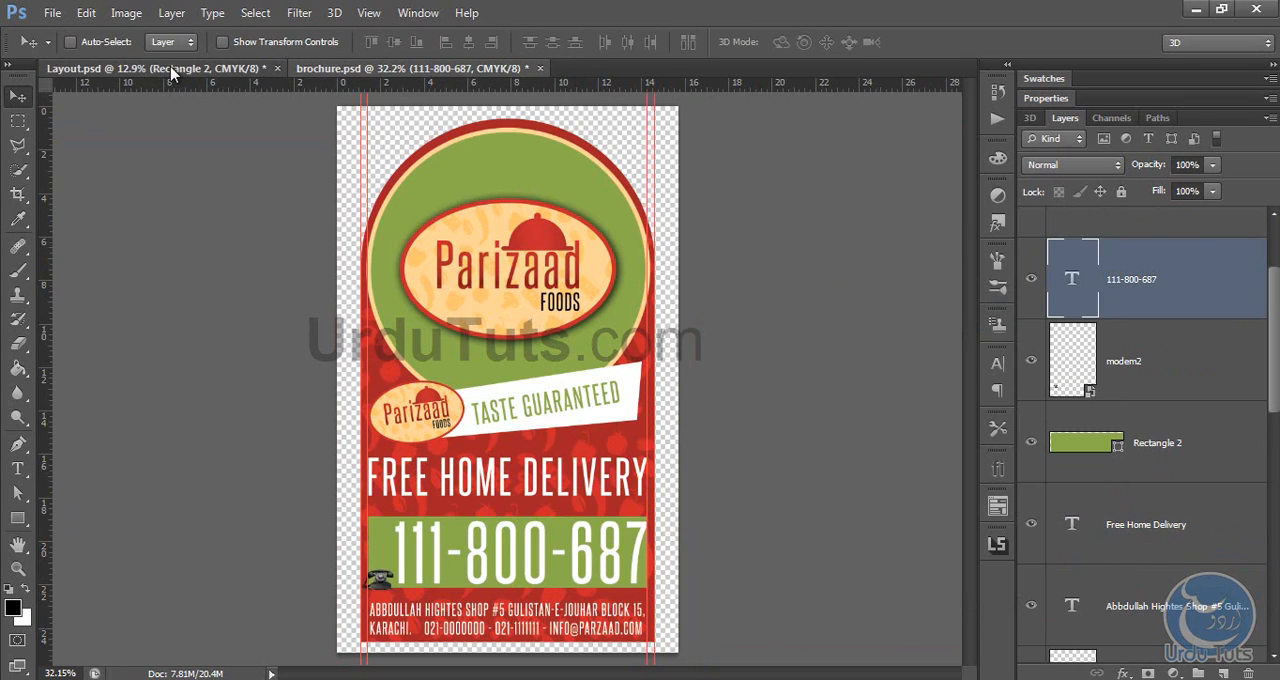
Step: Return to Layout.psd and paste the copied phone number as a new text layer above the "FREE HOME DELIVERY" line
{"action": "left_click", "coordinate": [165, 68]}
{"action": "key", "text": "t"}
{"action": "left_click", "coordinate": [508, 530]}
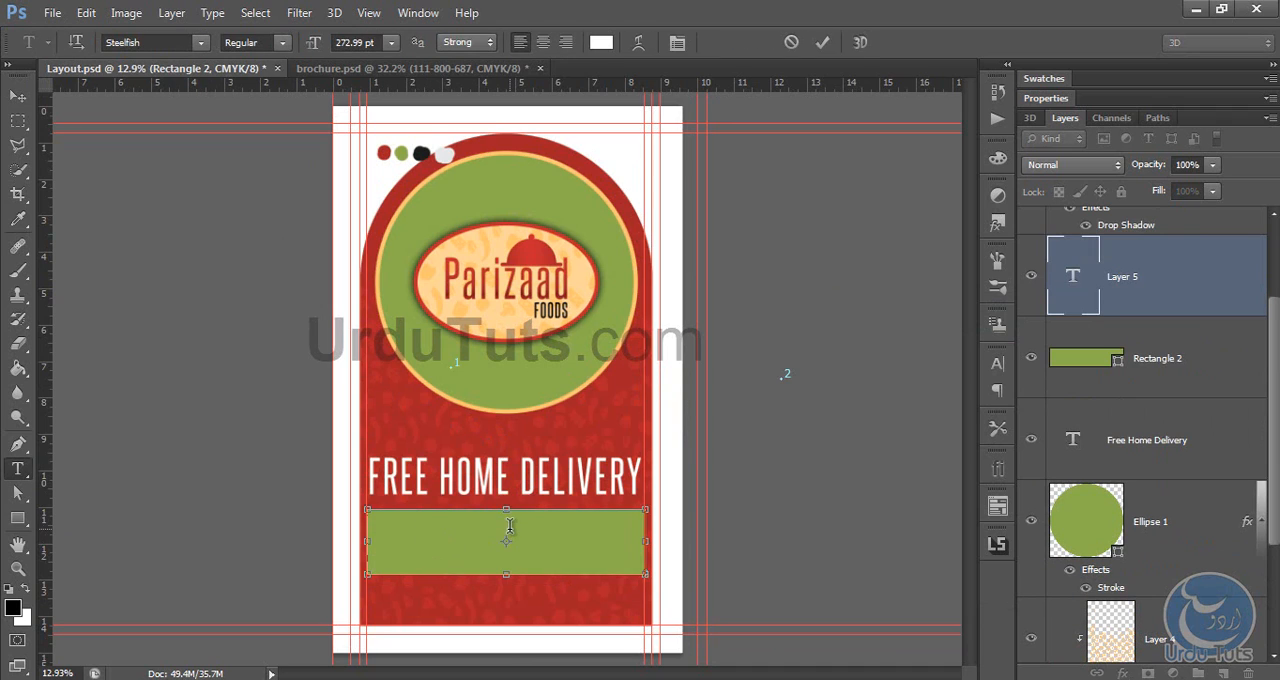
{"action": "key", "text": "Escape"}
{"action": "left_click", "coordinate": [458, 404]}
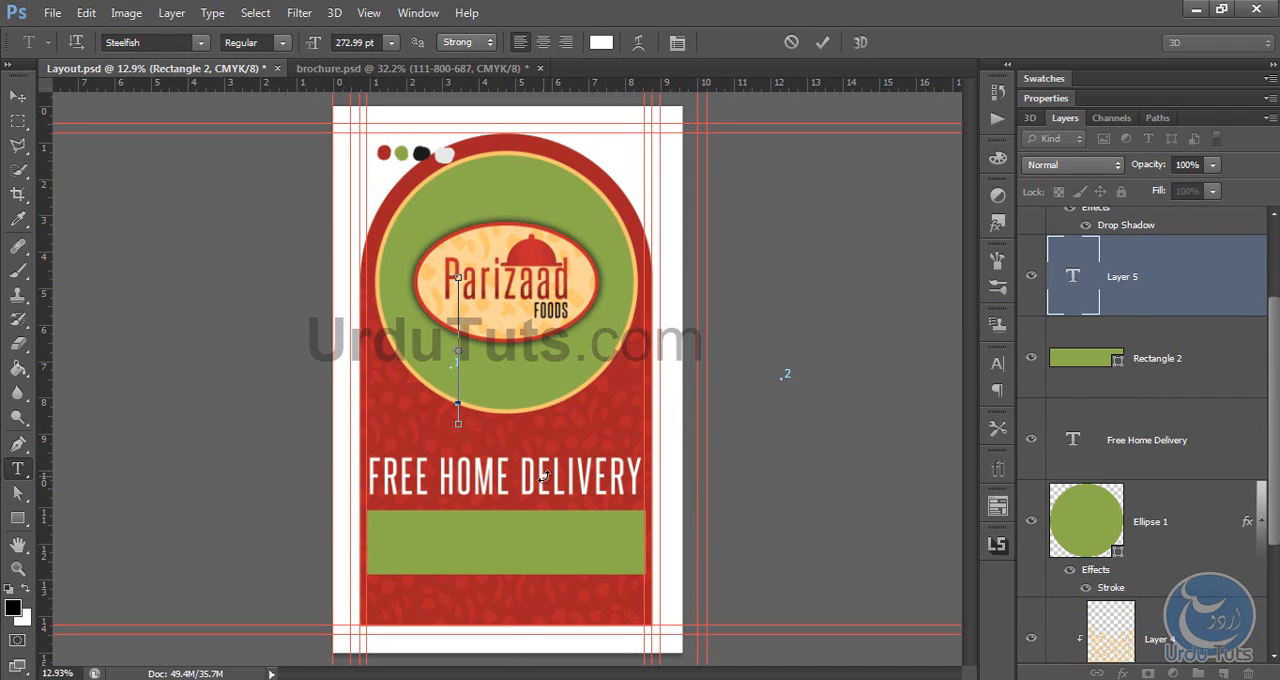
{"action": "key", "text": "ctrl+v"}
{"action": "left_click", "coordinate": [17, 95]}
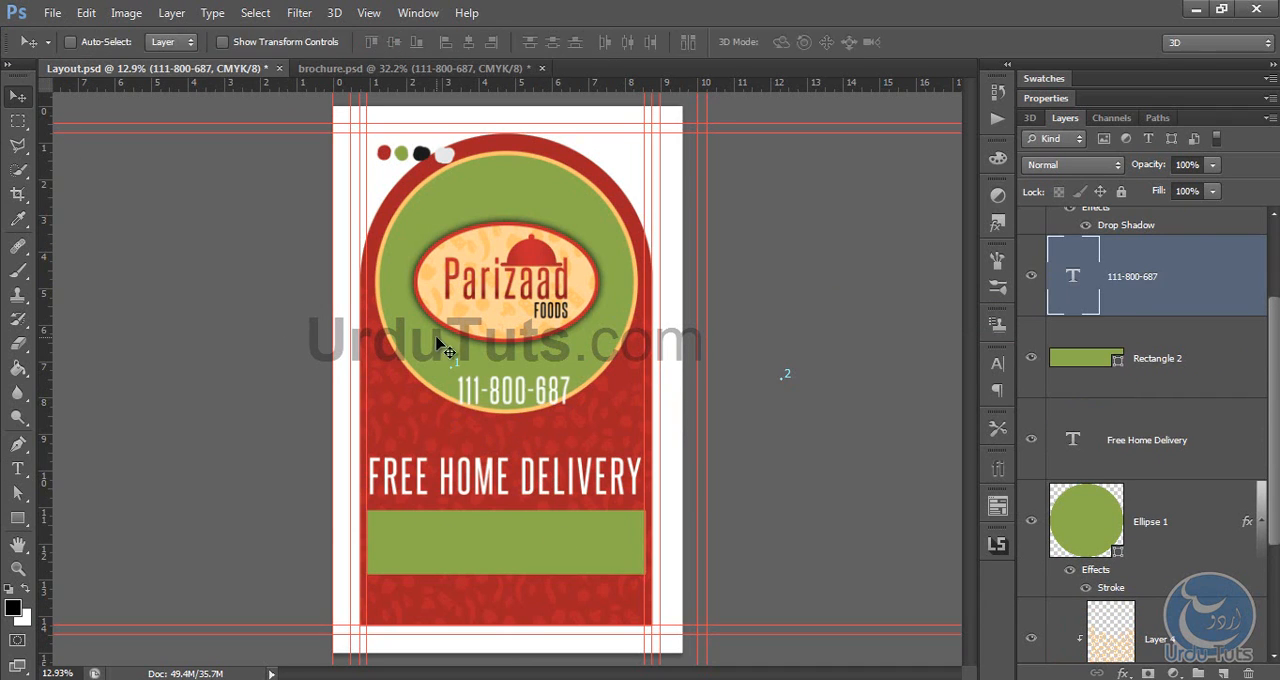
Step: Move the phone number onto the green band and enlarge it proportionally to about 162%
{"action": "left_click_drag", "start_coordinate": [442, 344], "coordinate": [409, 501]}
{"action": "key", "text": "ctrl+t"}
{"action": "left_click_drag", "start_coordinate": [481, 530], "coordinate": [470, 543]}
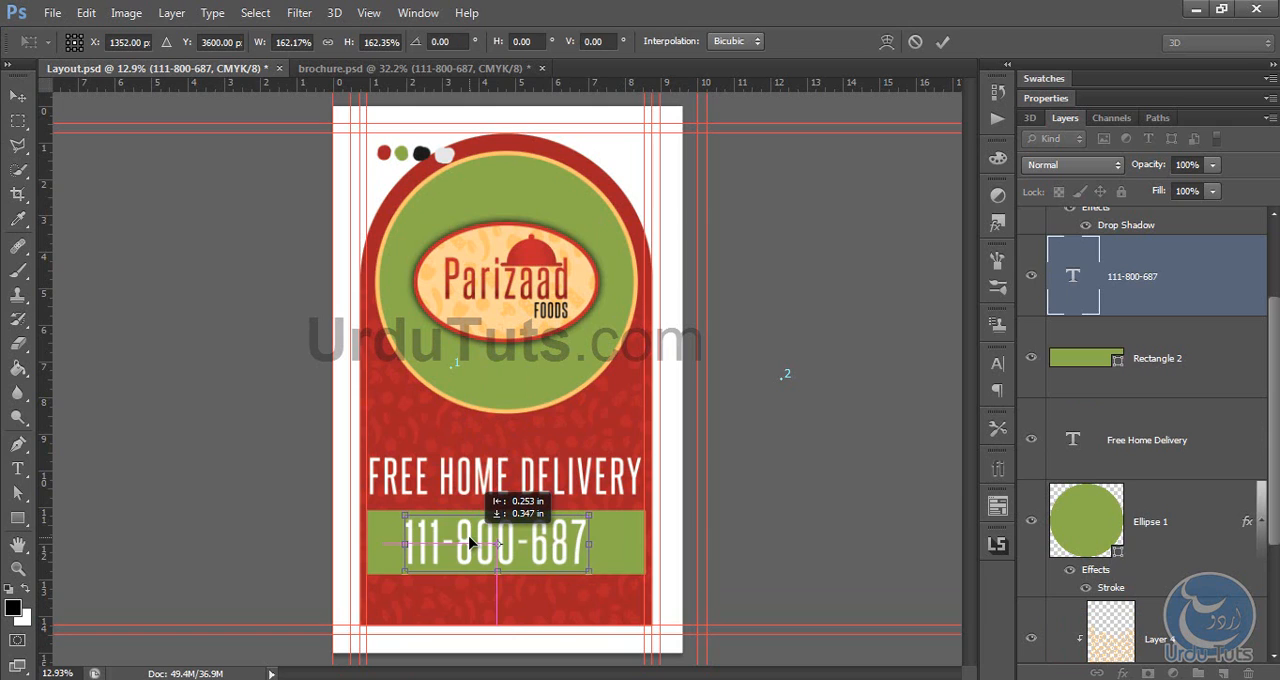
{"action": "key", "text": "Return"}
Step: Set the phone number text's tracking to 160
{"action": "key", "text": "t"}
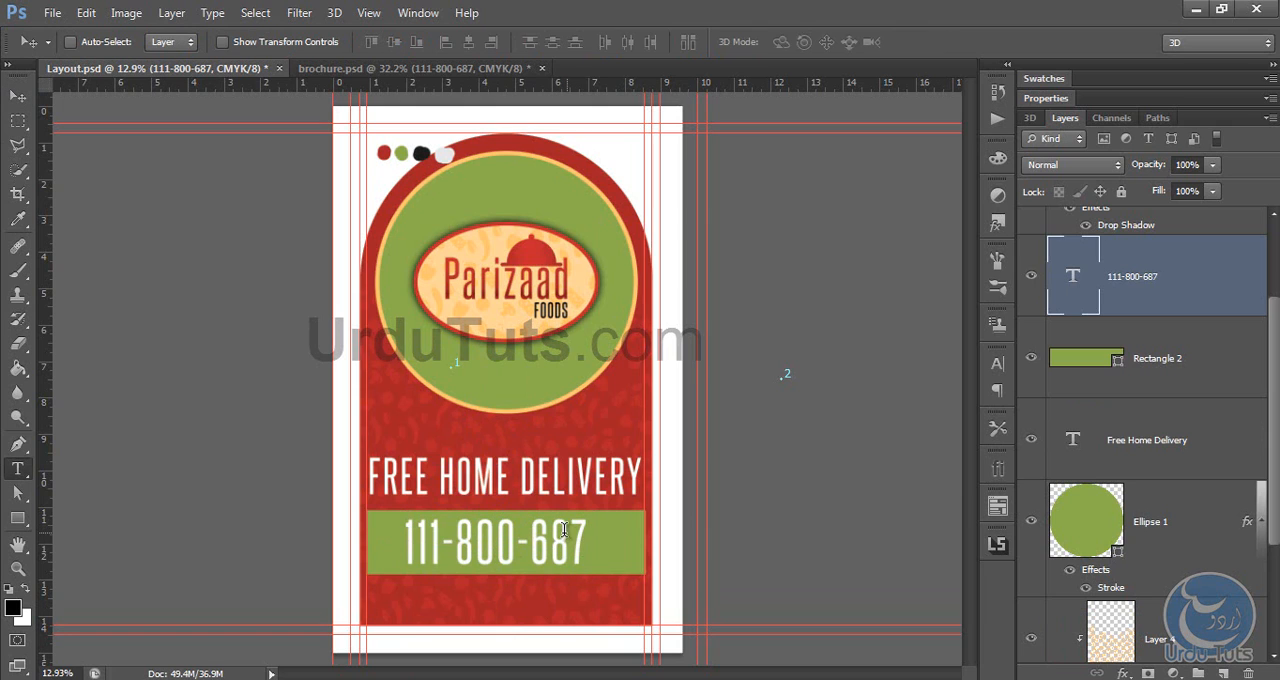
{"action": "double_click", "coordinate": [560, 583]}
{"action": "left_click", "coordinate": [679, 42]}
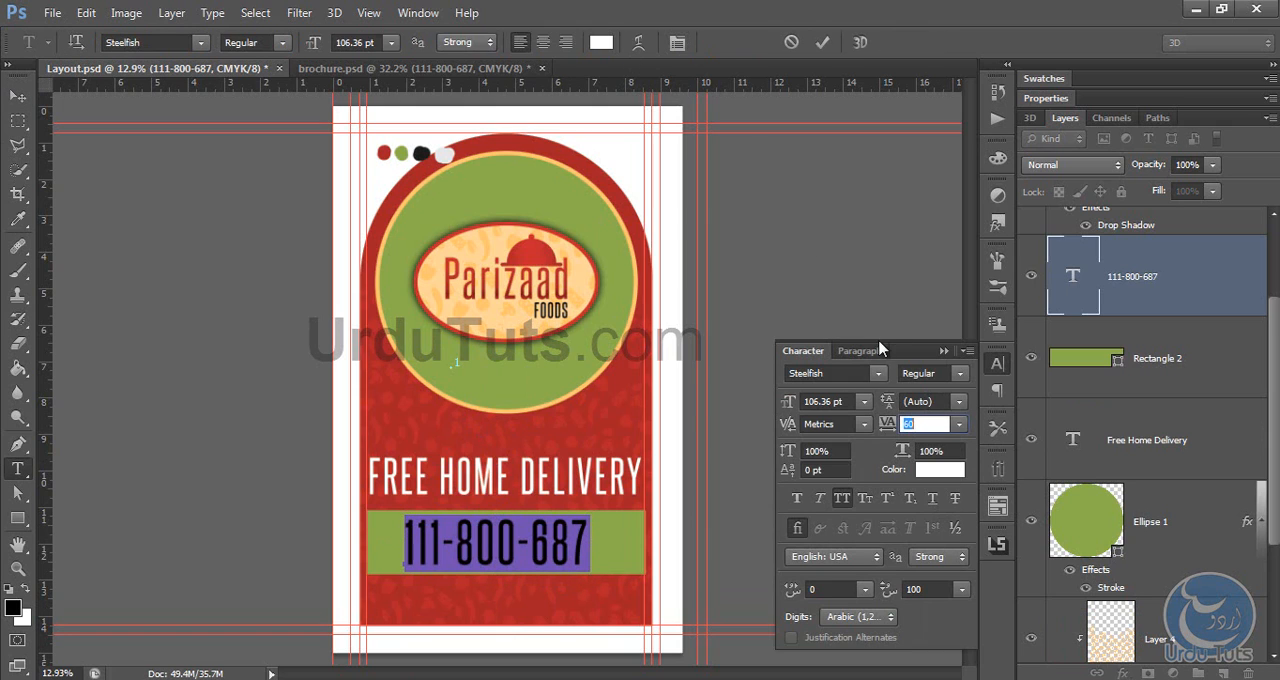
{"action": "mouse_move", "coordinate": [882, 428]}
{"action": "left_mouse_down"}
{"action": "mouse_move", "coordinate": [902, 428]}
{"action": "mouse_move", "coordinate": [886, 428]}
{"action": "left_mouse_up"}
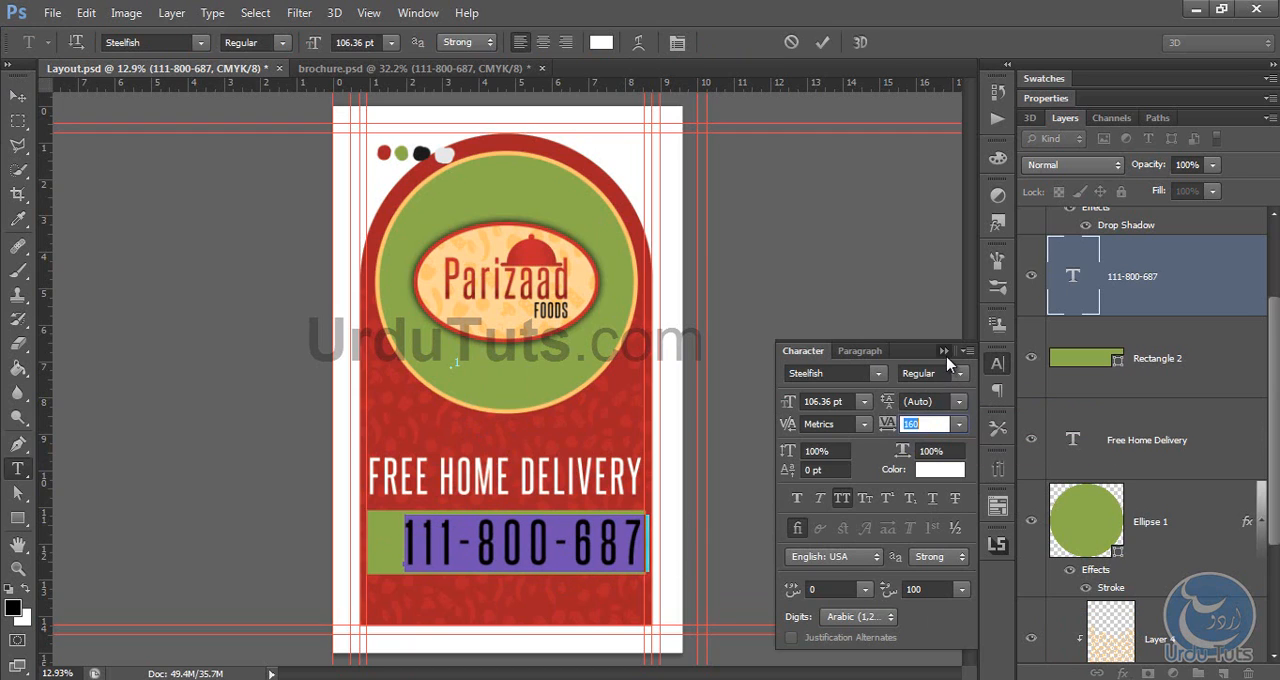
{"action": "left_click", "coordinate": [943, 351]}
{"action": "left_click", "coordinate": [18, 96]}
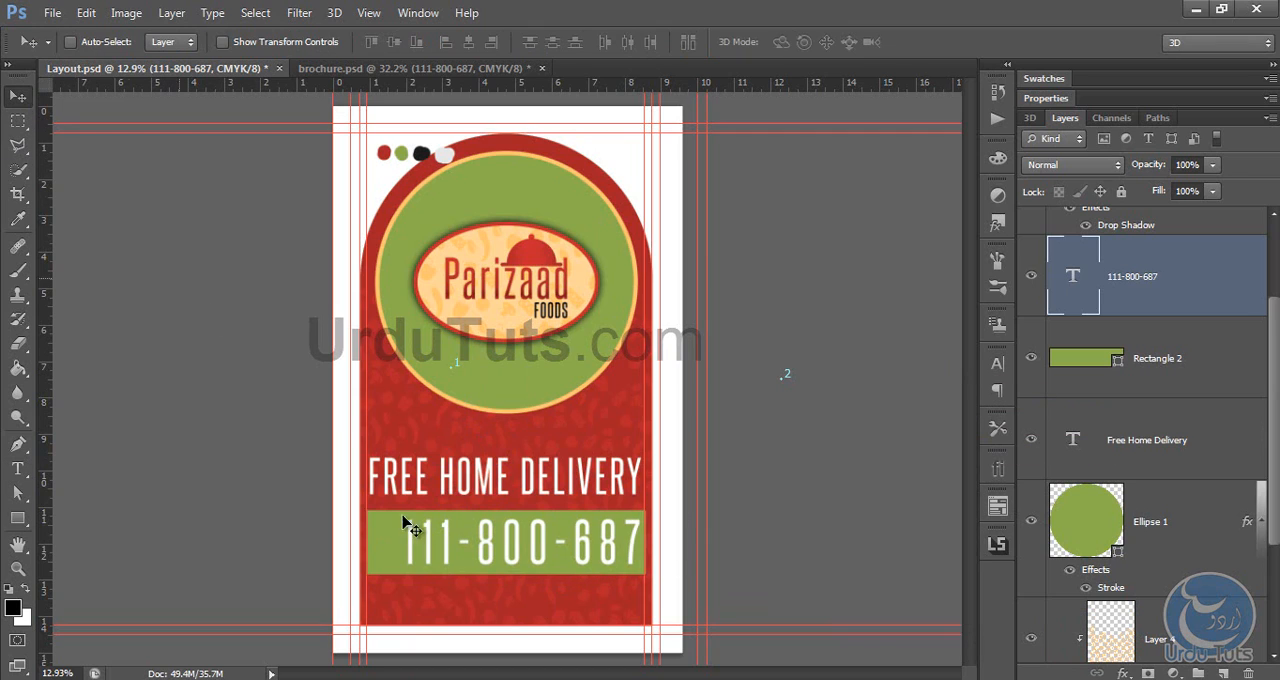
Step: Copy the modem2 telephone image from brochure.psd into Layout.psd, placing it on the green band beside the phone number
{"action": "left_click", "coordinate": [334, 68]}
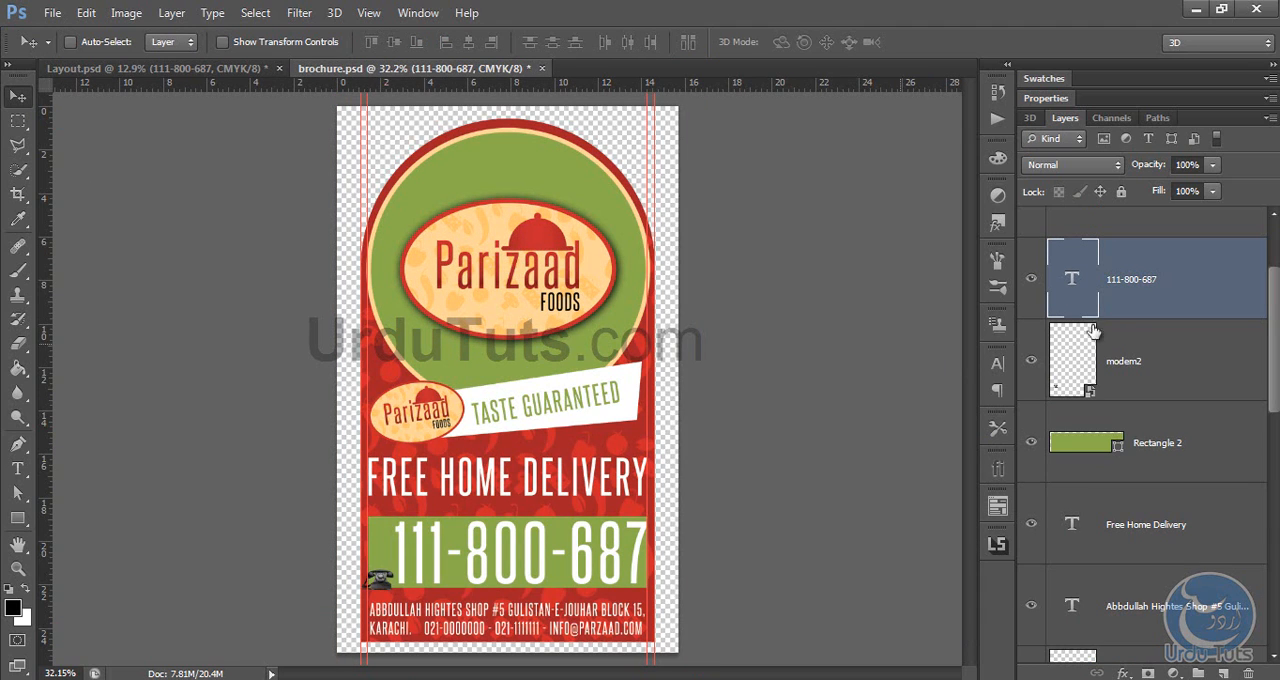
{"action": "left_click", "coordinate": [1151, 362]}
{"action": "left_click_drag", "start_coordinate": [360, 323], "coordinate": [430, 562]}
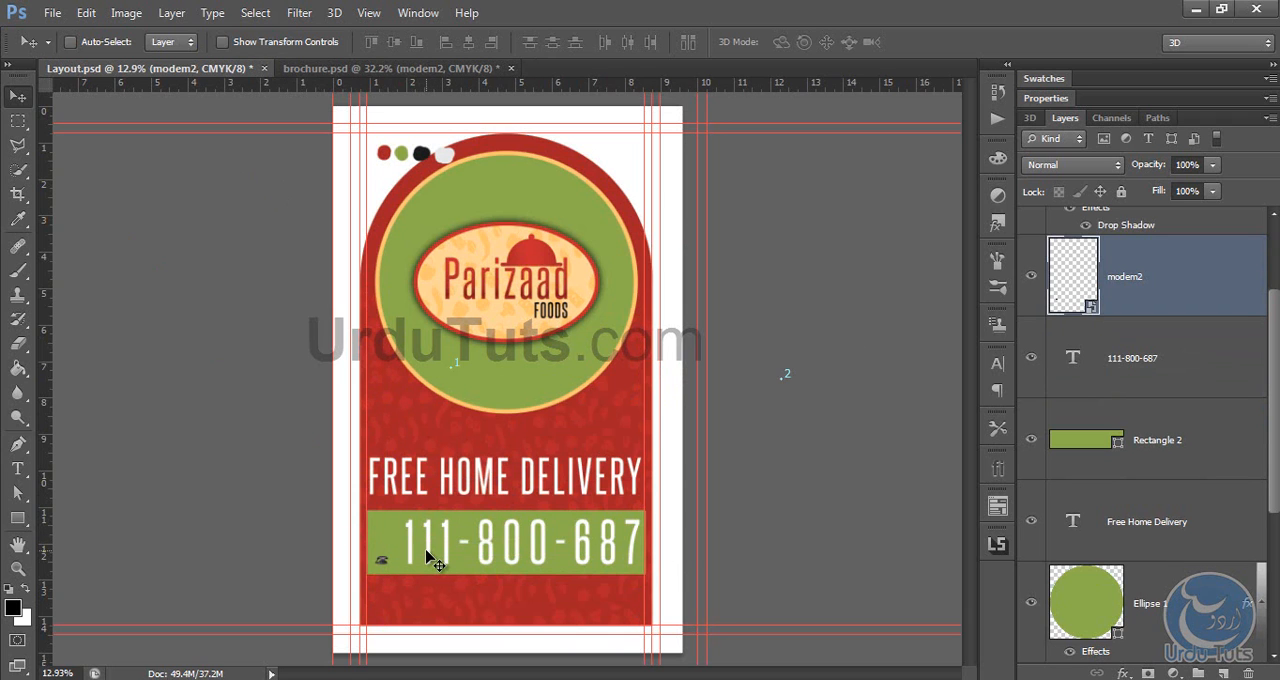
Step: Scale the telephone image to about 62% and place it over the green band's lower-left corner
{"action": "key", "text": "ctrl+plus"}
{"action": "key", "text": "ctrl+plus"}
{"action": "key", "text": "ctrl+plus"}
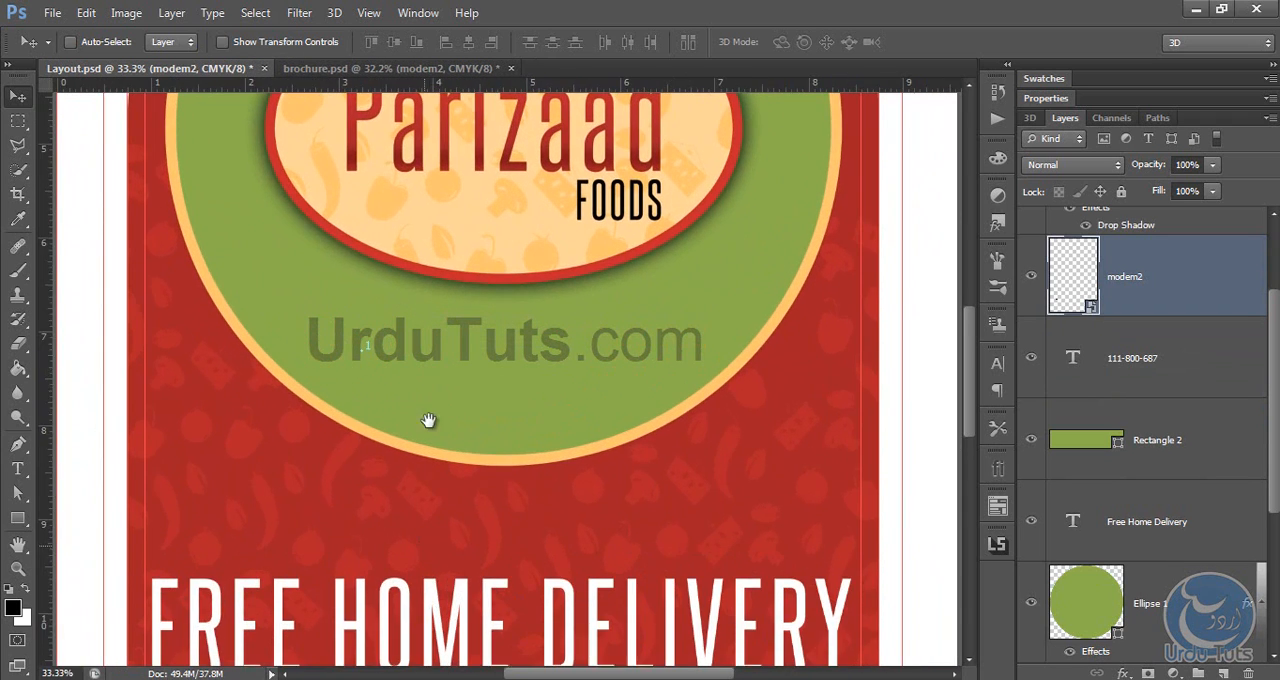
{"action": "scroll", "coordinate": [428, 420], "scroll_direction": "down", "scroll_amount": 5}
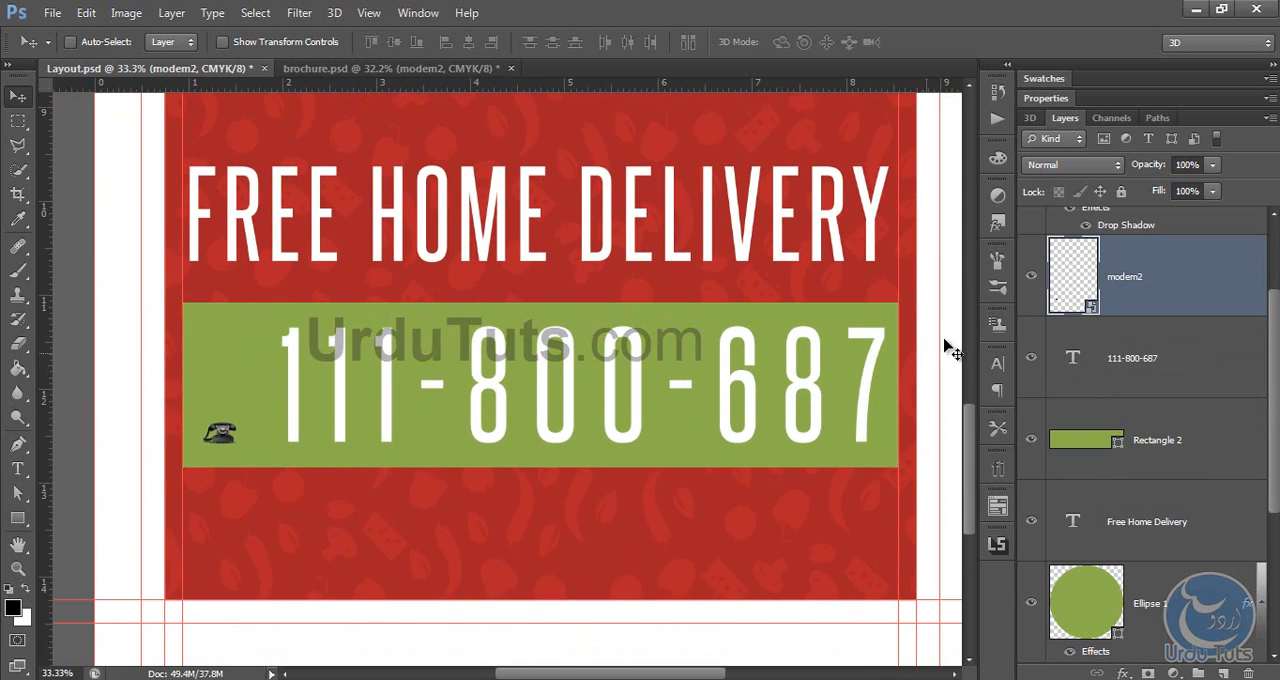
{"action": "key", "text": "ctrl+t"}
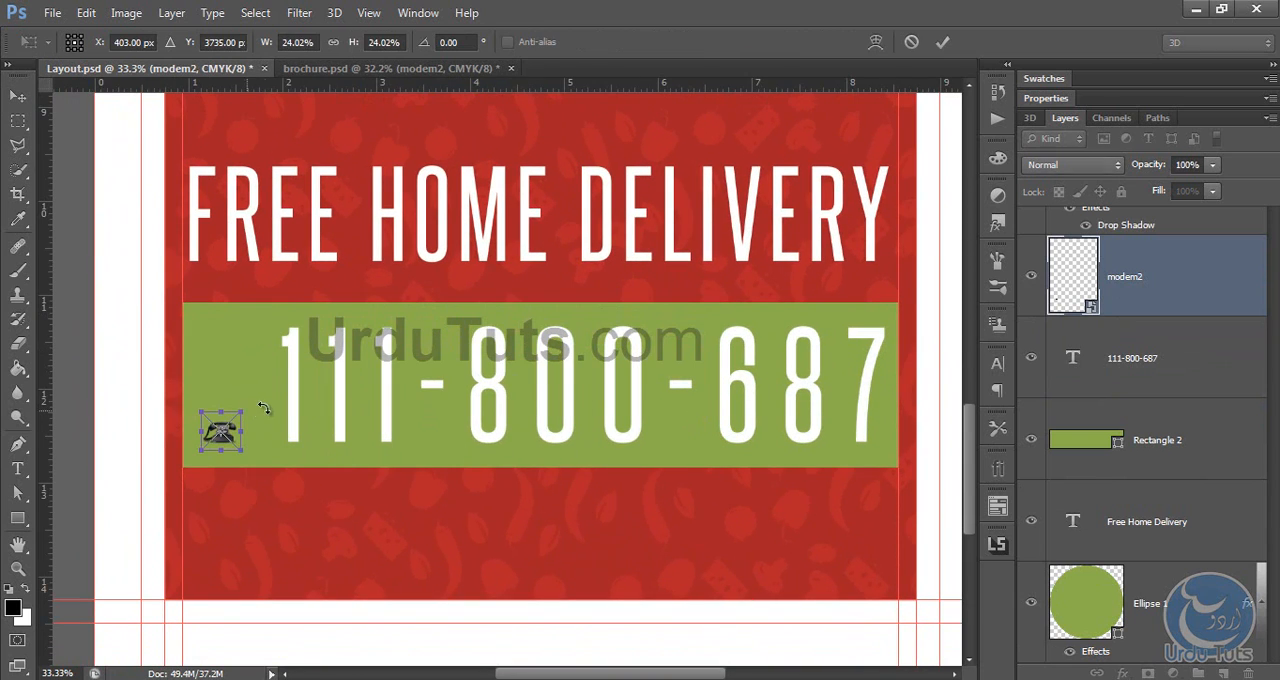
{"action": "left_click_drag", "start_coordinate": [242, 411], "coordinate": [303, 349]}
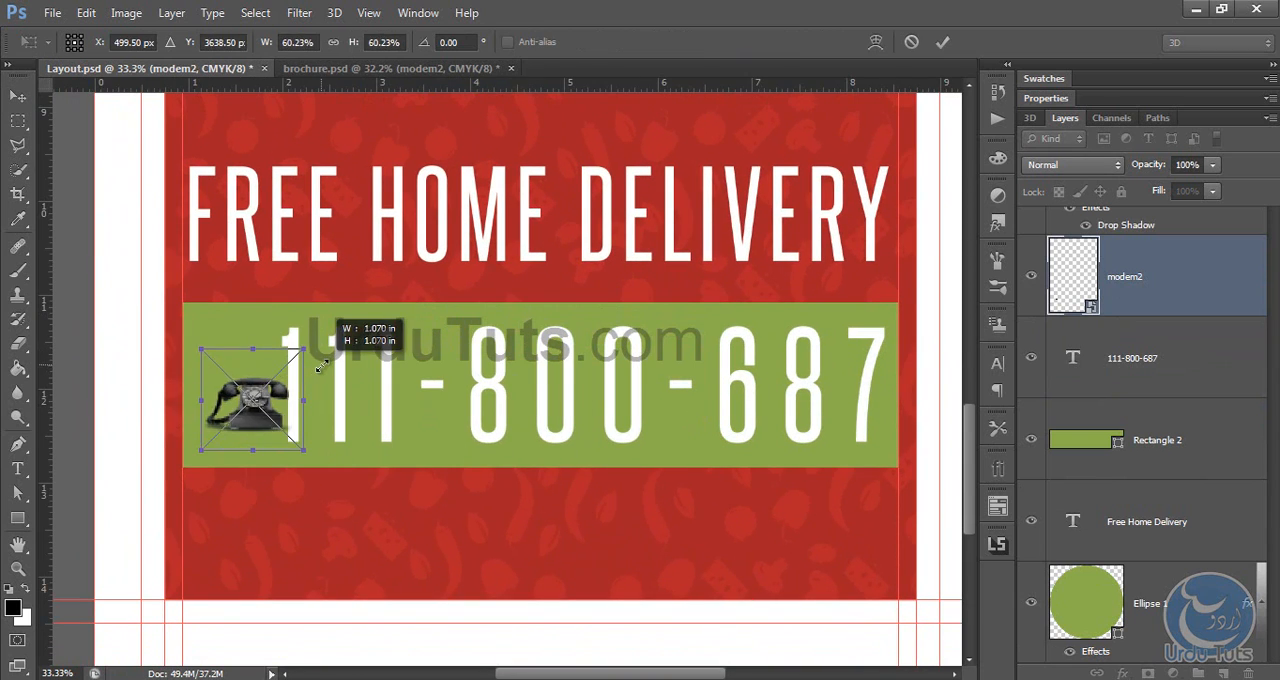
{"action": "left_click_drag", "start_coordinate": [284, 404], "coordinate": [262, 478]}
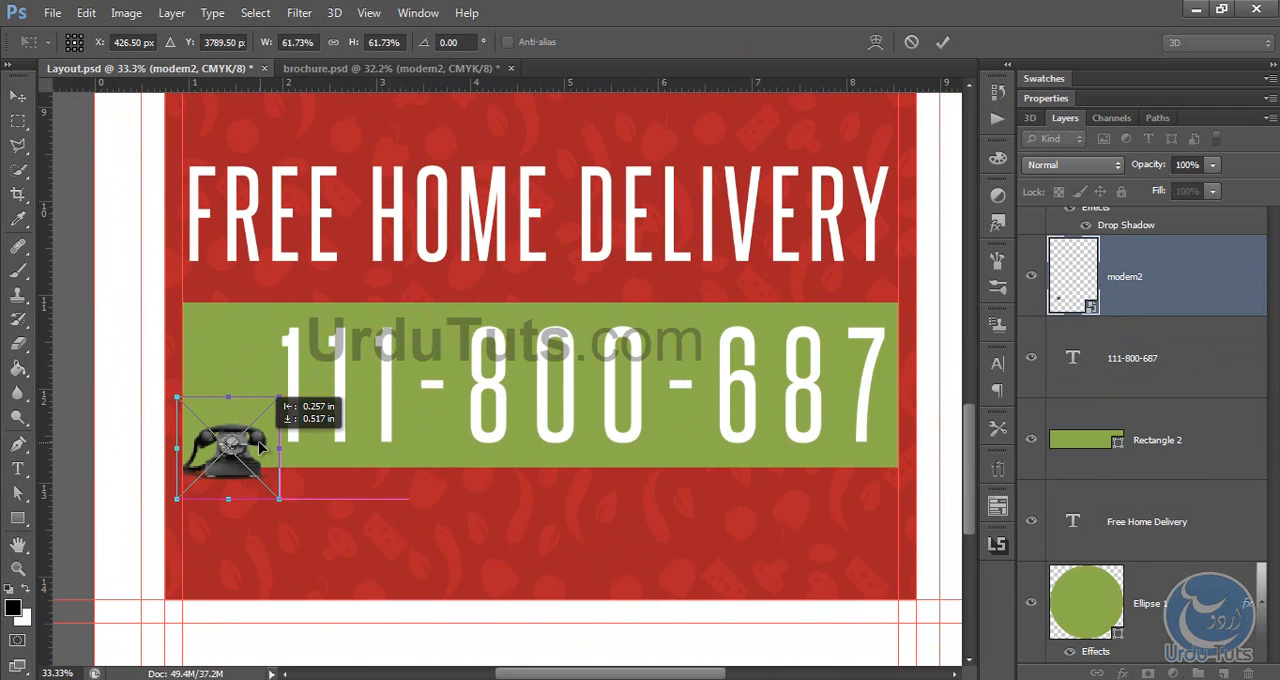
{"action": "key", "text": "Return"}
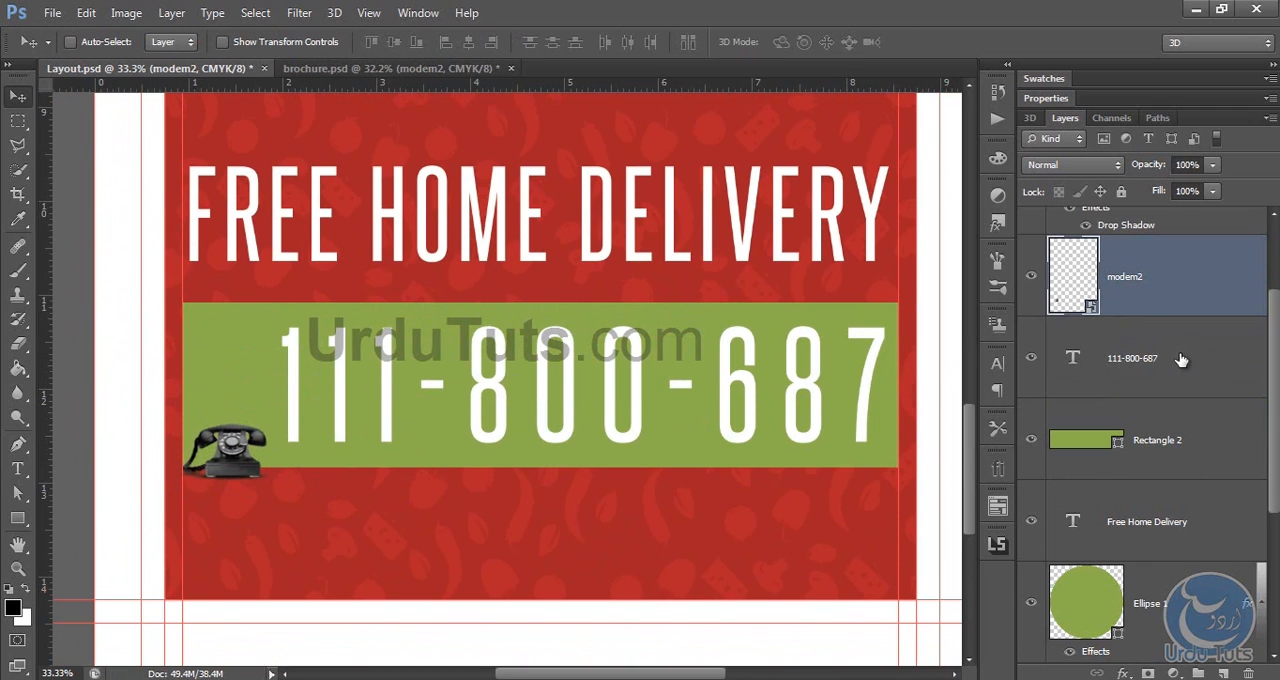
Step: Shift the phone number slightly left and shorten the green rectangle by raising its lower edge to the base of the digits
{"action": "left_click", "coordinate": [1147, 356]}
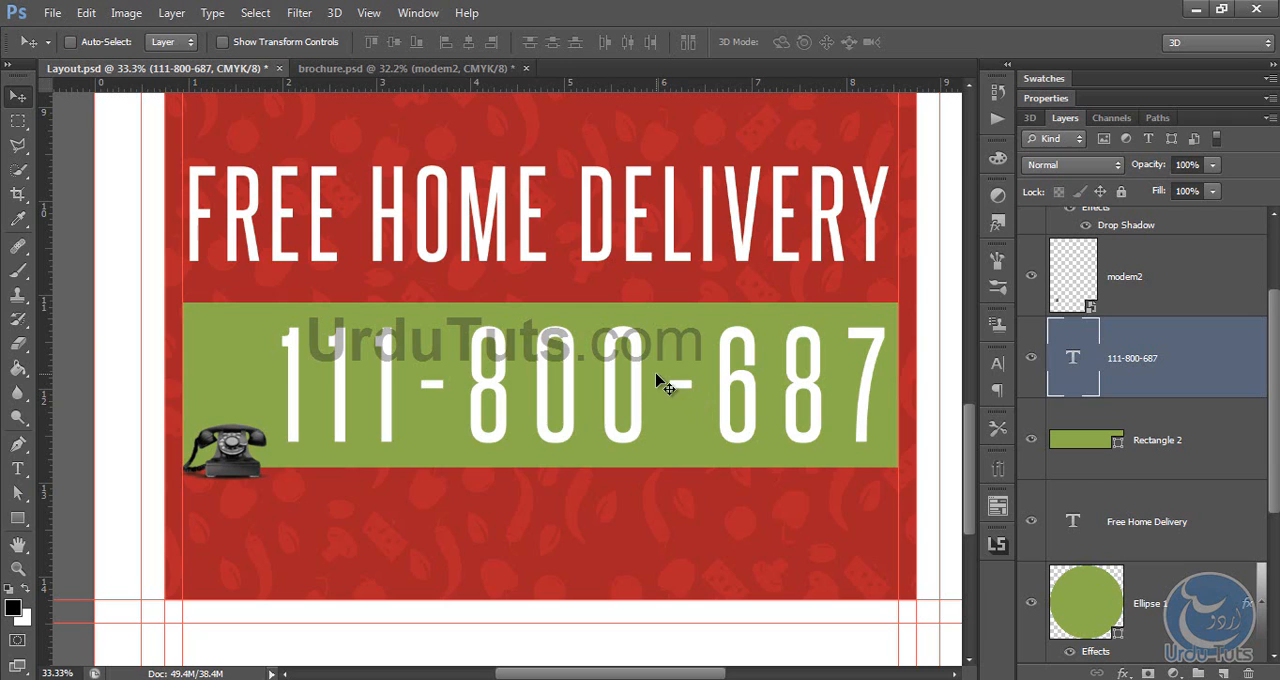
{"action": "left_click_drag", "start_coordinate": [658, 380], "coordinate": [647, 381]}
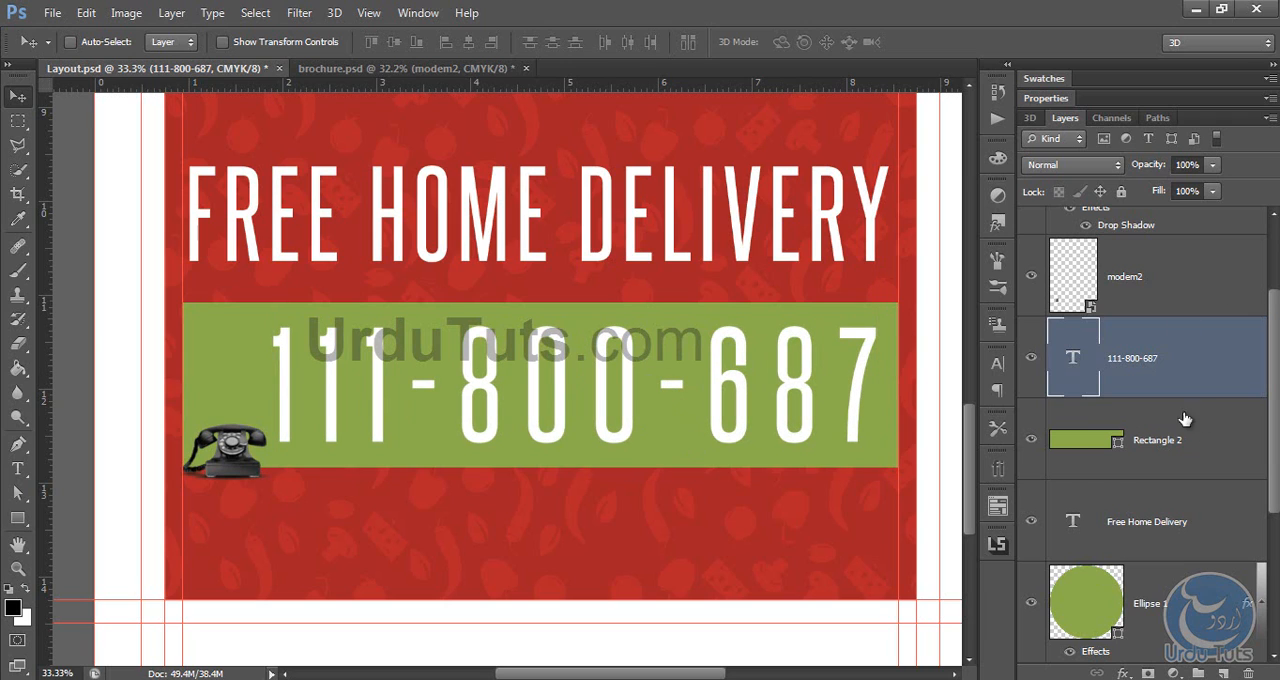
{"action": "left_click", "coordinate": [1189, 453]}
{"action": "key", "text": "ctrl+t"}
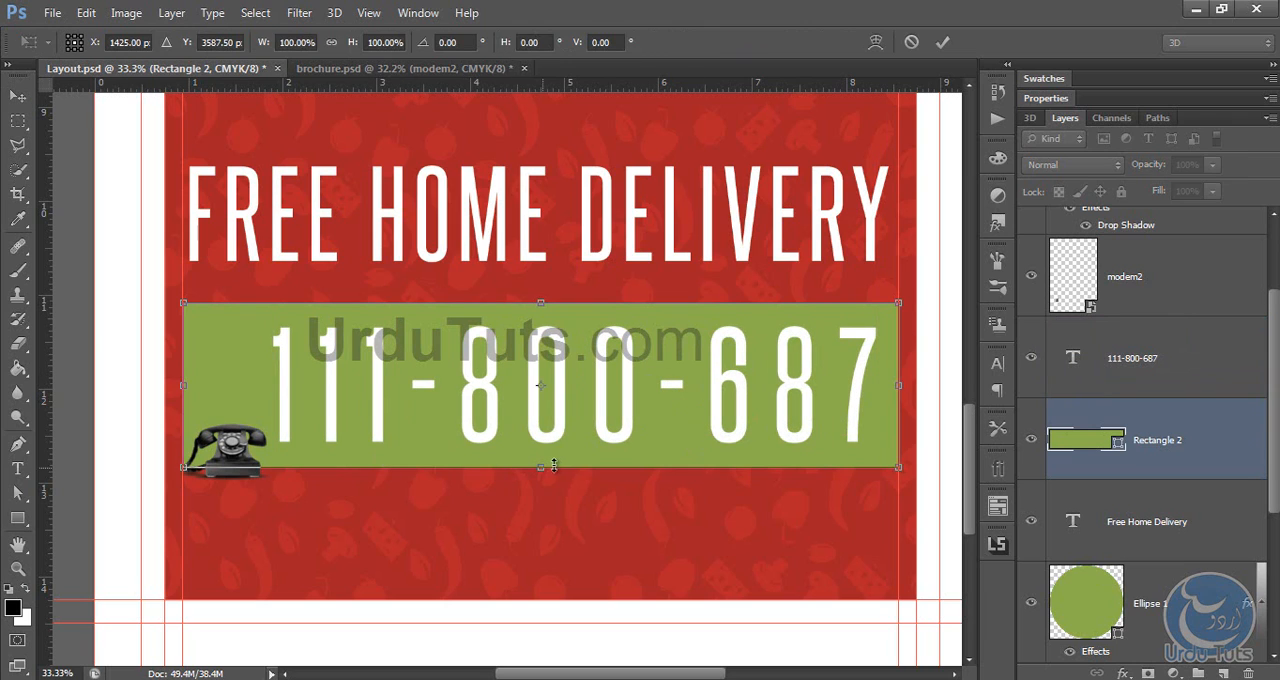
{"action": "left_click_drag", "start_coordinate": [542, 467], "coordinate": [543, 440]}
{"action": "key", "text": "Return"}
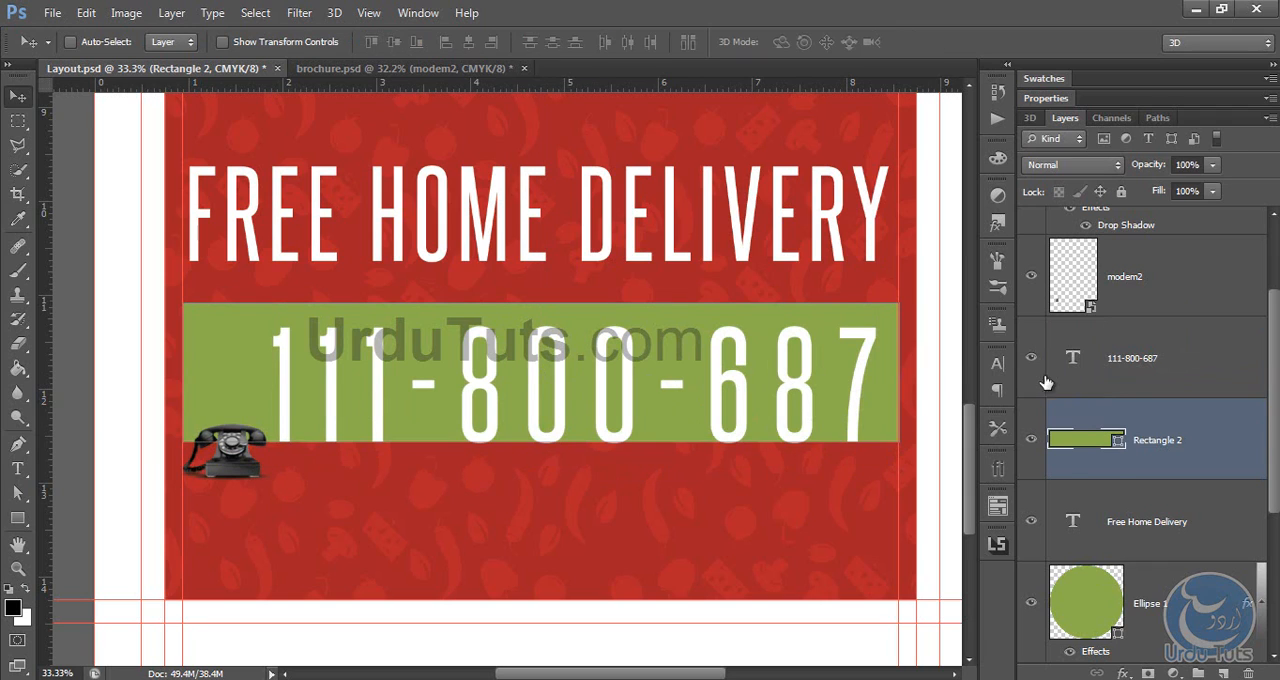
Step: Move the phone number and the telephone image up slightly to suit the shortened green band
{"action": "left_click", "coordinate": [1110, 379]}
{"action": "left_click_drag", "start_coordinate": [503, 384], "coordinate": [505, 378]}
{"action": "left_click", "coordinate": [1104, 293]}
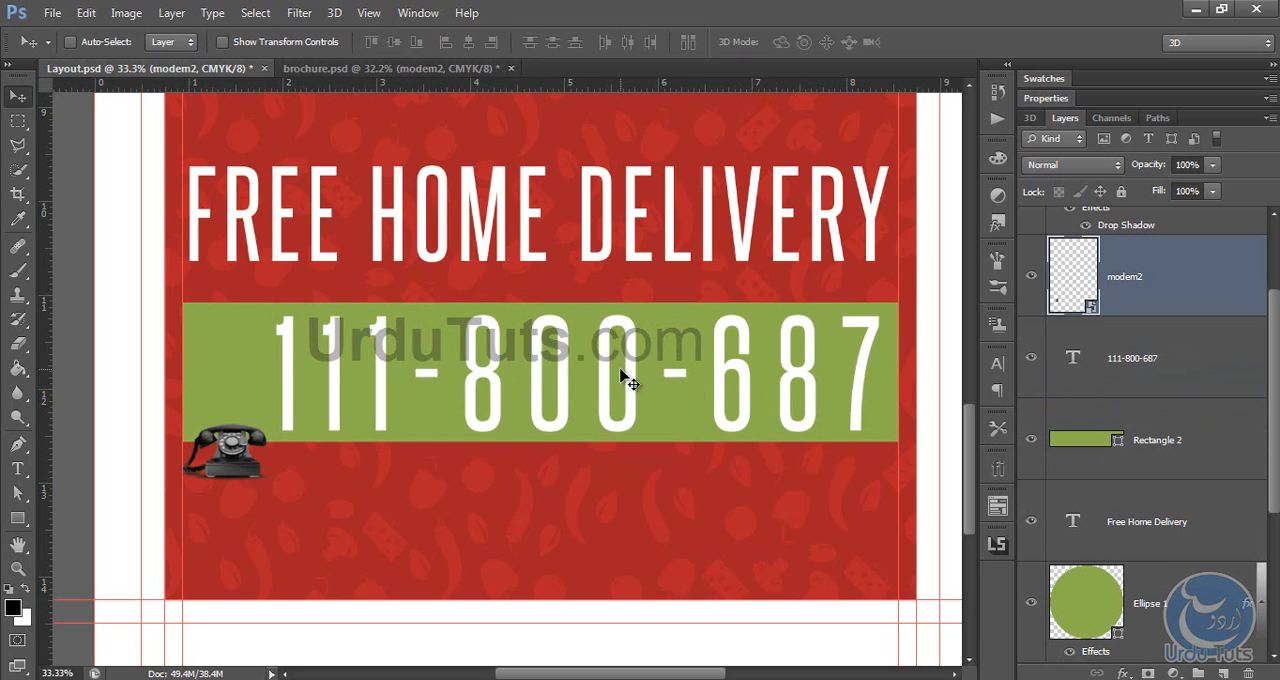
{"action": "left_click_drag", "start_coordinate": [621, 371], "coordinate": [621, 355]}
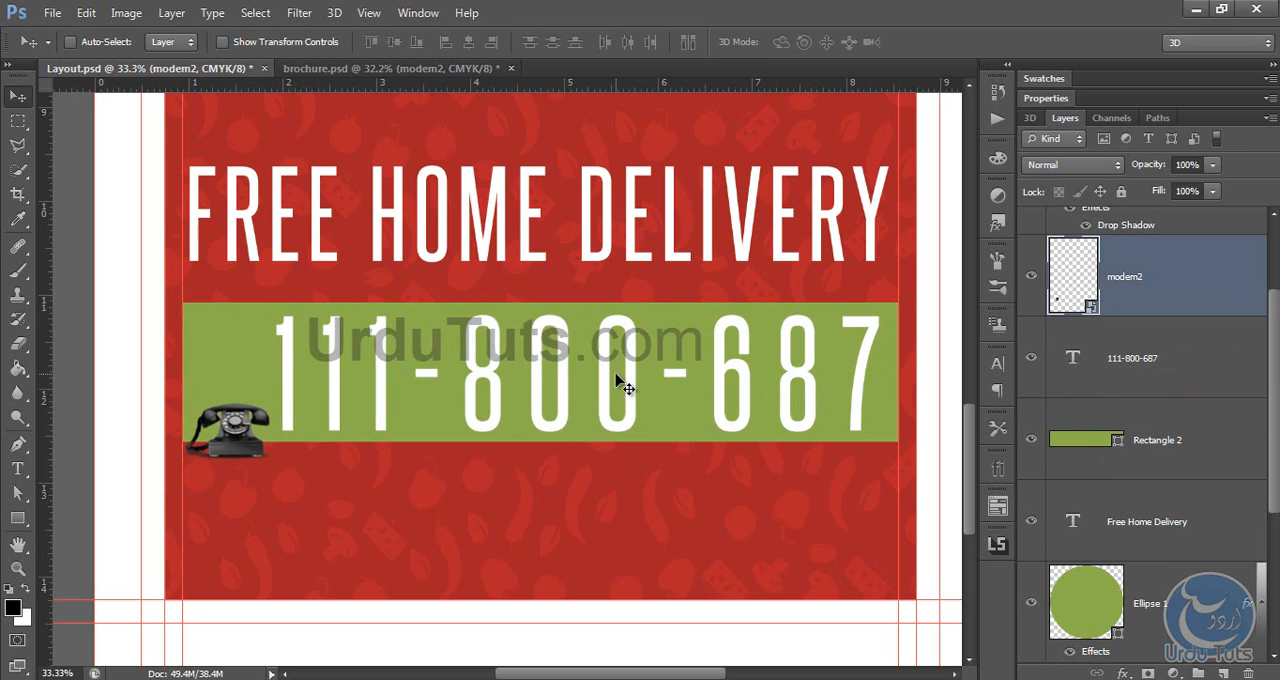
Step: Copy the address and contact text from brochure.psd and paste it into Layout.psd as a new text layer below the green band
{"action": "left_click", "coordinate": [370, 70]}
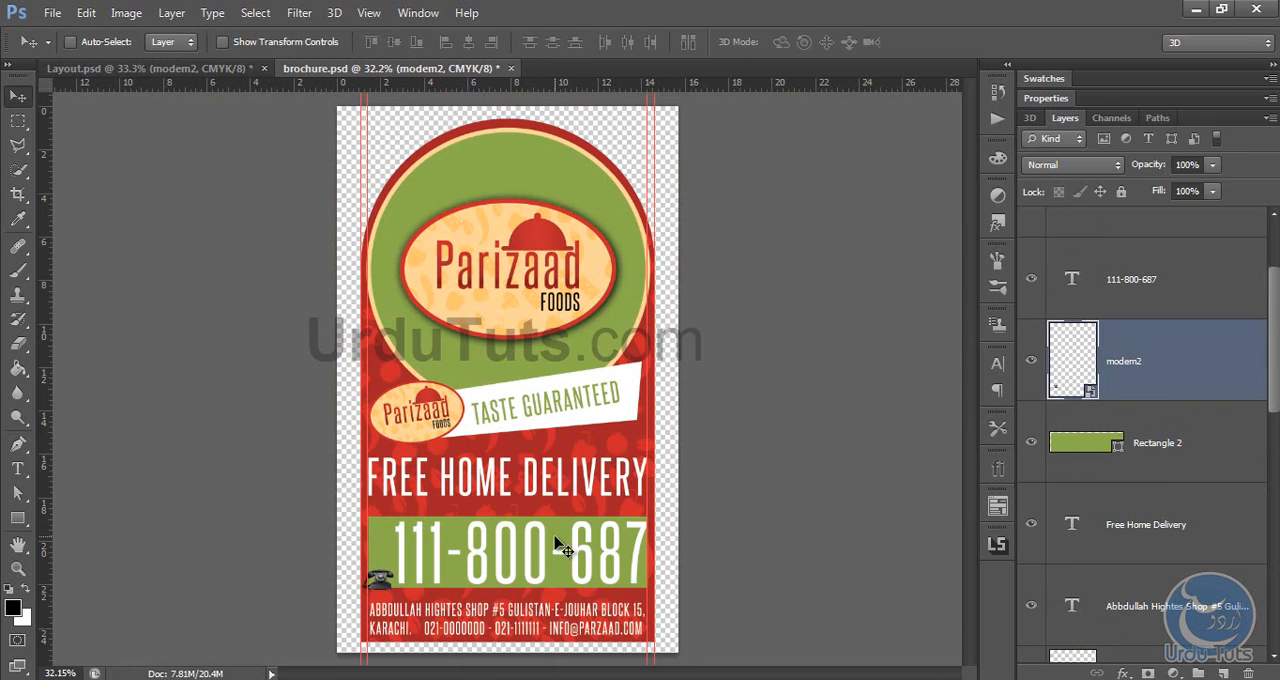
{"action": "key", "text": "t"}
{"action": "left_click", "coordinate": [509, 617]}
{"action": "key", "text": "ctrl+a"}
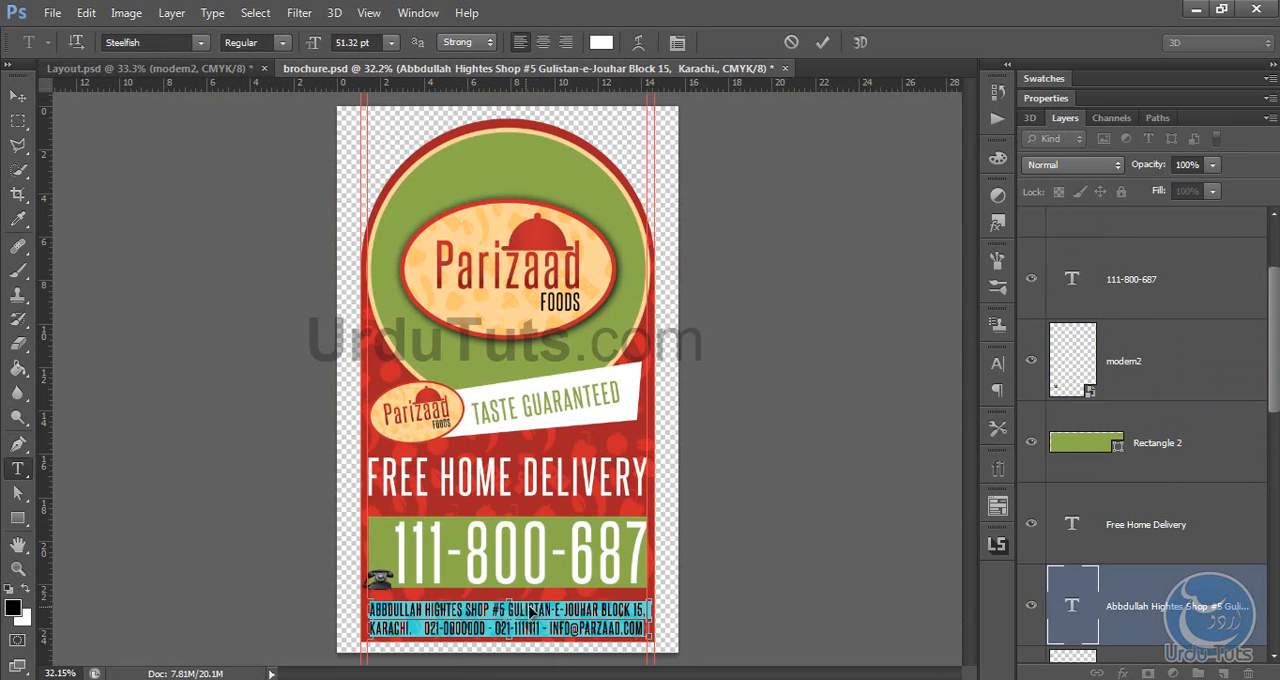
{"action": "left_click", "coordinate": [152, 68]}
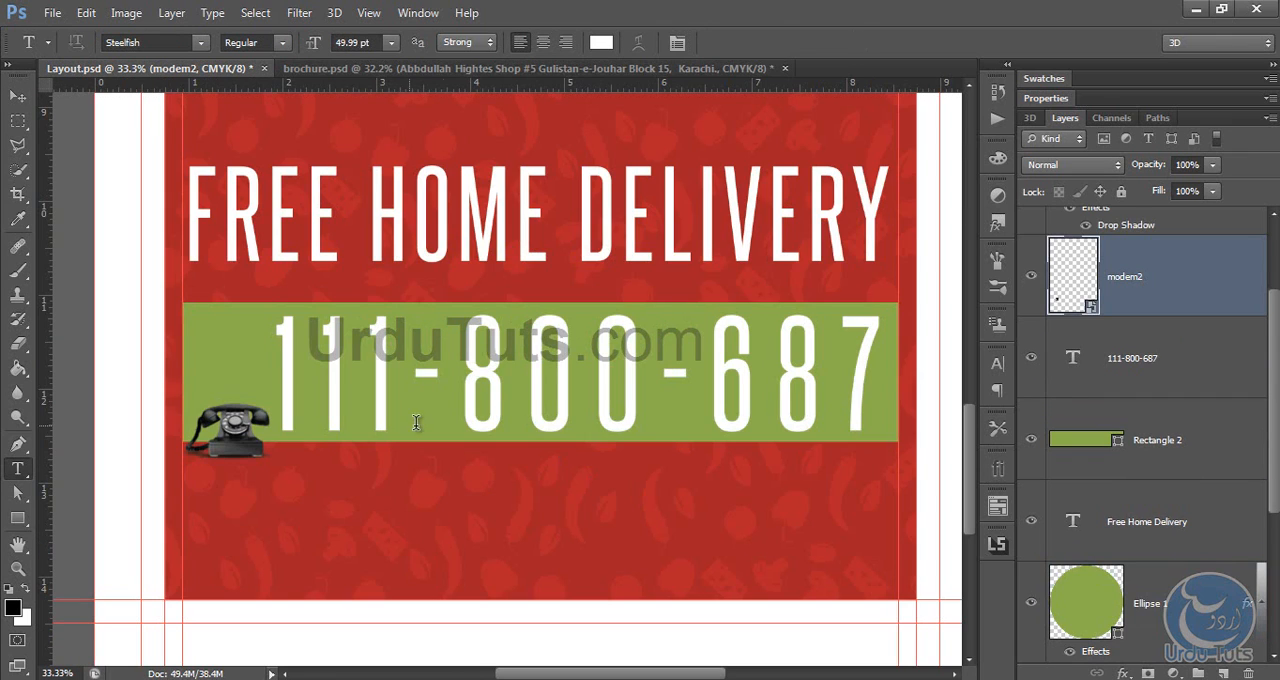
{"action": "left_click", "coordinate": [215, 490]}
{"action": "key", "text": "ctrl+v"}
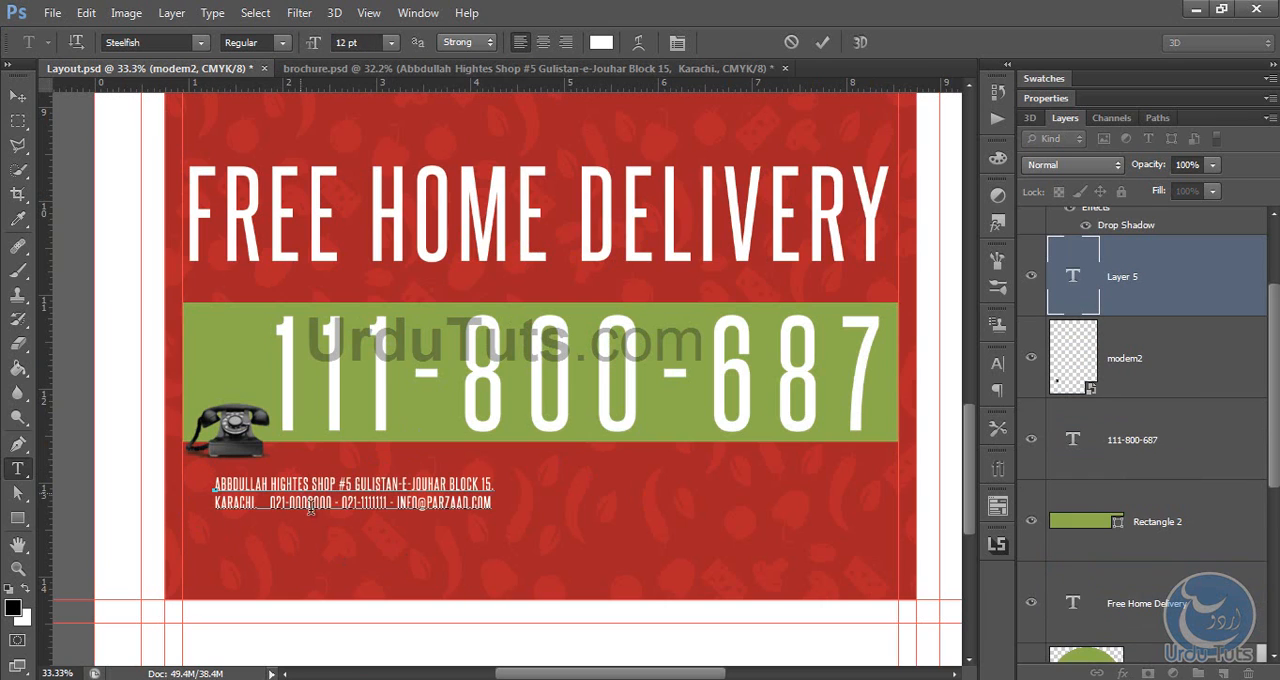
Step: Set the address text's font size to 31 pt and align its start with the inner left guide
{"action": "key", "text": "ctrl+a"}
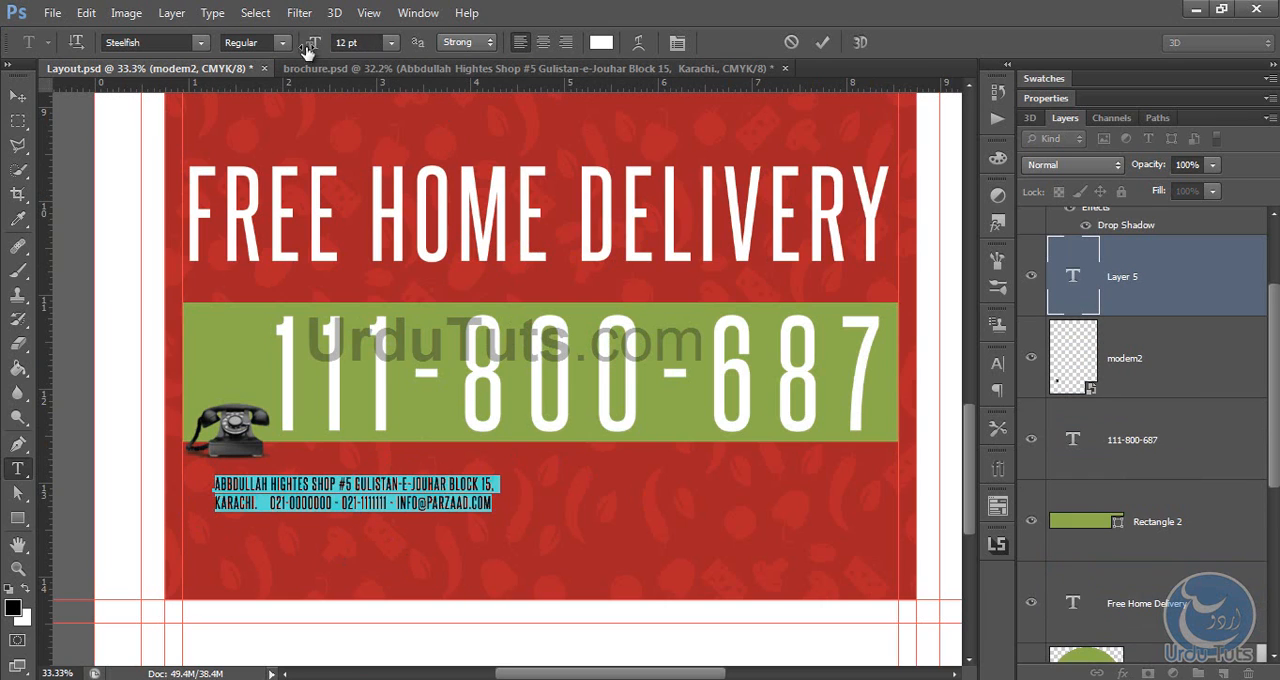
{"action": "left_click_drag", "start_coordinate": [313, 44], "coordinate": [344, 84]}
{"action": "left_click_drag", "start_coordinate": [521, 336], "coordinate": [488, 378]}
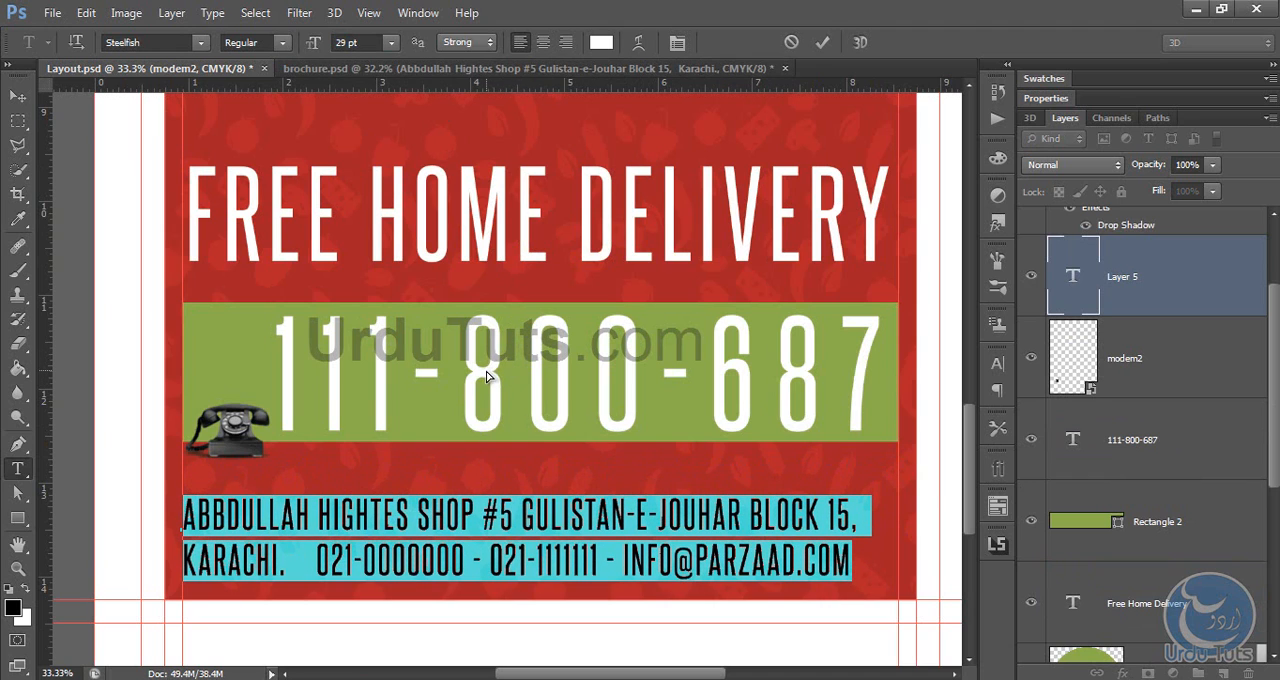
{"action": "left_click", "coordinate": [310, 44]}
{"action": "key", "text": "Up"}
{"action": "key", "text": "Up"}
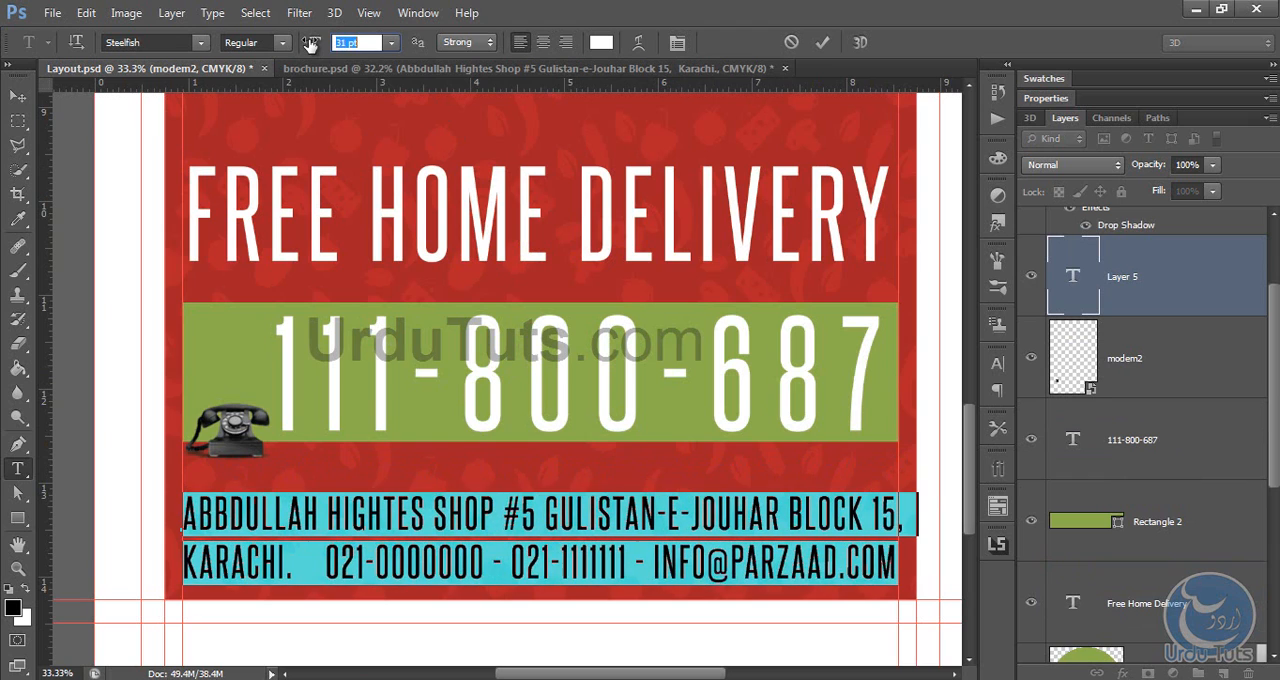
{"action": "key", "text": "Down"}
{"action": "key", "text": "Up"}
Step: Scale the address text down slightly, to about 30.79 pt, so its first line ends at the inner right guide
{"action": "left_click", "coordinate": [25, 95]}
{"action": "key", "text": "ctrl+t"}
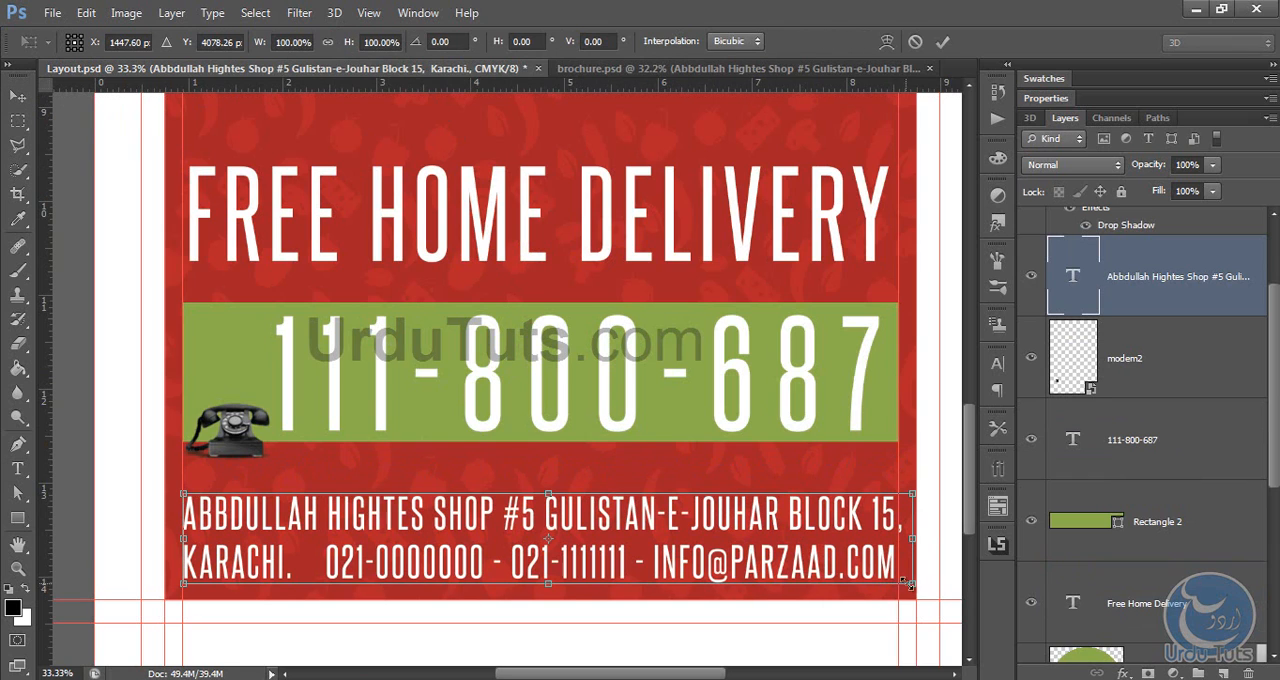
{"action": "left_click_drag", "start_coordinate": [917, 585], "coordinate": [908, 583]}
{"action": "key", "text": "Return"}
Step: Widen the gap after the city name so the second address line ends at the inner right guide
{"action": "key", "text": "t"}
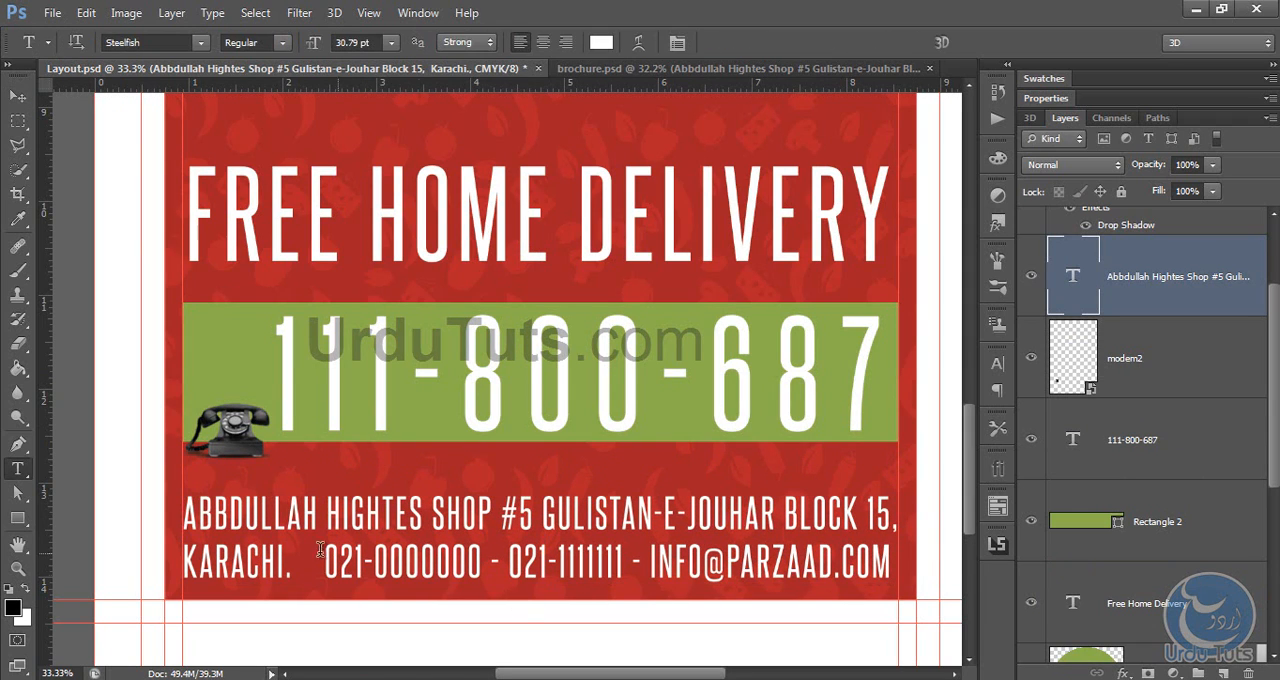
{"action": "left_click", "coordinate": [300, 560]}
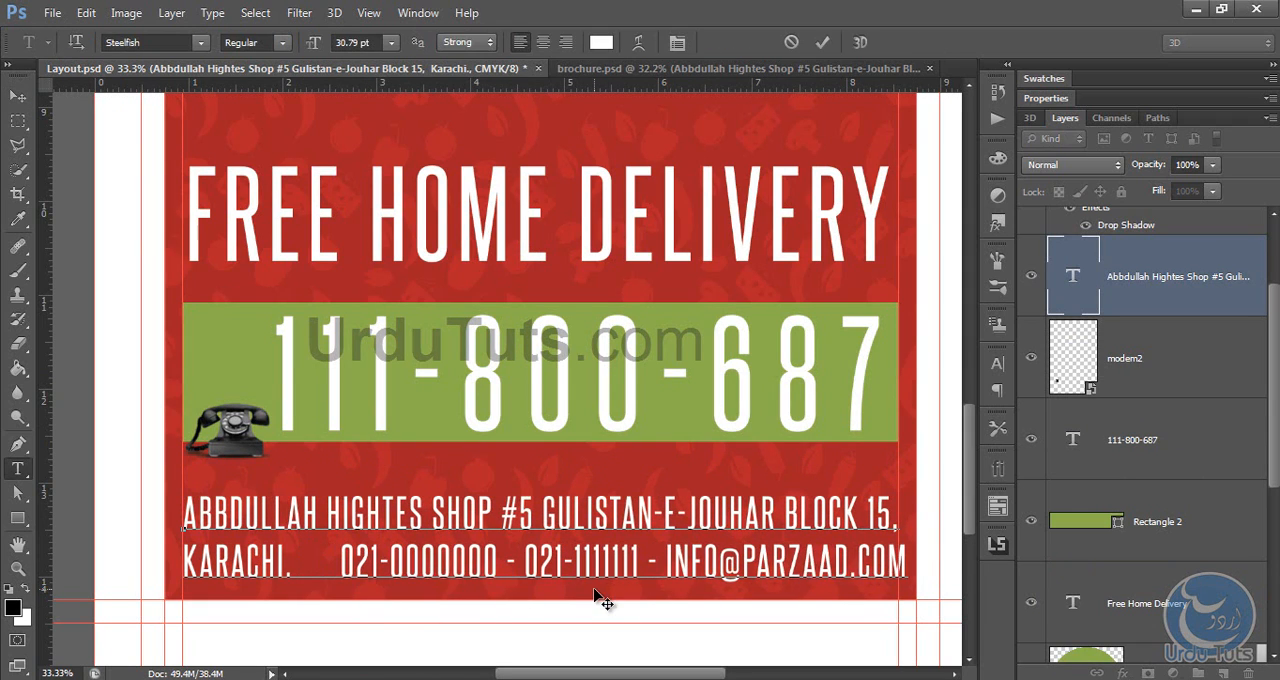
{"action": "key", "text": "BackSpace"}
{"action": "left_click", "coordinate": [16, 98]}
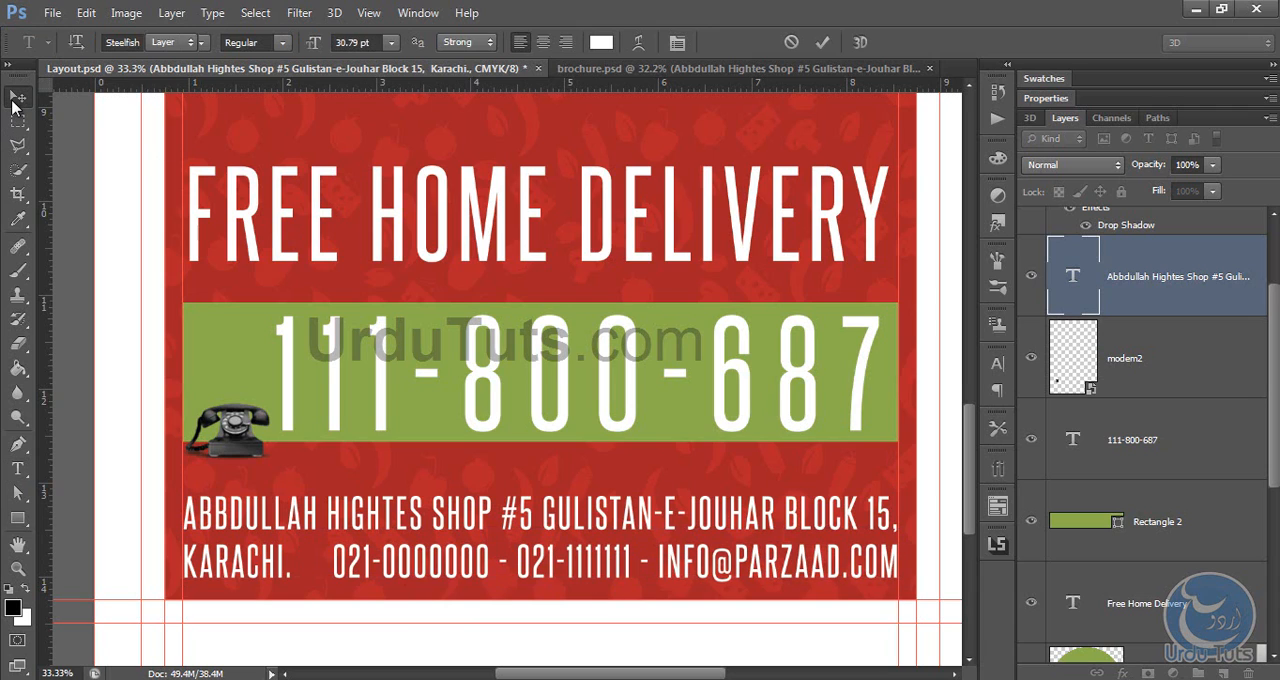
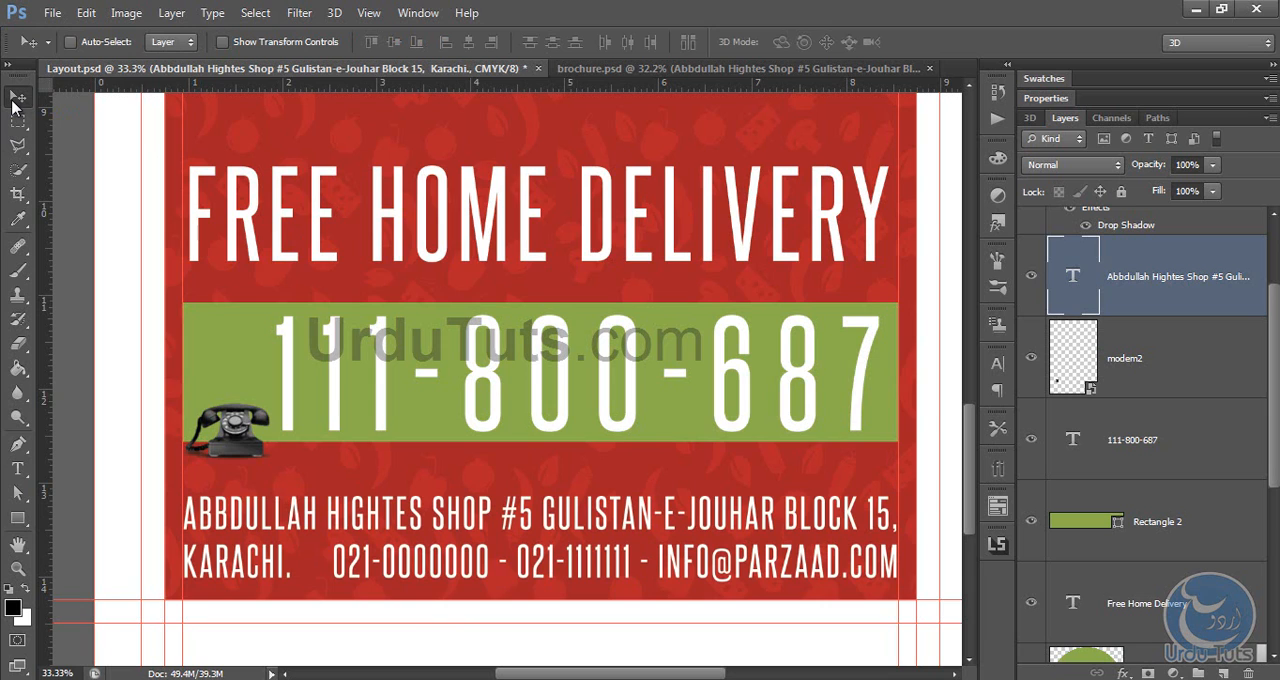
Step: Copy the "Taste Guaranteed" text in brochure.psd and return to Layout.psd
{"action": "key", "text": "ctrl+0"}
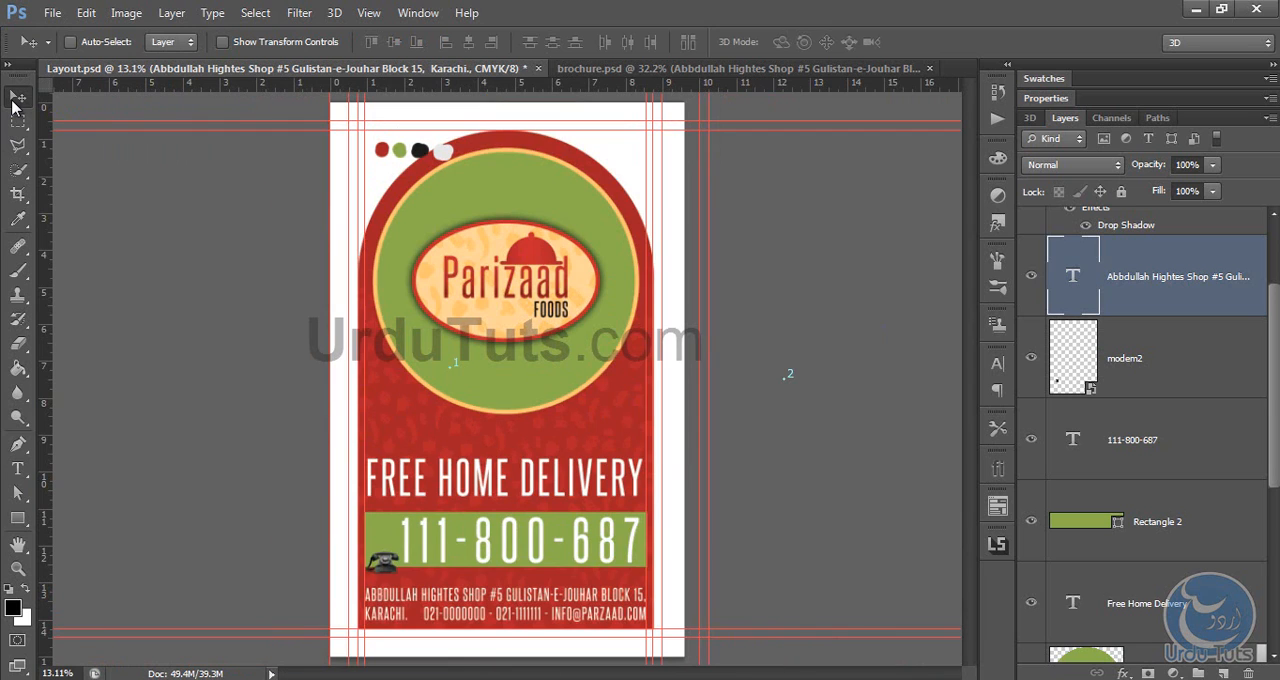
{"action": "left_click", "coordinate": [600, 68]}
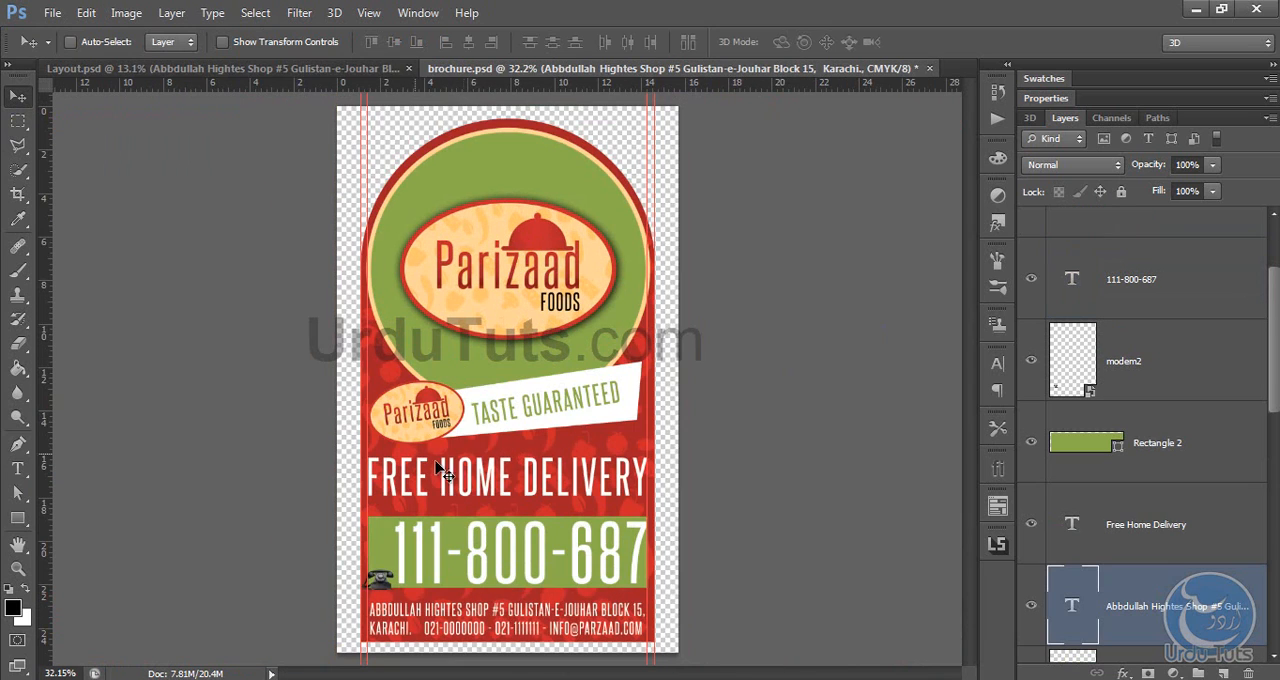
{"action": "key", "text": "t"}
{"action": "left_click", "coordinate": [590, 418]}
{"action": "key", "text": "ctrl+a"}
{"action": "key", "text": "ctrl+c"}
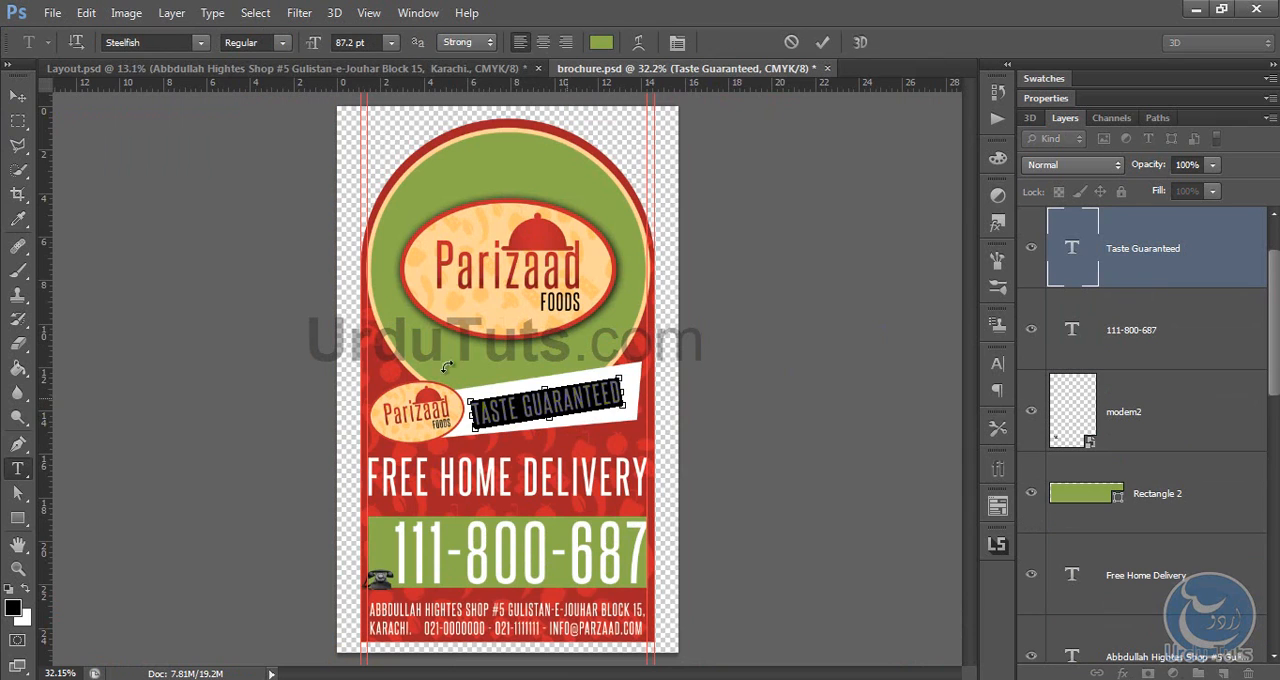
{"action": "left_click", "coordinate": [160, 68]}
{"action": "key", "text": "v"}
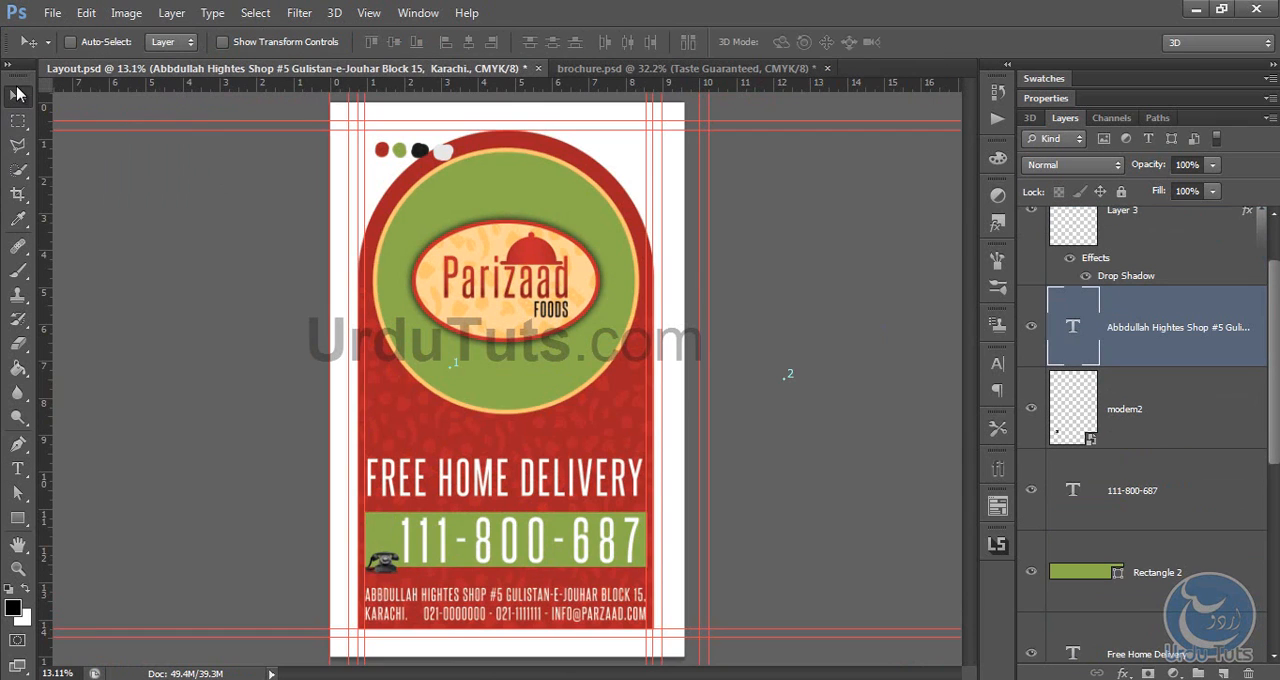
Step: Draw a black rectangle about 1458 by 405 px over the green circle's lower edge and rotate it to about -7.6°
{"action": "left_click", "coordinate": [17, 517]}
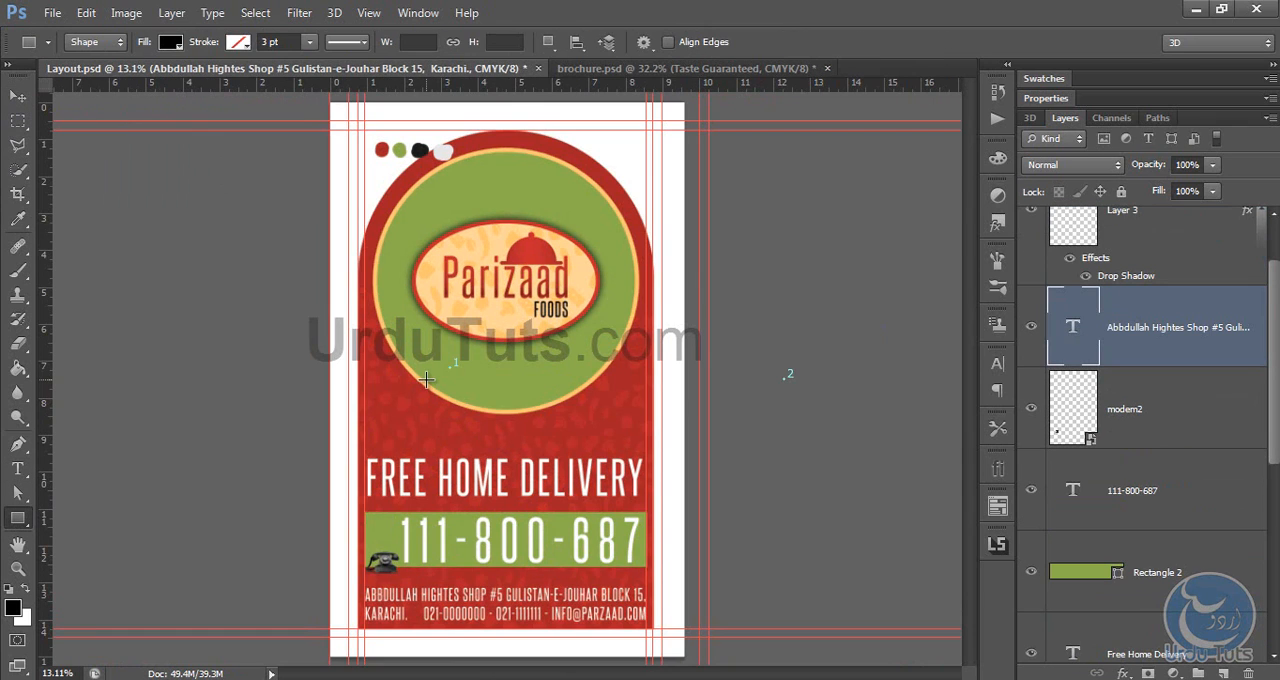
{"action": "mouse_move", "coordinate": [427, 380]}
{"action": "left_mouse_down"}
{"action": "mouse_move", "coordinate": [640, 440]}
{"action": "mouse_move", "coordinate": [605, 430]}
{"action": "left_mouse_up"}
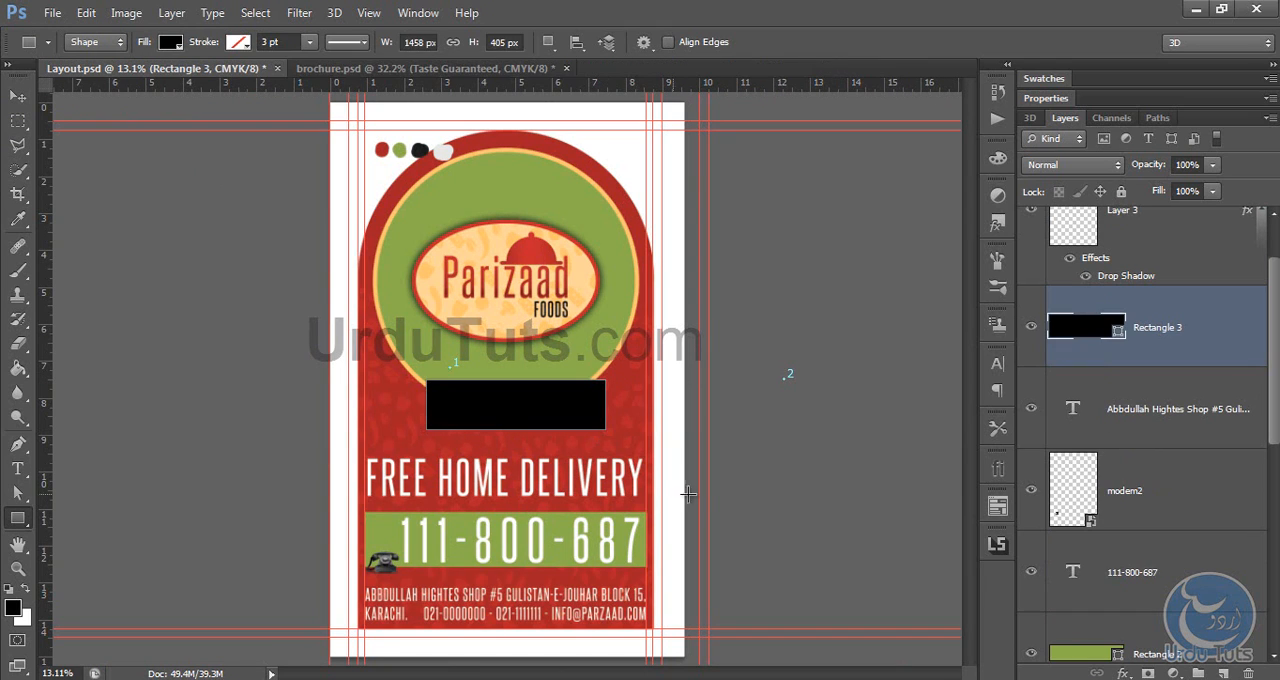
{"action": "key", "text": "ctrl+t"}
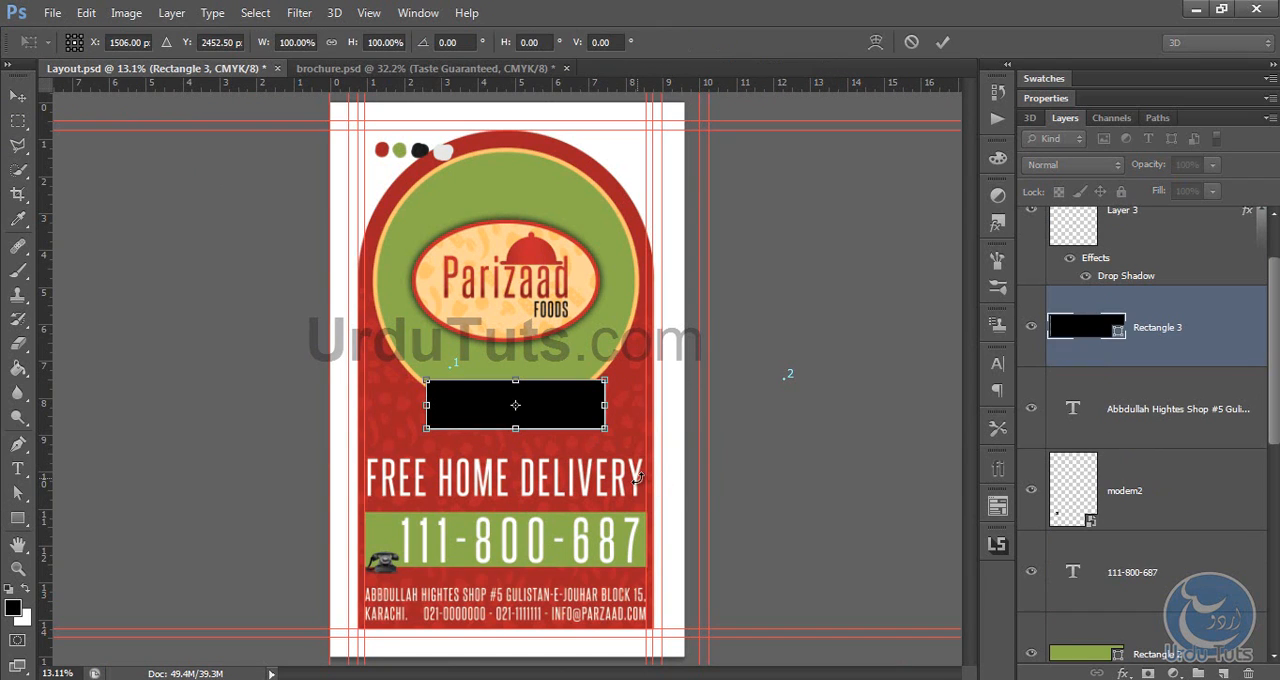
{"action": "key", "text": "ctrl+plus"}
{"action": "key", "text": "ctrl+plus"}
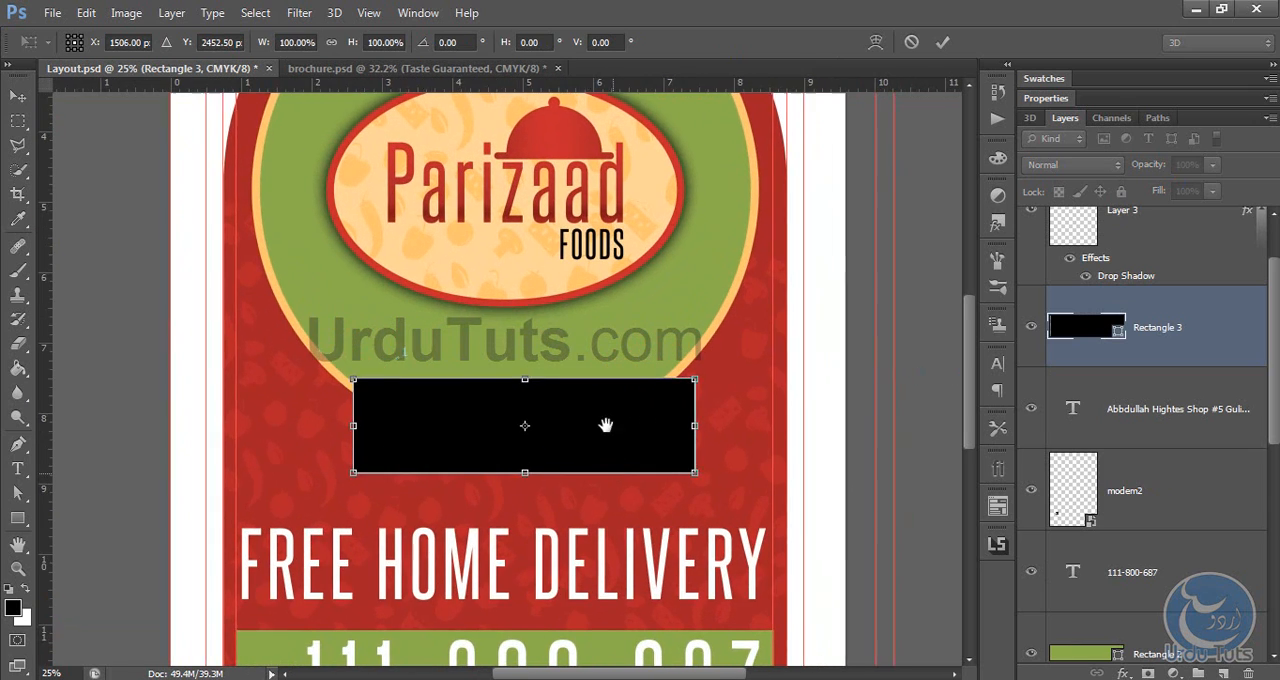
{"action": "left_click_drag", "start_coordinate": [605, 425], "coordinate": [598, 370]}
{"action": "left_click_drag", "start_coordinate": [792, 468], "coordinate": [782, 444]}
{"action": "left_click_drag", "start_coordinate": [622, 372], "coordinate": [644, 357]}
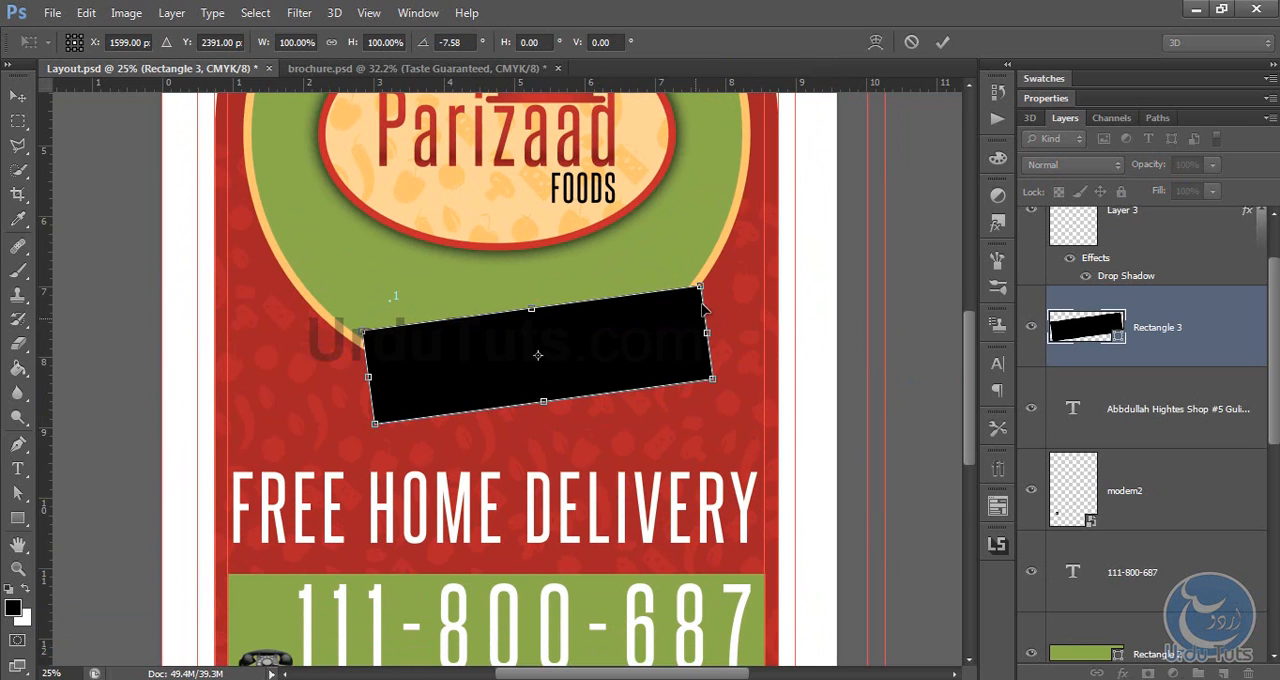
Step: Stretch the rectangle to about 120% width, tilt it further counterclockwise and reposition it below the main logo
{"action": "left_click_drag", "start_coordinate": [709, 320], "coordinate": [591, 332]}
{"action": "left_click_drag", "start_coordinate": [694, 326], "coordinate": [723, 325]}
{"action": "left_click_drag", "start_coordinate": [786, 376], "coordinate": [798, 358]}
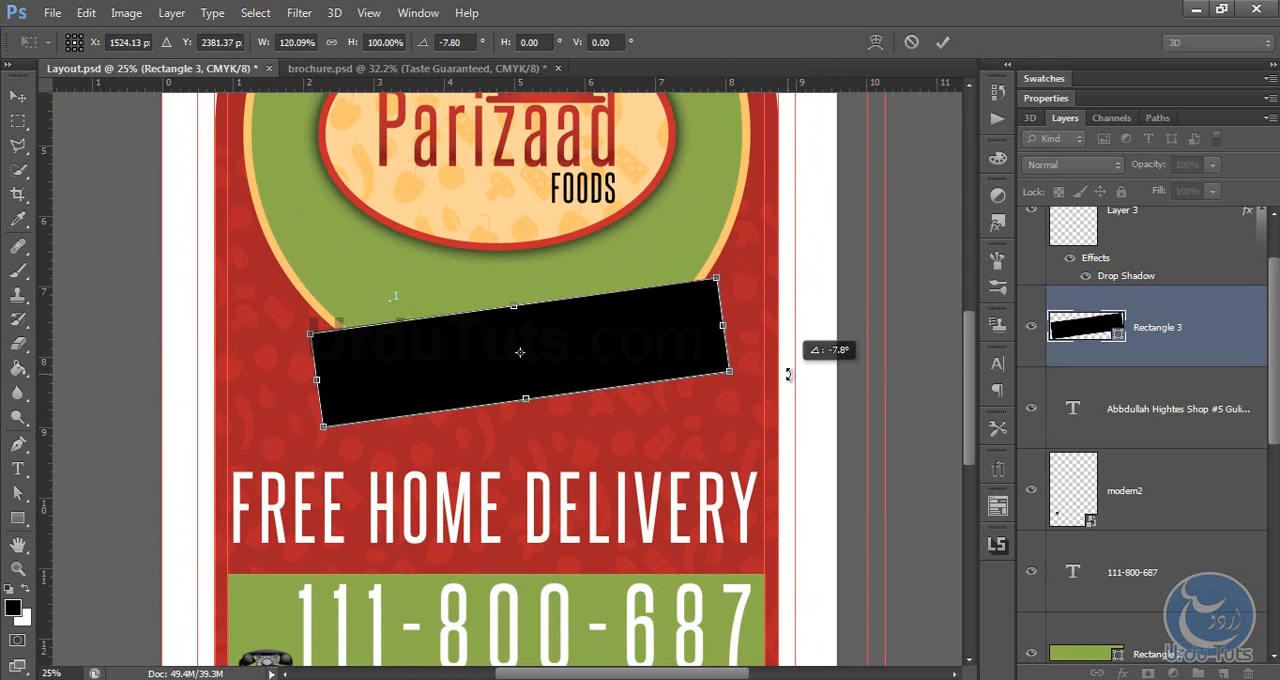
{"action": "mouse_move", "coordinate": [735, 322]}
{"action": "left_mouse_down"}
{"action": "mouse_move", "coordinate": [737, 307]}
{"action": "mouse_move", "coordinate": [711, 318]}
{"action": "left_mouse_up"}
{"action": "key", "text": "Return"}
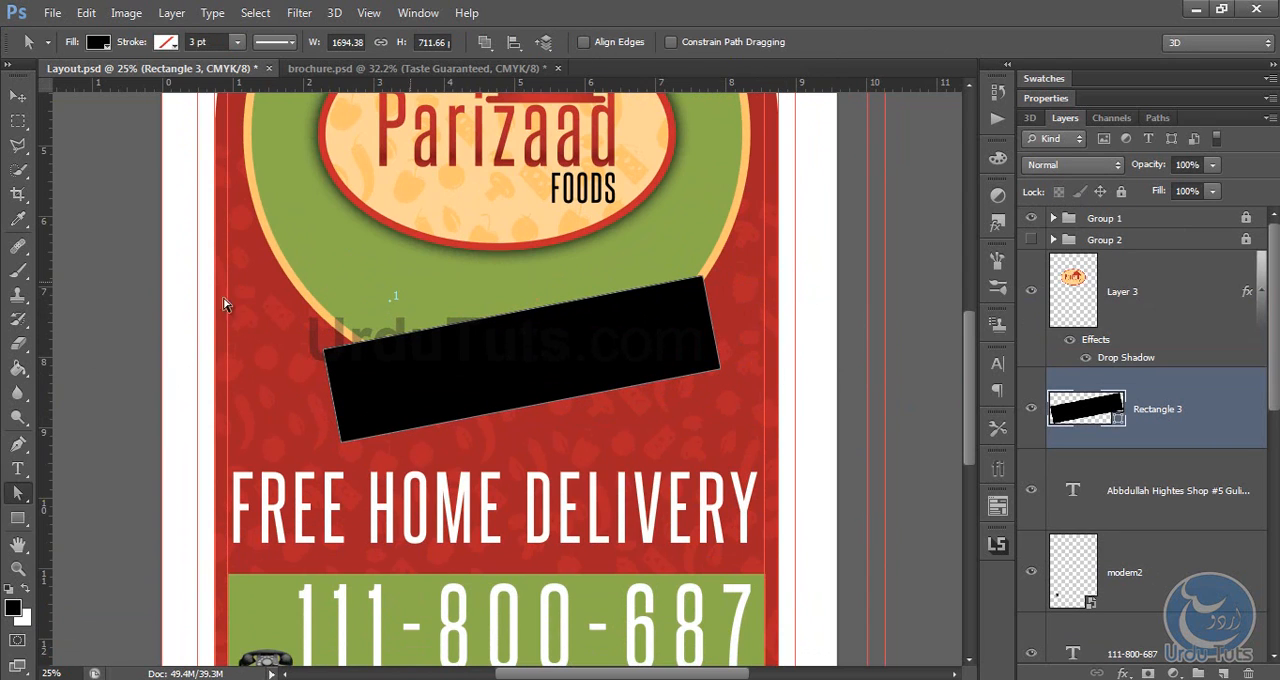
Step: Move the banner's upper-right corner point outward and up until the shape is about 1737 px wide and 852 px high
{"action": "left_click_drag", "start_coordinate": [791, 259], "coordinate": [729, 278]}
{"action": "key", "text": "shift+Right"}
{"action": "key", "text": "shift+Right"}
{"action": "key", "text": "shift+Right"}
{"action": "key", "text": "shift+Right"}
{"action": "key", "text": "shift+Right"}
{"action": "key", "text": "shift+Right"}
{"action": "key", "text": "shift+Right"}
{"action": "key", "text": "shift+Right"}
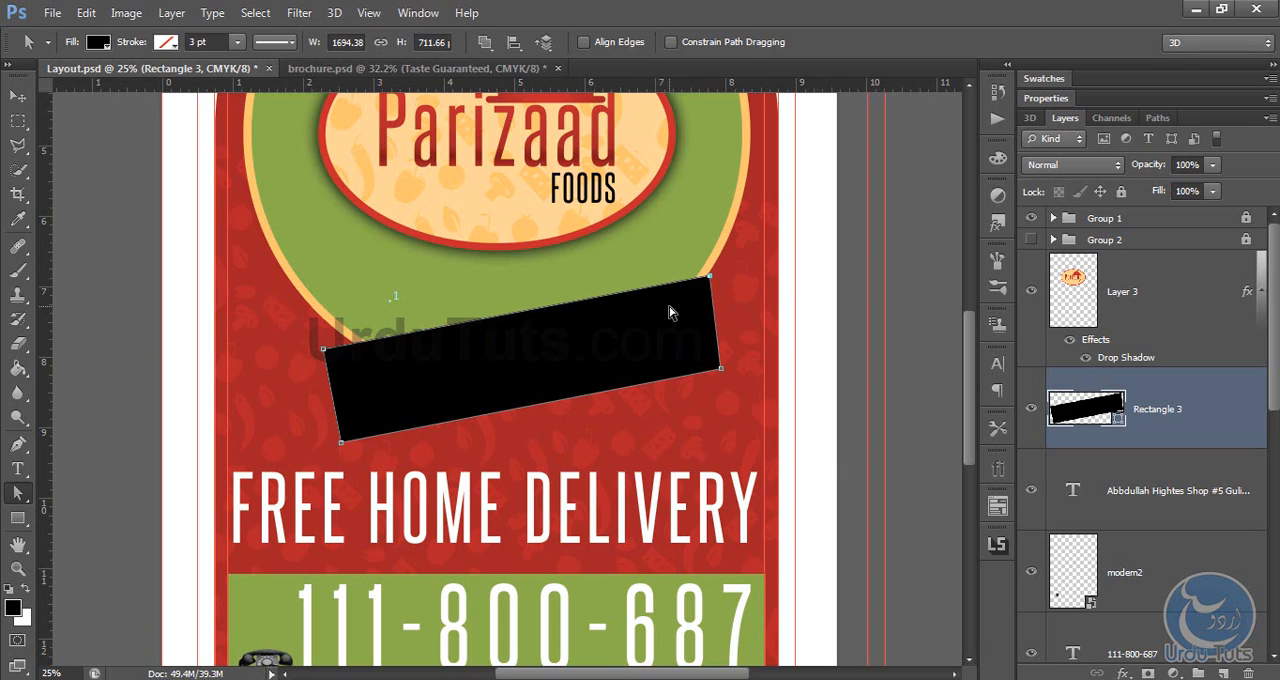
{"action": "key", "text": "shift+Up"}
{"action": "key", "text": "shift+Up"}
{"action": "key", "text": "shift+Up"}
{"action": "key", "text": "shift+Up"}
{"action": "key", "text": "shift+Up"}
{"action": "key", "text": "shift+Up"}
{"action": "key", "text": "shift+Up"}
{"action": "key", "text": "shift+Up"}
{"action": "key", "text": "shift+Up"}
{"action": "key", "text": "shift+Up"}
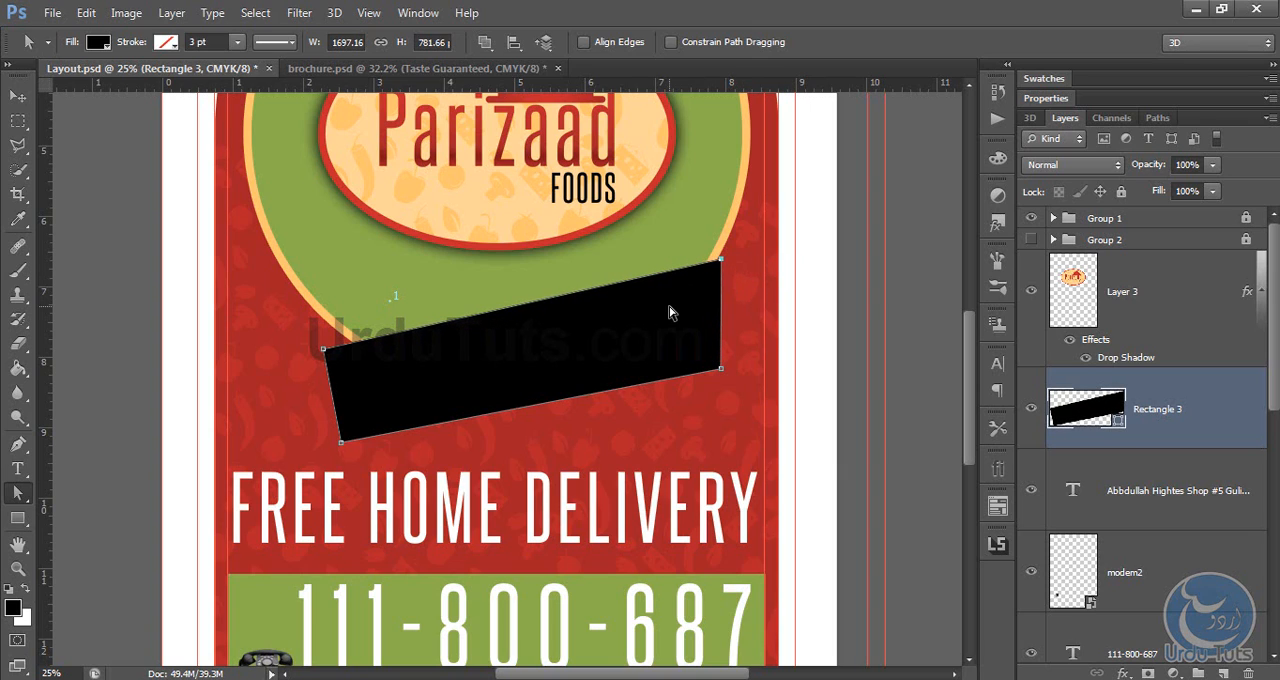
{"action": "key", "text": "shift+Right"}
{"action": "key", "text": "shift+Right"}
{"action": "key", "text": "shift+Right"}
{"action": "key", "text": "shift+Up"}
{"action": "key", "text": "shift+Up"}
{"action": "key", "text": "shift+Up"}
{"action": "key", "text": "shift+Up"}
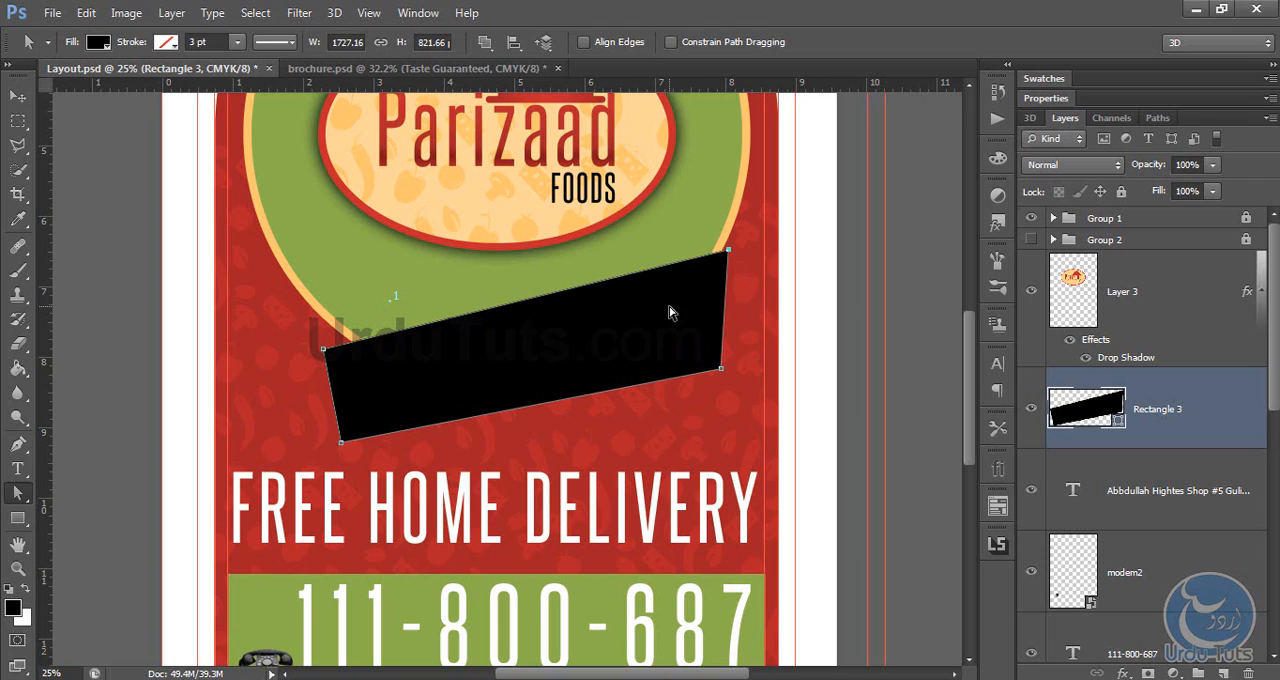
{"action": "key", "text": "shift+Right"}
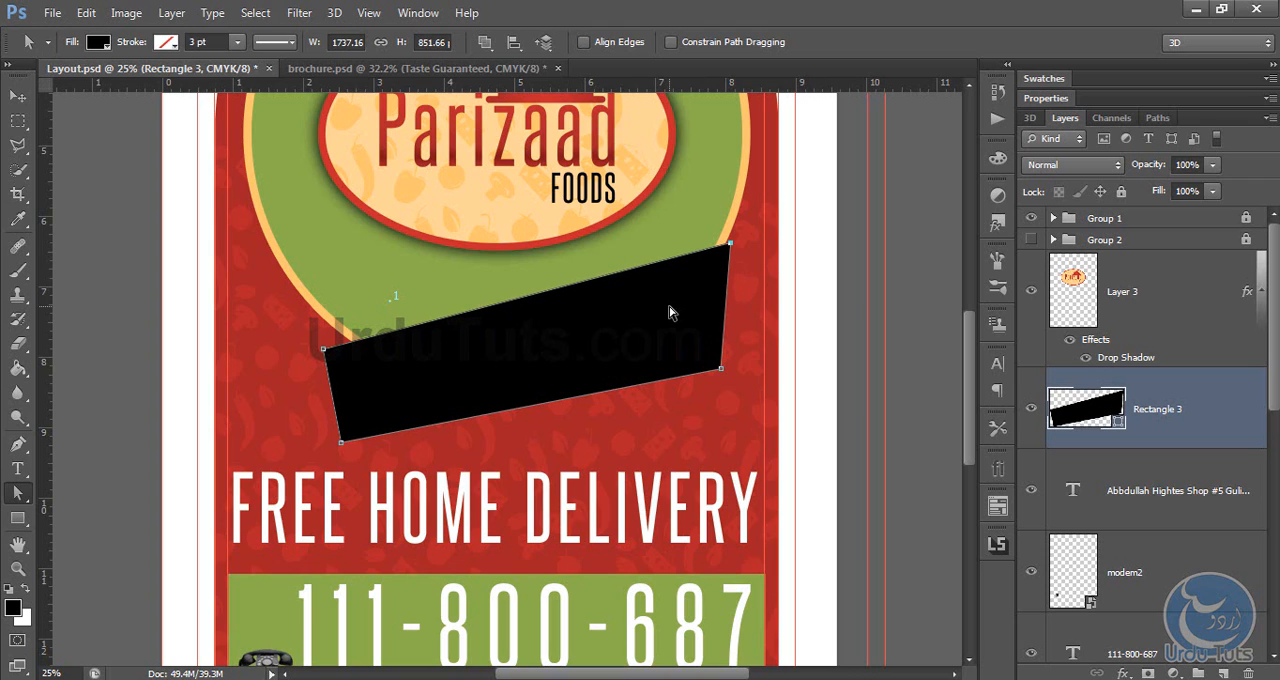
Step: Raise the lower-left corner point of Rectangle 3 until the banner is about 772 px high
{"action": "left_click", "coordinate": [835, 364]}
{"action": "scroll", "coordinate": [1180, 305], "scroll_direction": "down", "scroll_amount": 1}
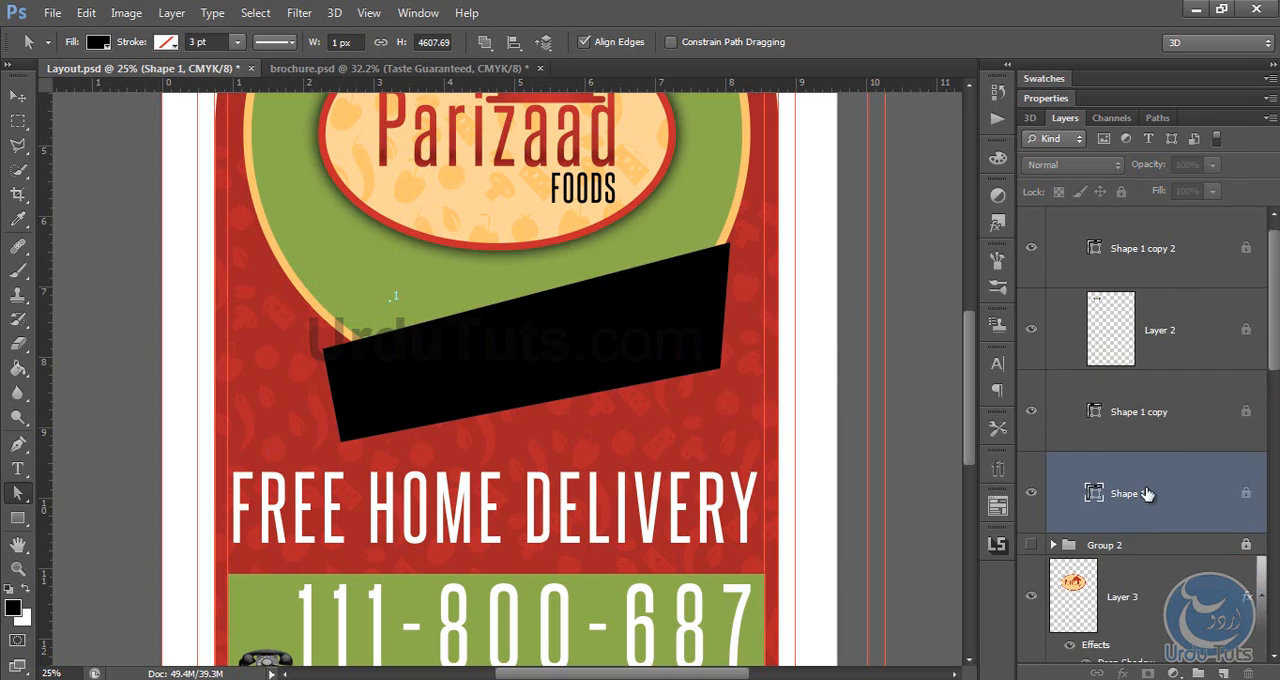
{"action": "scroll", "coordinate": [1083, 263], "scroll_direction": "up", "scroll_amount": 1}
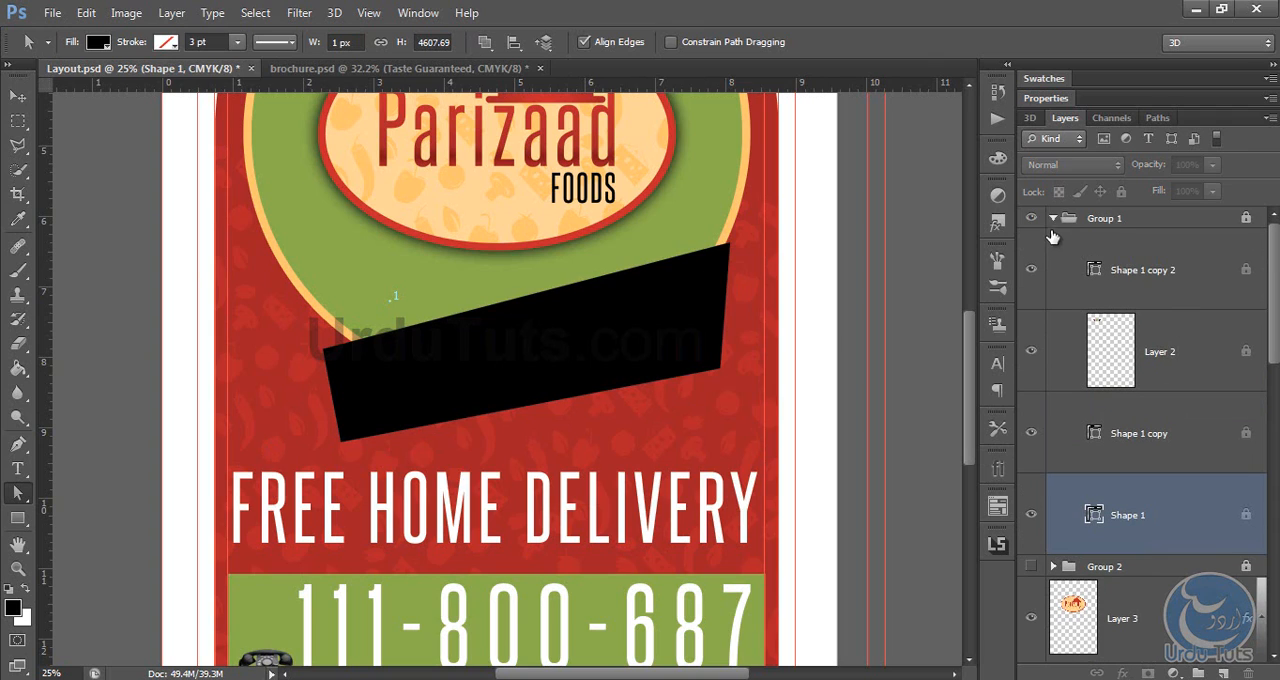
{"action": "left_click", "coordinate": [1053, 218]}
{"action": "left_click", "coordinate": [1158, 404]}
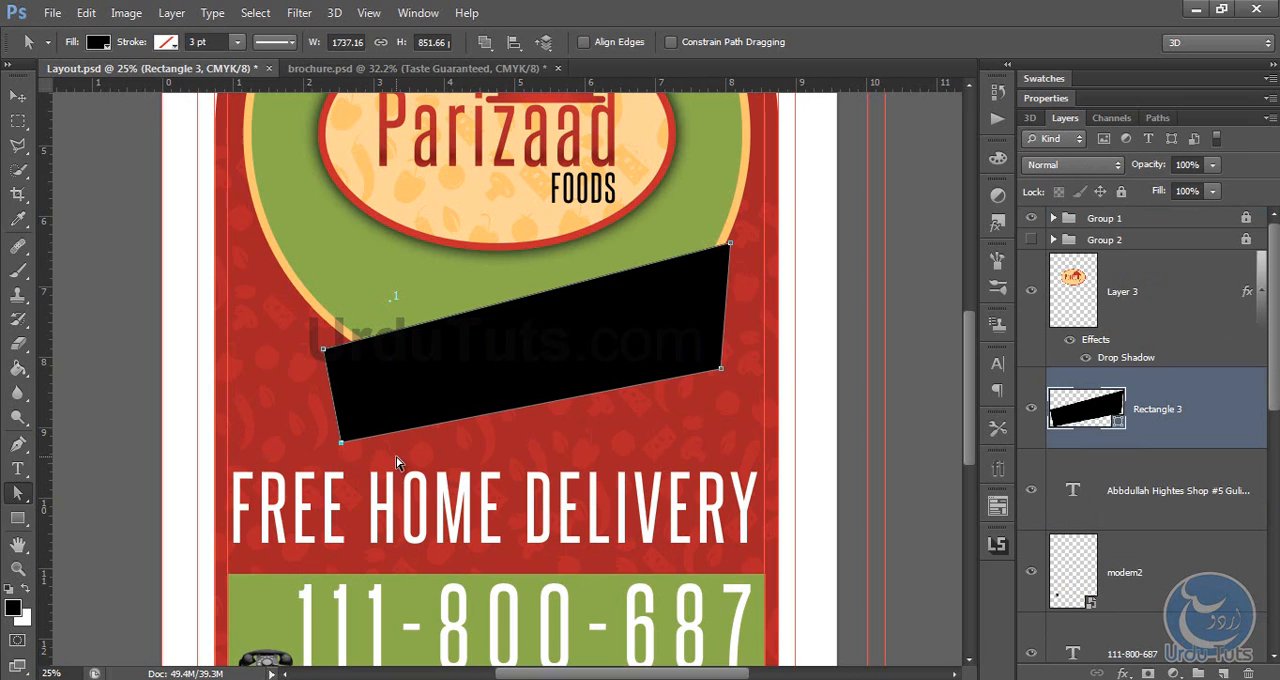
{"action": "key", "text": "shift+Up"}
{"action": "key", "text": "shift+Up"}
{"action": "key", "text": "shift+Up"}
{"action": "key", "text": "shift+Up"}
{"action": "key", "text": "shift+Up"}
{"action": "key", "text": "shift+Up"}
{"action": "key", "text": "shift+Up"}
{"action": "key", "text": "shift+Up"}
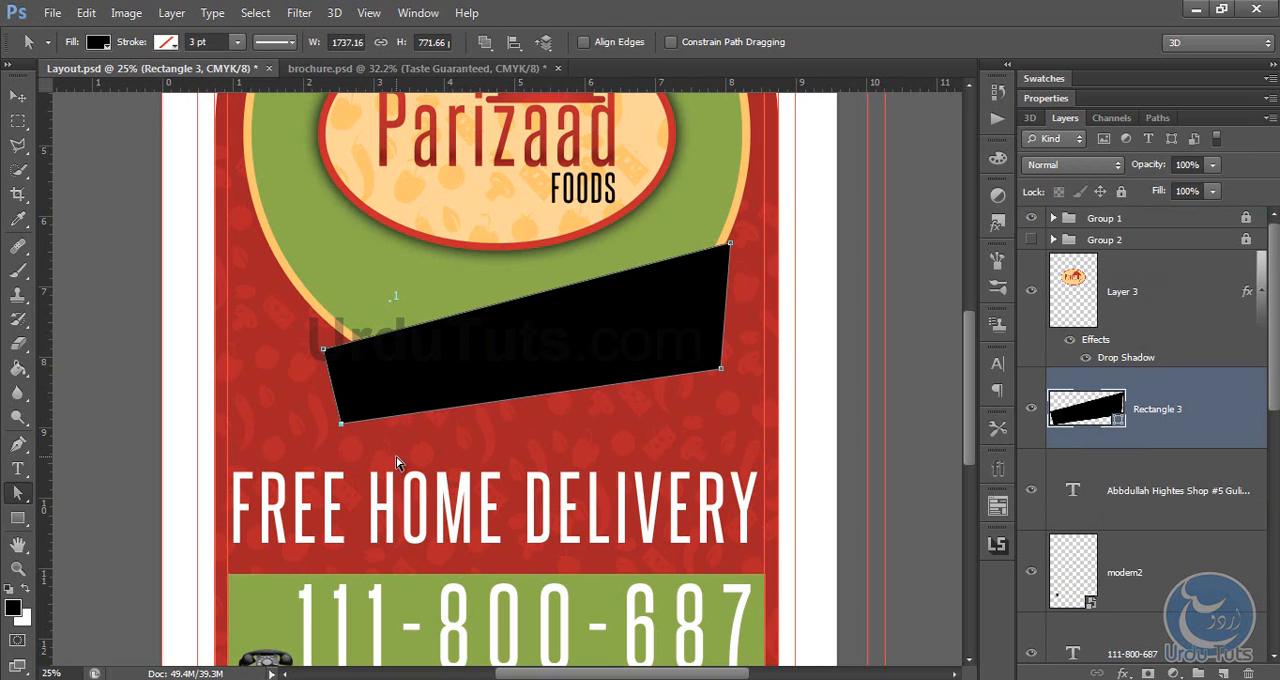
Step: Change the banner shape's fill colour to white (ffffff)
{"action": "double_click", "coordinate": [1085, 410]}
{"action": "left_click", "coordinate": [332, 476]}
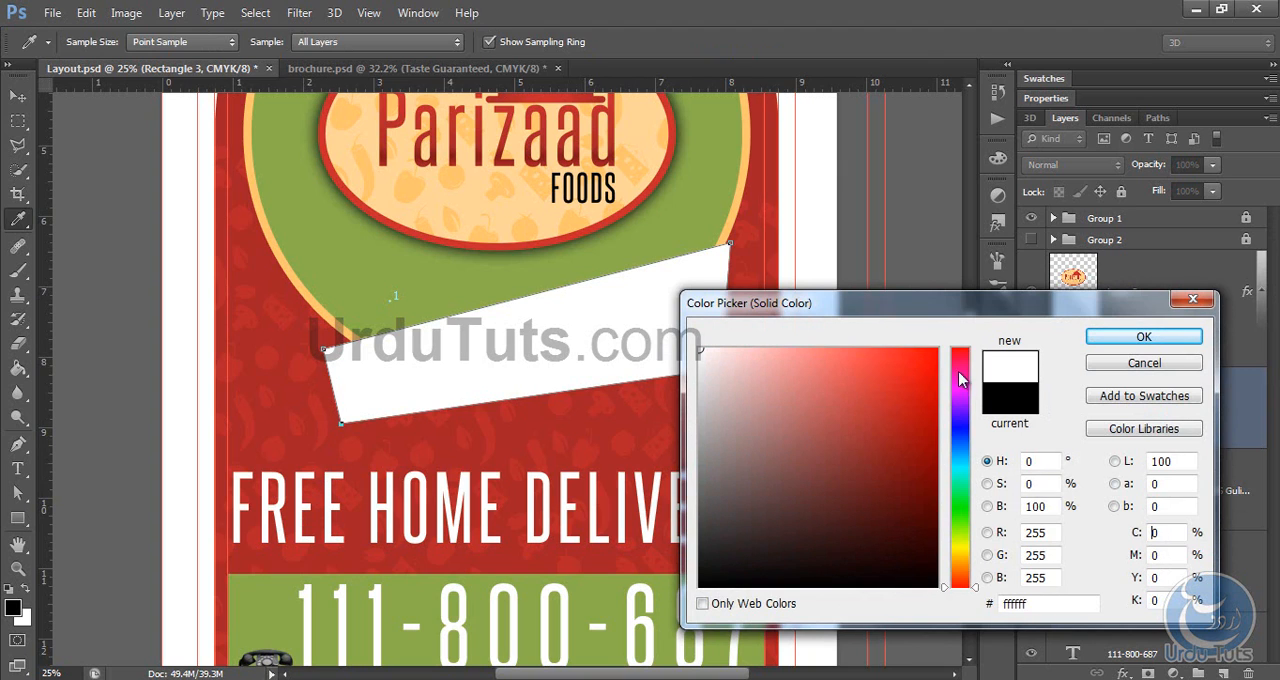
{"action": "left_click", "coordinate": [1094, 342]}
Step: Paste the copied "Taste Guaranteed" text as a new text layer just below the white banner
{"action": "key", "text": "t"}
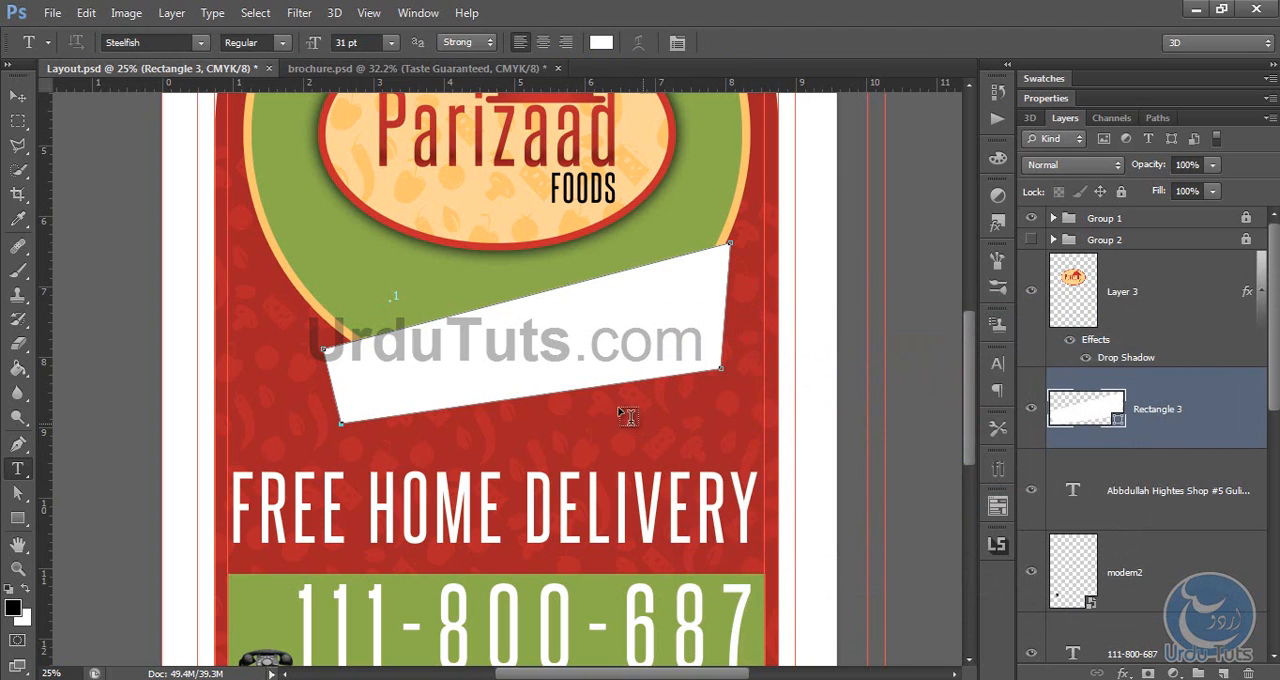
{"action": "left_click", "coordinate": [537, 428]}
{"action": "key", "text": "ctrl+v"}
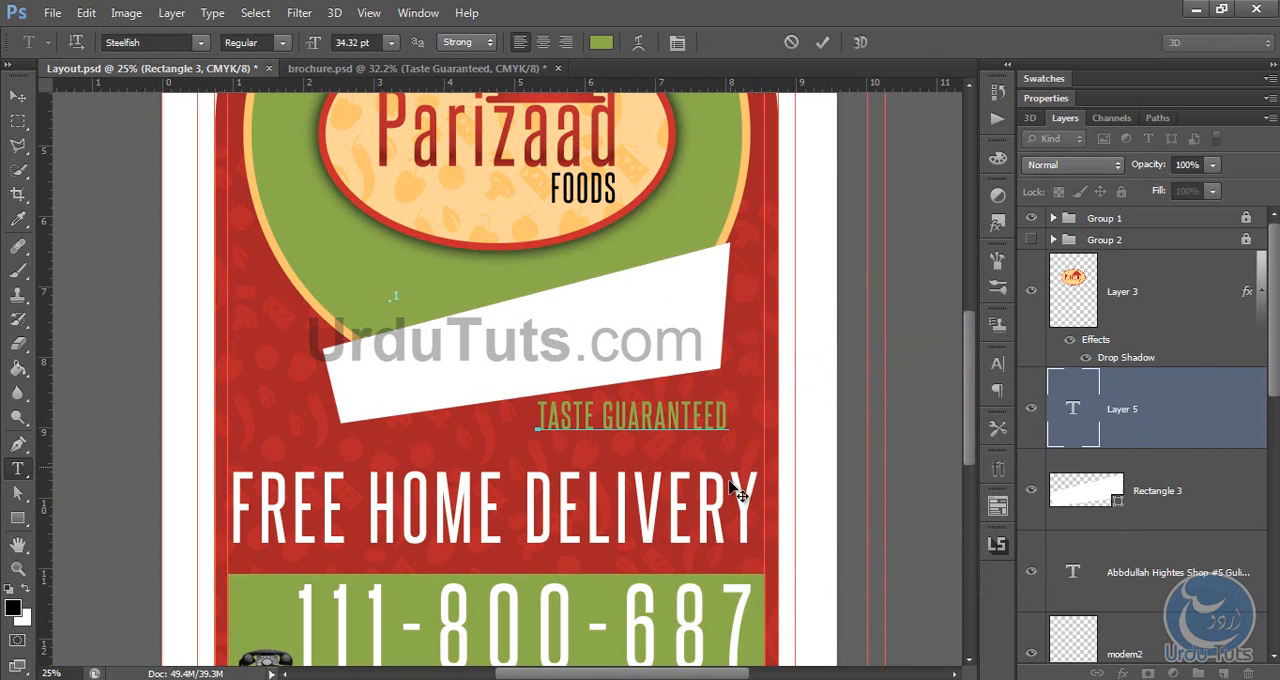
{"action": "left_click", "coordinate": [18, 97]}
Step: Scale the "Taste Guaranteed" text to about 148%, move it onto the white banner and rotate it about -10° to follow the slant
{"action": "key", "text": "ctrl+t"}
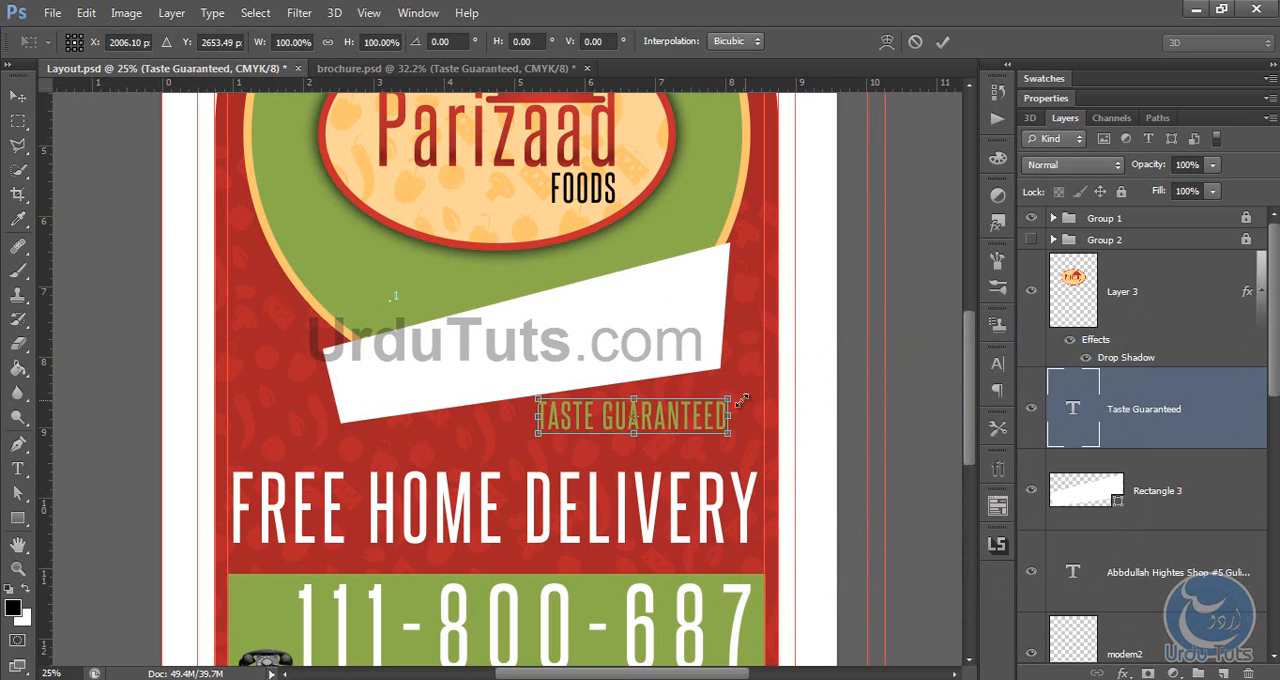
{"action": "left_click_drag", "start_coordinate": [749, 400], "coordinate": [606, 345]}
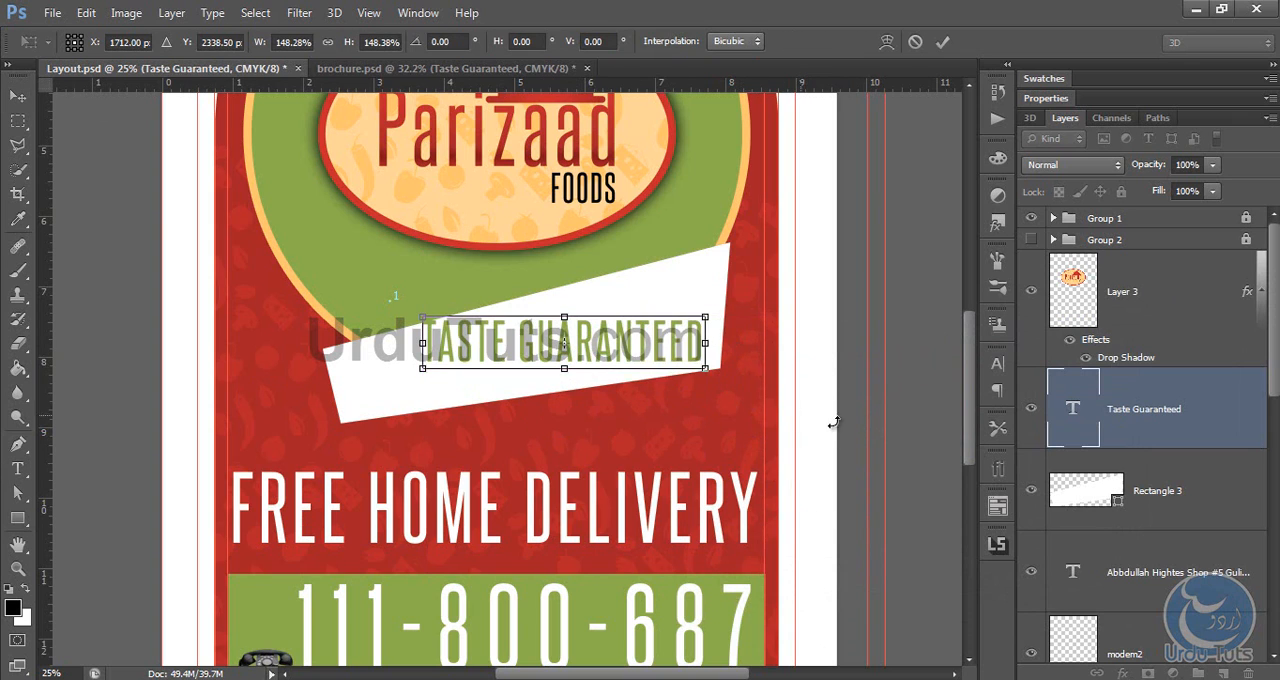
{"action": "left_click_drag", "start_coordinate": [836, 423], "coordinate": [828, 362]}
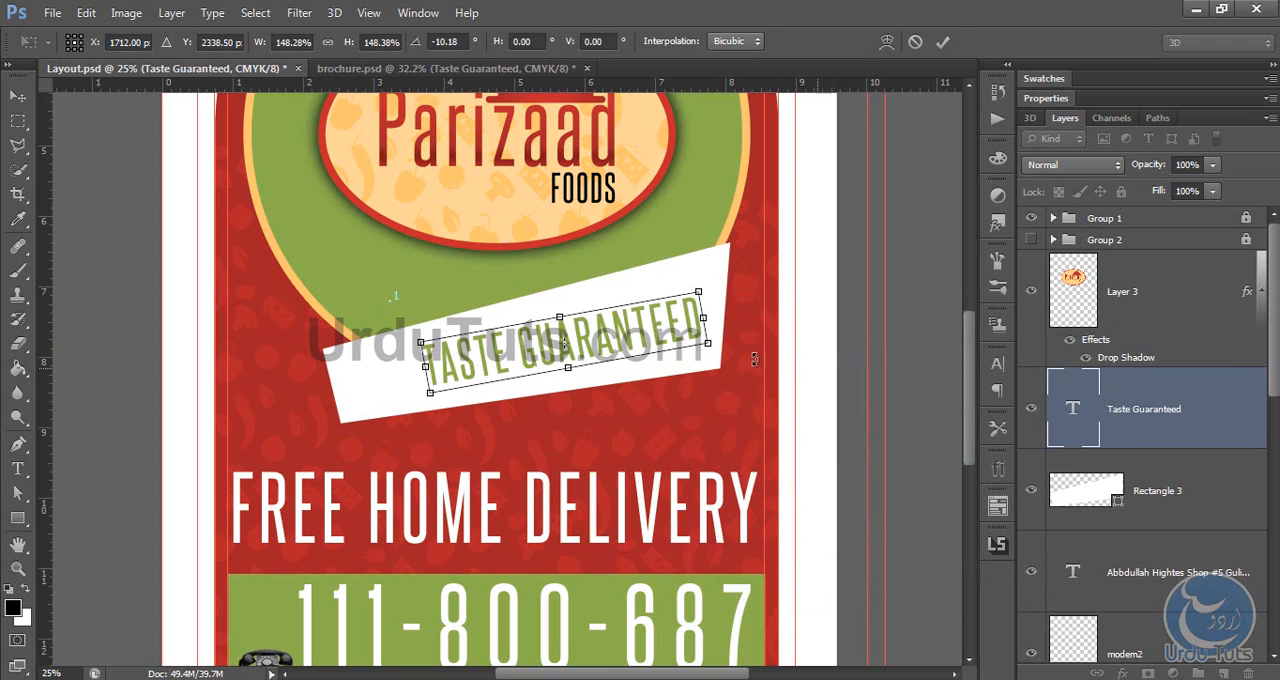
{"action": "left_click_drag", "start_coordinate": [661, 325], "coordinate": [661, 318]}
{"action": "left_click_drag", "start_coordinate": [784, 335], "coordinate": [784, 328]}
{"action": "key", "text": "Return"}
Step: Duplicate the Layer 3 logo over the white banner and remove the drop shadow from the copy
{"action": "left_click", "coordinate": [1120, 290]}
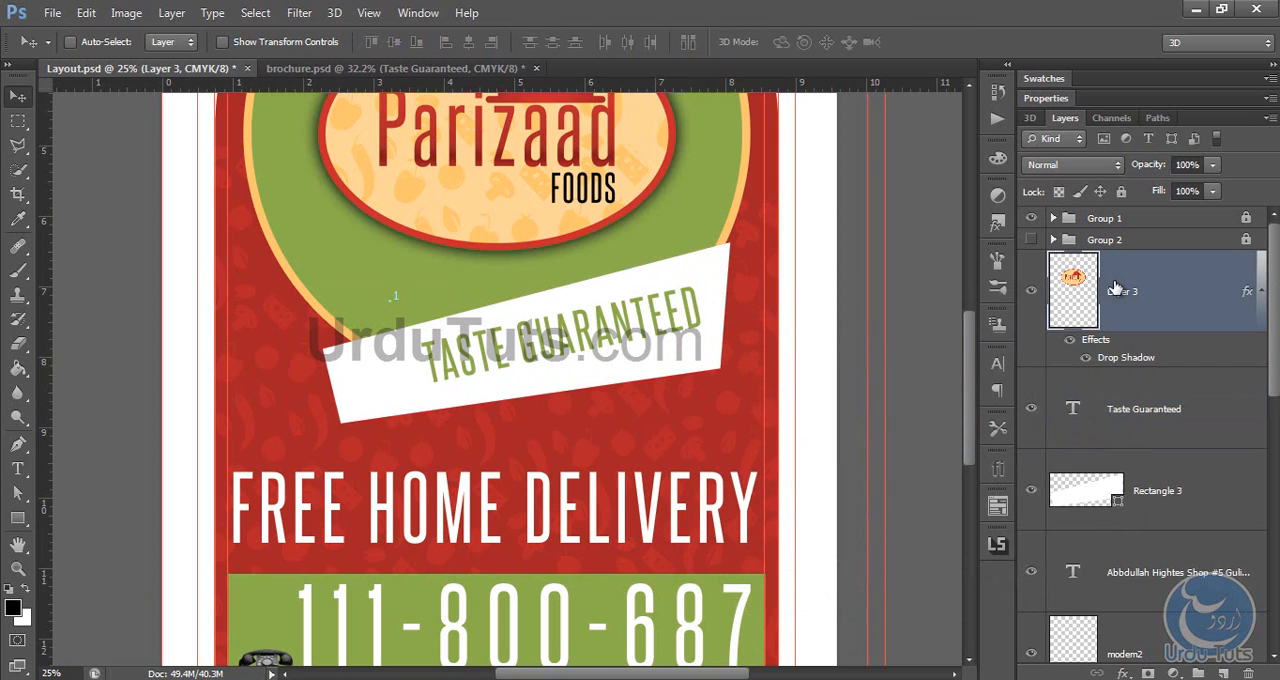
{"action": "left_click_drag", "start_coordinate": [527, 205], "coordinate": [447, 360], "text": "alt"}
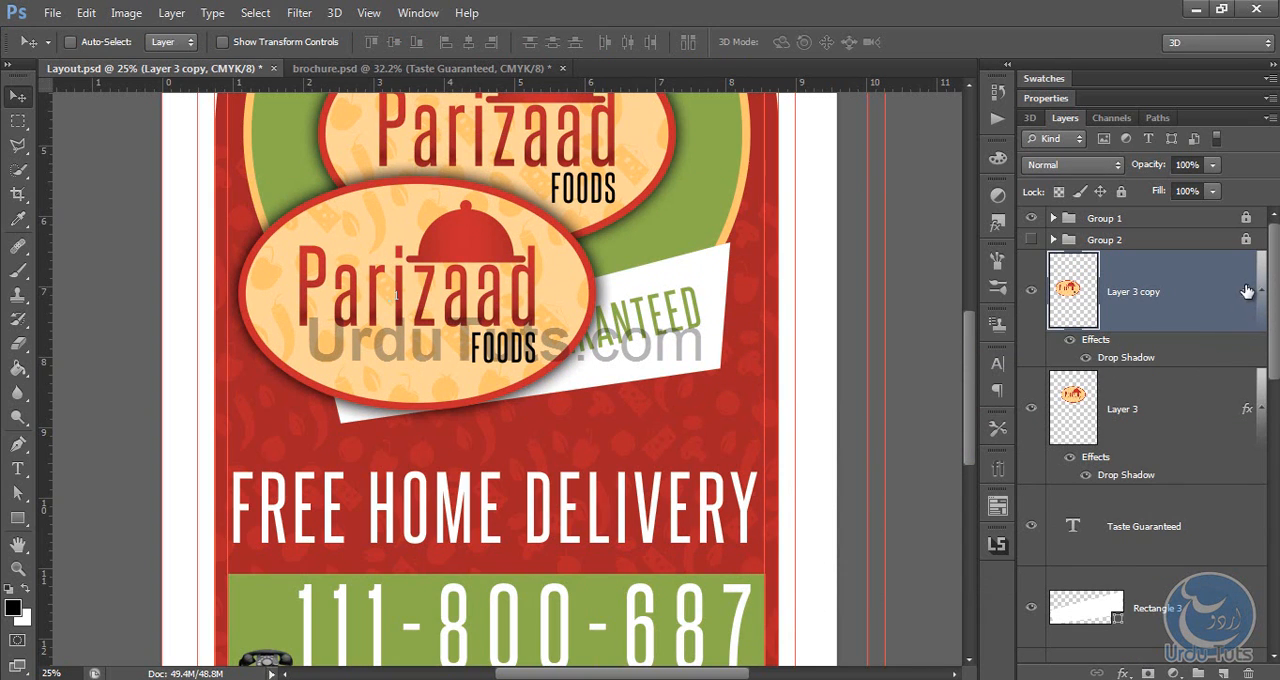
{"action": "left_click_drag", "start_coordinate": [1247, 292], "coordinate": [1243, 672]}
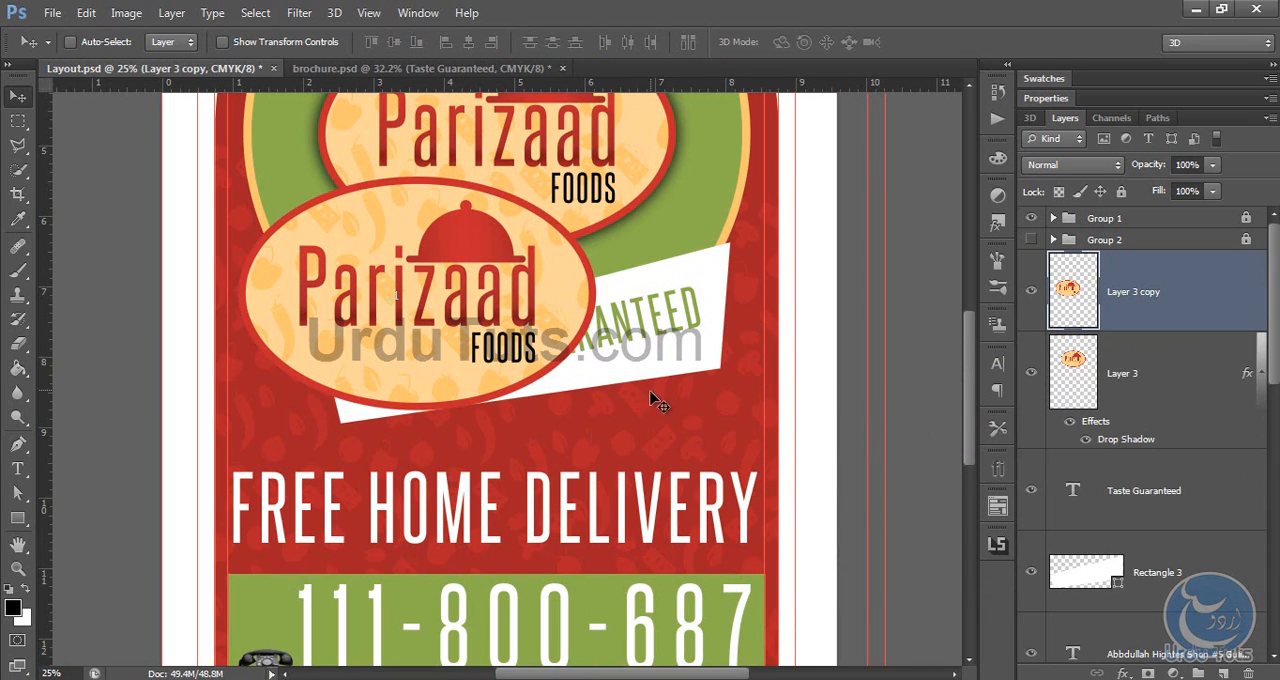
Step: Shrink and slightly tilt the logo copy, placing it over the banner's left end against the inner left guide
{"action": "key", "text": "ctrl+t"}
{"action": "left_click_drag", "start_coordinate": [597, 177], "coordinate": [459, 265]}
{"action": "left_click_drag", "start_coordinate": [594, 326], "coordinate": [591, 283]}
{"action": "left_click_drag", "start_coordinate": [378, 276], "coordinate": [363, 314]}
{"action": "left_click_drag", "start_coordinate": [426, 276], "coordinate": [400, 305]}
{"action": "left_click_drag", "start_coordinate": [480, 263], "coordinate": [491, 241]}
{"action": "key", "text": "Return"}
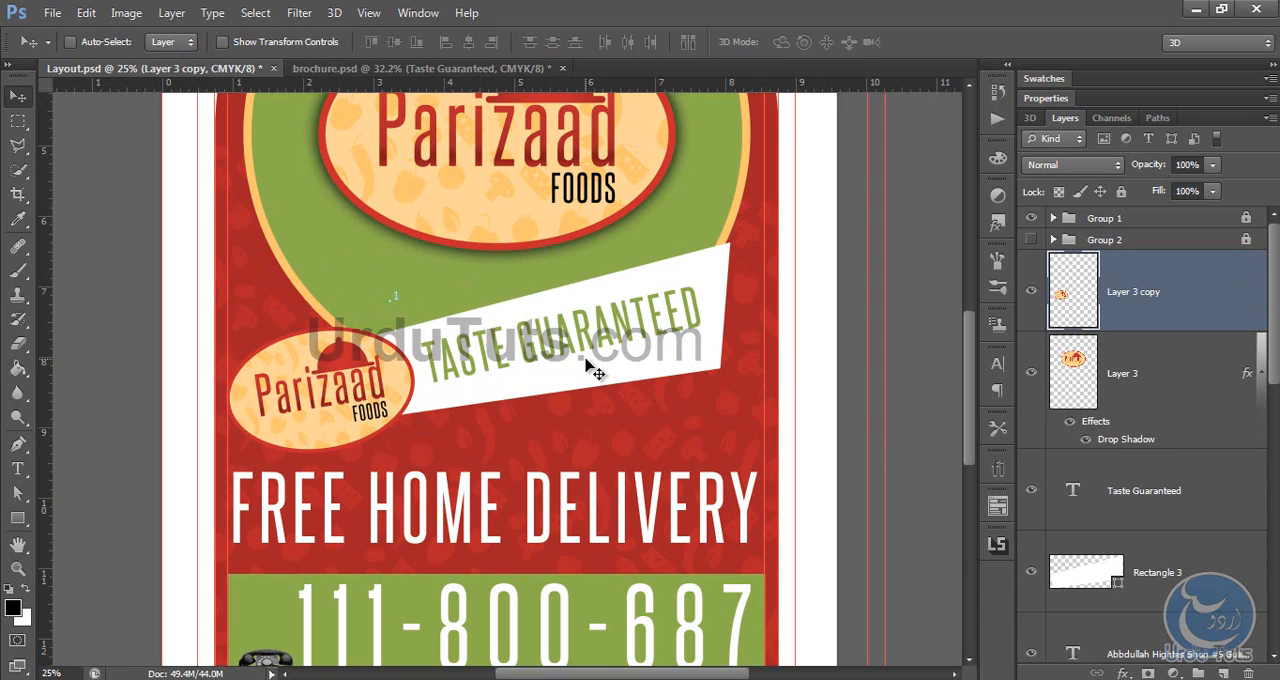
{"action": "left_click", "coordinate": [1183, 580]}
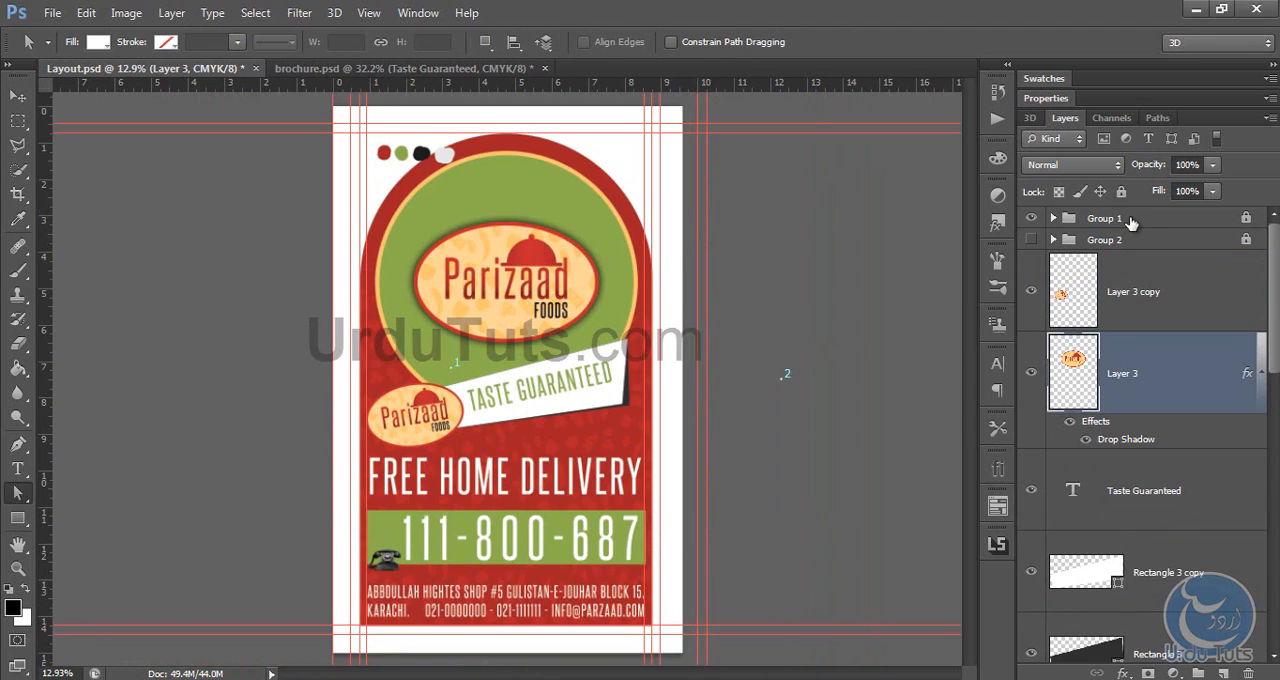
{"action": "left_click", "coordinate": [1130, 220]}
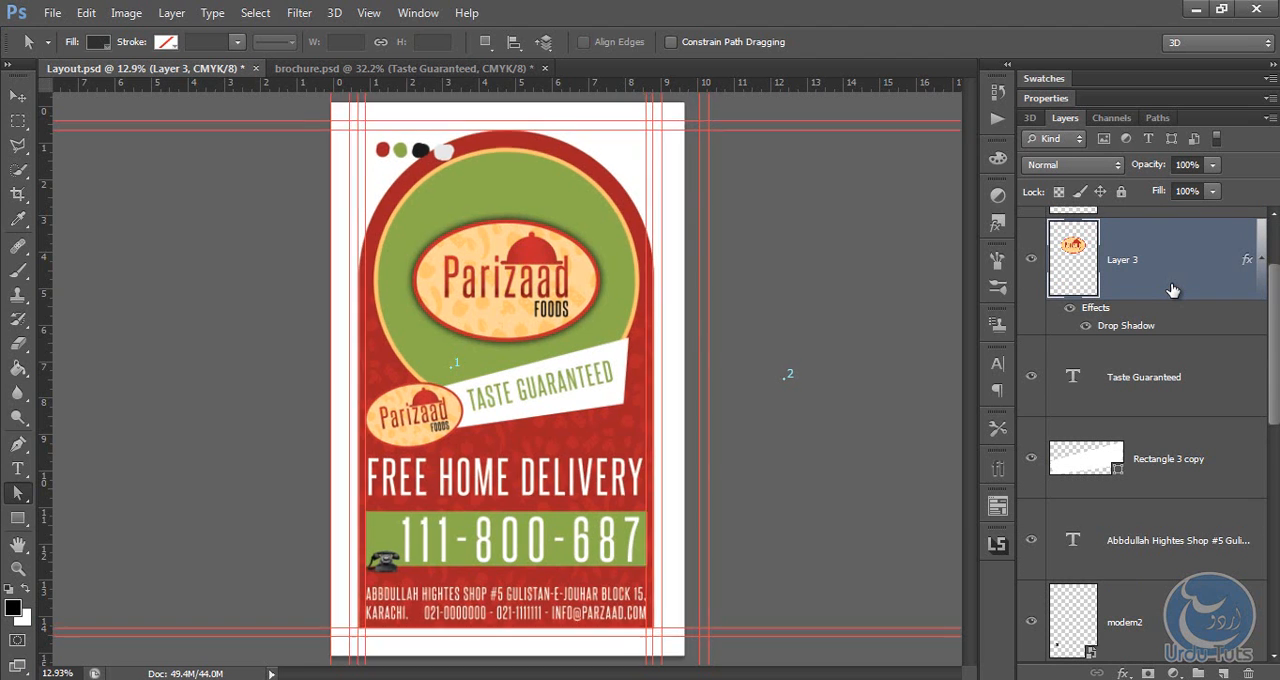
{"action": "key", "text": "ctrl+plus"}
{"action": "key", "text": "ctrl+plus"}
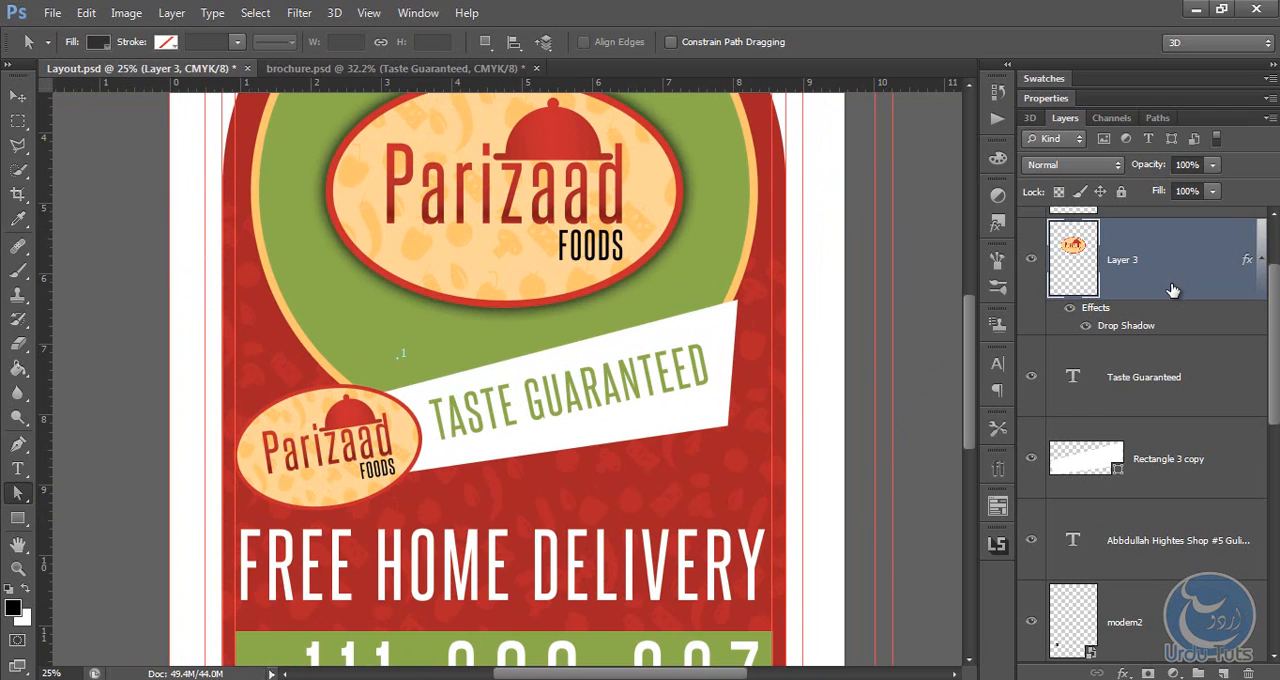
{"action": "key", "text": "ctrl+0"}
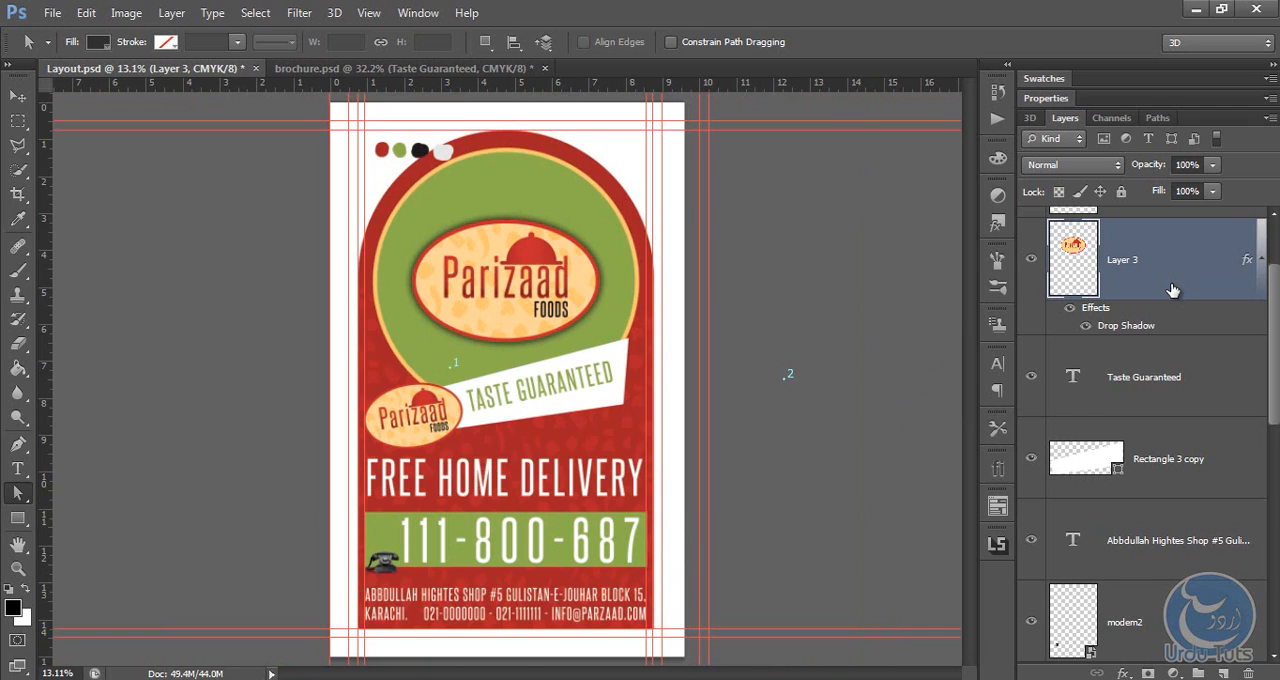